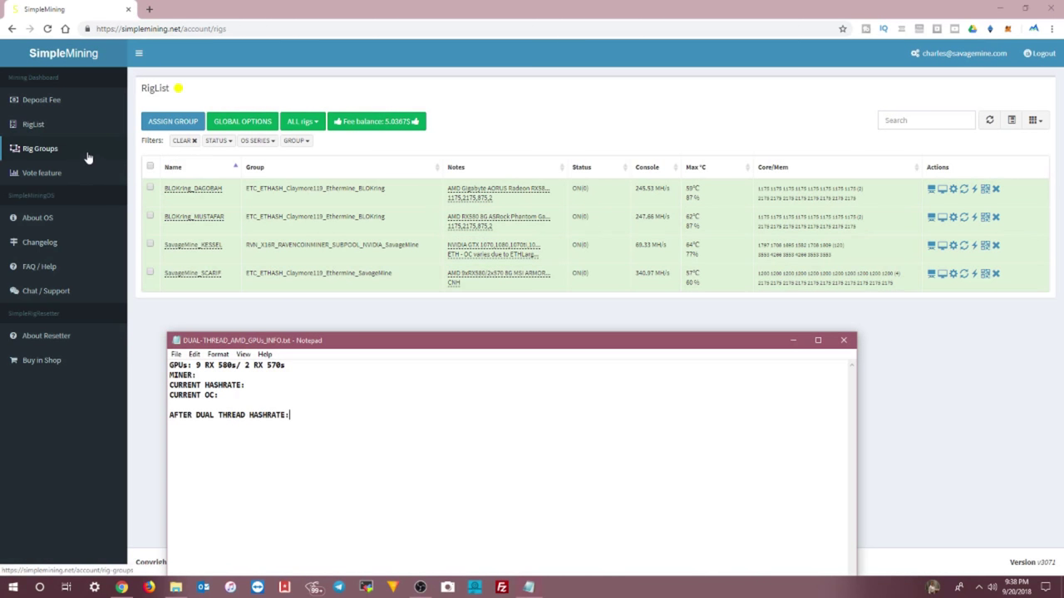
# Refresh the rigs, then start a new rig group using the xmr-stak-v2.4.7-cuda9.1 miner.
pyautogui.click(34, 126)
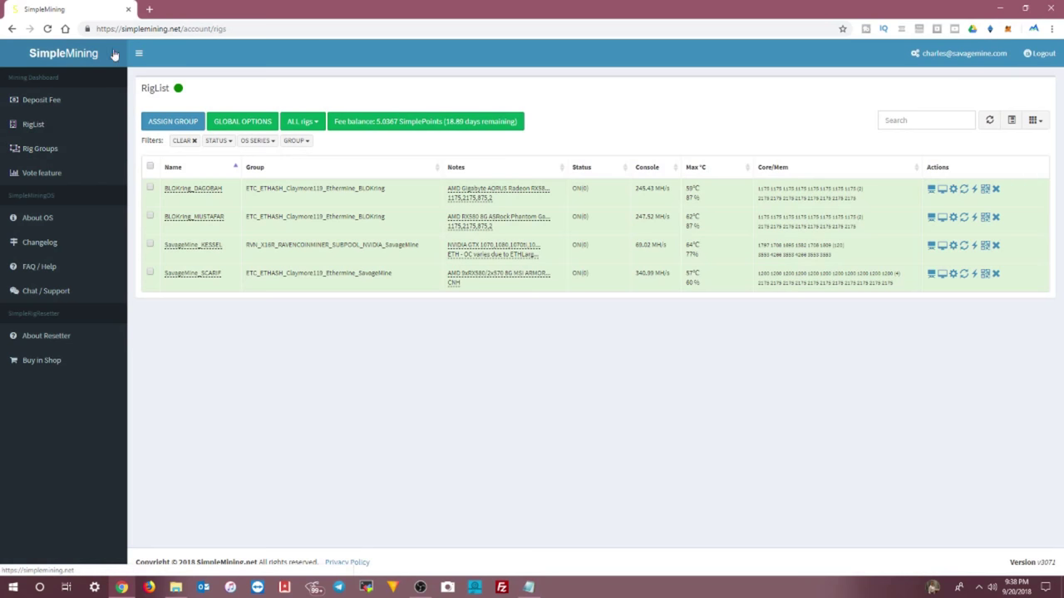
pyautogui.click(38, 148)
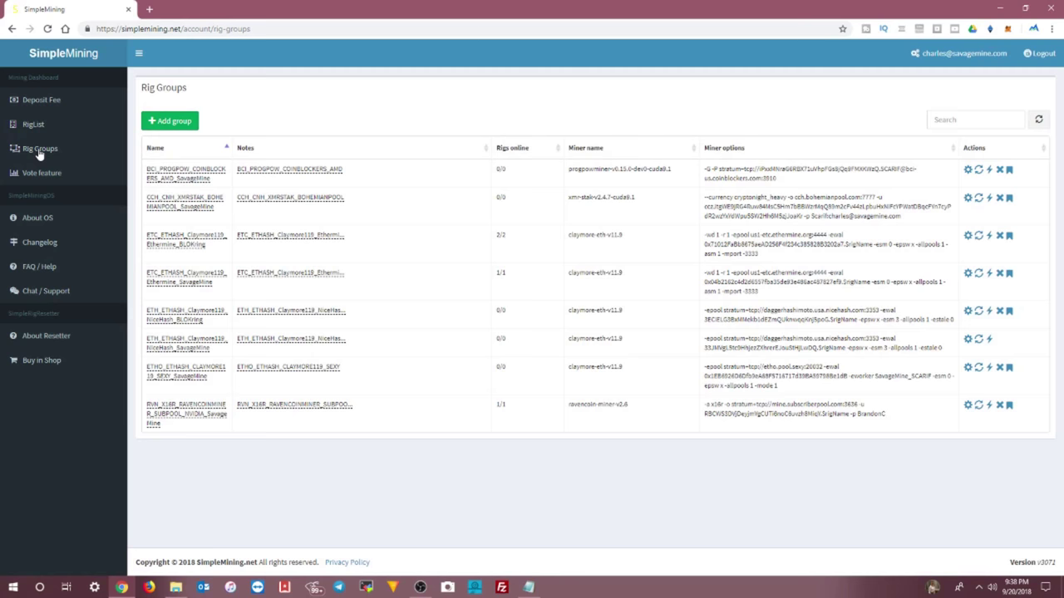
pyautogui.click(171, 123)
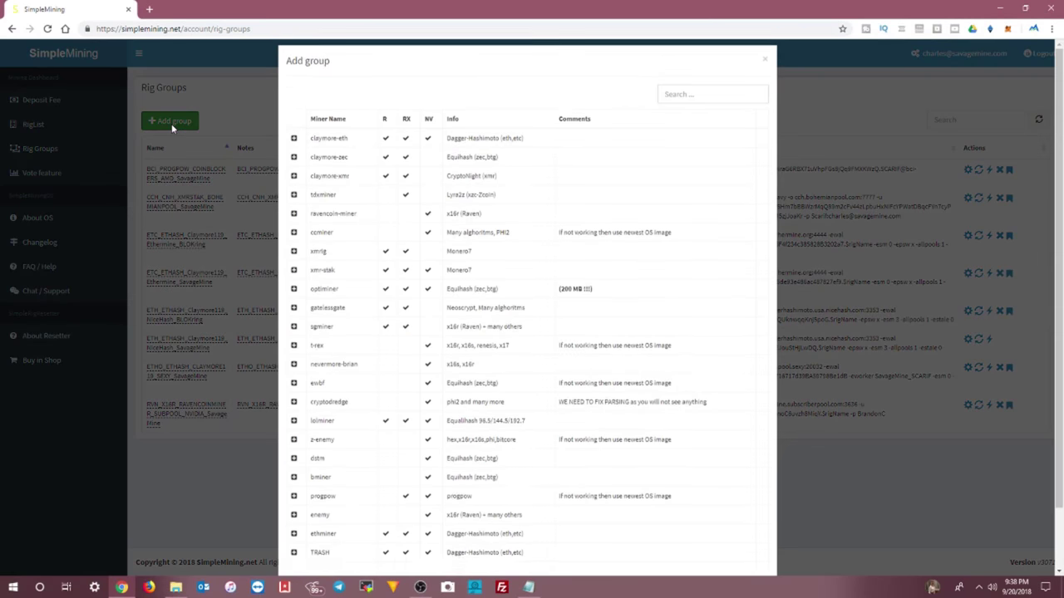
pyautogui.click(293, 281)
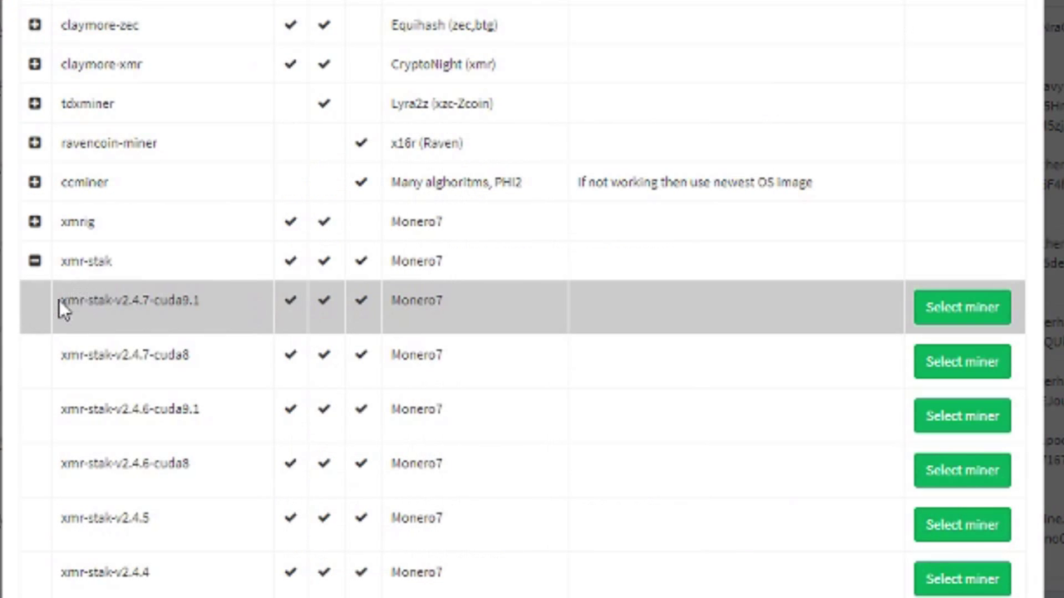
pyautogui.click(59, 300)
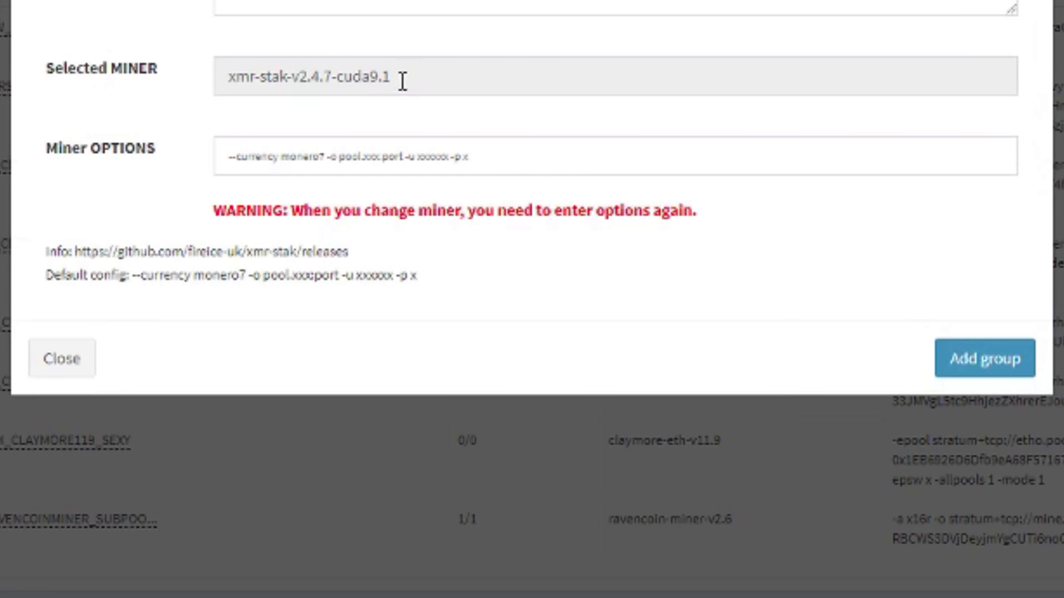
# Copy the selected miner name xmr-stak-v2.4.7-cuda9.1.
pyautogui.moveTo(402, 79); pyautogui.dragTo(233, 74)
pyautogui.rightClick(267, 80)
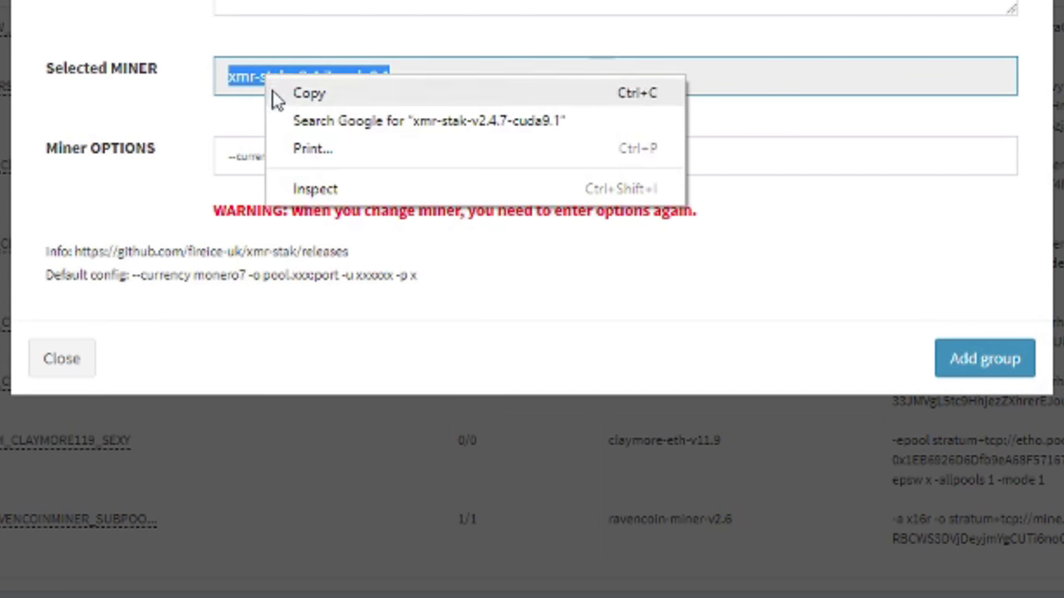
pyautogui.click(291, 102)
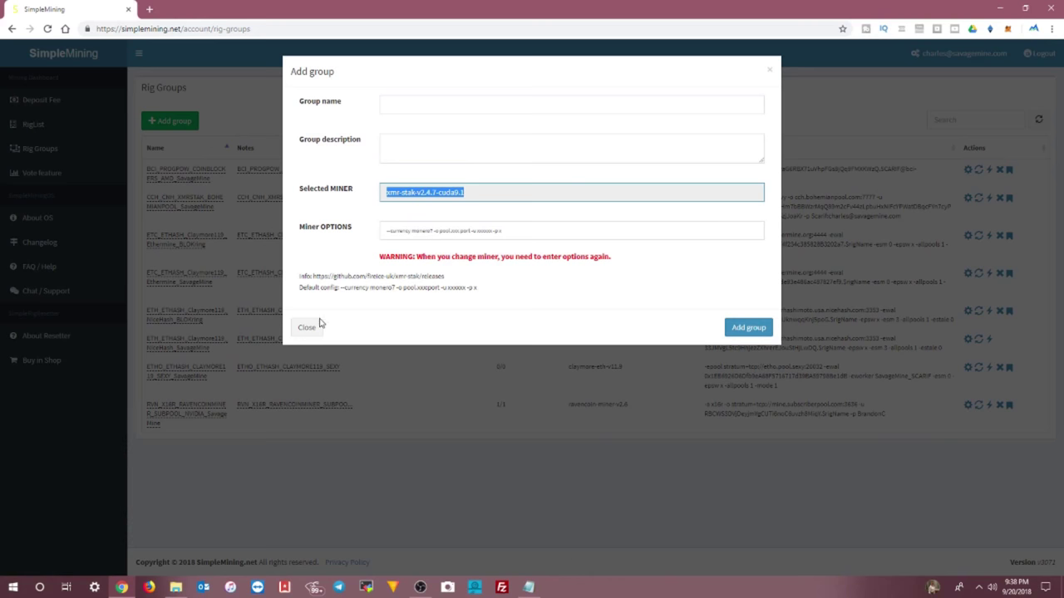
# Close the group form and paste xmr-stak-v2.4.7-cuda9.1 after MINER: in Notepad, then minimize it.
pyautogui.click(308, 327)
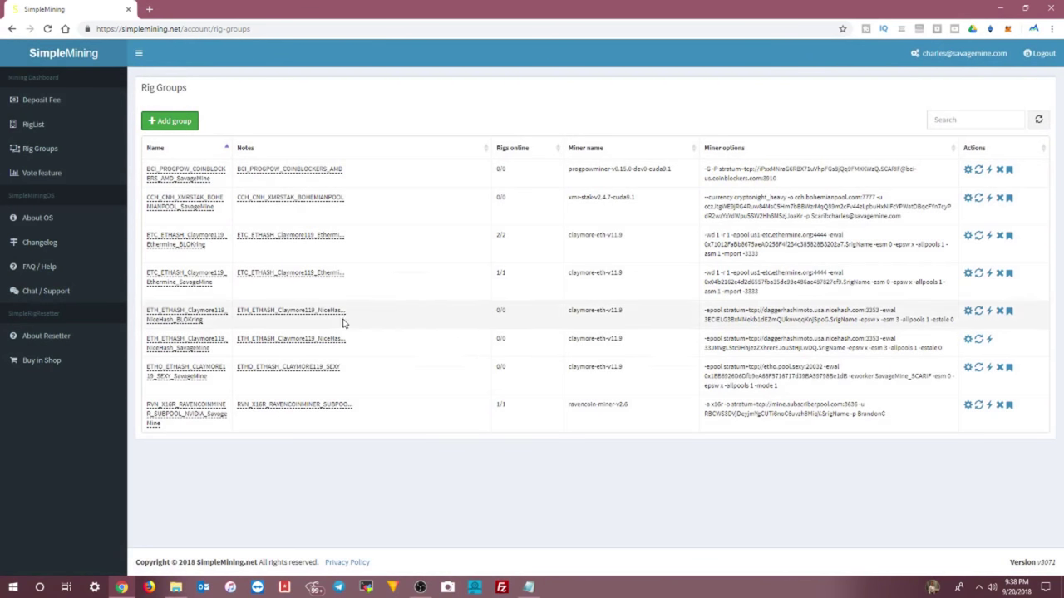
pyautogui.click(527, 588)
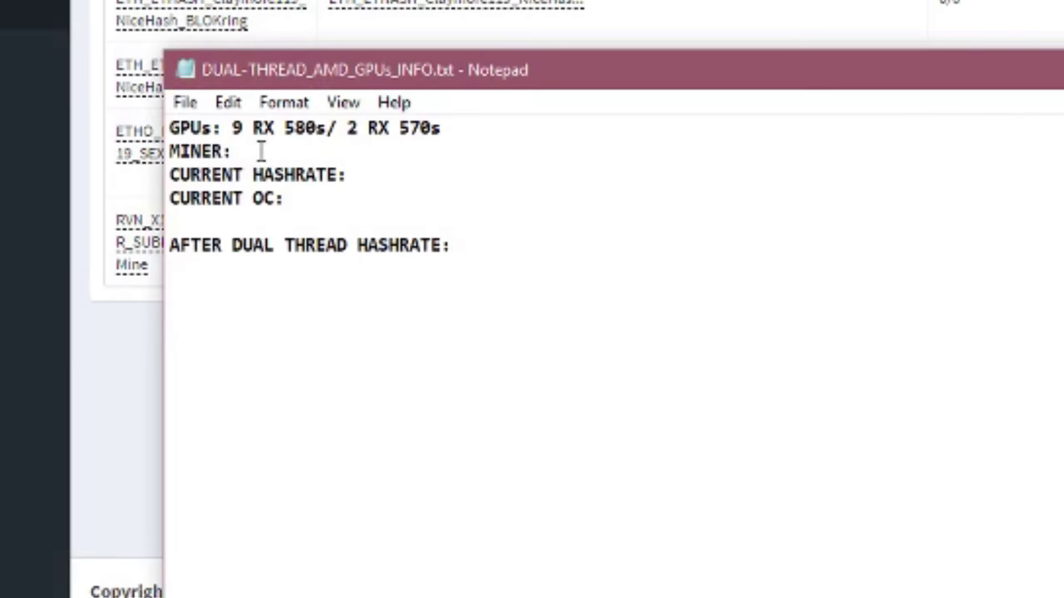
pyautogui.rightClick(259, 150)
pyautogui.click(253, 151)
pyautogui.rightClick(253, 151)
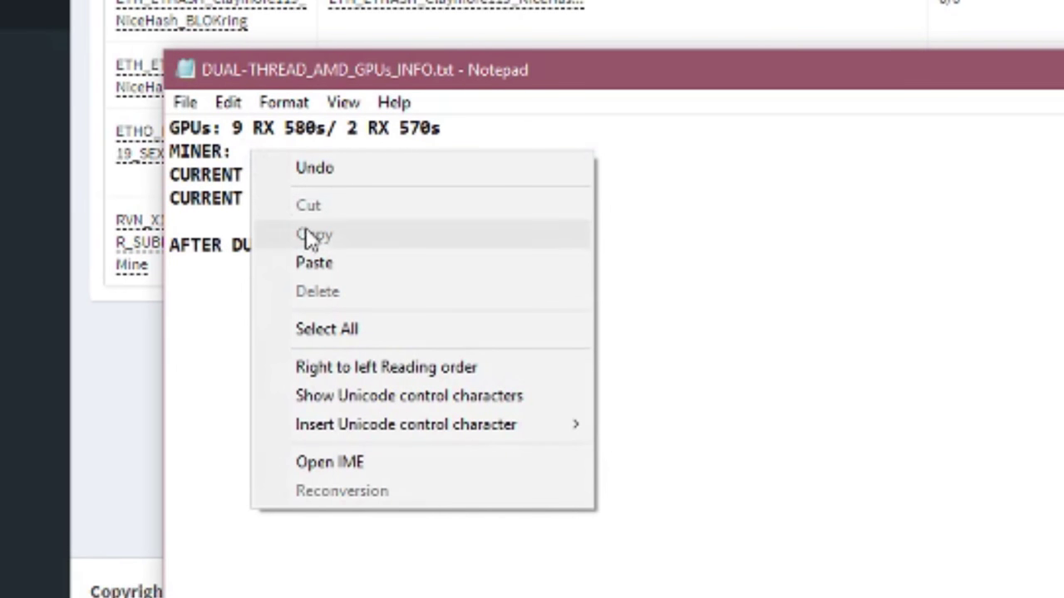
pyautogui.click(332, 264)
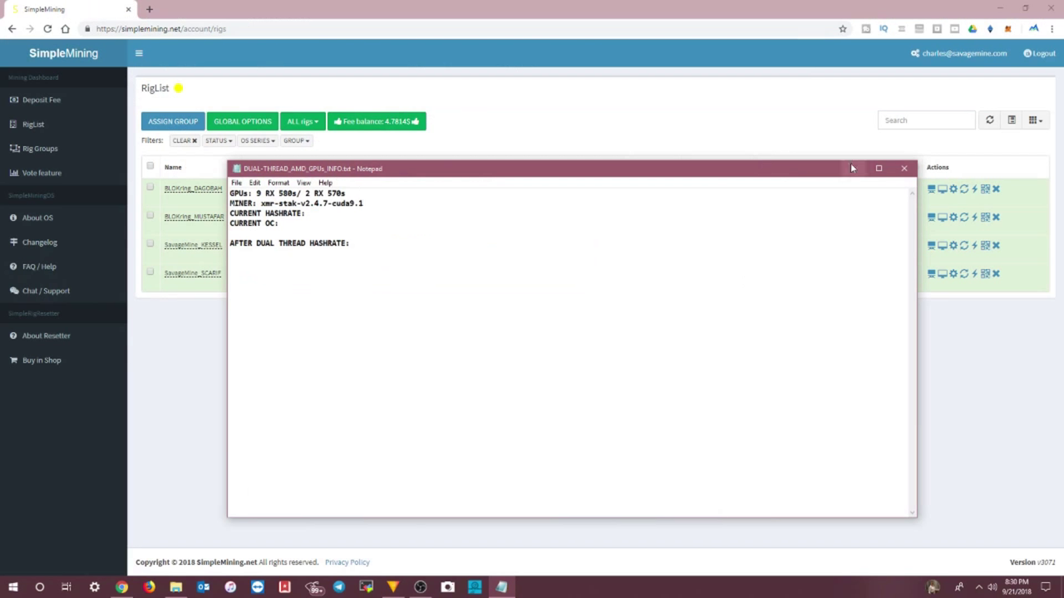
pyautogui.click(851, 169)
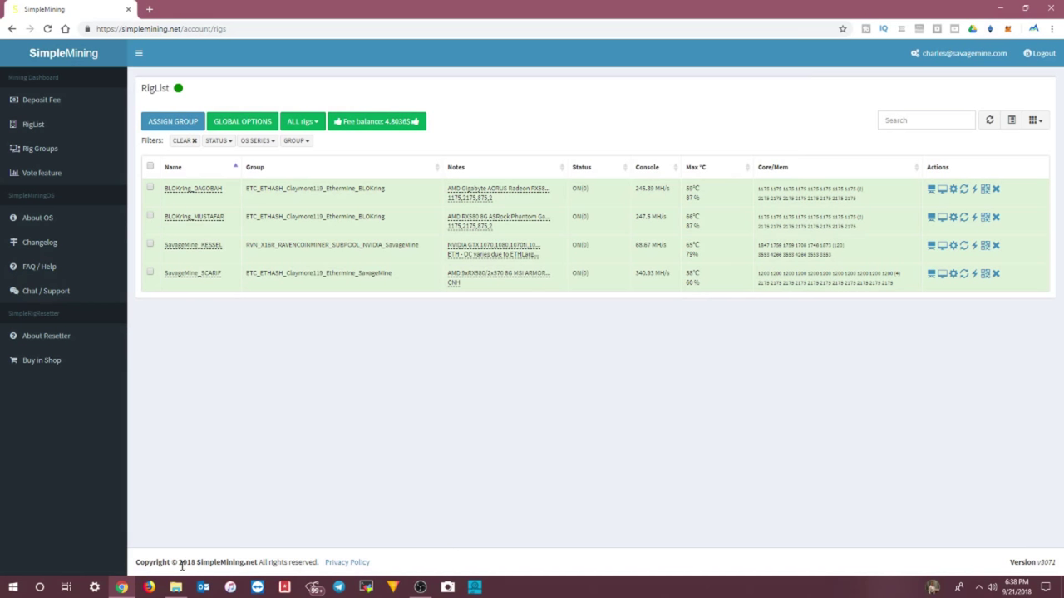
# Bring Chrome back and run a Google search for 'filezilla' in a new tab.
pyautogui.click(122, 587)
pyautogui.click(122, 587)
pyautogui.click(148, 9)
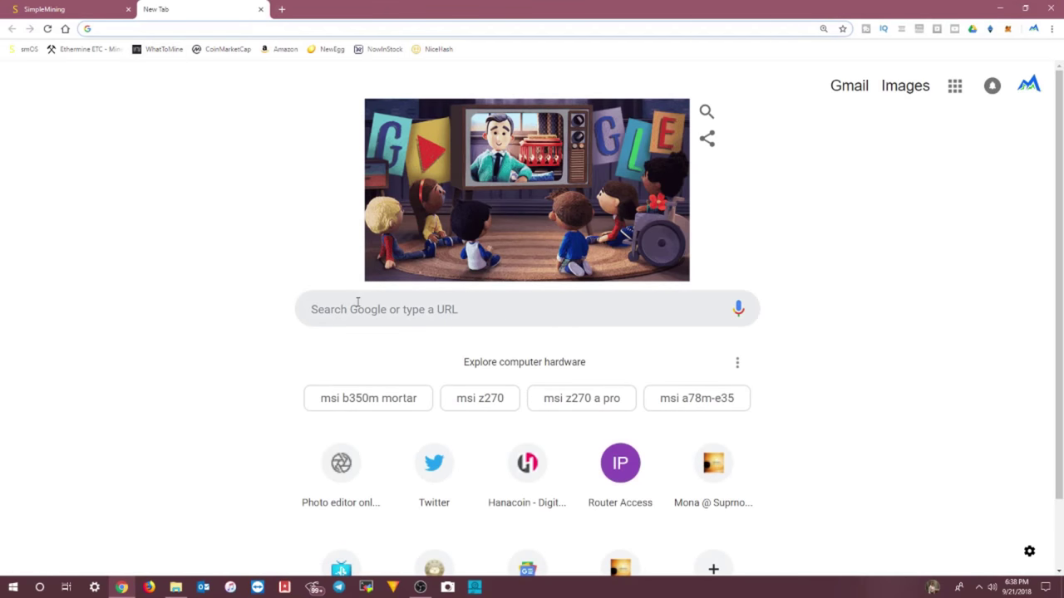
pyautogui.click(359, 309)
pyautogui.write('file')
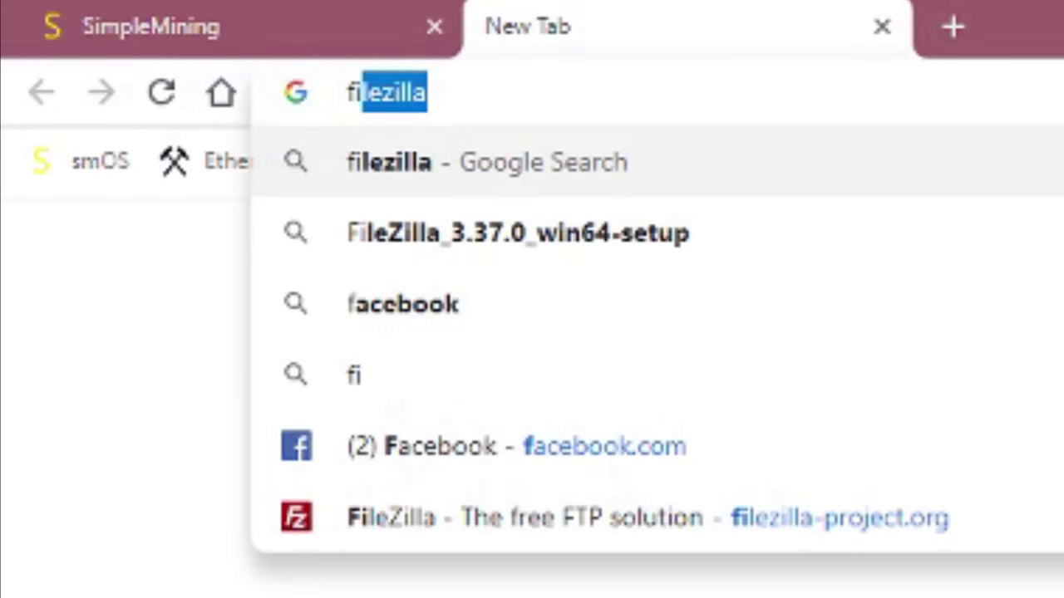
pyautogui.write('zilla')
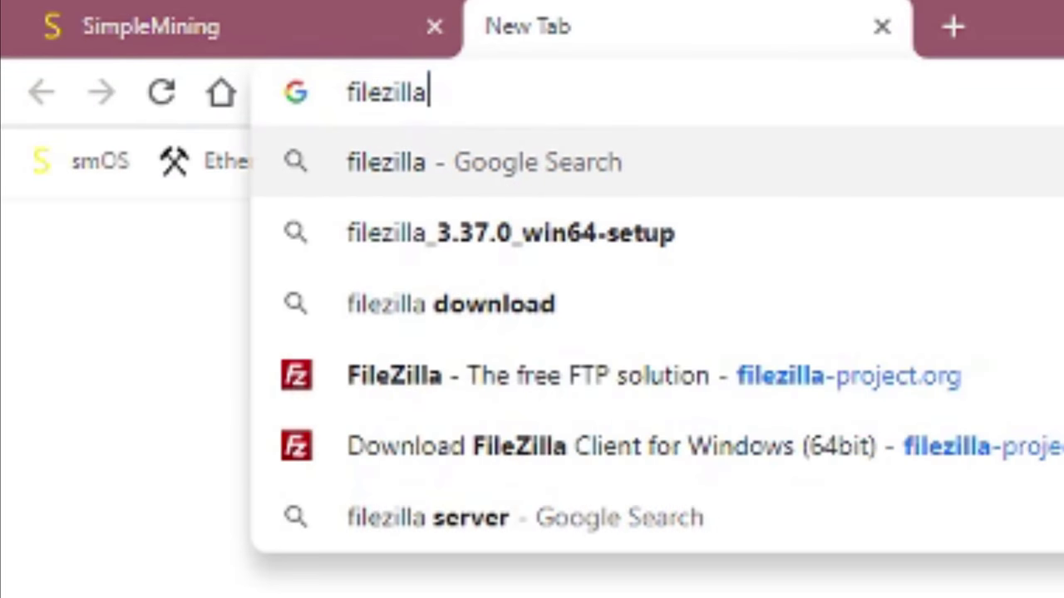
pyautogui.press('Return')
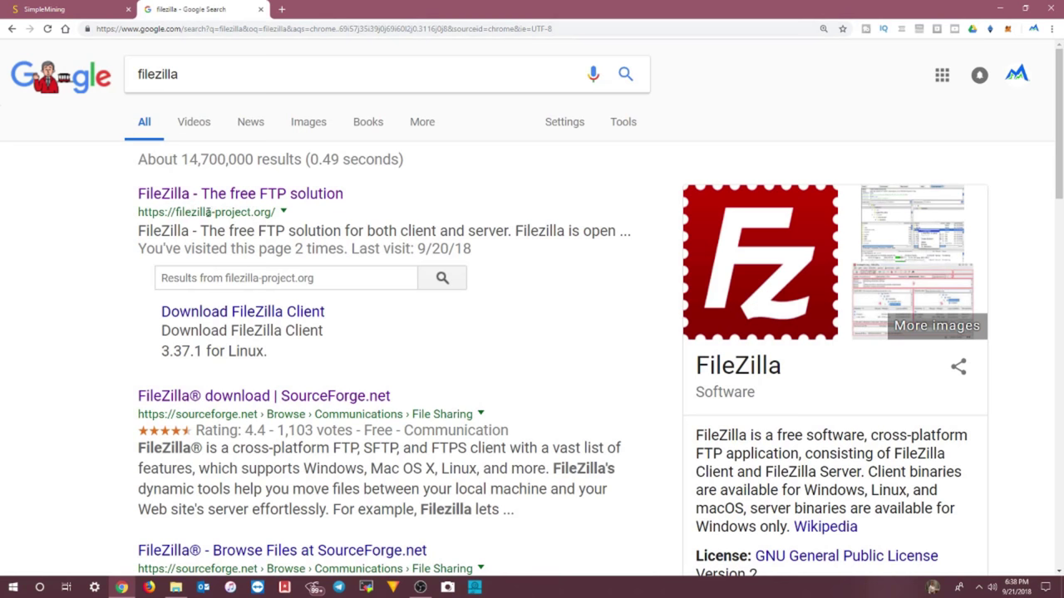
# Go from filezilla-project.org to the client download options and download FileZilla_3.37.1_win64.zip.
pyautogui.click(226, 193)
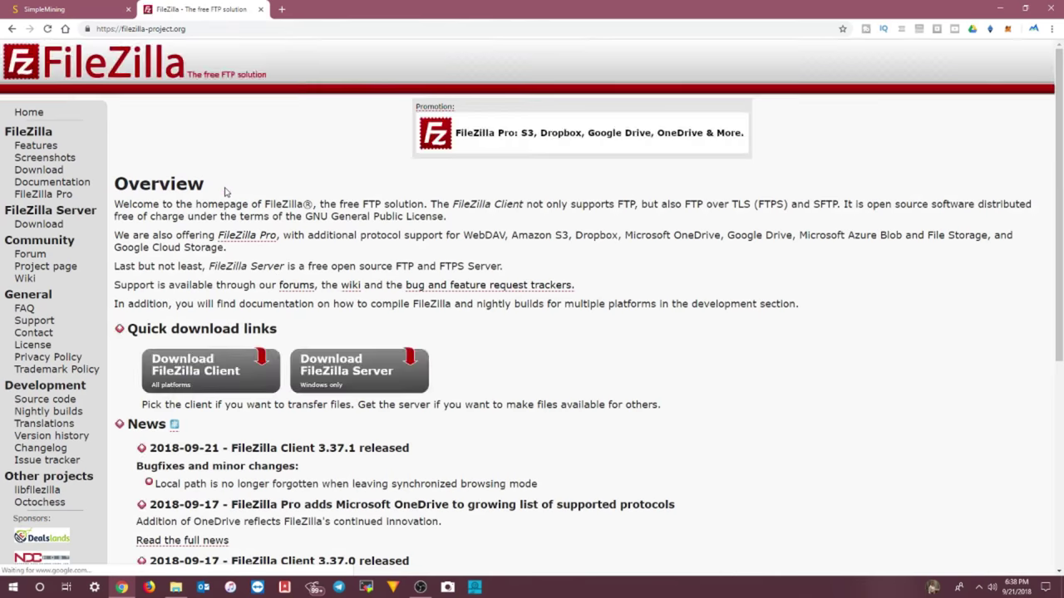
pyautogui.scroll(-1, 223, 270)
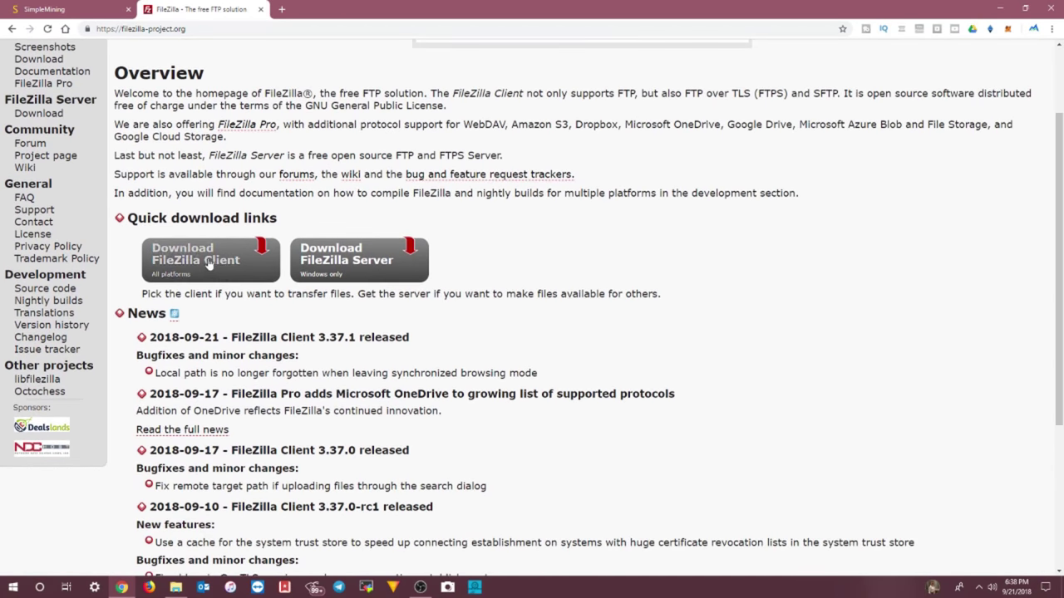
pyautogui.click(209, 263)
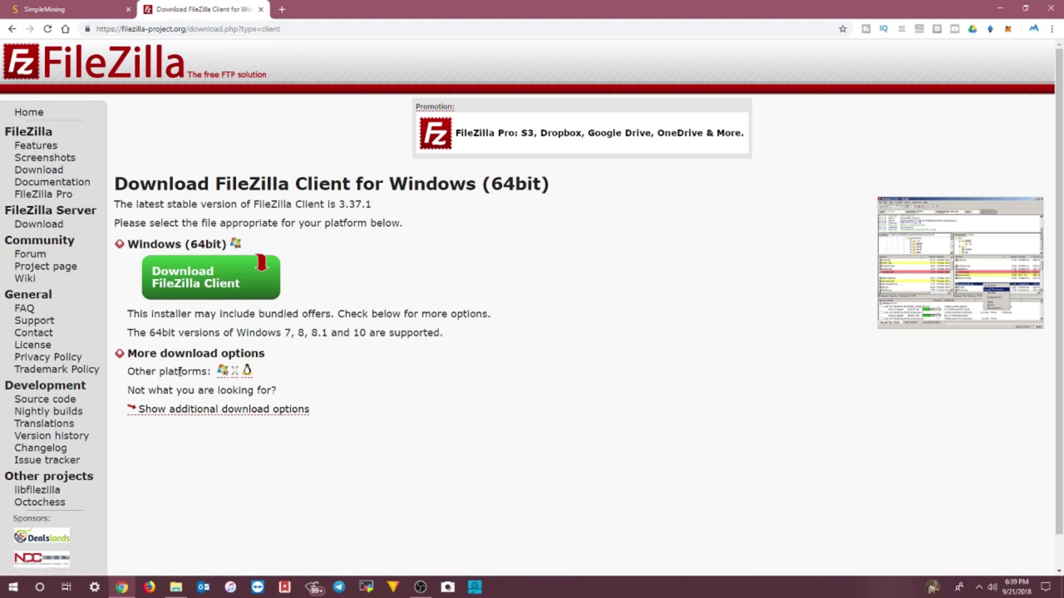
pyautogui.click(190, 409)
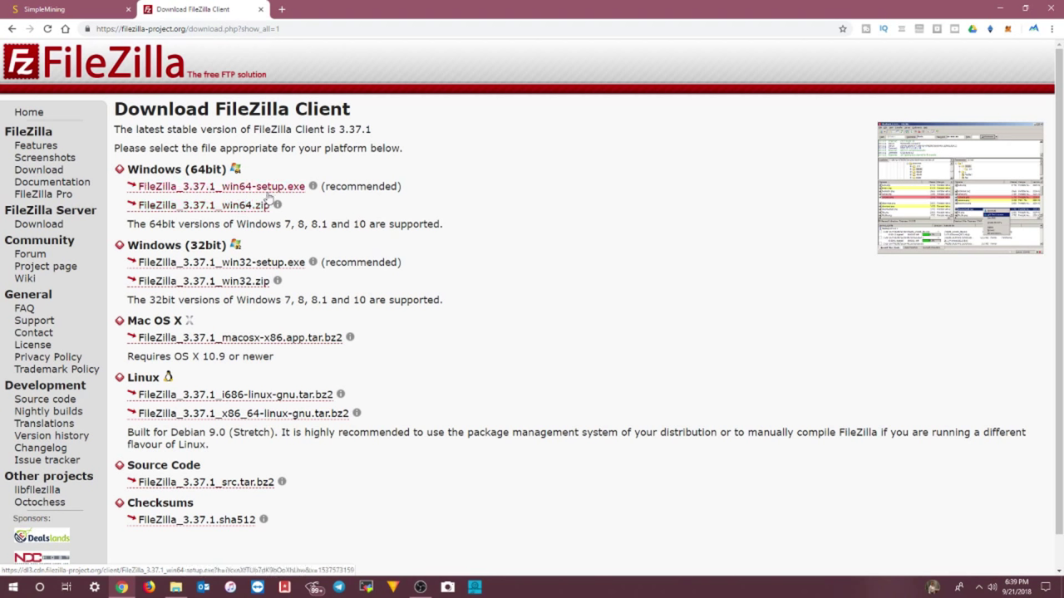
pyautogui.click(238, 208)
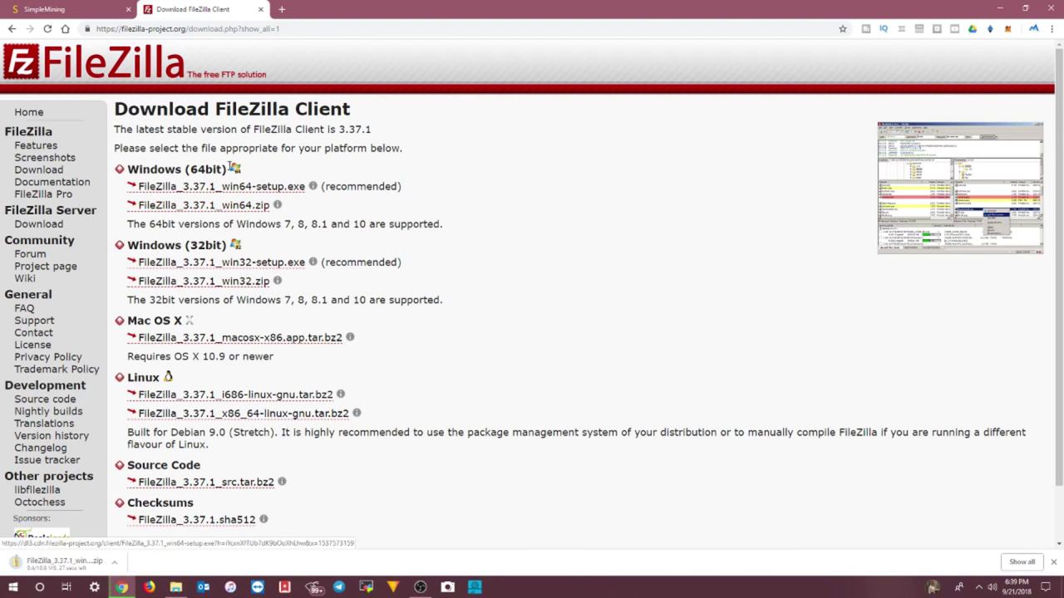
# Extract the downloaded FileZilla_3.37.1_win64.zip into its suggested folder.
pyautogui.rightClick(73, 569)
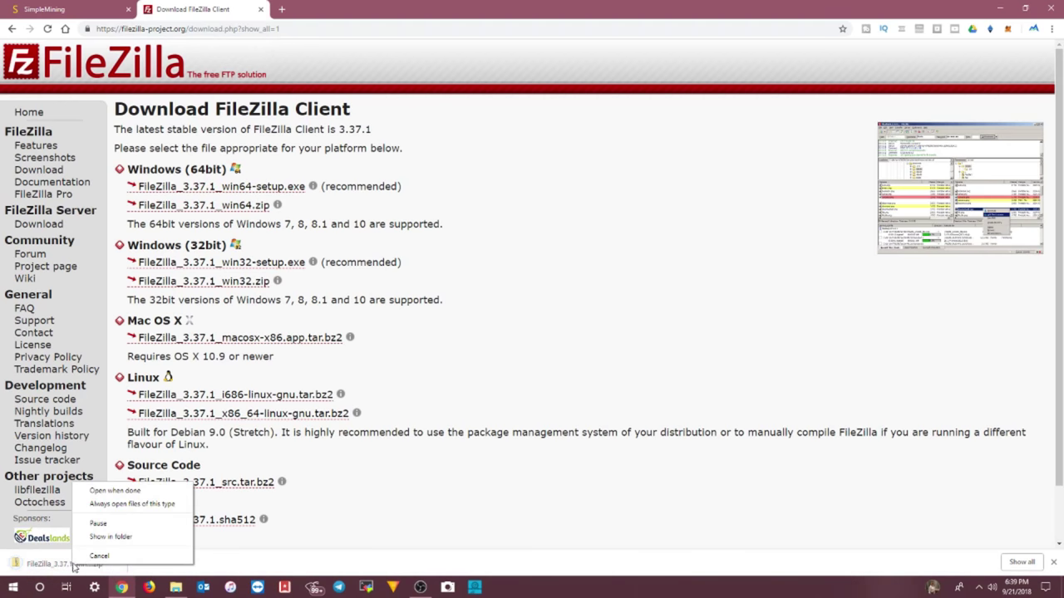
pyautogui.click(95, 541)
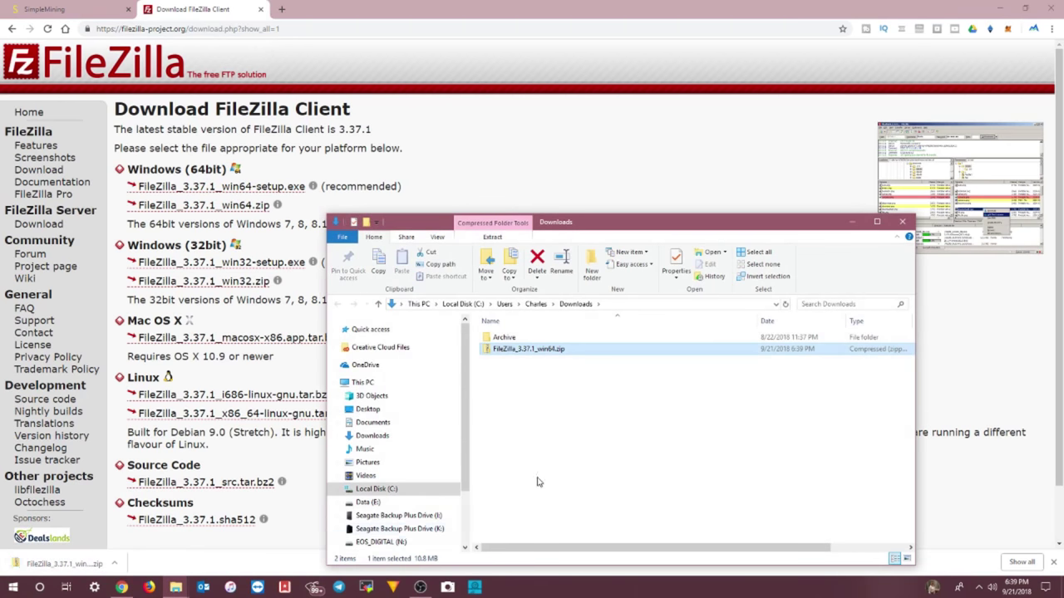
pyautogui.rightClick(545, 356)
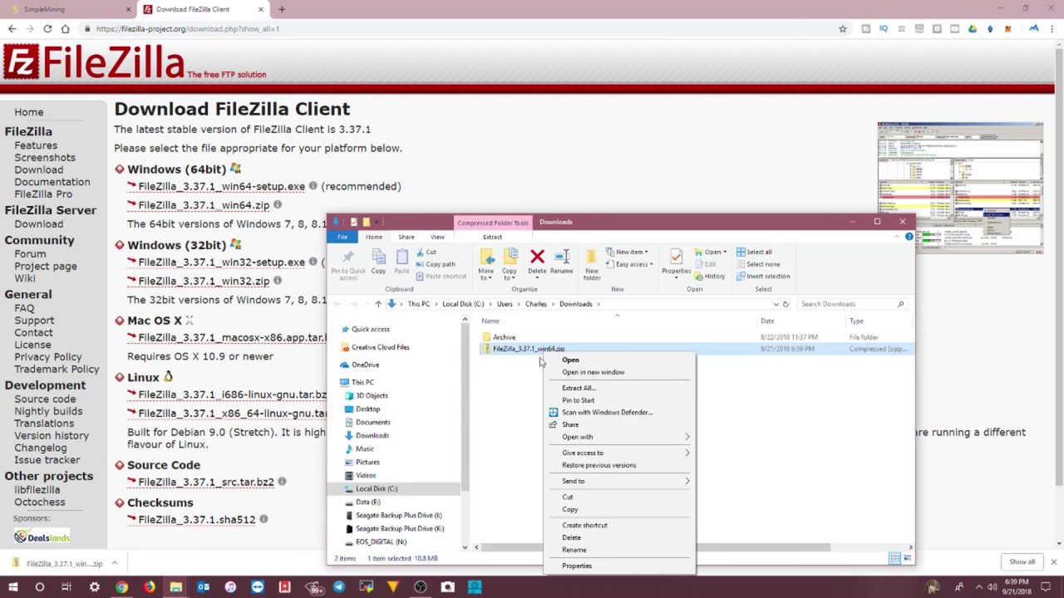
pyautogui.click(573, 389)
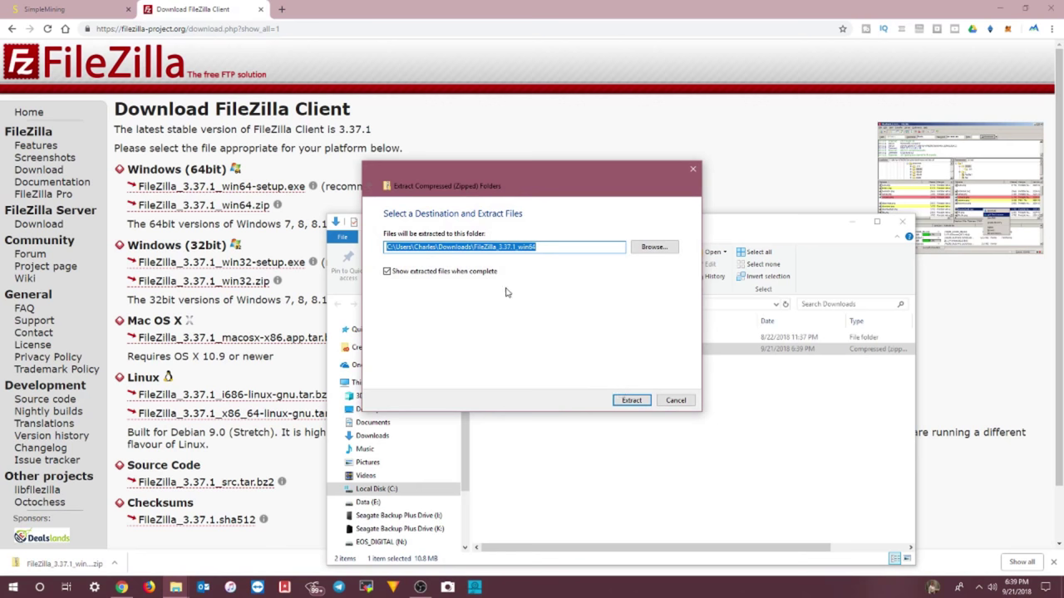
pyautogui.click(629, 400)
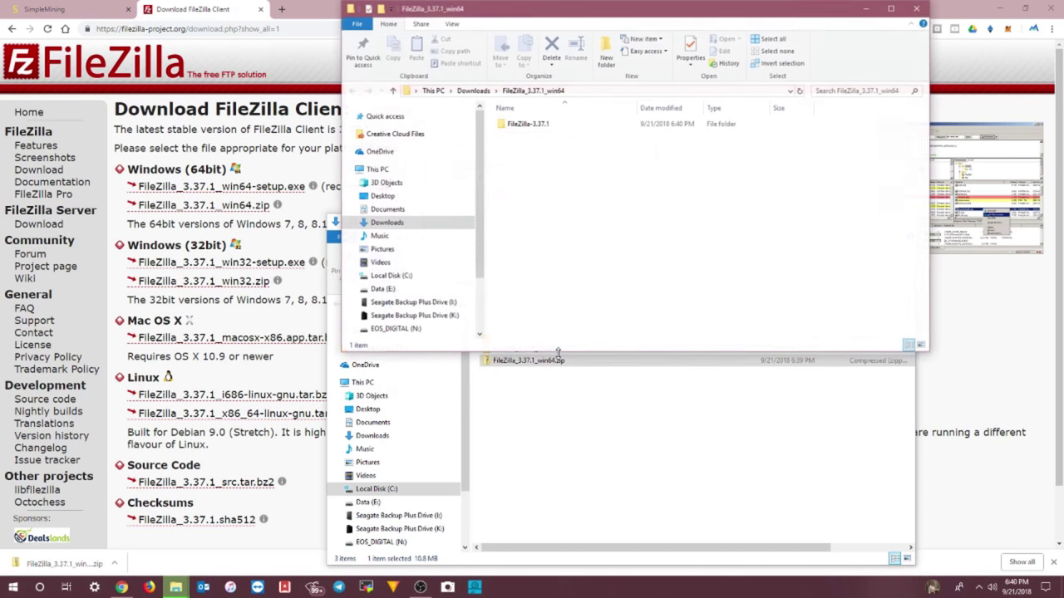
# Open the FileZilla-3.37.1 folder and launch filezilla.exe.
pyautogui.click(530, 126)
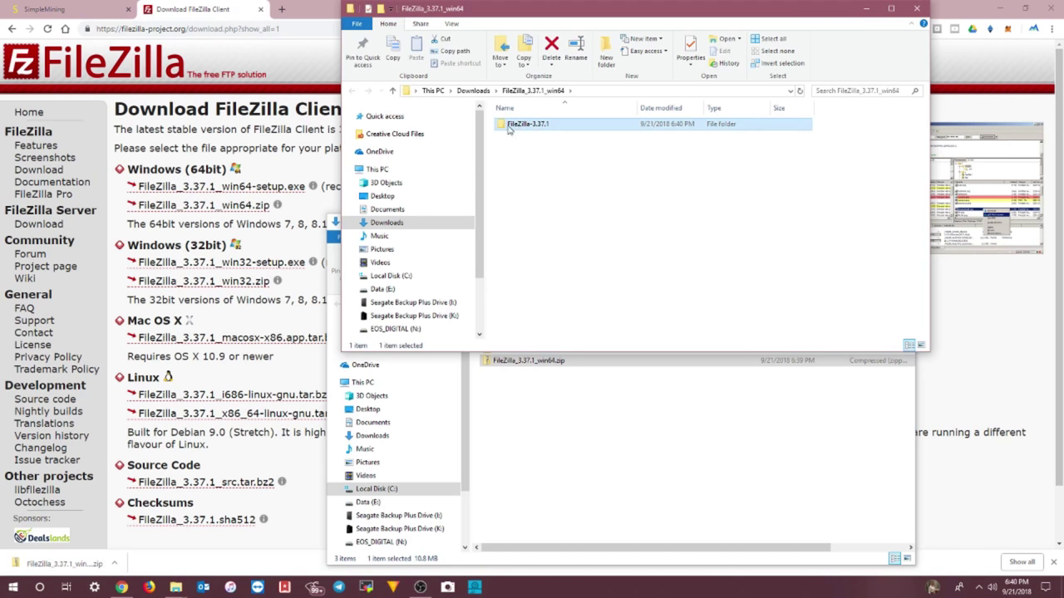
pyautogui.doubleClick(510, 127)
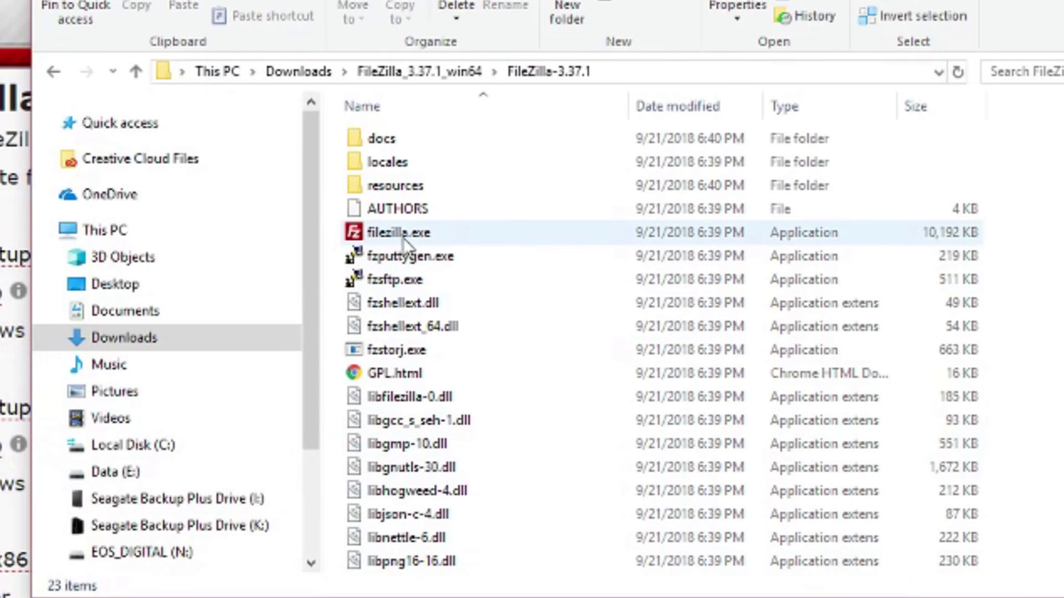
pyautogui.doubleClick(403, 236)
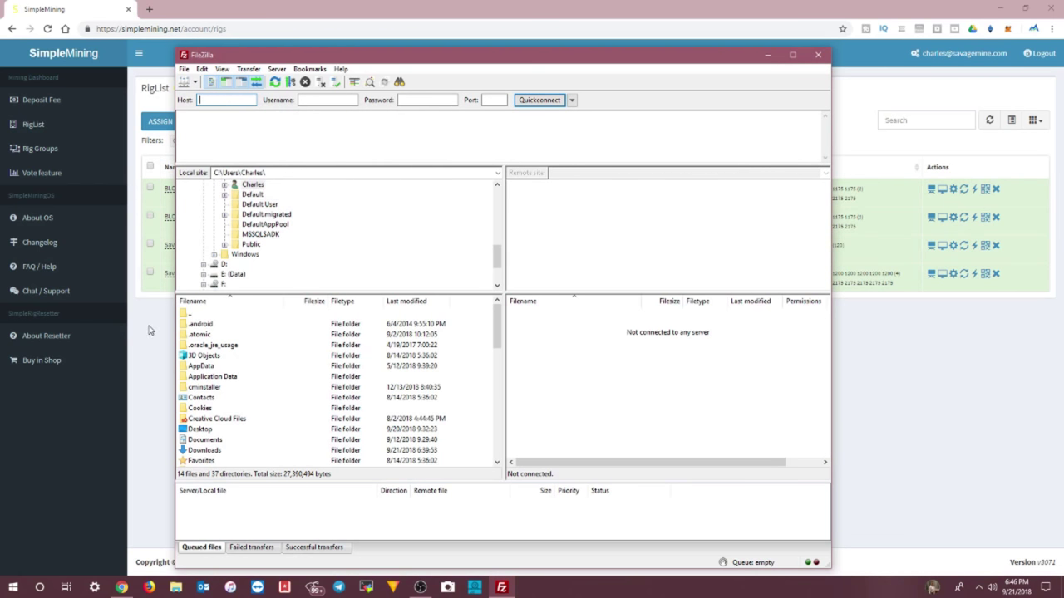
pyautogui.click(150, 329)
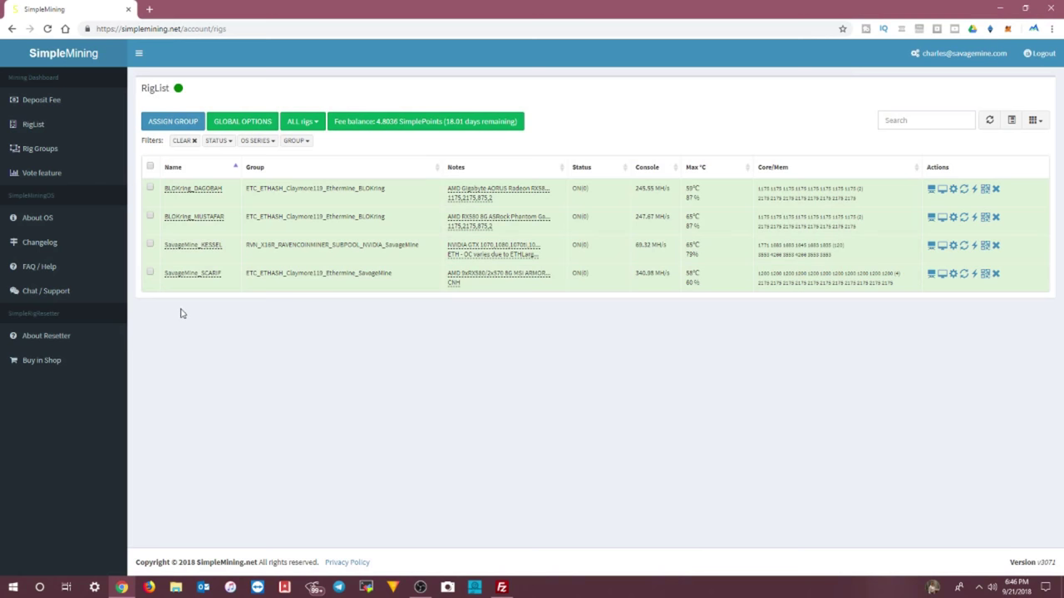
pyautogui.moveTo(190, 190)
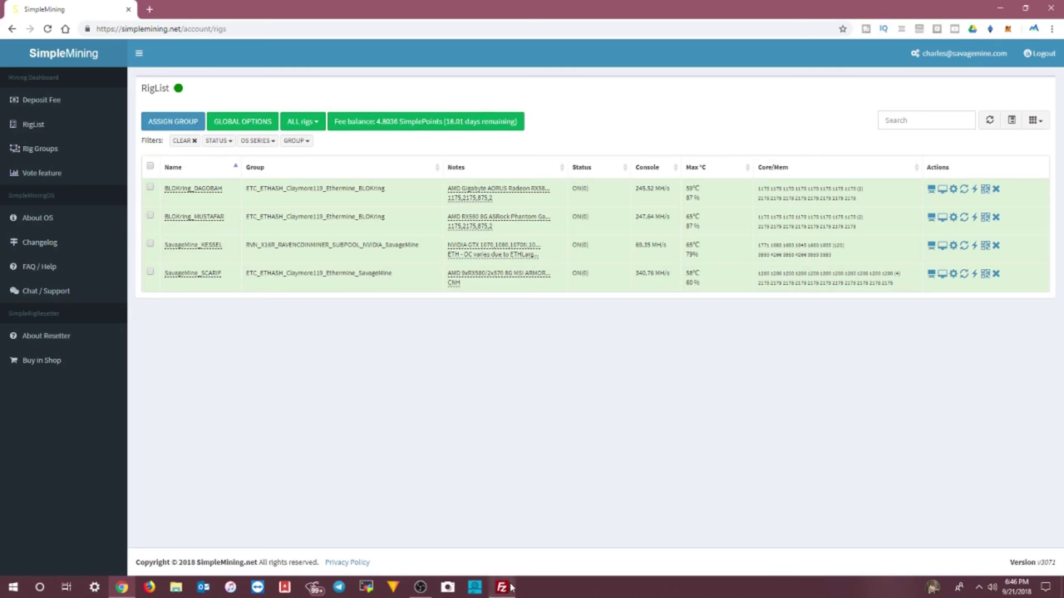
pyautogui.click(502, 588)
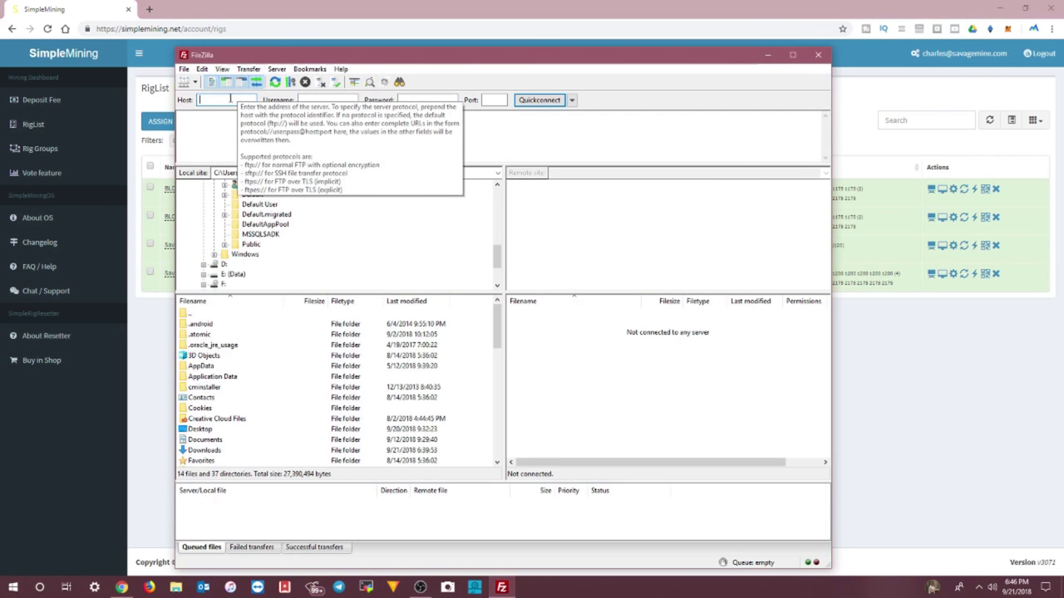
# Quickconnect to 192.168.1.109 on port 22 with username ROOT and the rig's password.
pyautogui.click(231, 98)
pyautogui.write('192.168.1.109')
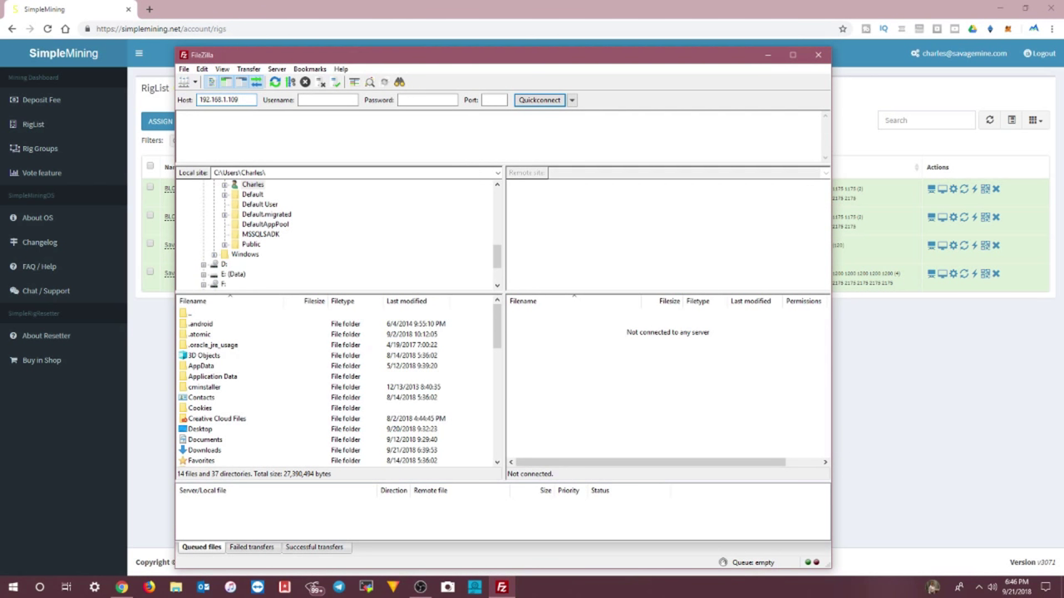
pyautogui.click(301, 100)
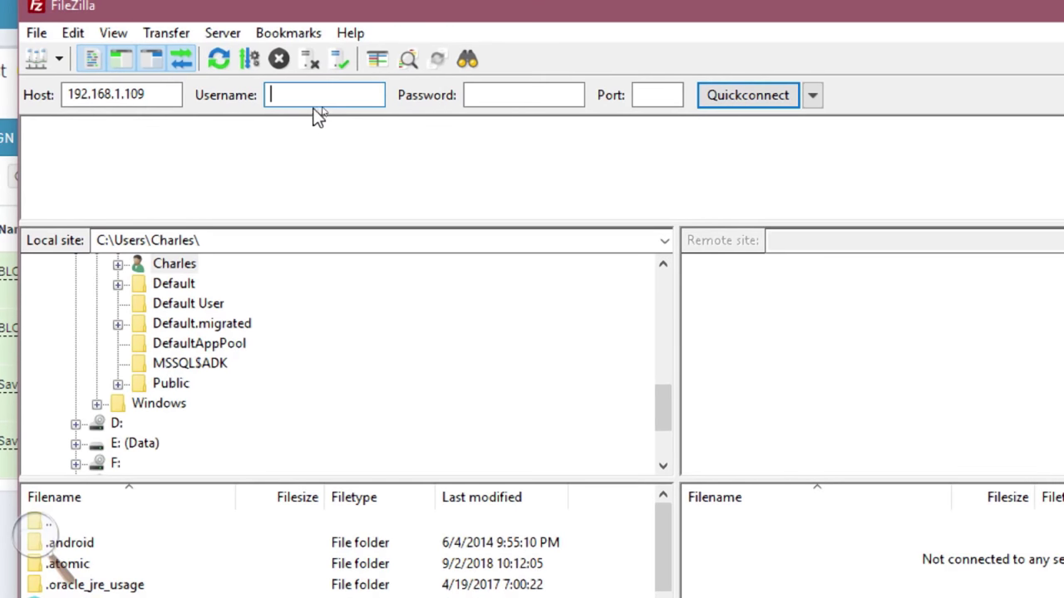
pyautogui.write('ROOT')
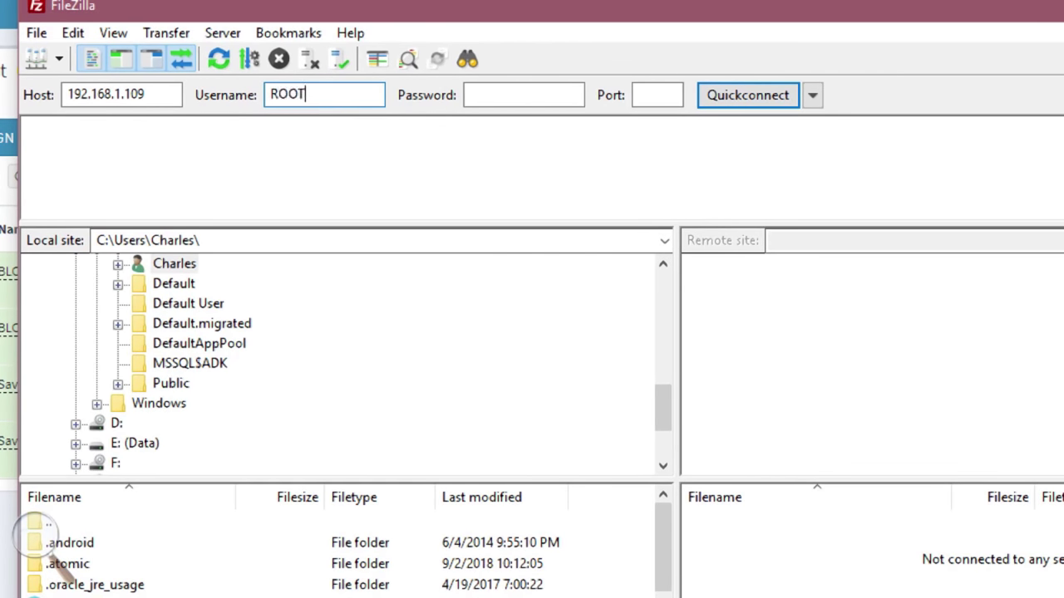
pyautogui.press('Tab')
pyautogui.press('capslock')
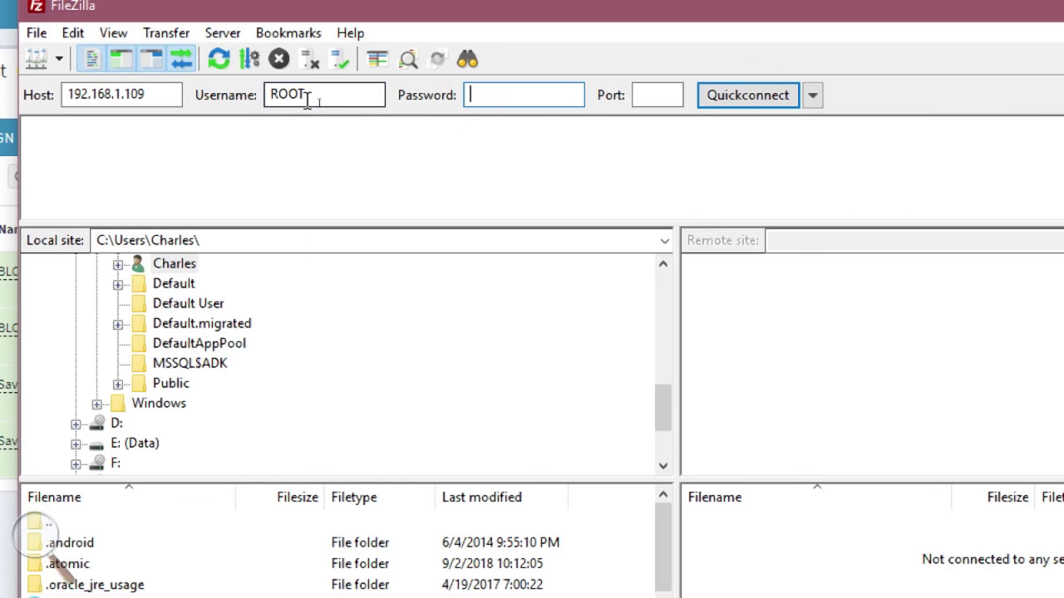
pyautogui.write('••••••••••••••')
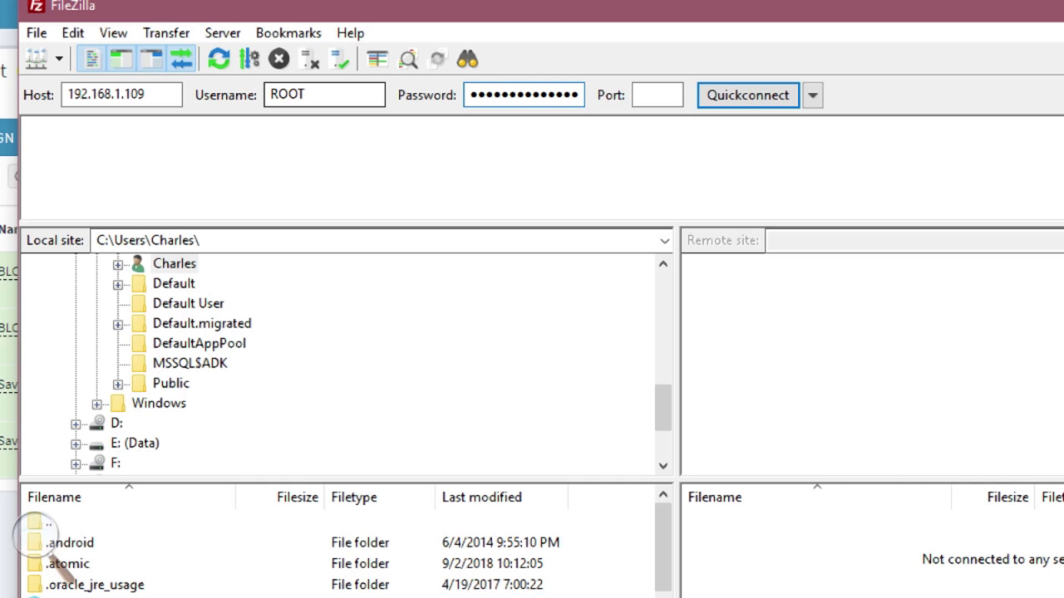
pyautogui.press('Tab')
pyautogui.write('22')
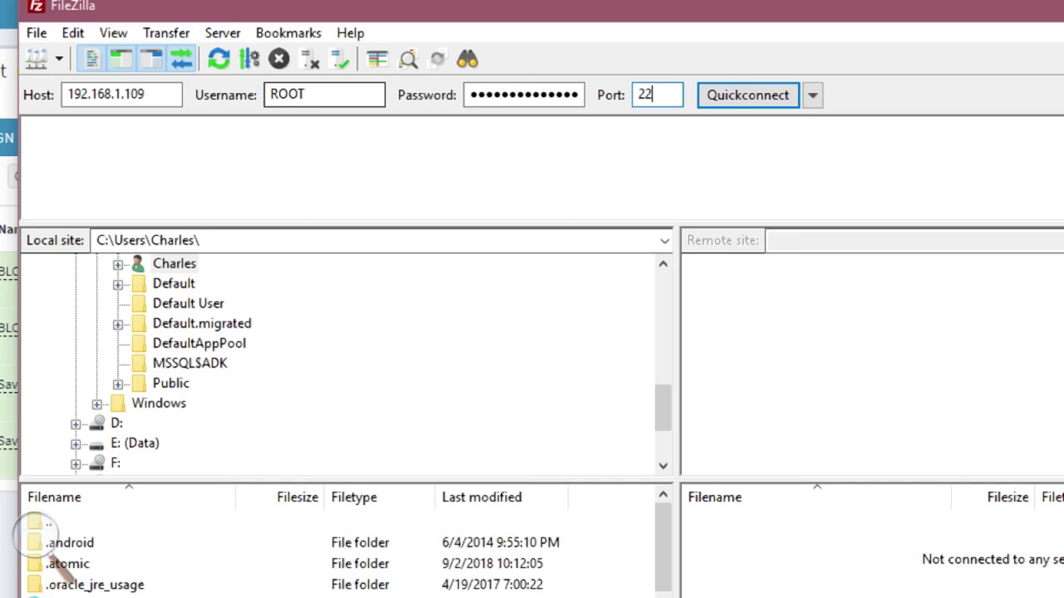
pyautogui.press('Return')
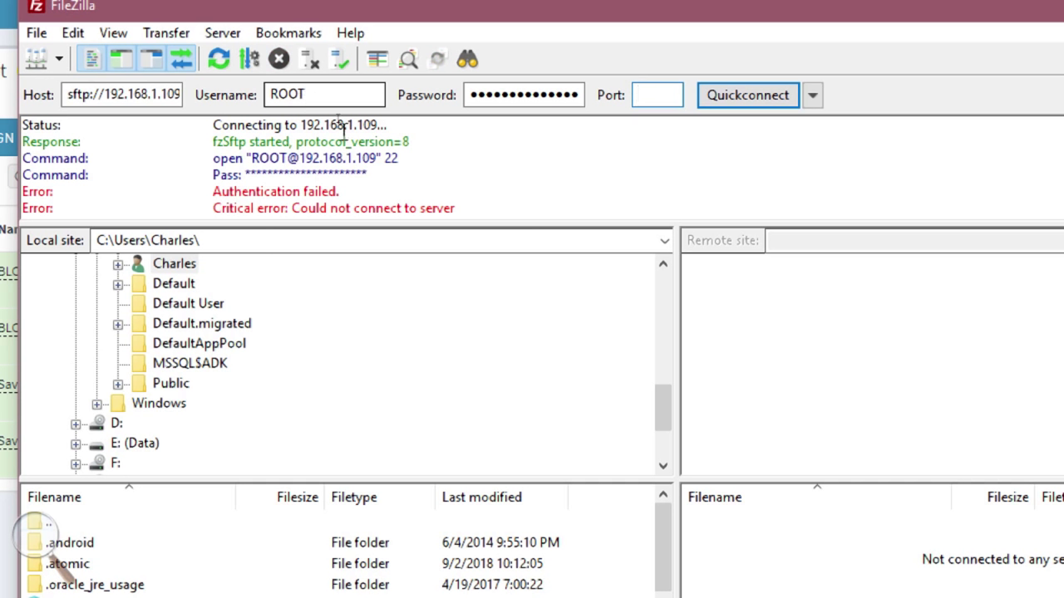
# Replace the username with lowercase 'root' and reconnect.
pyautogui.moveTo(315, 94); pyautogui.dragTo(241, 95)
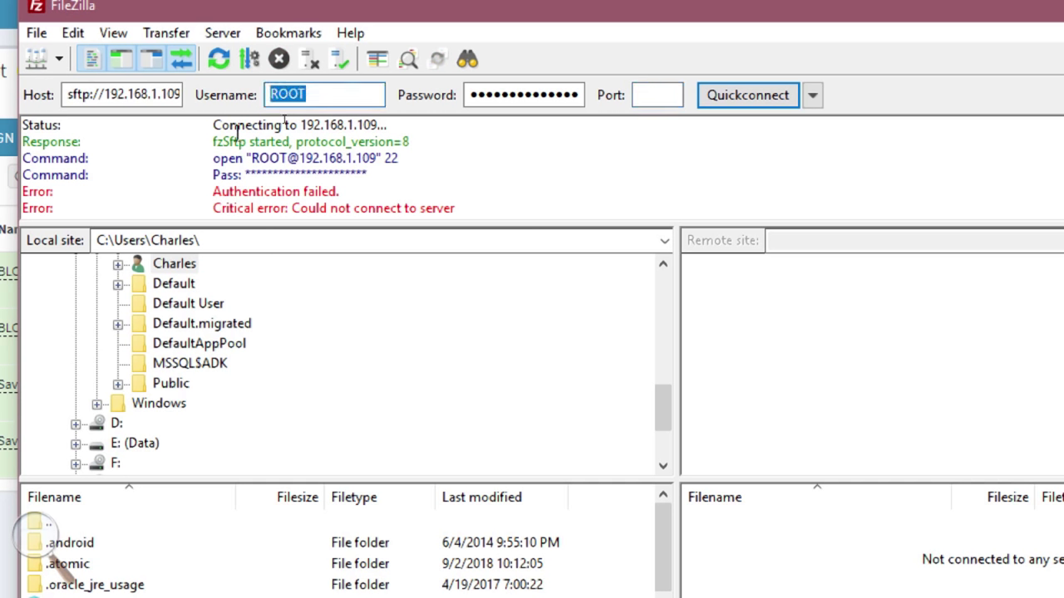
pyautogui.write('root')
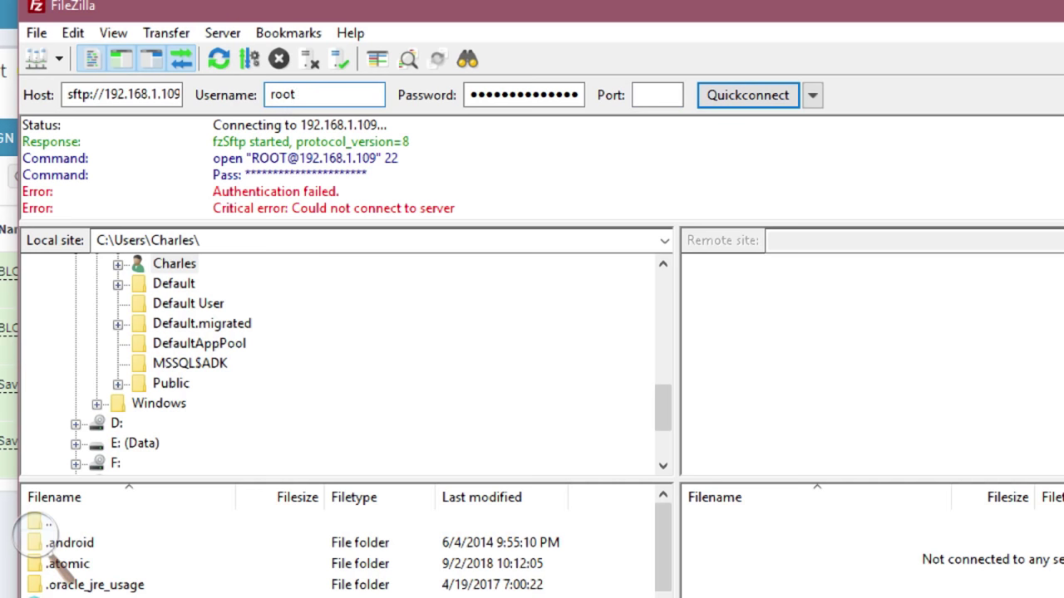
pyautogui.press('Return')
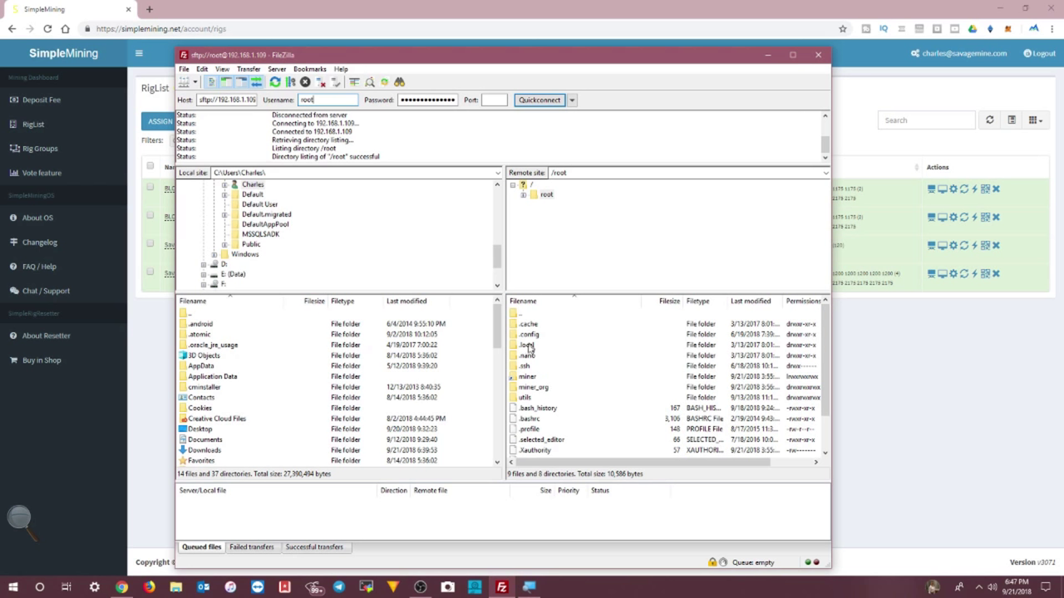
# Browse the miner folders in /root/miner_org on the rig, then minimise FileZilla.
pyautogui.doubleClick(533, 389)
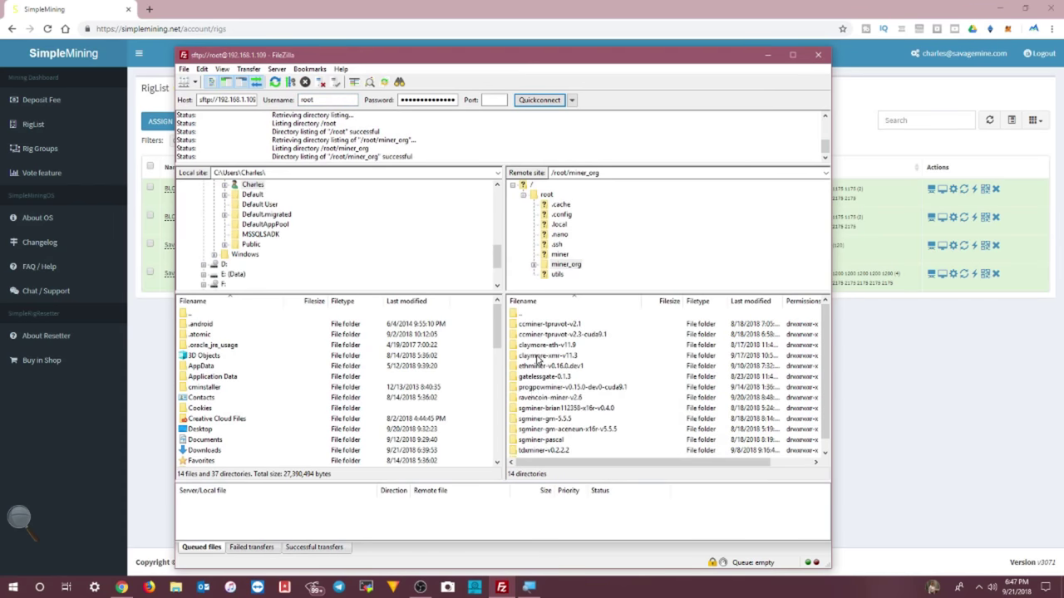
pyautogui.scroll(-1, 538, 358)
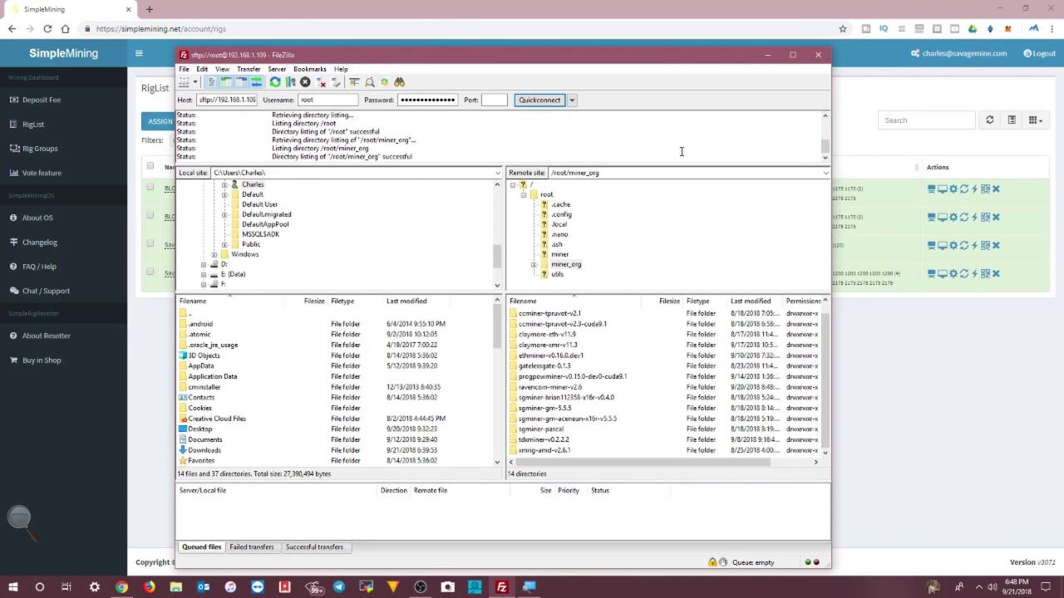
pyautogui.click(768, 56)
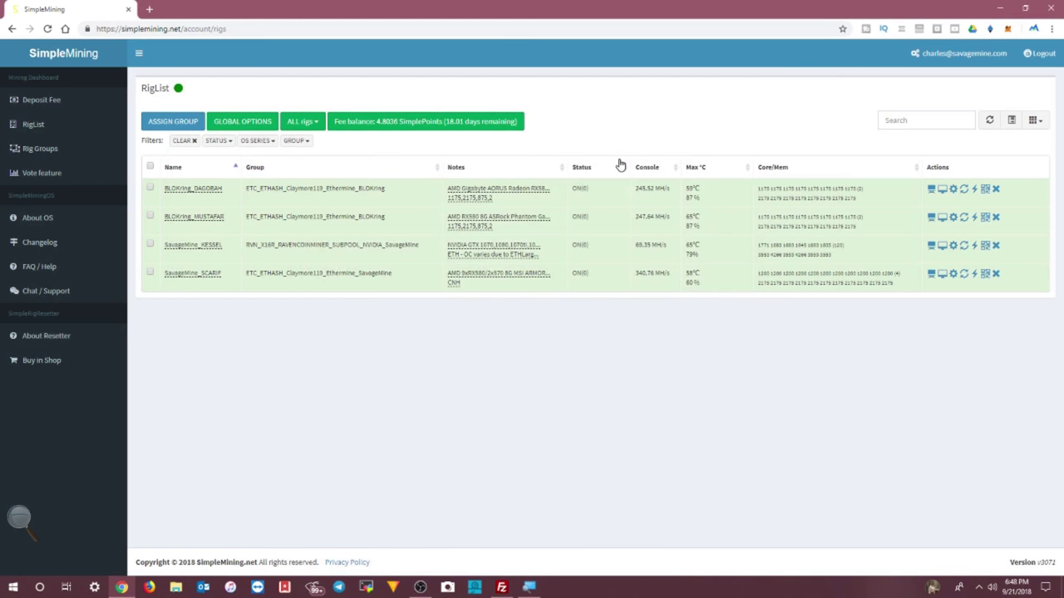
# Assign SavageMine_SCARIF to the CCH_CNH_XMRSTAK_BOHEMIANPOOL_SavageMine group with Reboot selected.
pyautogui.click(151, 275)
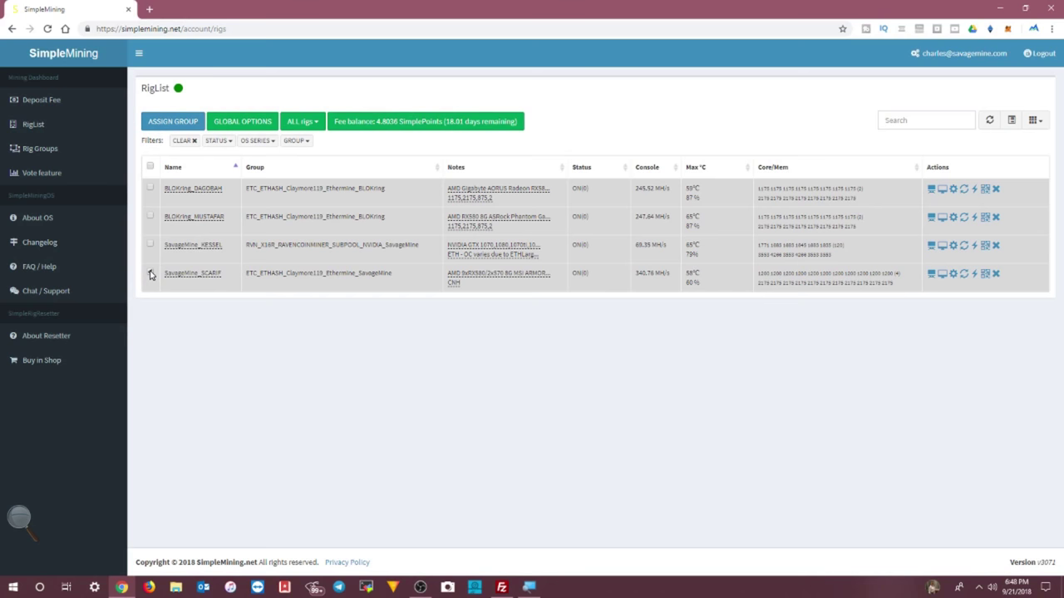
pyautogui.click(150, 275)
pyautogui.click(162, 124)
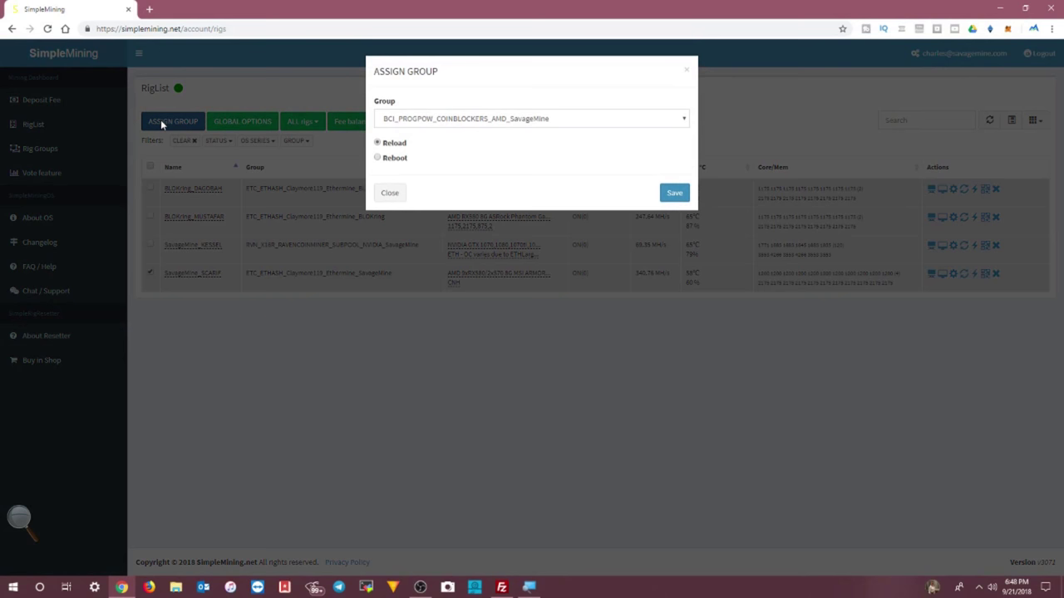
pyautogui.click(393, 123)
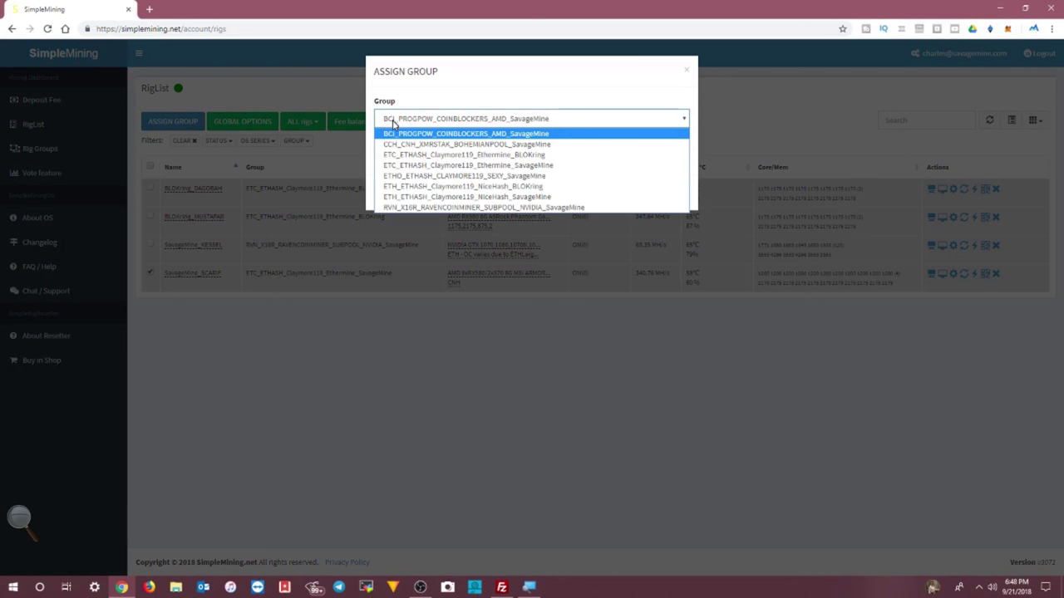
pyautogui.click(399, 145)
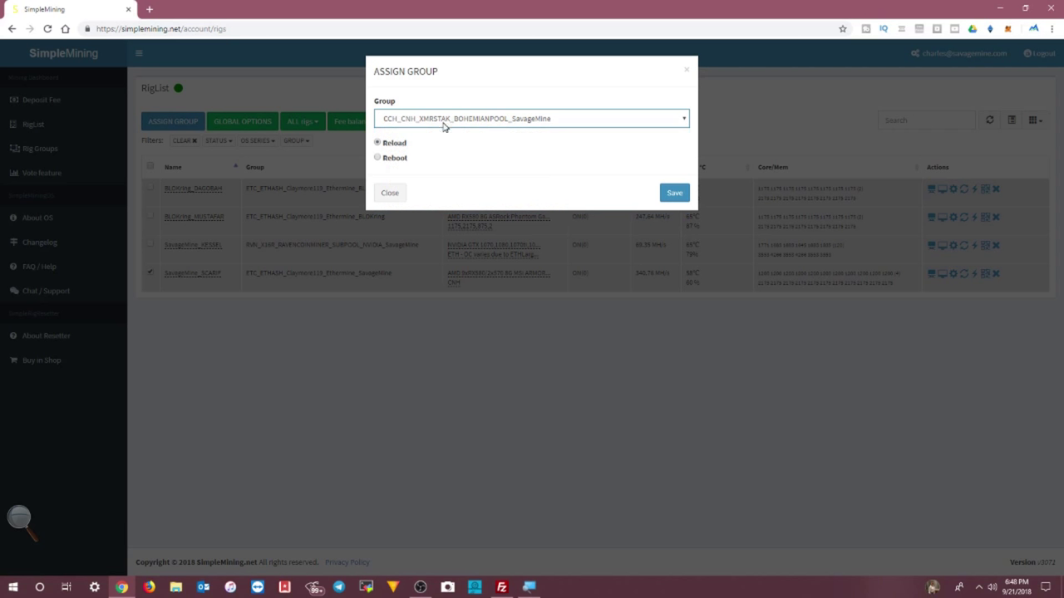
pyautogui.click(395, 162)
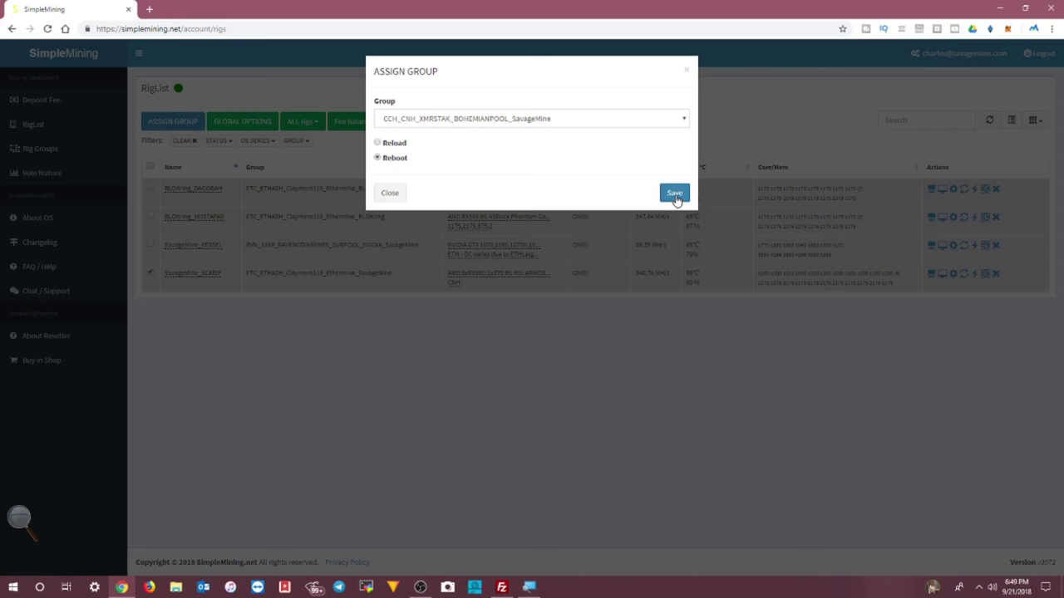
# Close FileZilla and save the new group assignment.
pyautogui.click(503, 588)
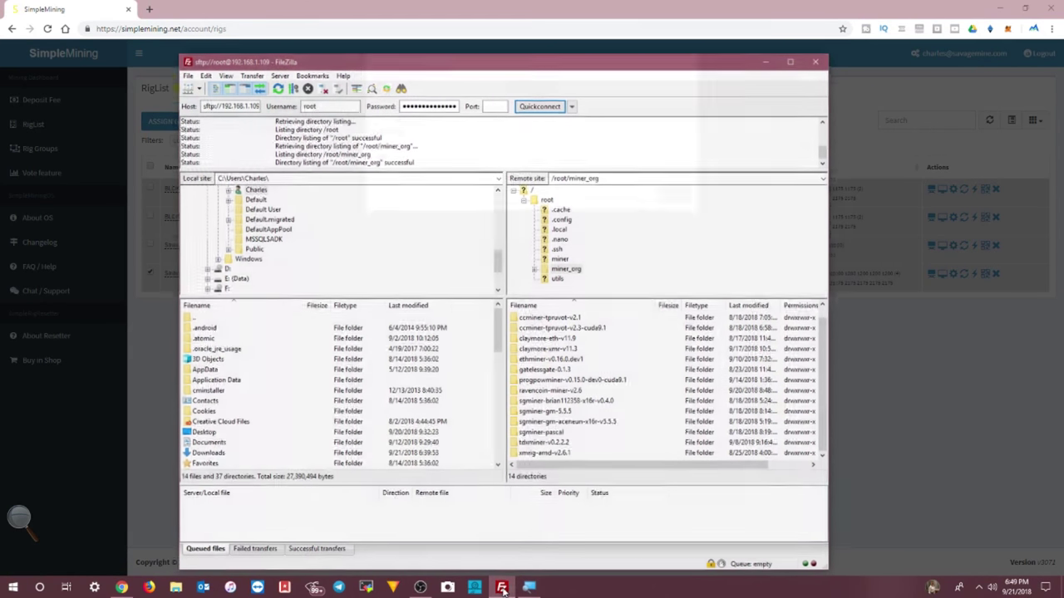
pyautogui.click(811, 58)
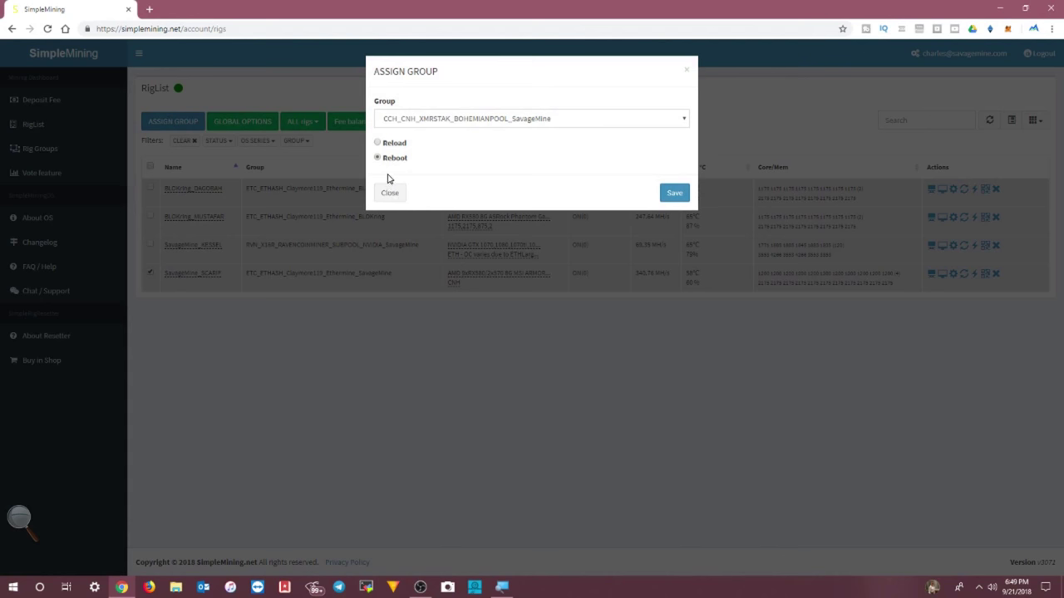
pyautogui.click(673, 195)
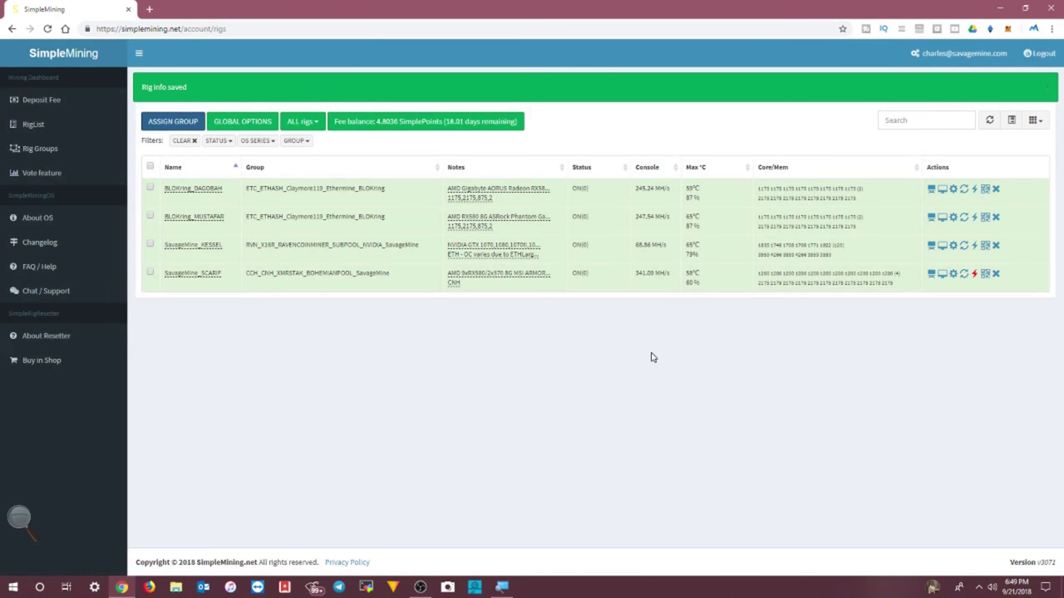
# Open and close SCARIF's overclocking settings unchanged, then open its Miner Console.
pyautogui.click(953, 274)
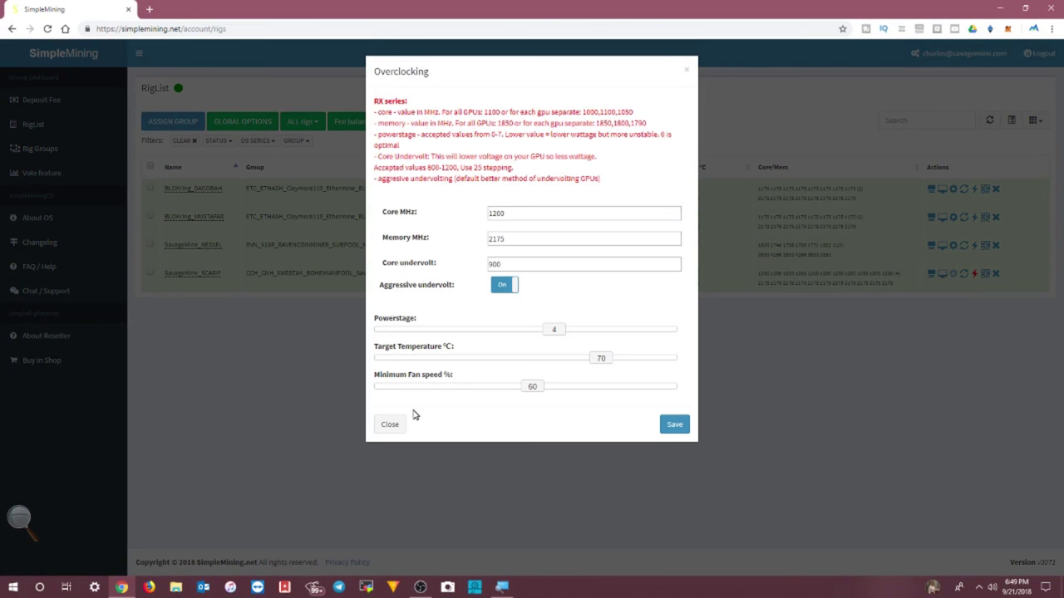
pyautogui.click(389, 425)
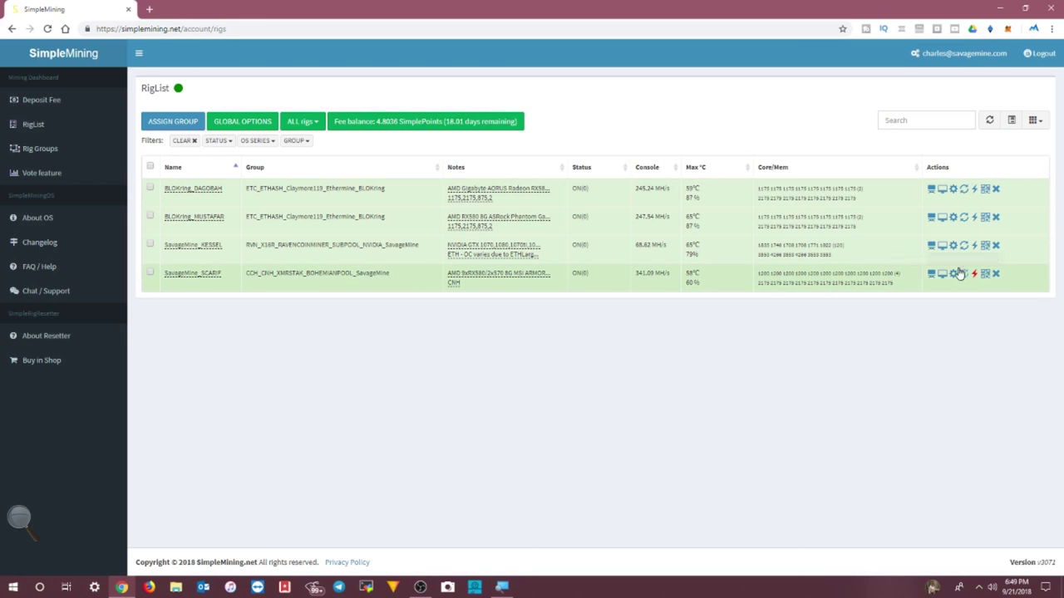
pyautogui.click(932, 274)
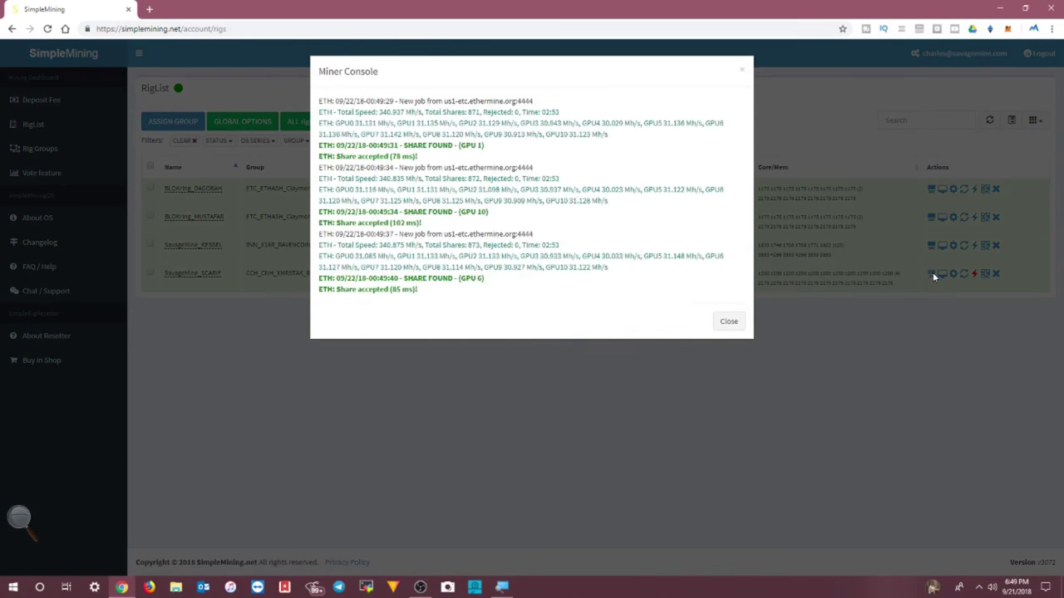
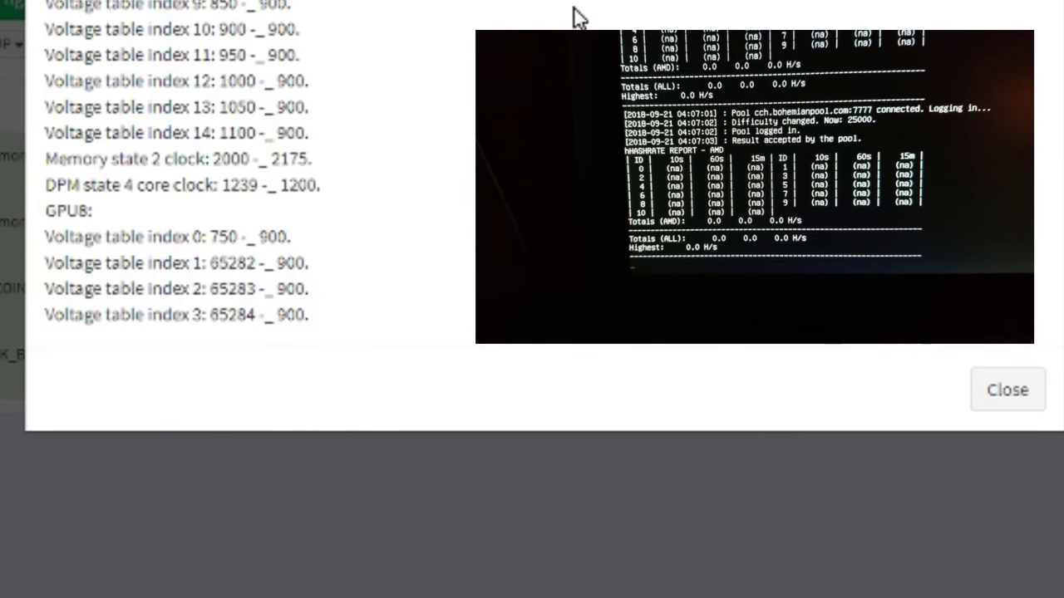
# Check the Miner Console hashrate totals (about 7499 H/s, shares accepted), then close the console.
pyautogui.scroll(3, 579, 17)
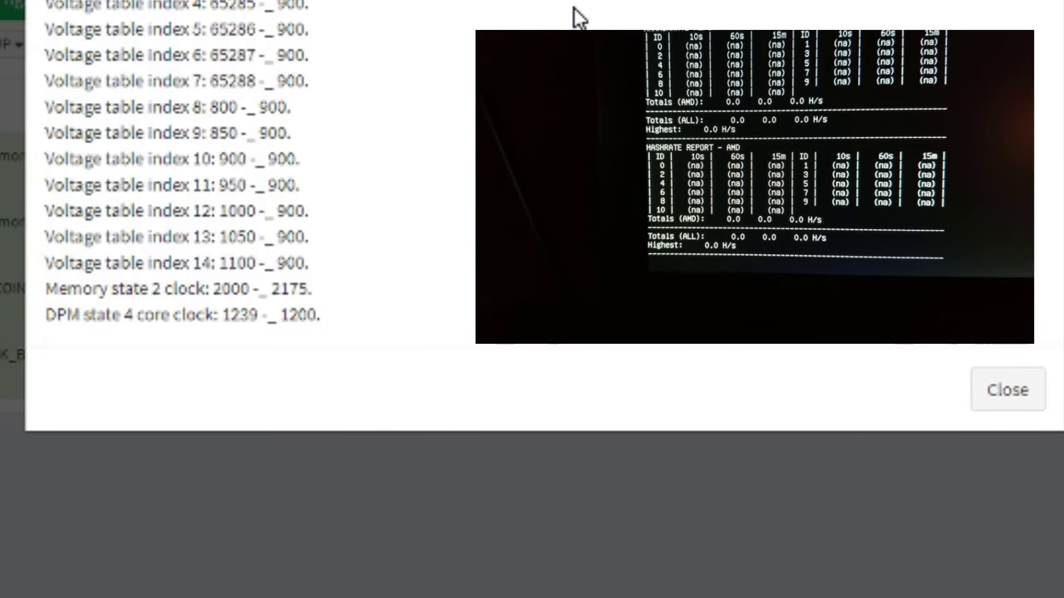
pyautogui.scroll(-5, 580, 17)
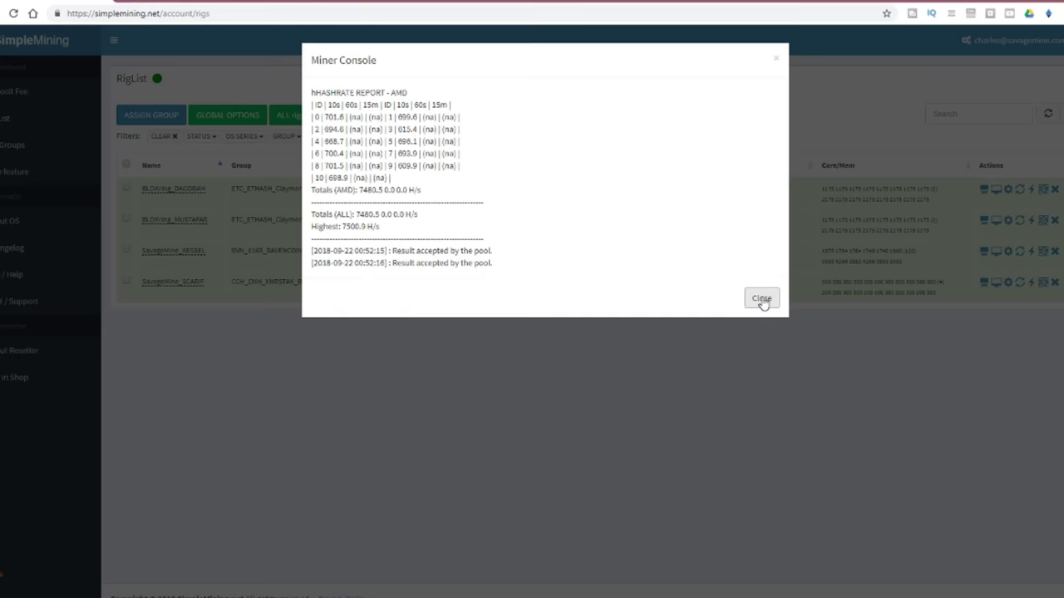
pyautogui.click(1007, 392)
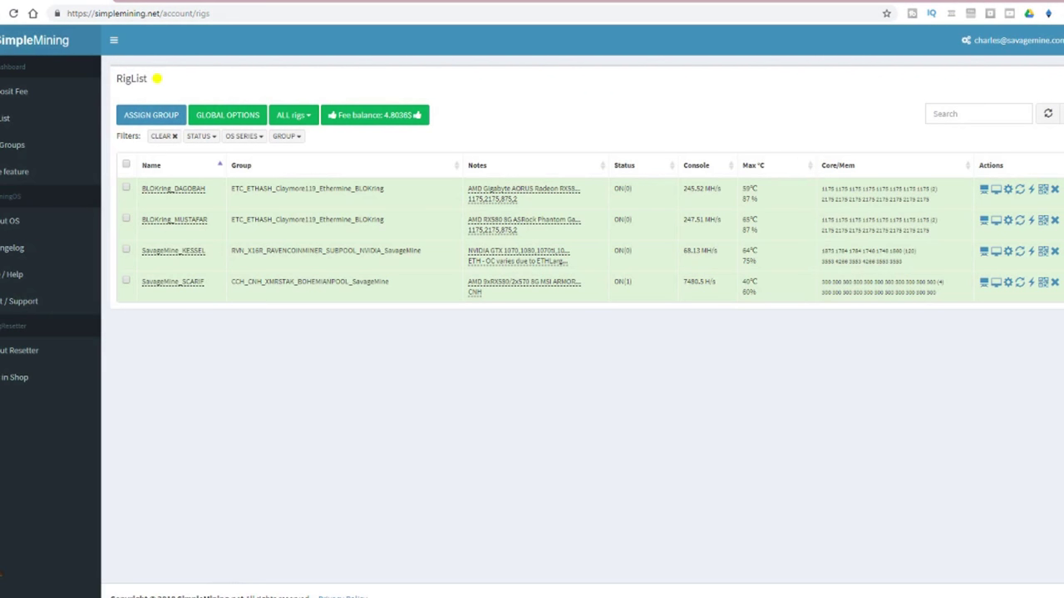
# Run filezilla.exe from Downloads > FileZilla_3.37.1_win64 > FileZilla-3.37.1.
pyautogui.press('super+e')
pyautogui.click(363, 446)
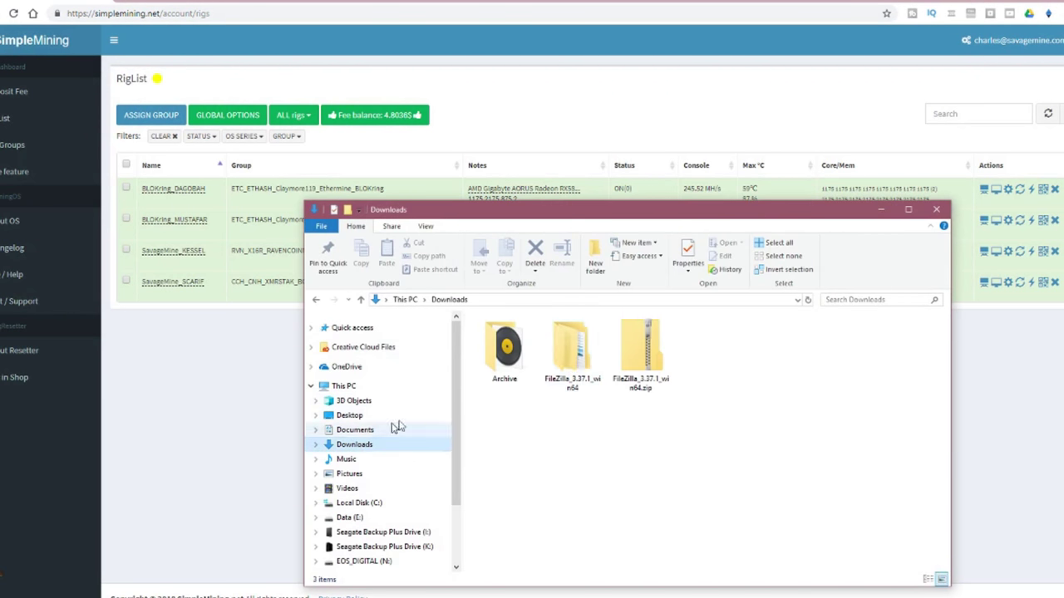
pyautogui.doubleClick(575, 362)
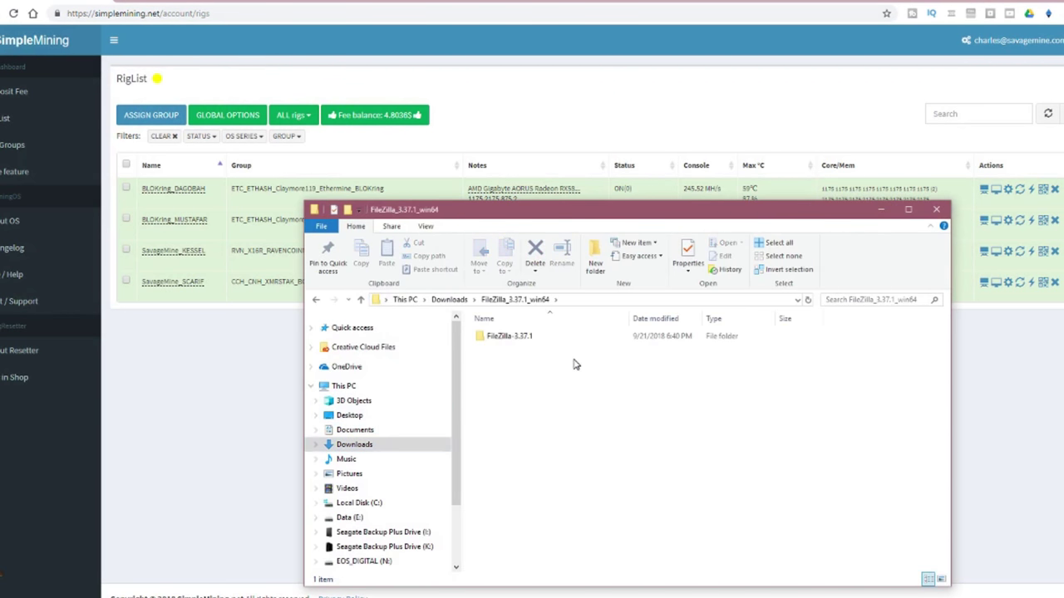
pyautogui.doubleClick(517, 335)
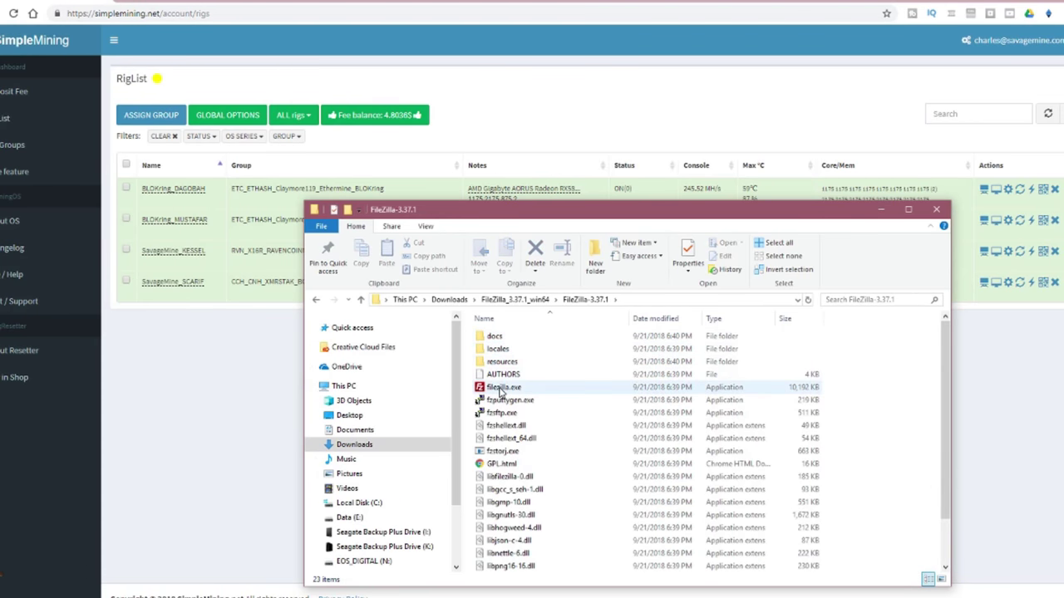
pyautogui.doubleClick(502, 389)
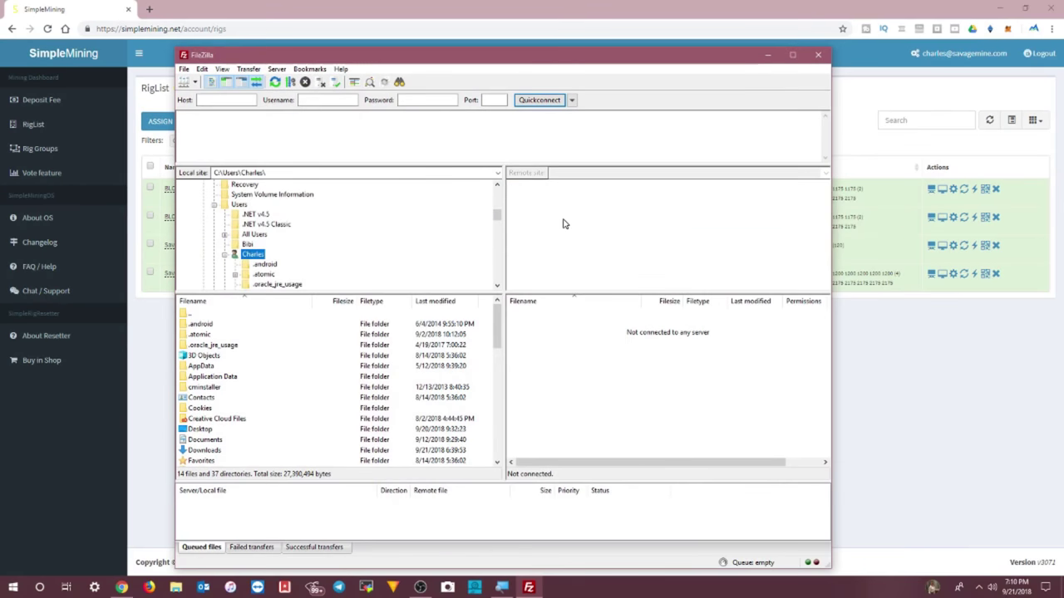
# Fill Quickconnect with host 192.168.1.109, username root, the account password and port 22.
pyautogui.click(236, 99)
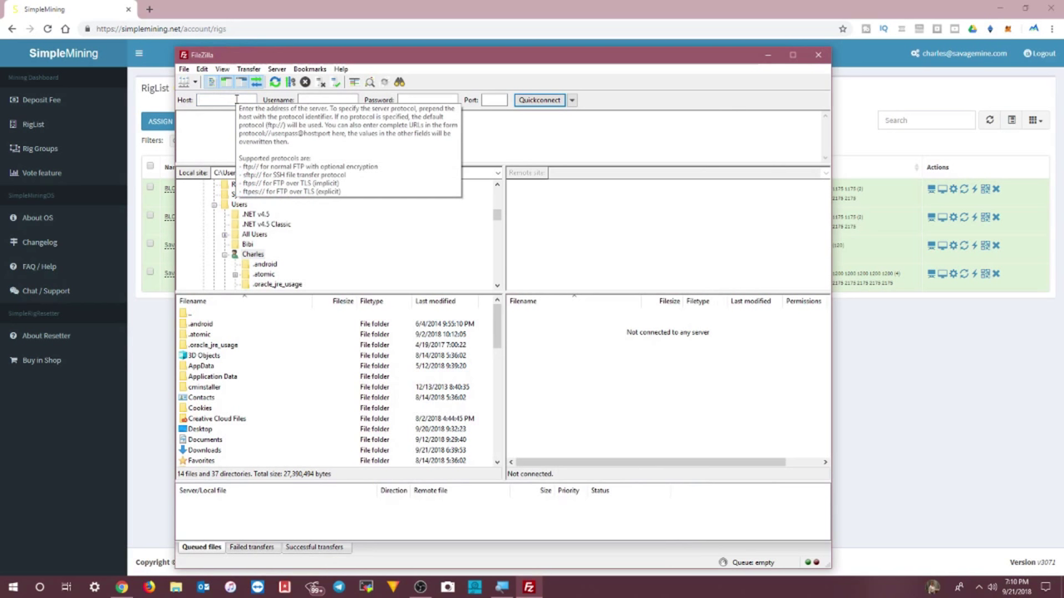
pyautogui.write('192.1')
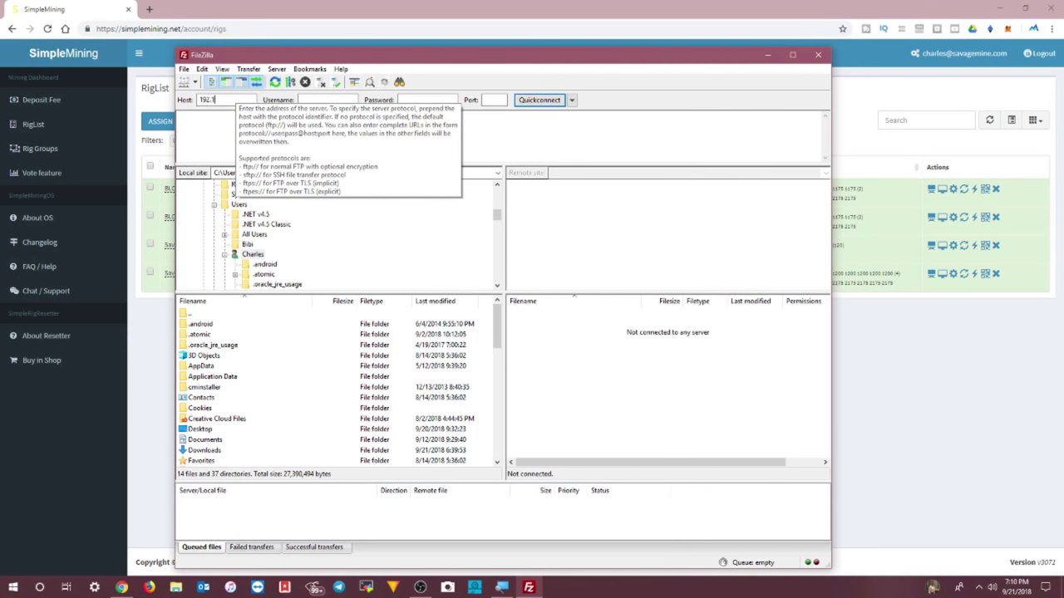
pyautogui.write('68.1.109')
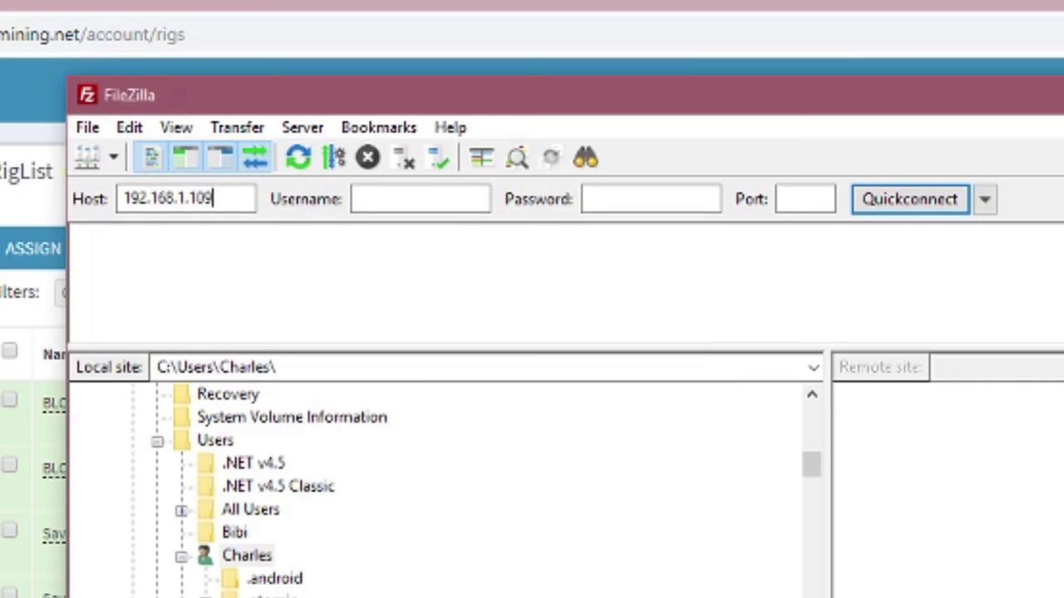
pyautogui.click(359, 199)
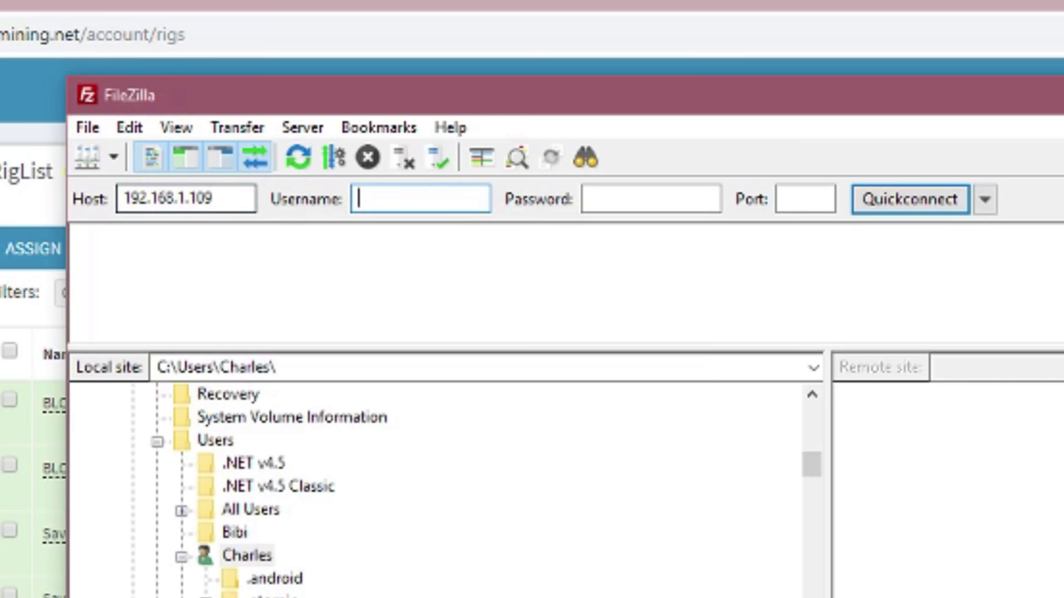
pyautogui.write('root')
pyautogui.press('Tab')
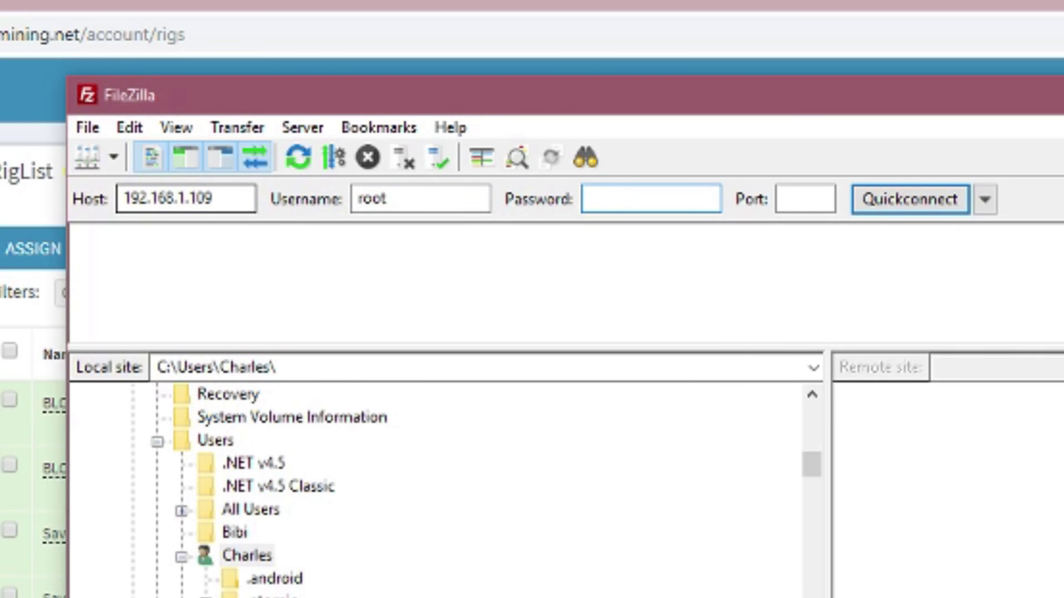
pyautogui.write('*********')
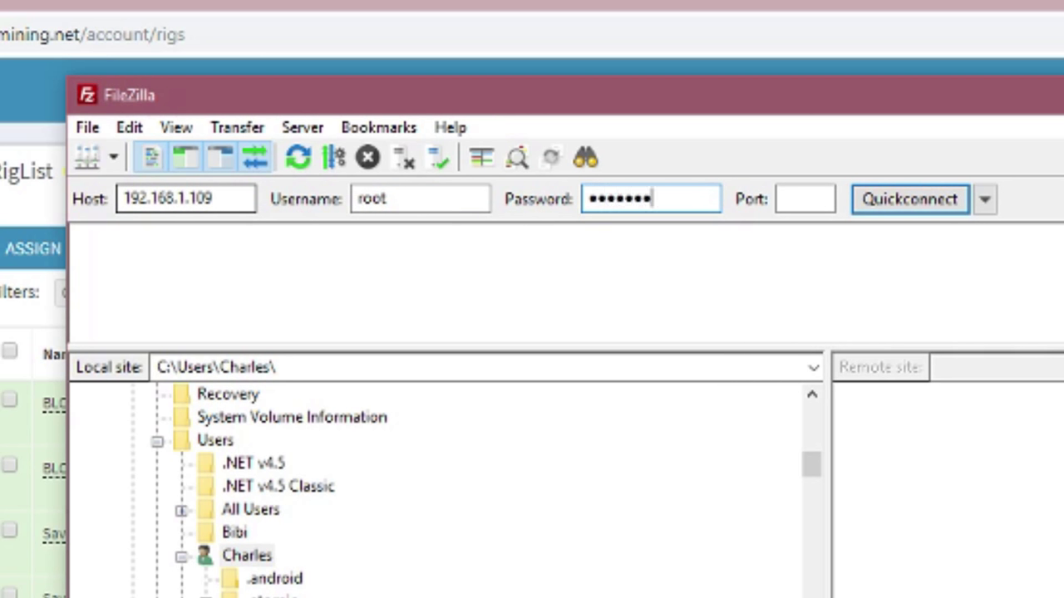
pyautogui.write('********')
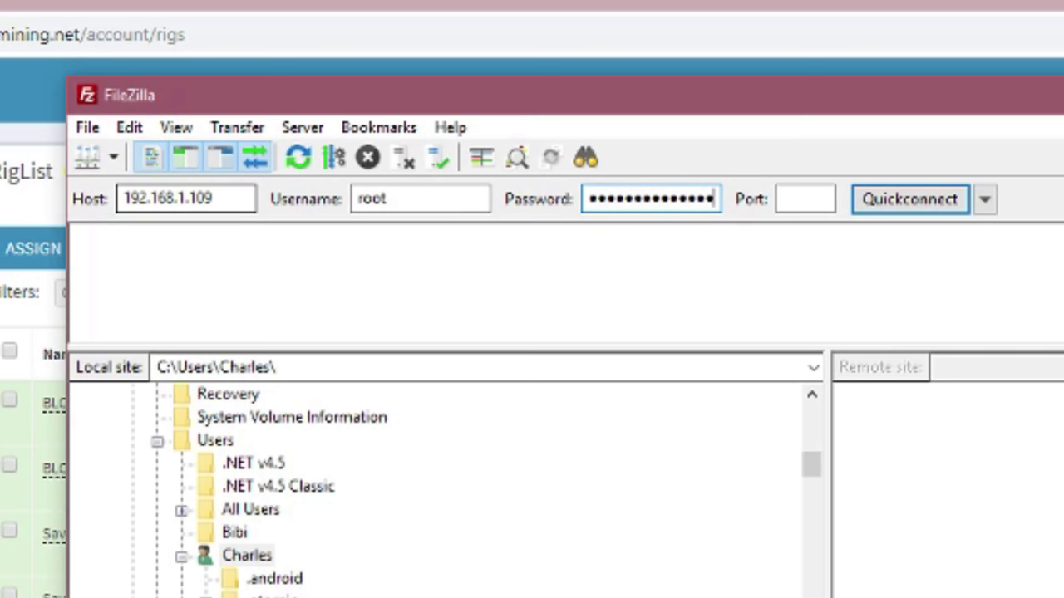
pyautogui.click(805, 198)
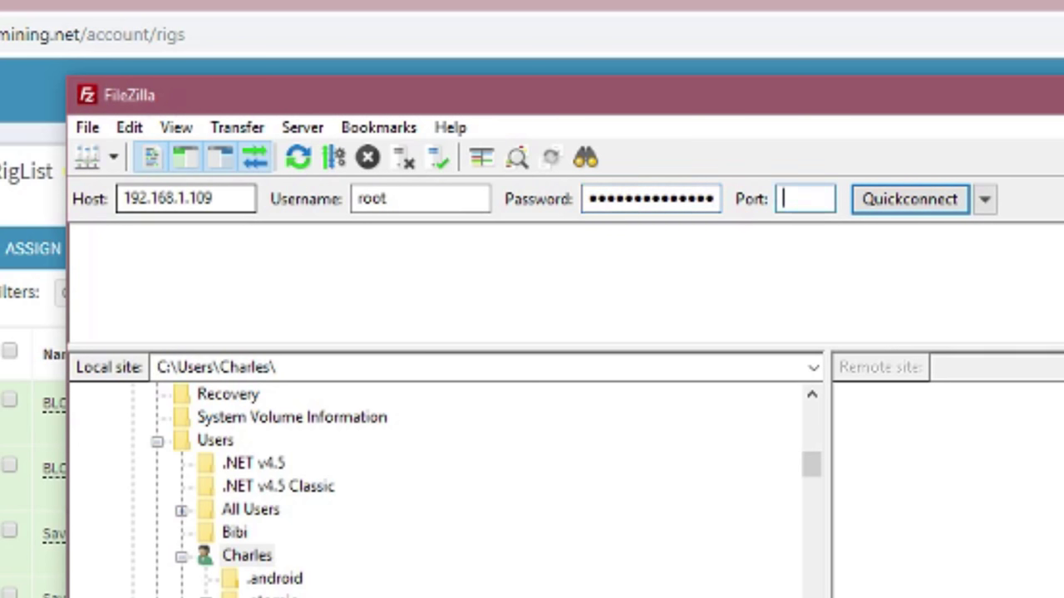
pyautogui.write('22')
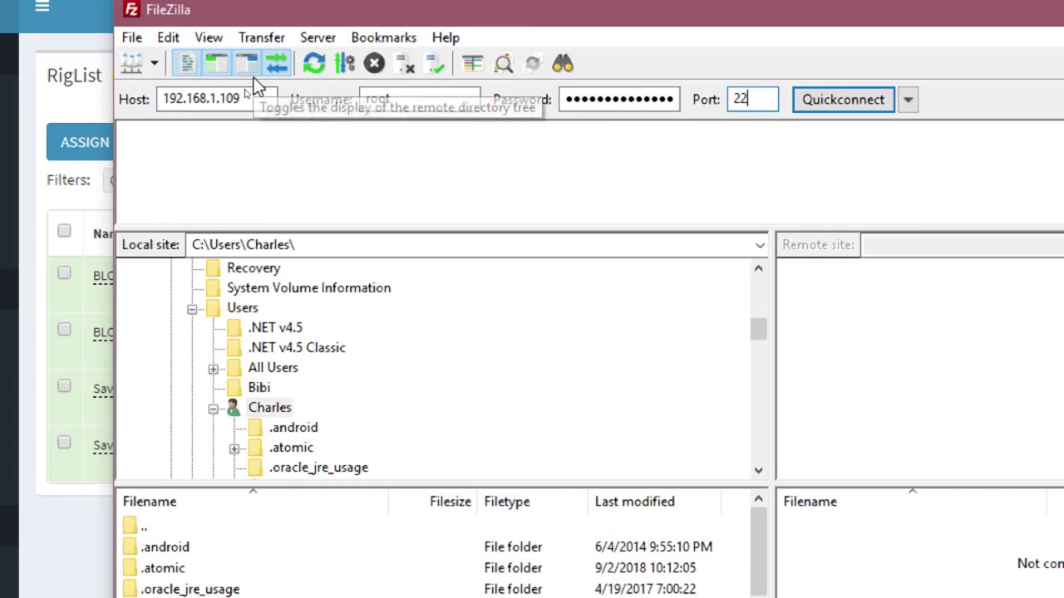
# Quickconnect to the rig and open the miner's xmr-stak-v2.4.7-cuda9.1 folder.
pyautogui.press('Return')
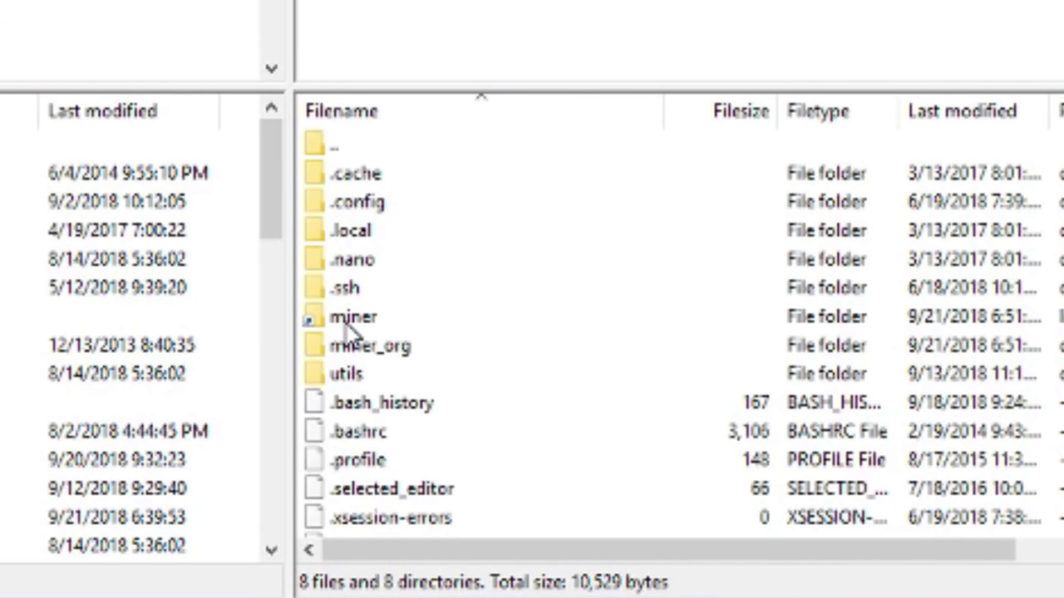
pyautogui.doubleClick(352, 320)
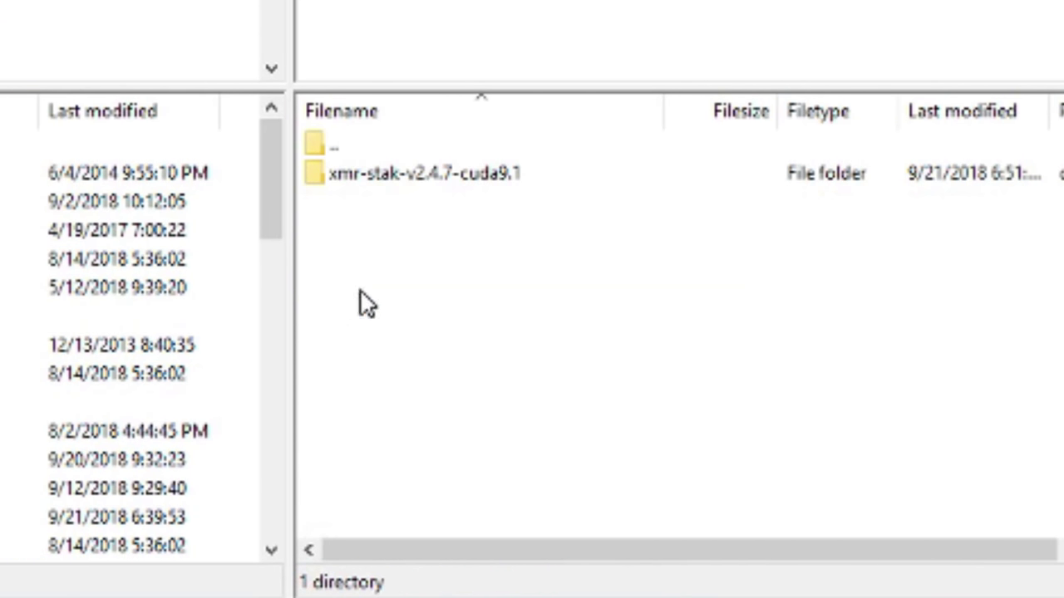
pyautogui.doubleClick(402, 175)
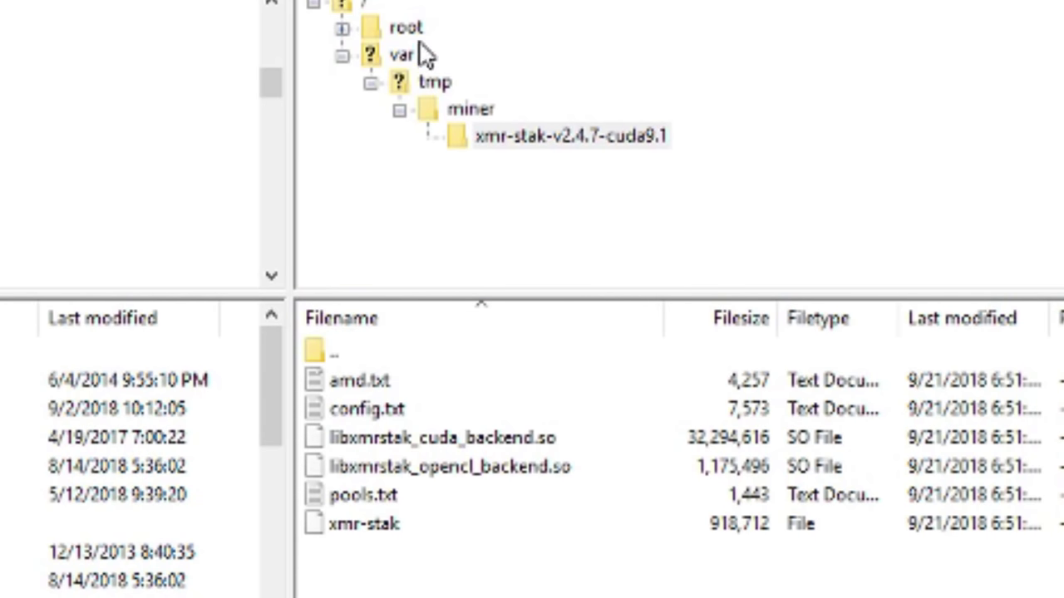
# Look into miner_org's xmr-stak-v2.4.7-cuda9.1 folder, then return to /var/tmp/miner/xmr-stak-v2.4.7-cuda9.1.
pyautogui.click(407, 28)
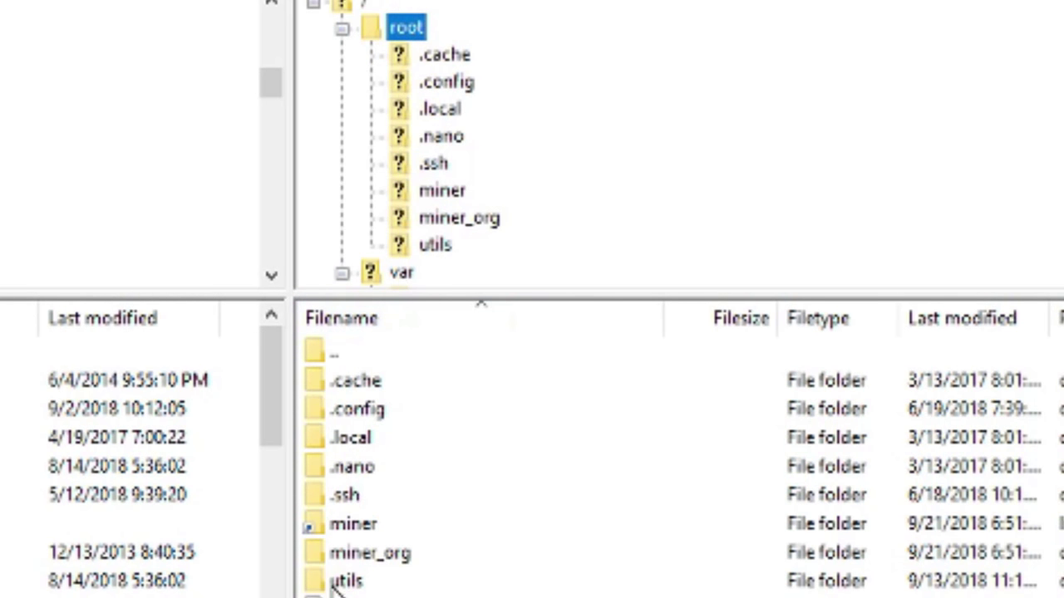
pyautogui.doubleClick(366, 554)
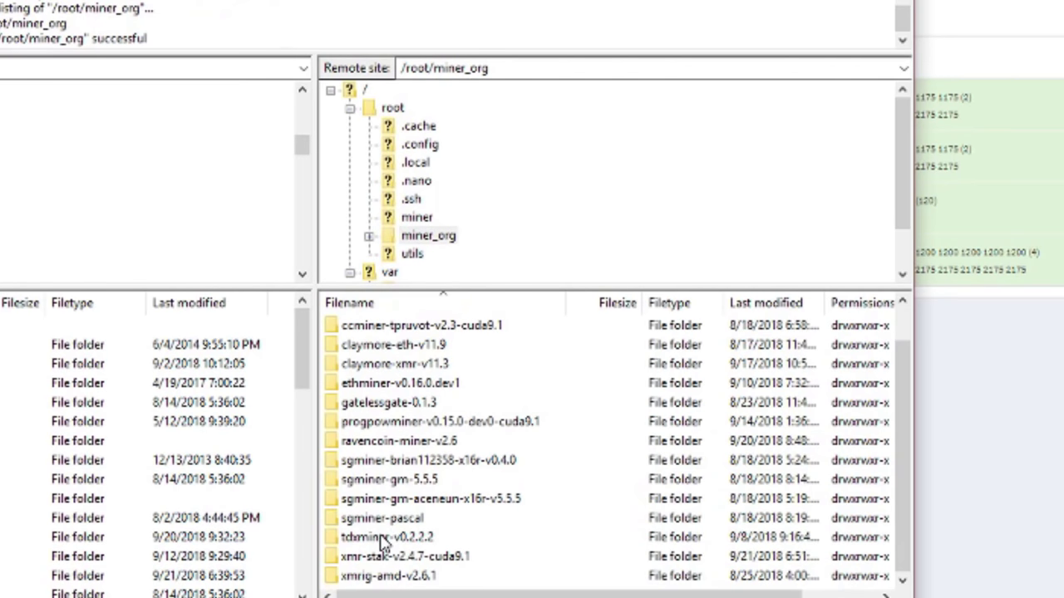
pyautogui.click(384, 557)
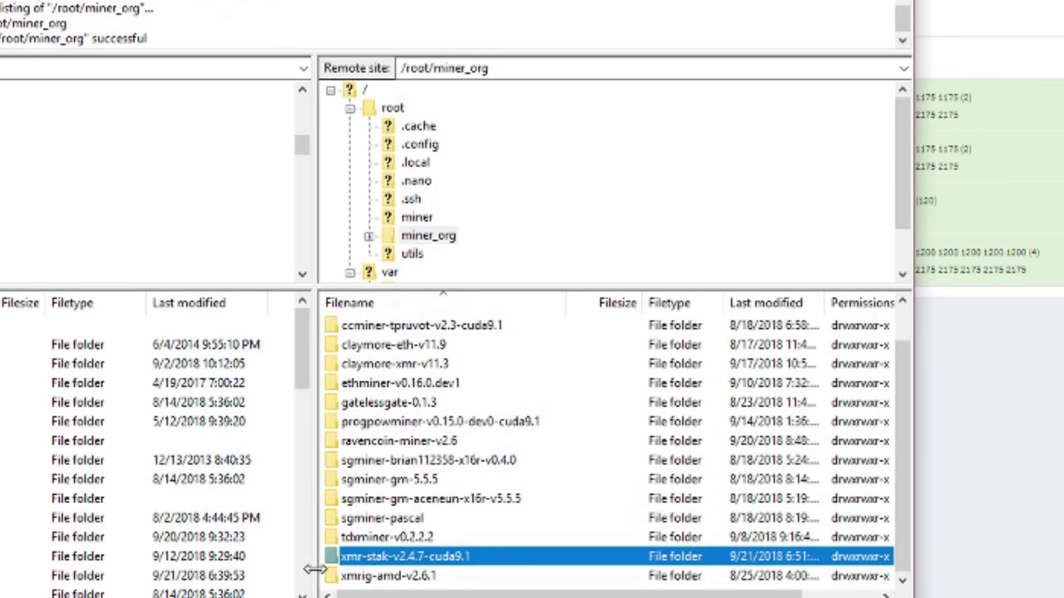
pyautogui.doubleClick(447, 557)
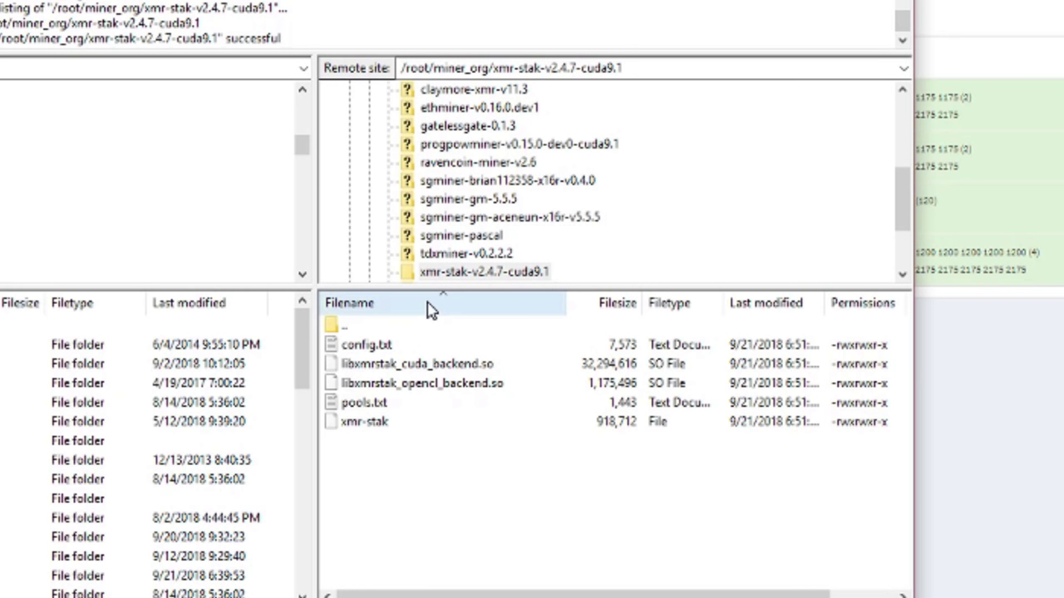
pyautogui.scroll(5, 428, 188)
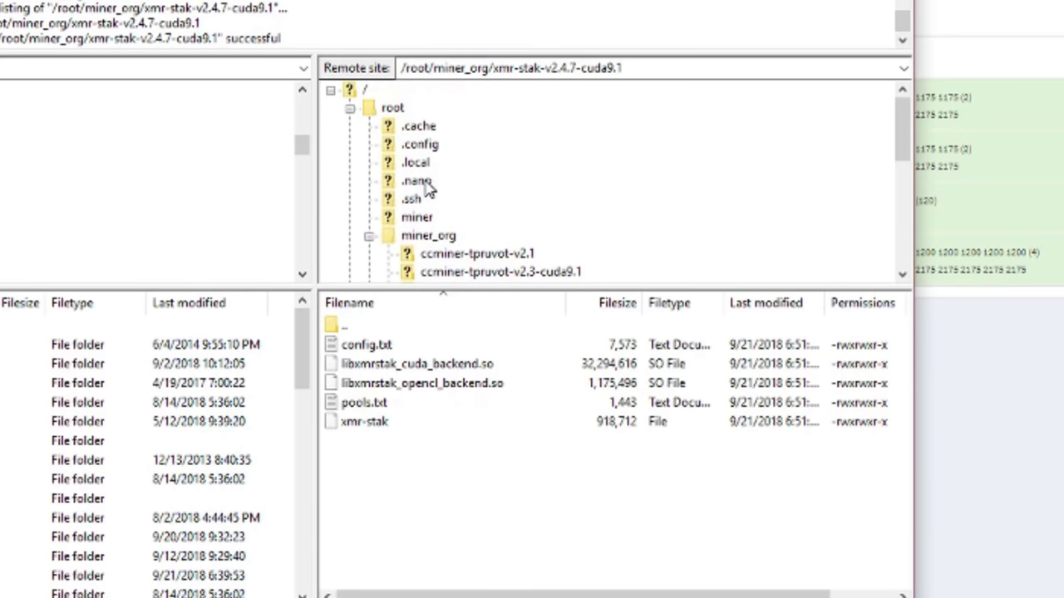
pyautogui.click(350, 109)
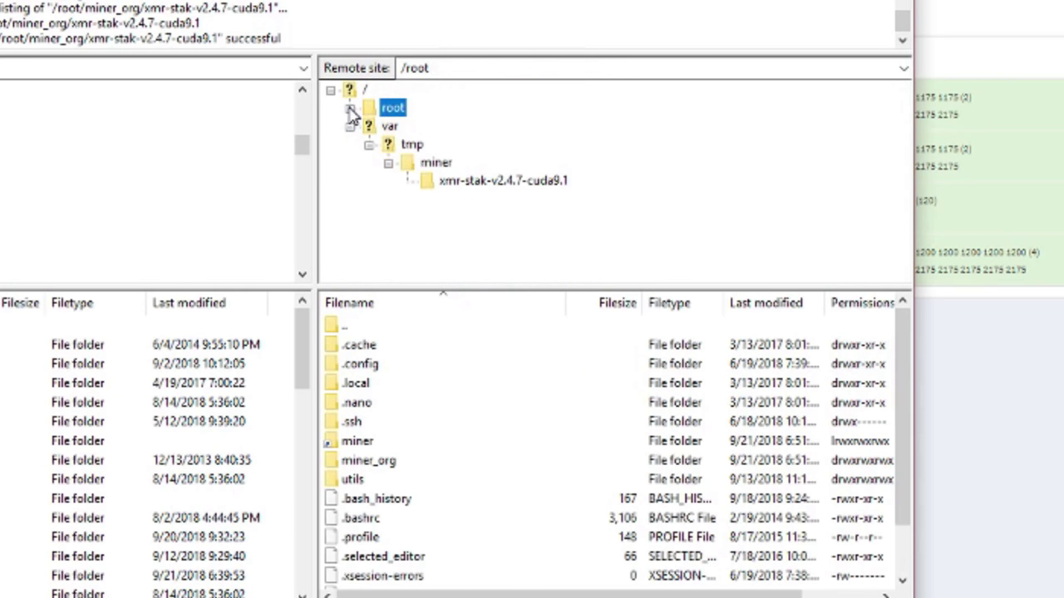
pyautogui.click(492, 182)
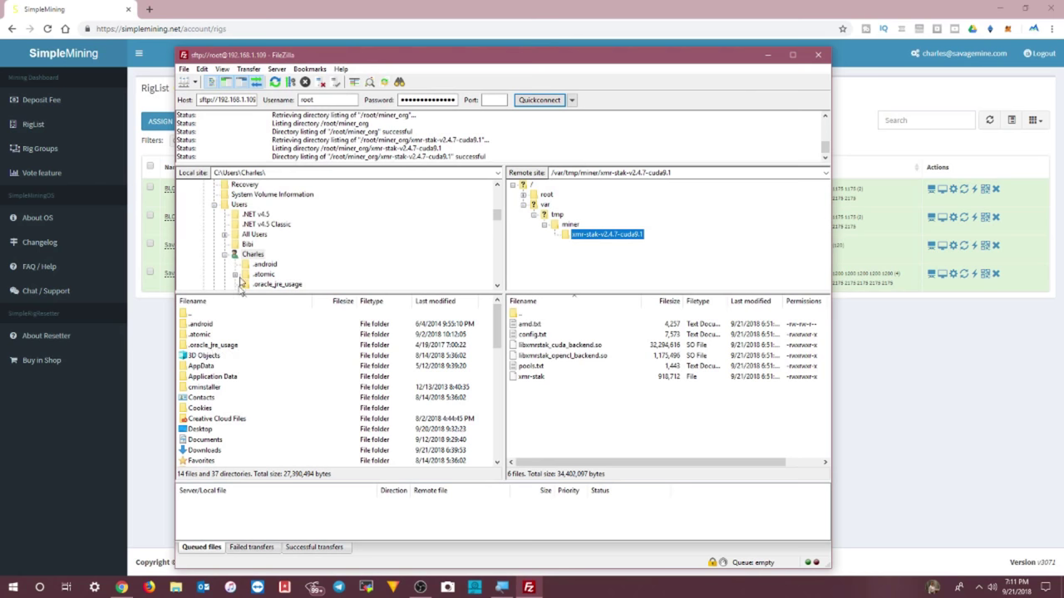
# Open local Desktop/DUAL_THREAD_AMD_GPUs_CRYPTONOTE and download the rig's amd.txt into it.
pyautogui.doubleClick(199, 429)
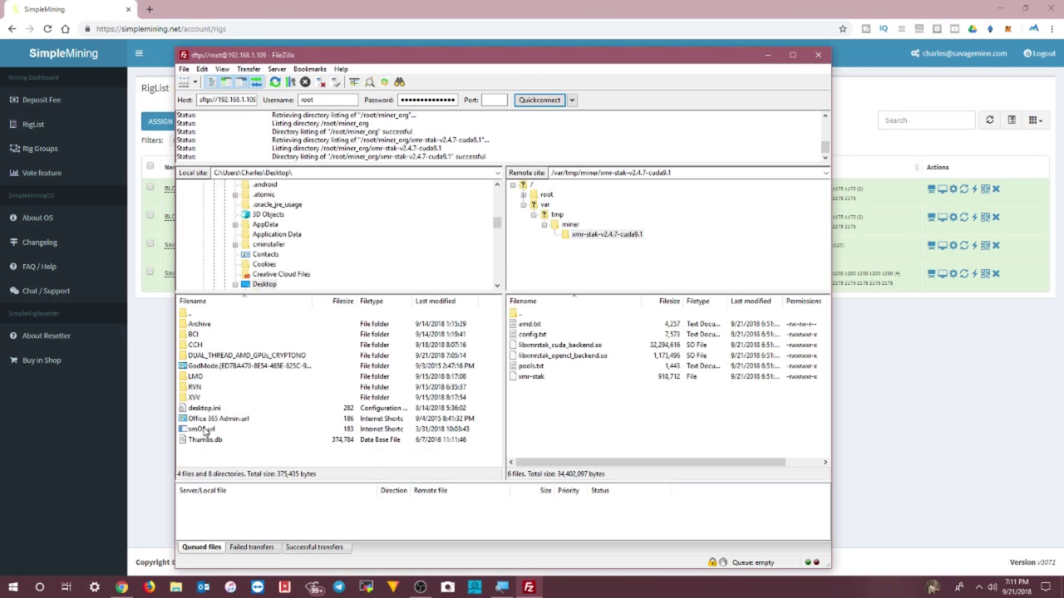
pyautogui.doubleClick(208, 357)
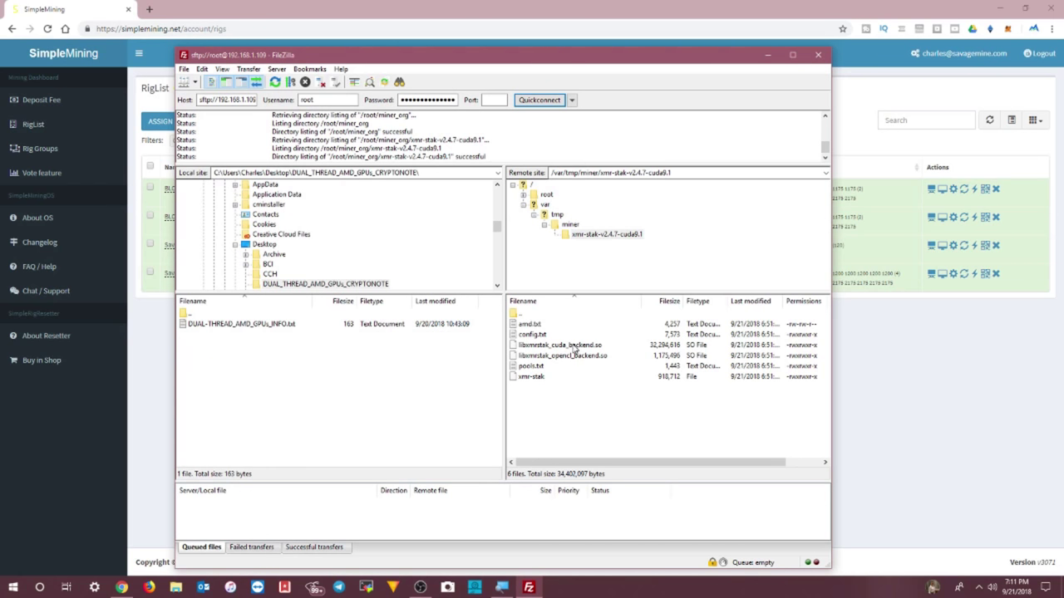
pyautogui.click(532, 324)
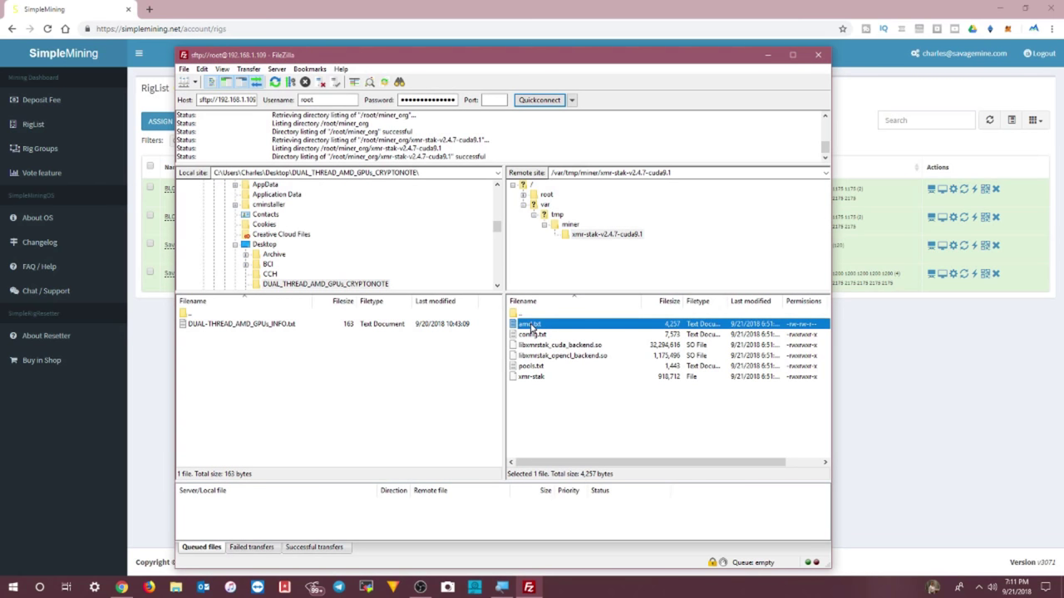
pyautogui.rightClick(532, 330)
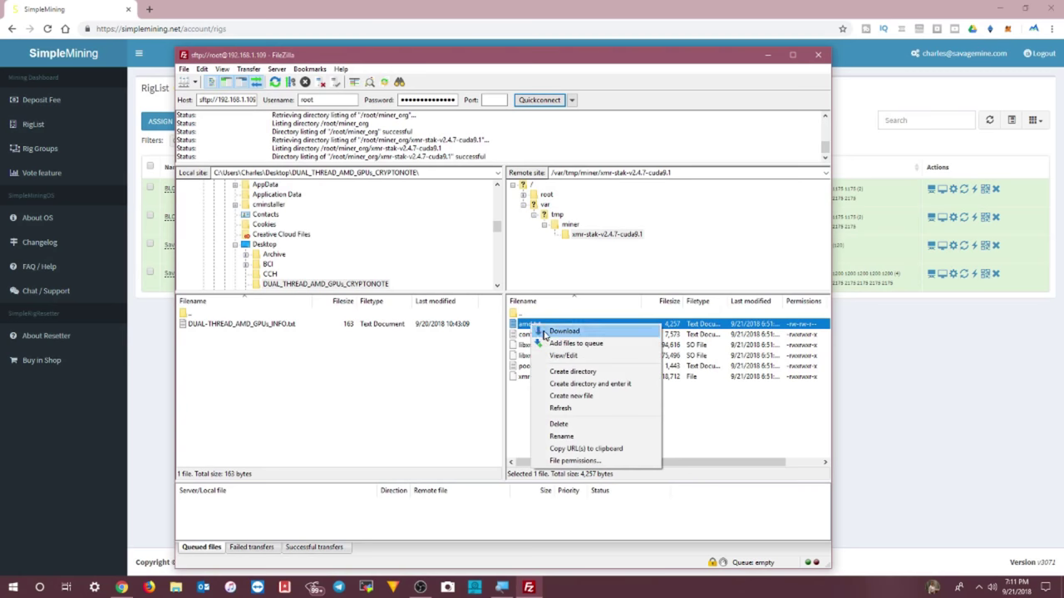
pyautogui.click(563, 331)
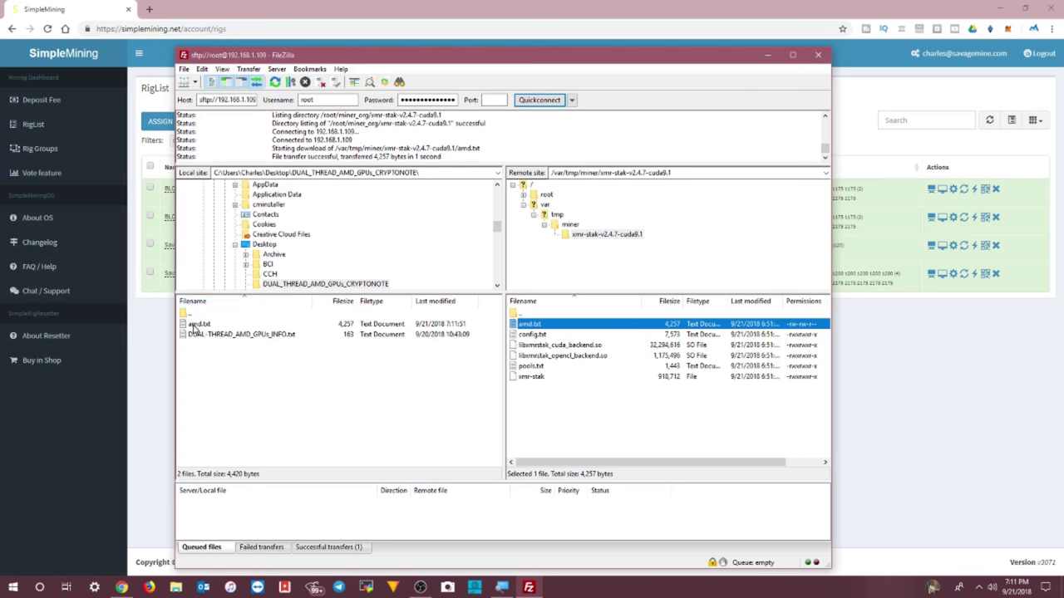
pyautogui.rightClick(193, 327)
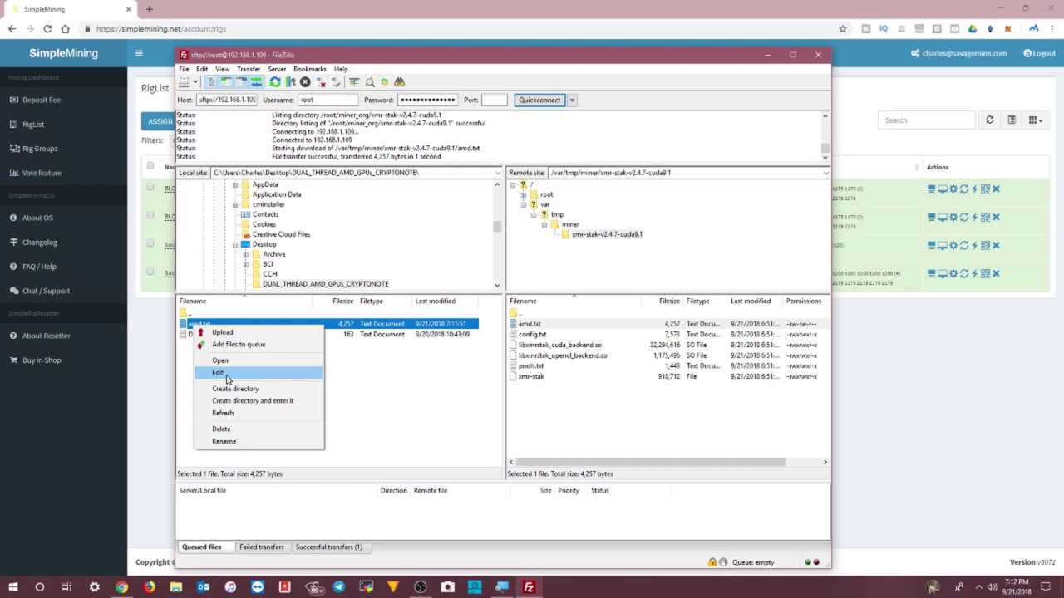
# View the downloaded amd.txt in Notepad, close it, and open a new File Explorer window.
pyautogui.click(226, 379)
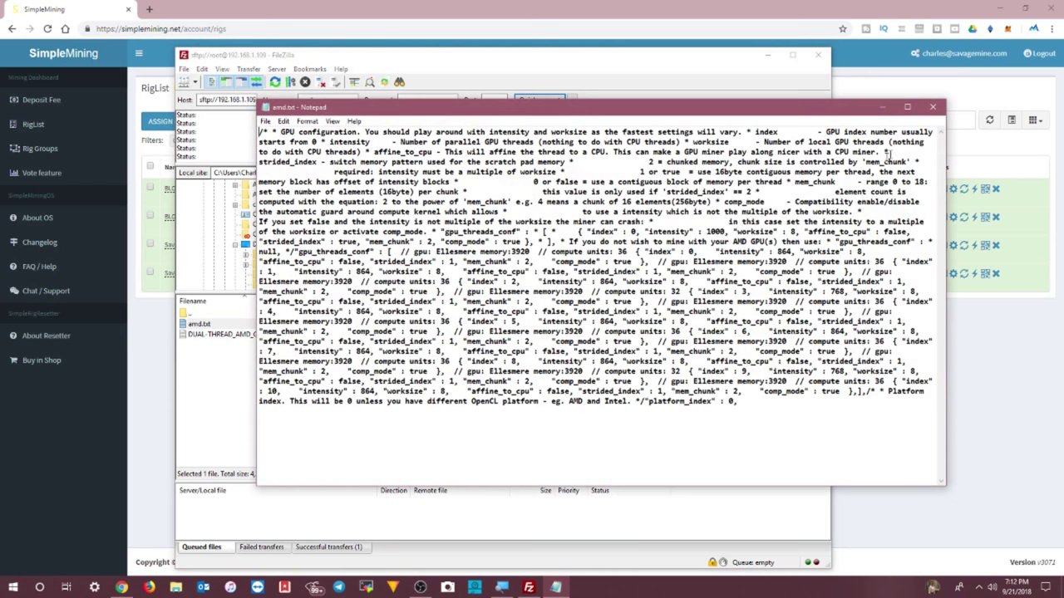
pyautogui.click(933, 108)
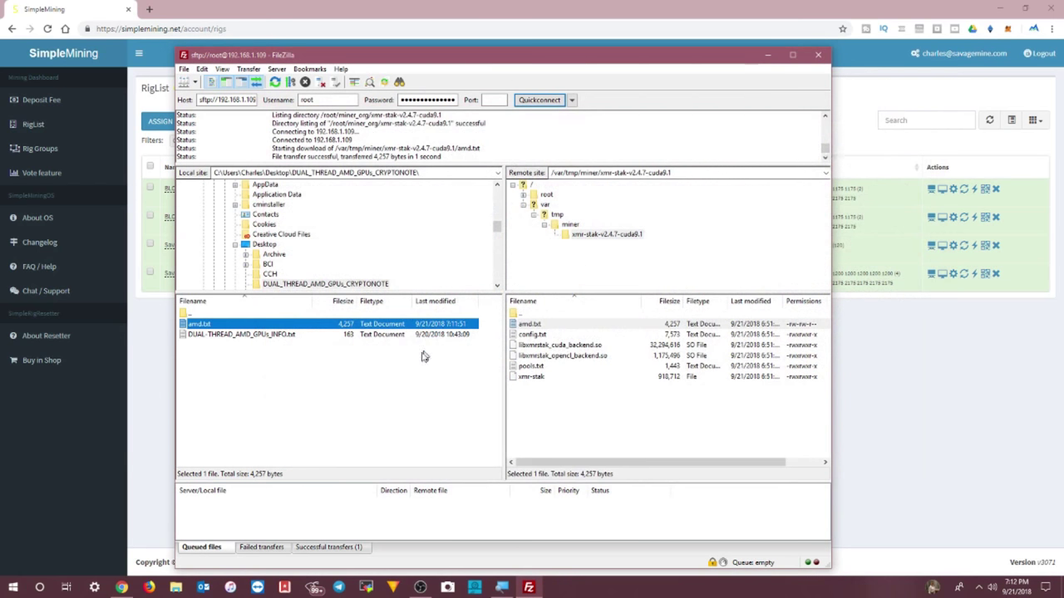
pyautogui.click(175, 589)
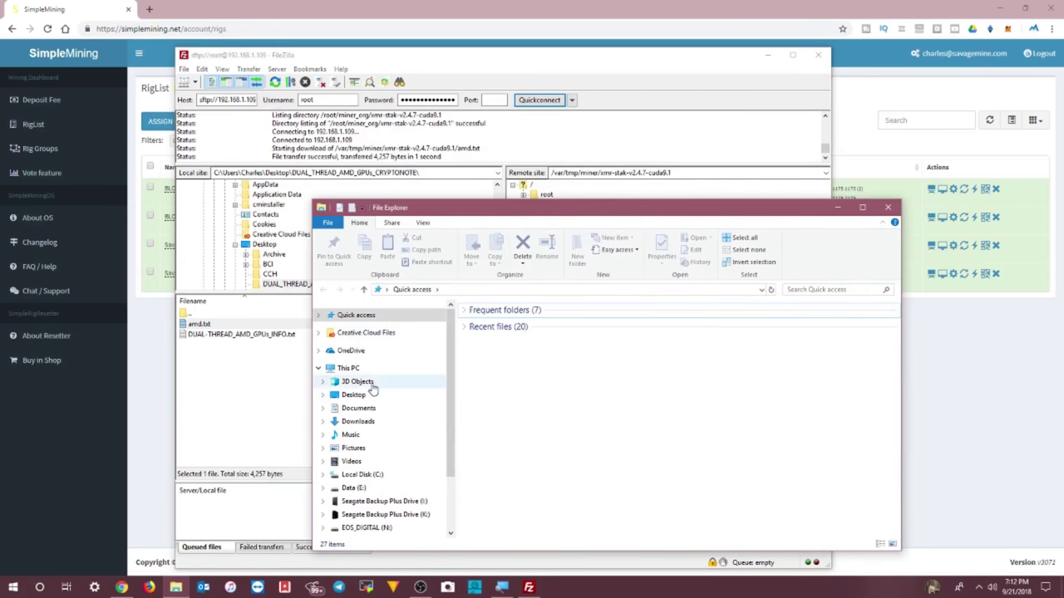
# Open amd.txt from Desktop\DUAL_THREAD_AMD_GPUs_CRYPTONOTE with WordPad.
pyautogui.click(356, 397)
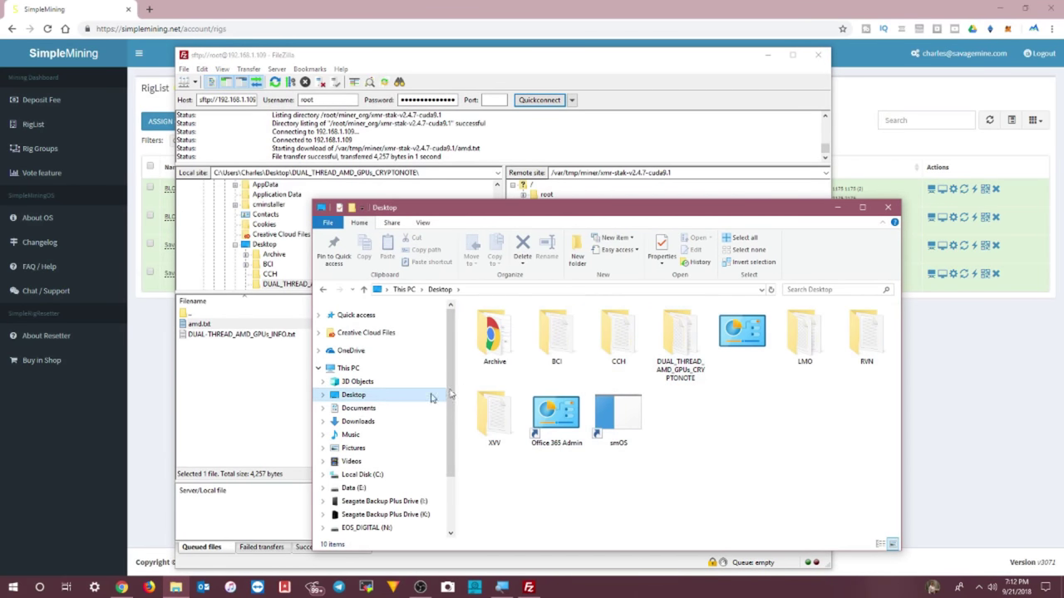
pyautogui.doubleClick(675, 348)
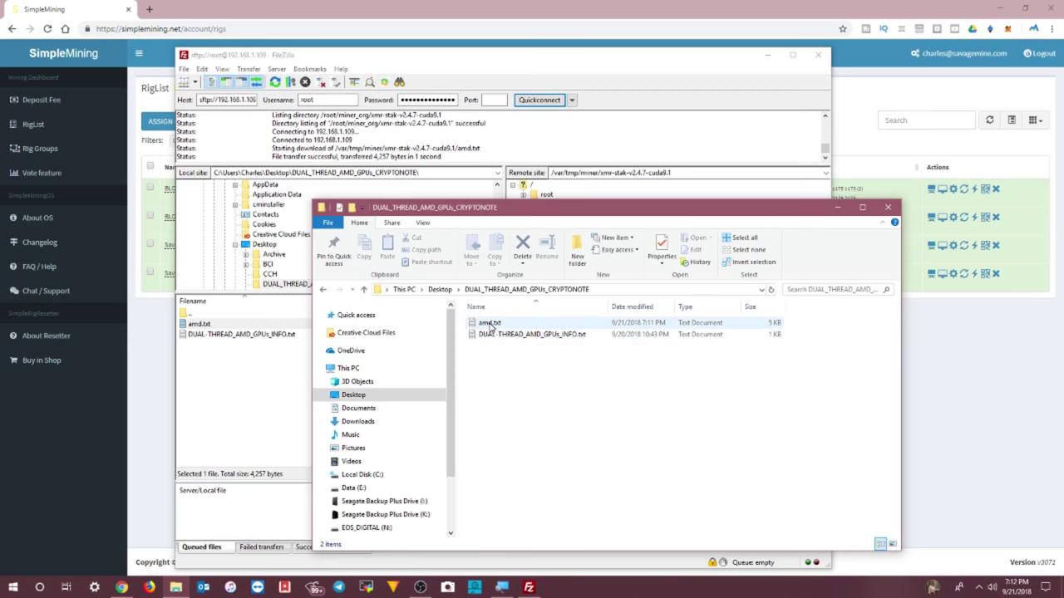
pyautogui.rightClick(490, 324)
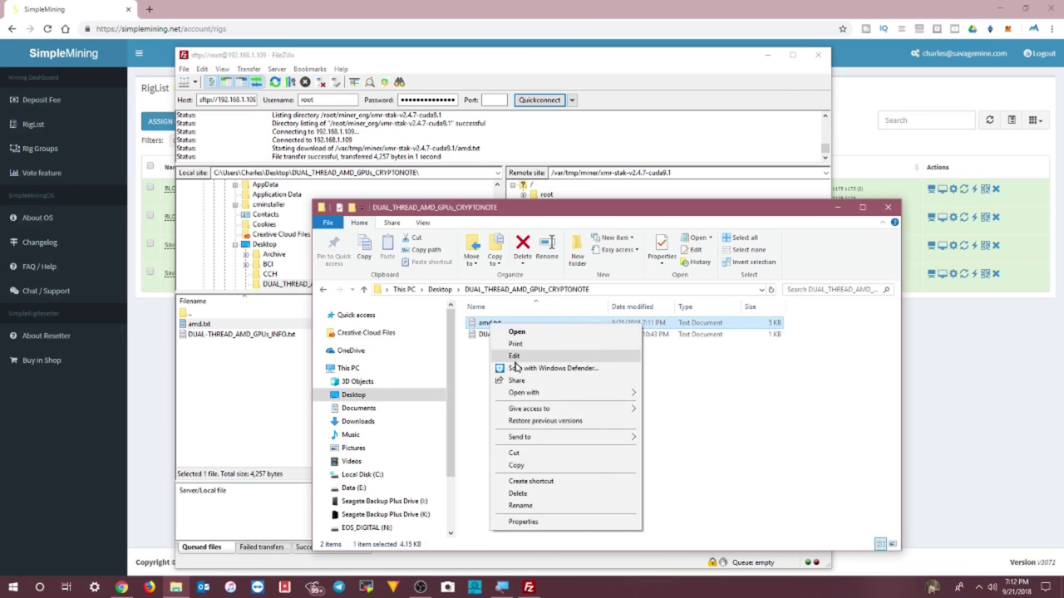
pyautogui.moveTo(532, 394)
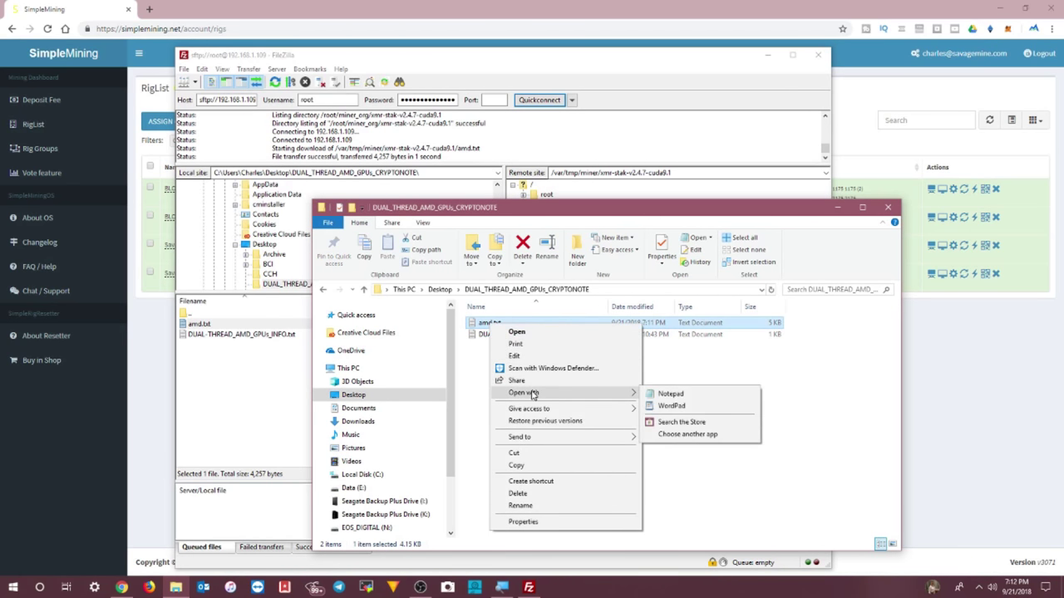
pyautogui.click(671, 406)
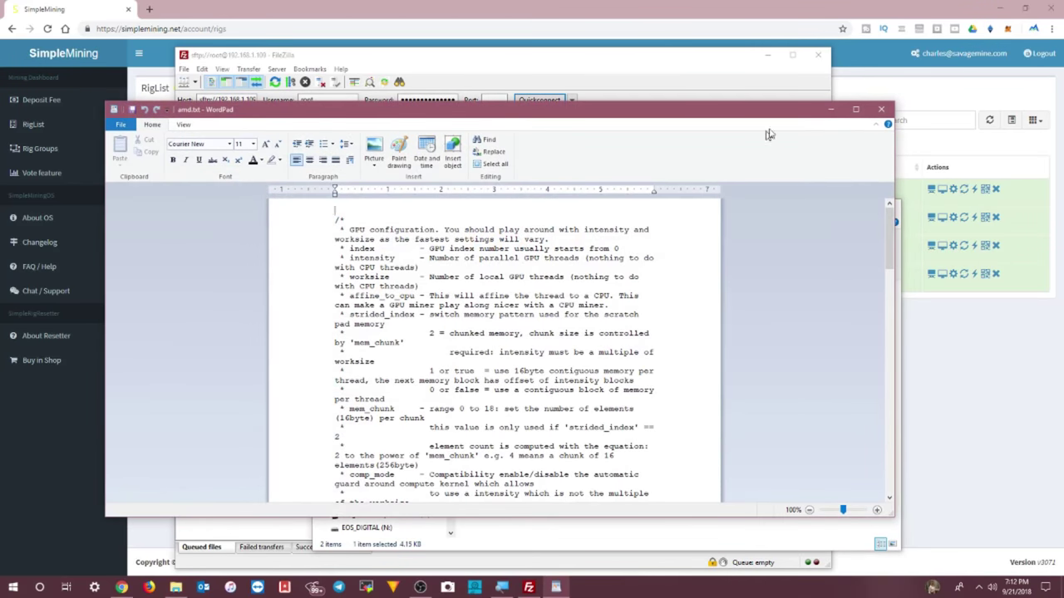
# Maximize WordPad and scroll through the gpu_threads_conf entries for index 0–10, marking index 8's label.
pyautogui.click(855, 109)
pyautogui.scroll(-10, 561, 305)
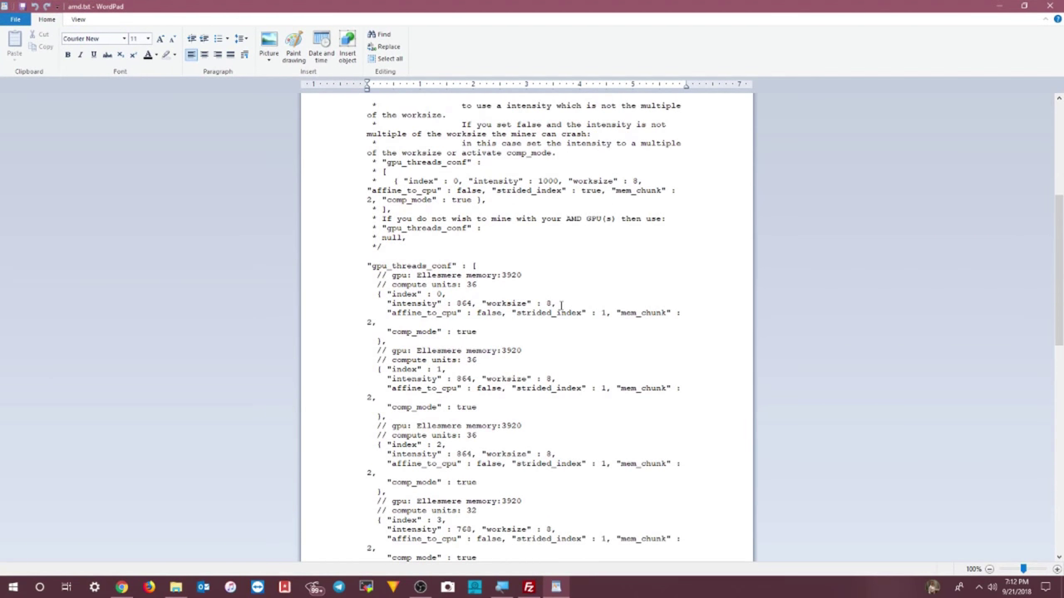
pyautogui.scroll(-13, 561, 305)
pyautogui.scroll(-10, 561, 305)
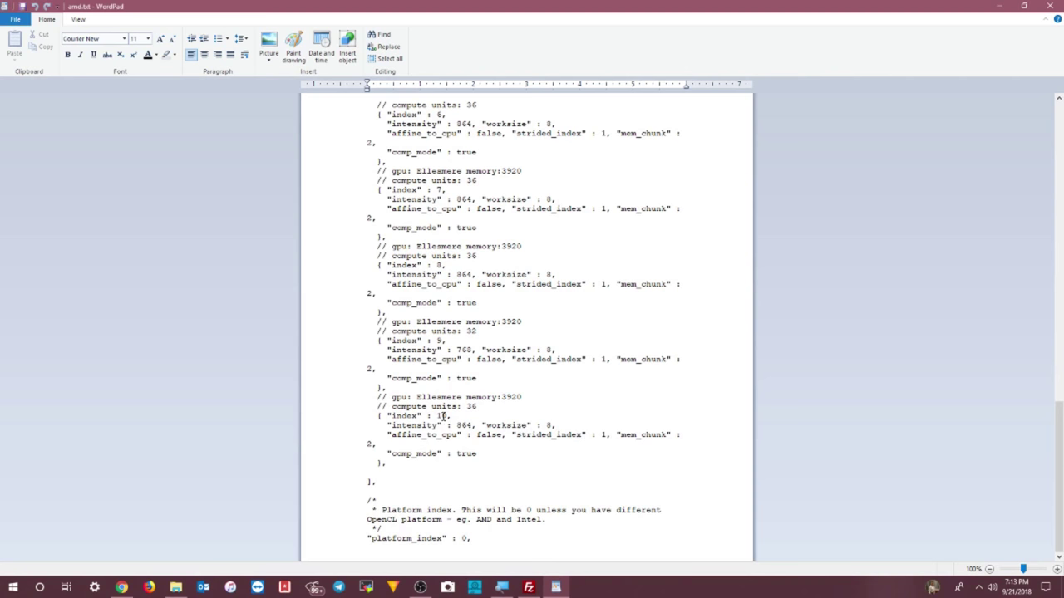
pyautogui.scroll(1, 423, 319)
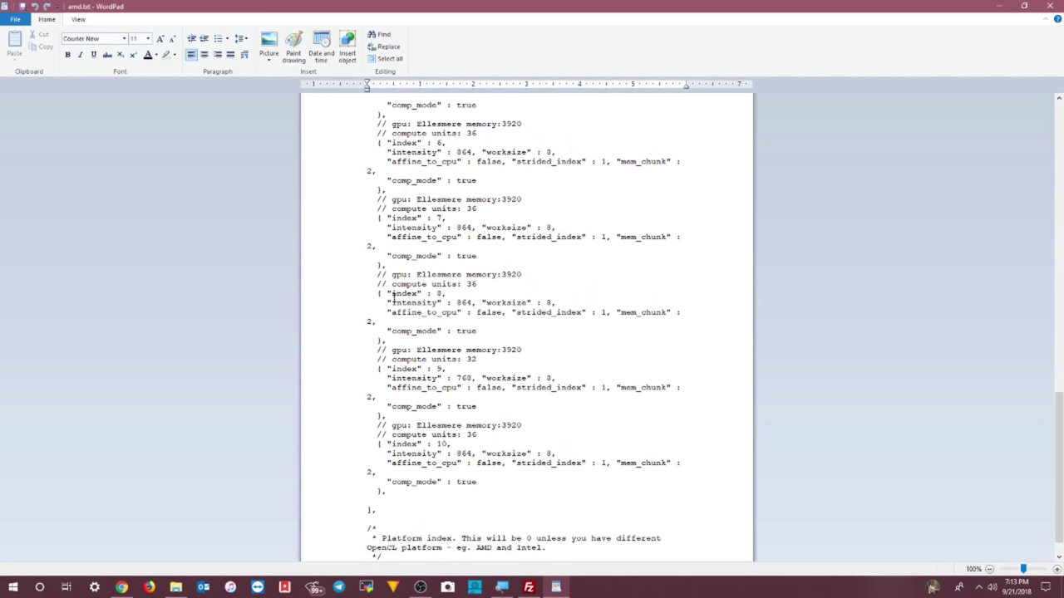
pyautogui.moveTo(389, 293)
pyautogui.mouseDown()
pyautogui.moveTo(439, 292)
pyautogui.moveTo(373, 299)
pyautogui.moveTo(387, 293)
pyautogui.mouseUp()
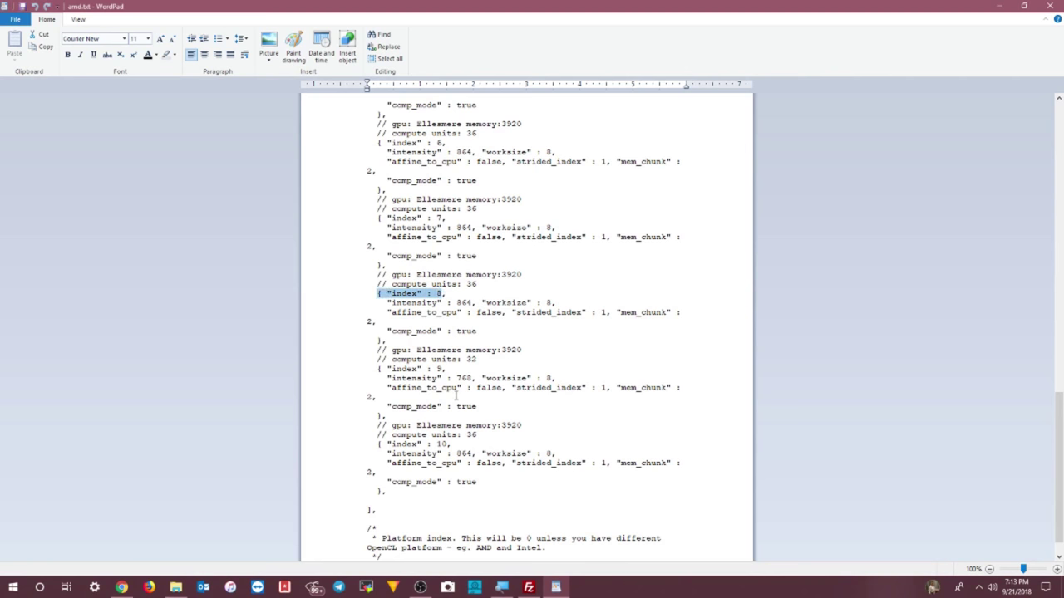
pyautogui.scroll(-1, 457, 397)
pyautogui.scroll(8, 457, 396)
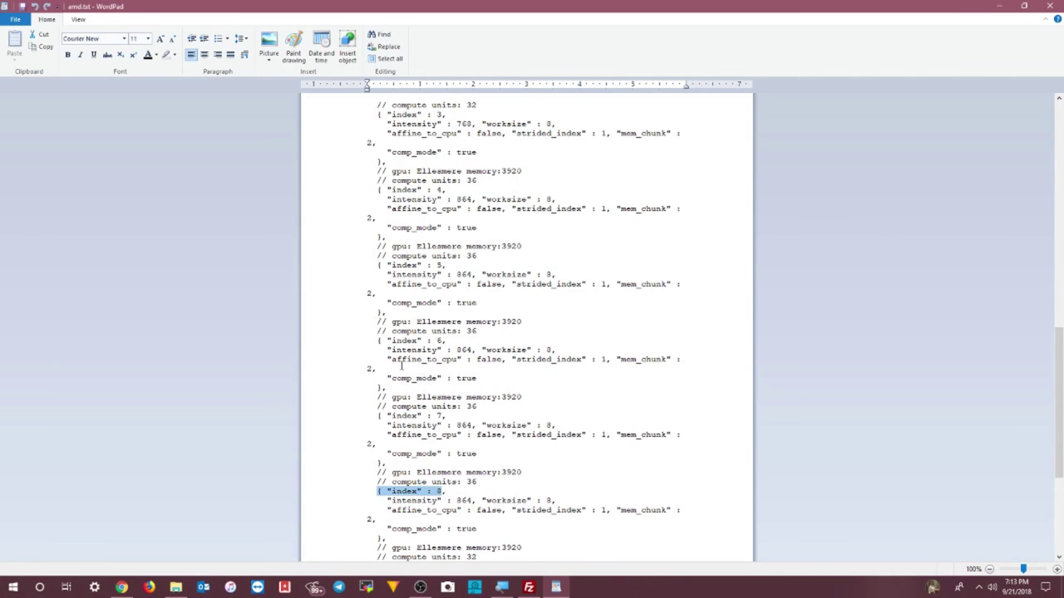
pyautogui.scroll(11, 401, 366)
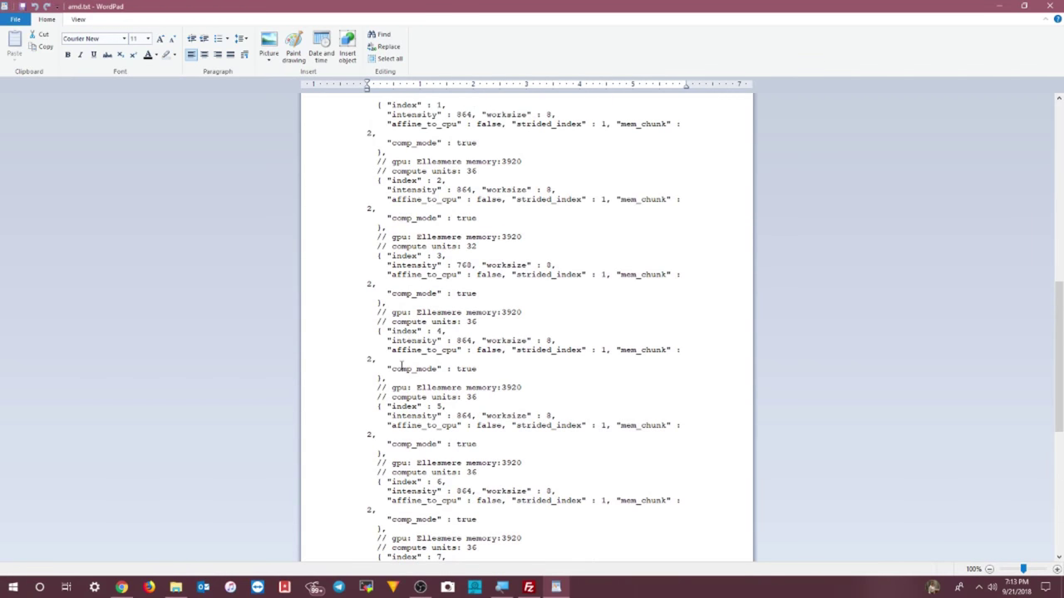
pyautogui.scroll(3, 400, 365)
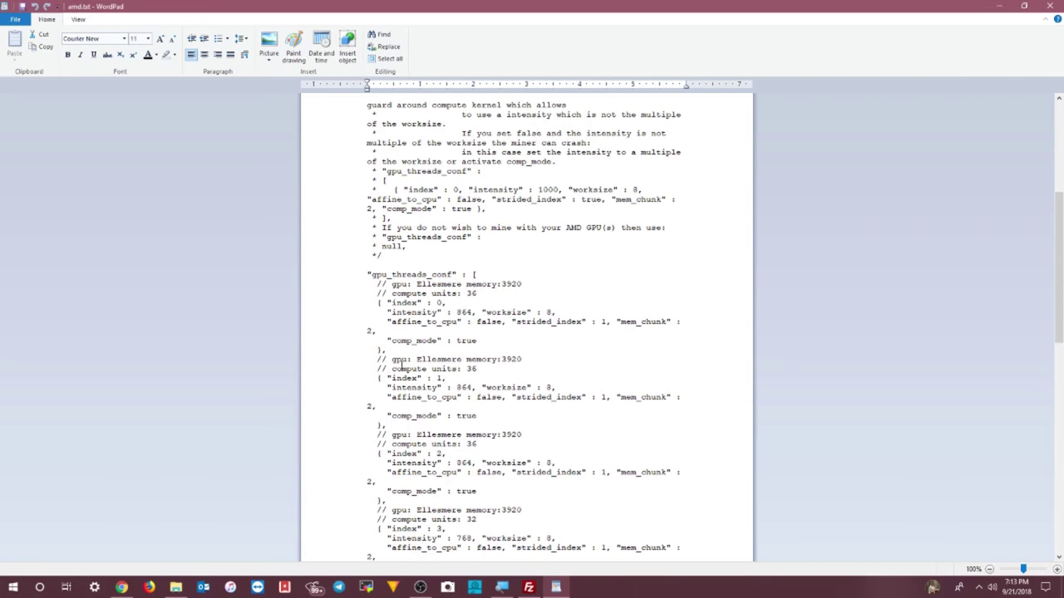
pyautogui.scroll(4, 401, 366)
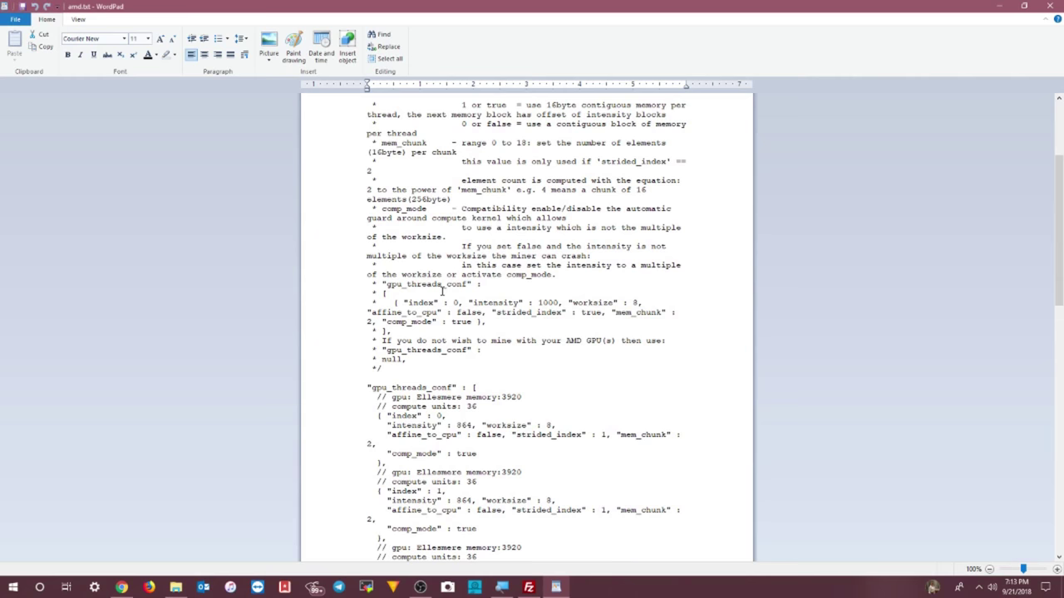
pyautogui.scroll(-3, 442, 291)
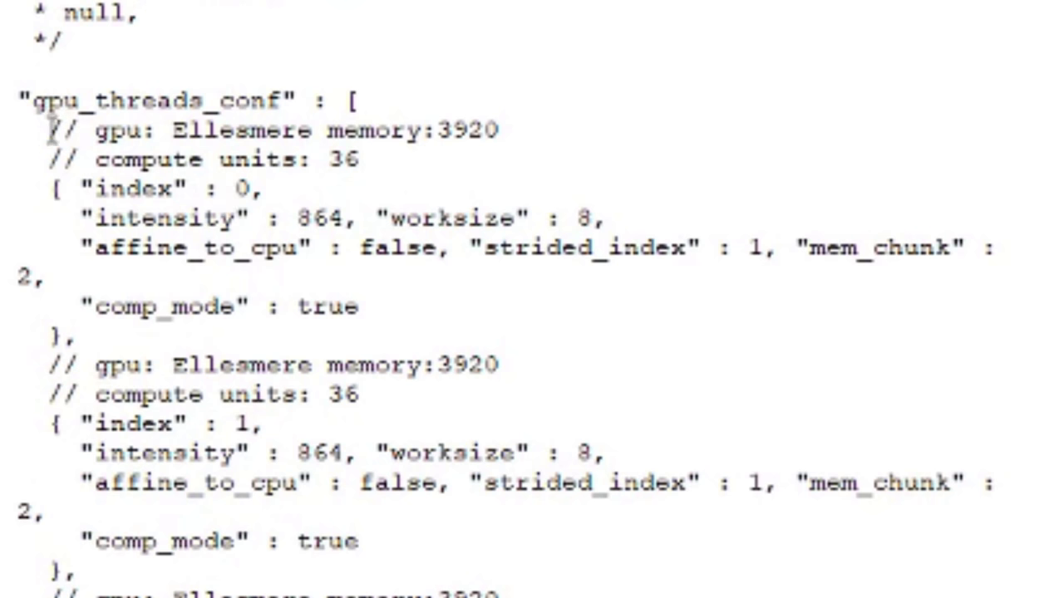
# Copy the GPU thread entries from index 0 through index 10 and place the cursor below them.
pyautogui.moveTo(51, 130); pyautogui.dragTo(407, 452)
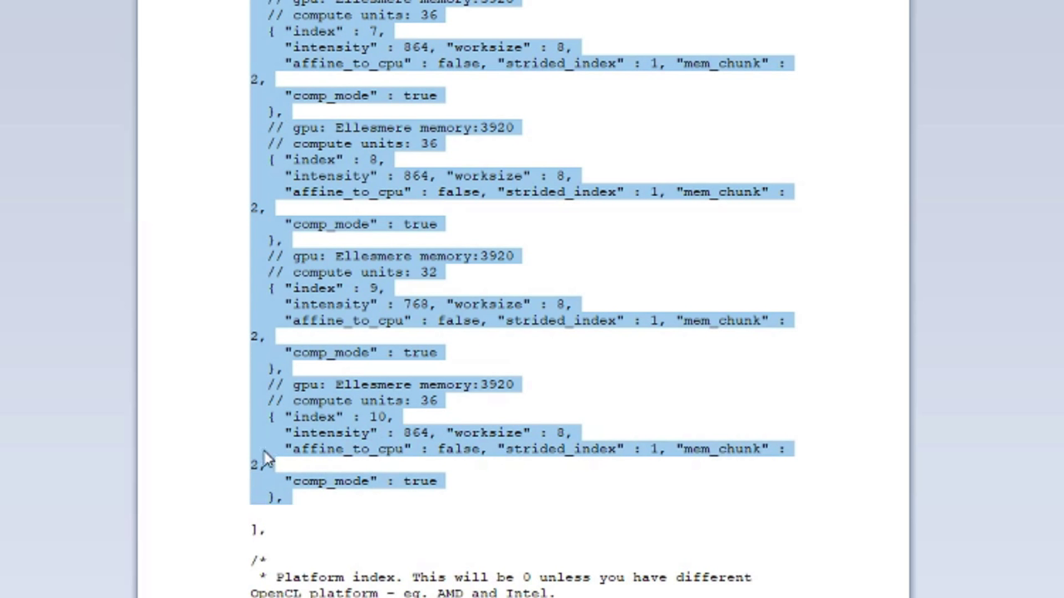
pyautogui.rightClick(291, 415)
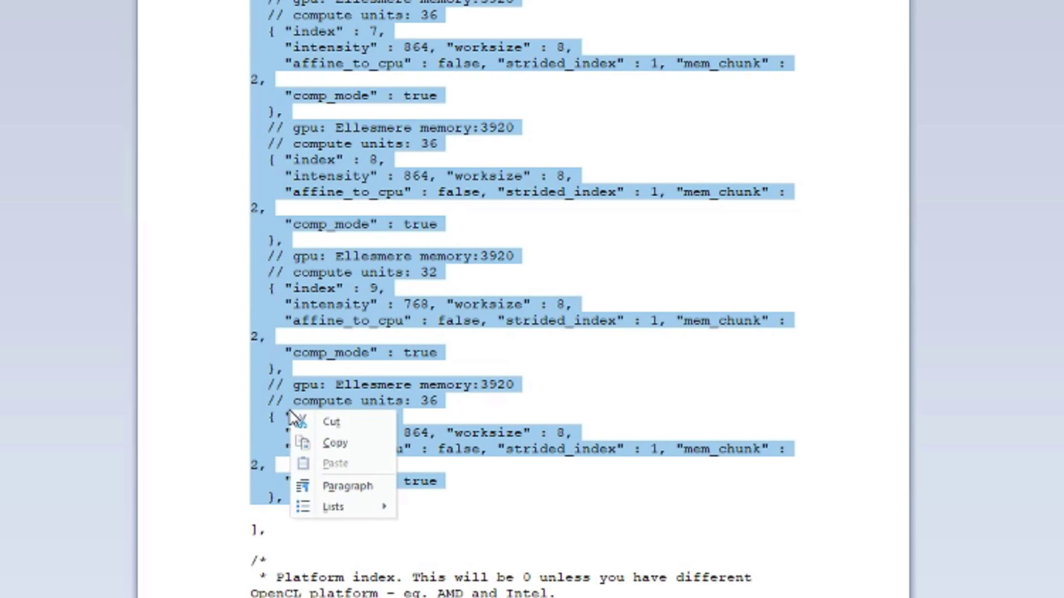
pyautogui.click(324, 443)
pyautogui.click(257, 512)
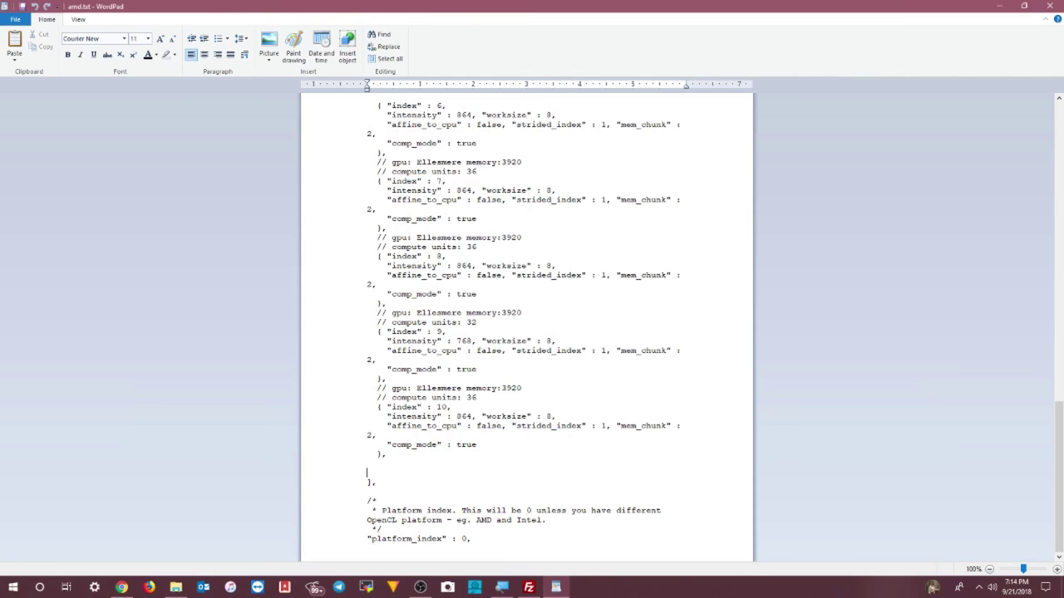
# Paste the copied GPU entries after index 10 and delete the extra blank line before the closing bracket.
pyautogui.press('Return')
pyautogui.press('Return')
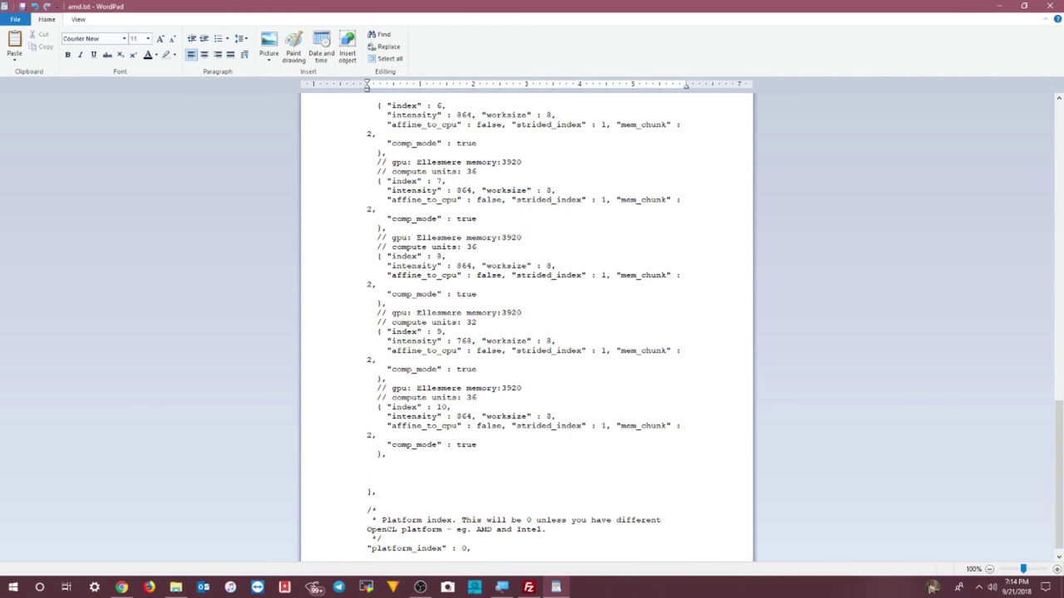
pyautogui.rightClick(374, 463)
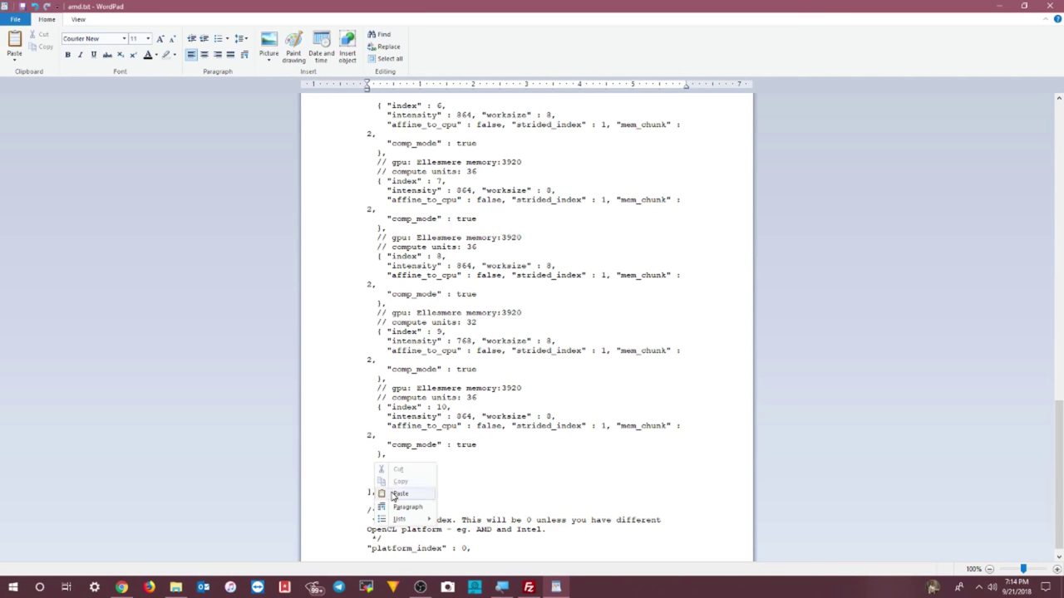
pyautogui.click(393, 496)
pyautogui.scroll(1, 391, 420)
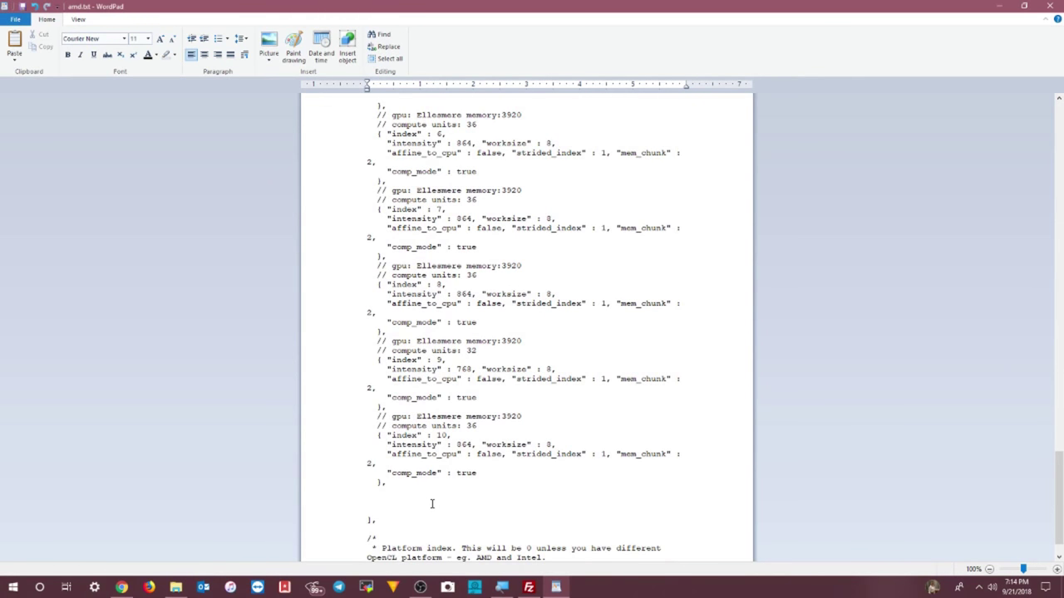
pyautogui.click(432, 503)
pyautogui.press('BackSpace')
pyautogui.press('BackSpace')
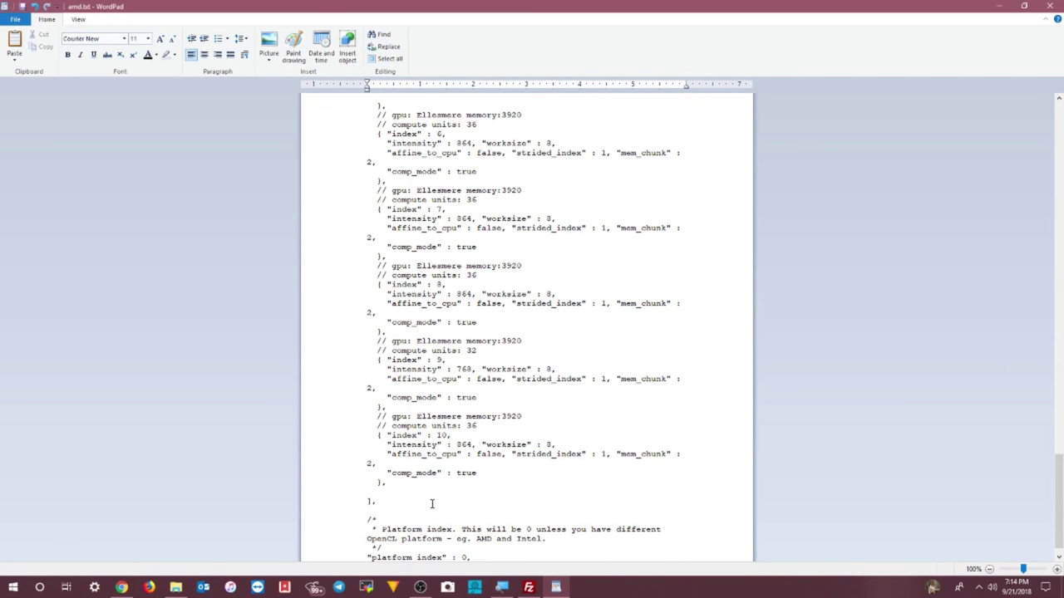
pyautogui.scroll(1, 451, 475)
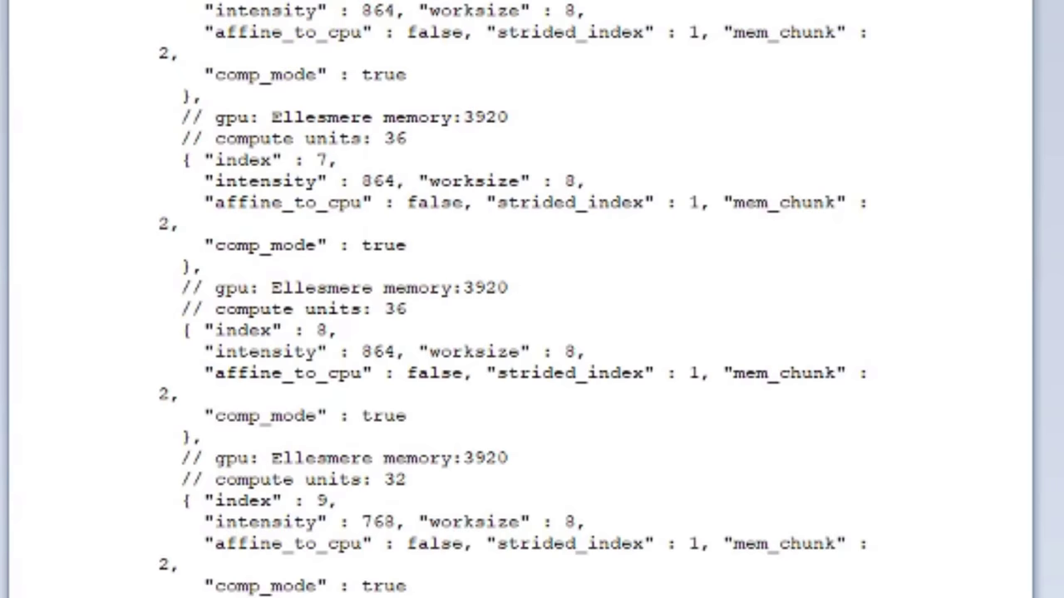
pyautogui.scroll(4, 401, 453)
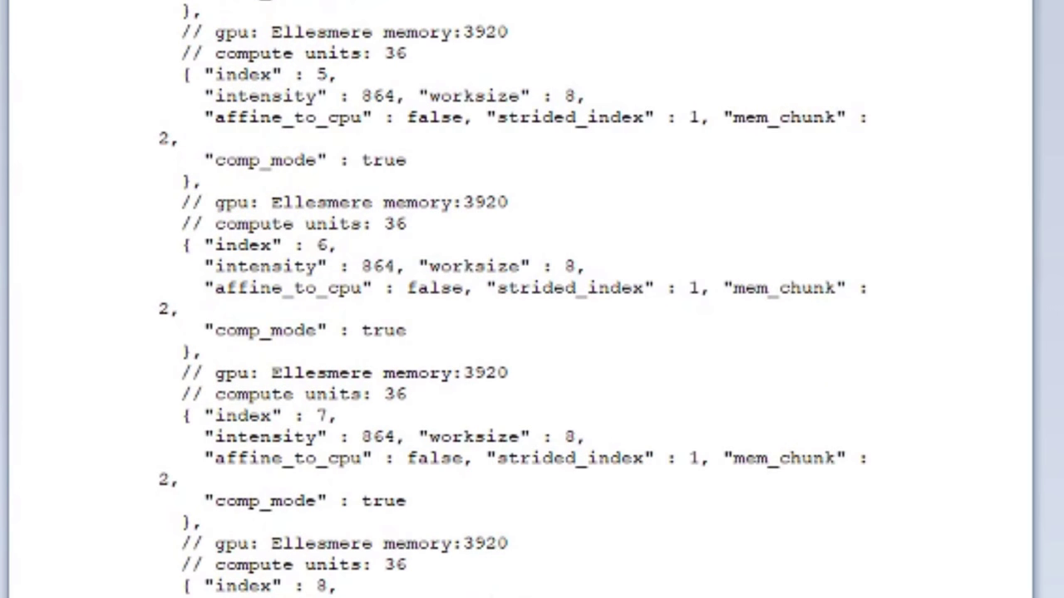
pyautogui.scroll(6, 513, 300)
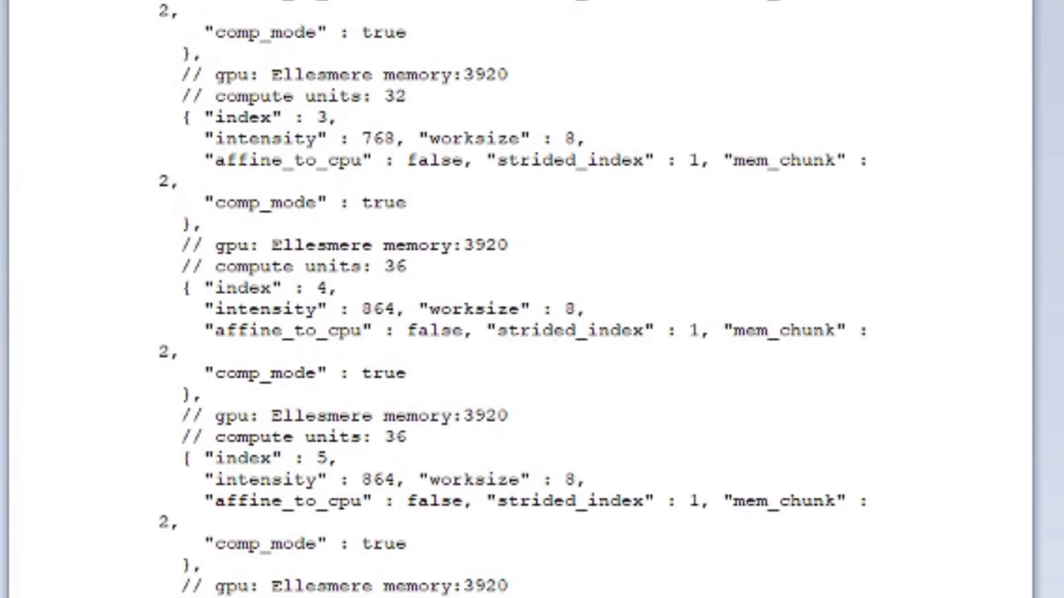
pyautogui.scroll(10, 512, 299)
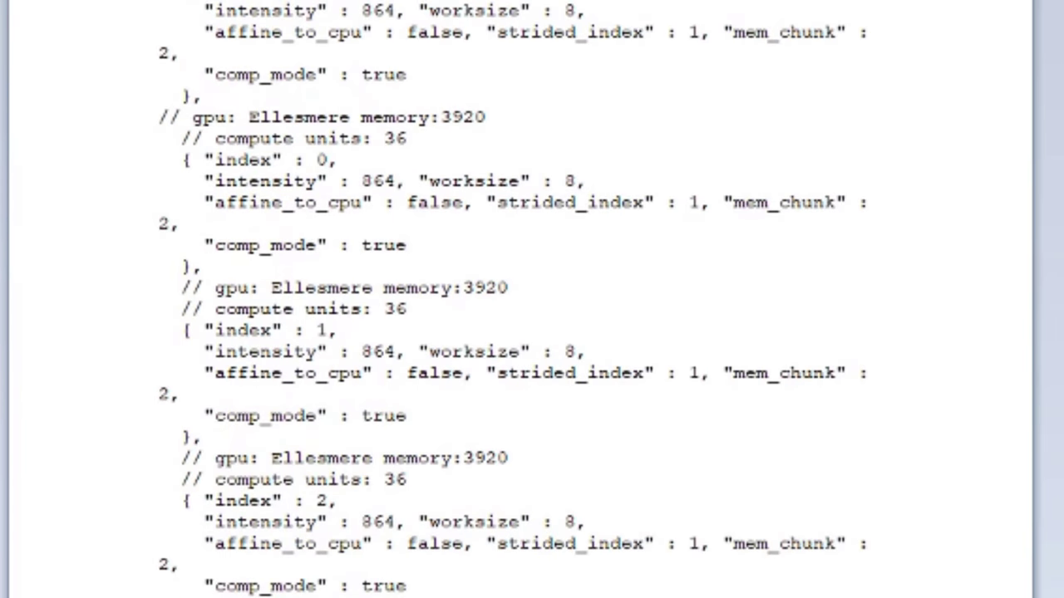
pyautogui.scroll(15, 513, 299)
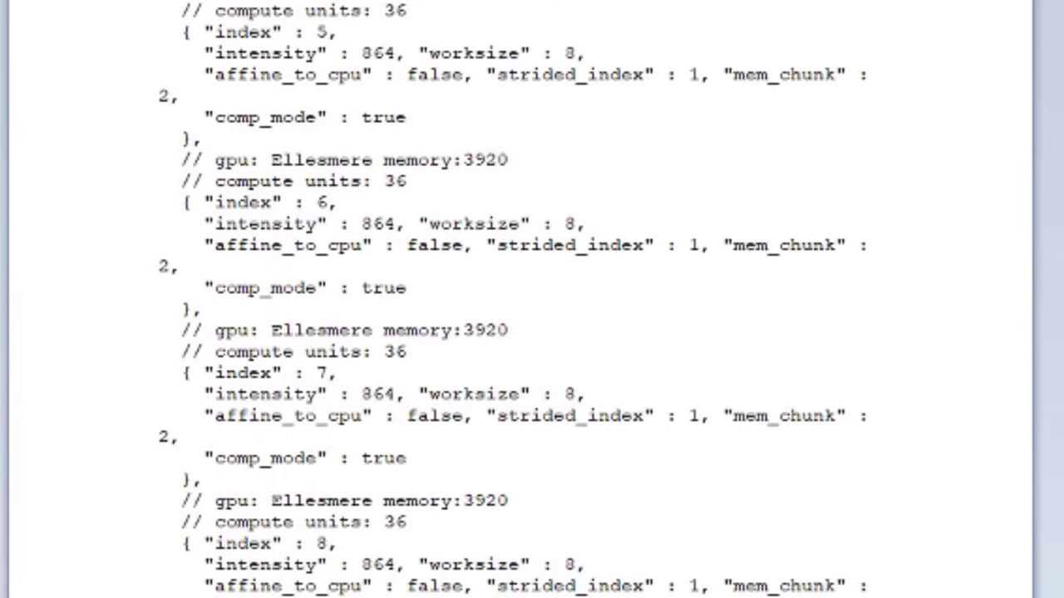
pyautogui.scroll(8, 513, 300)
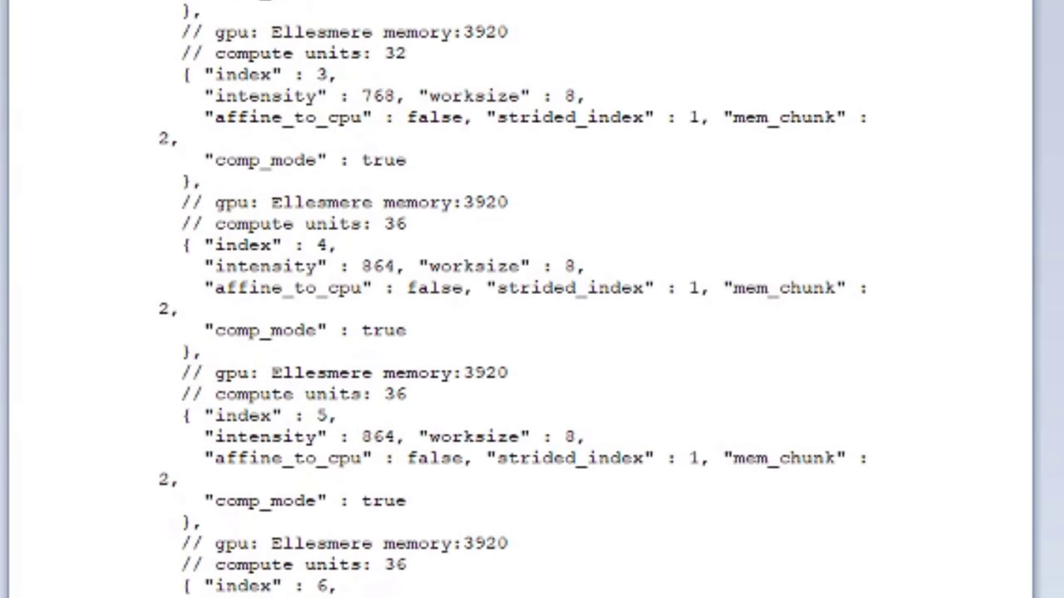
pyautogui.scroll(6, 513, 299)
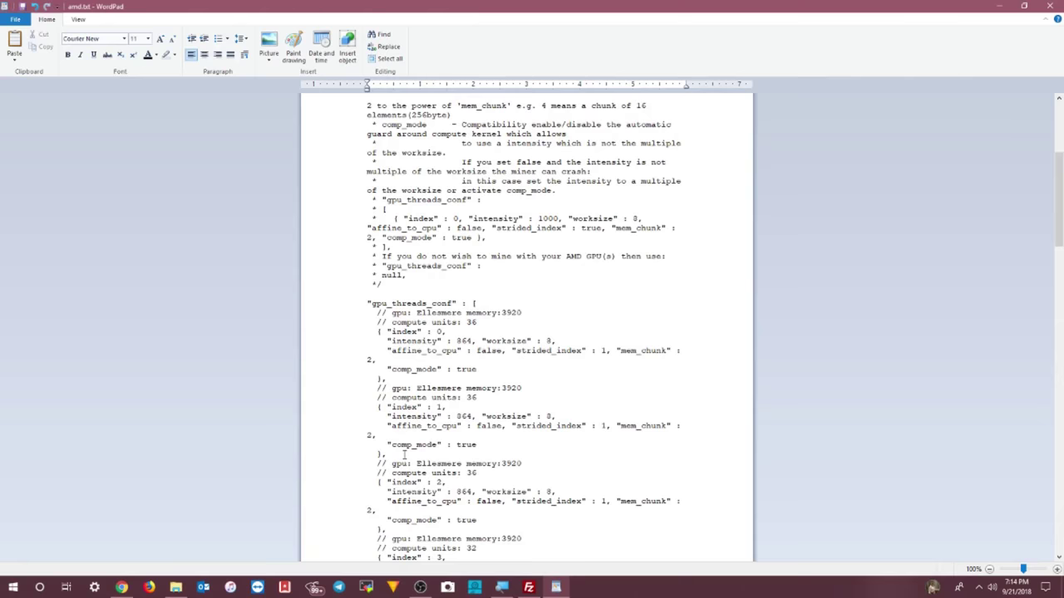
pyautogui.scroll(2, 406, 449)
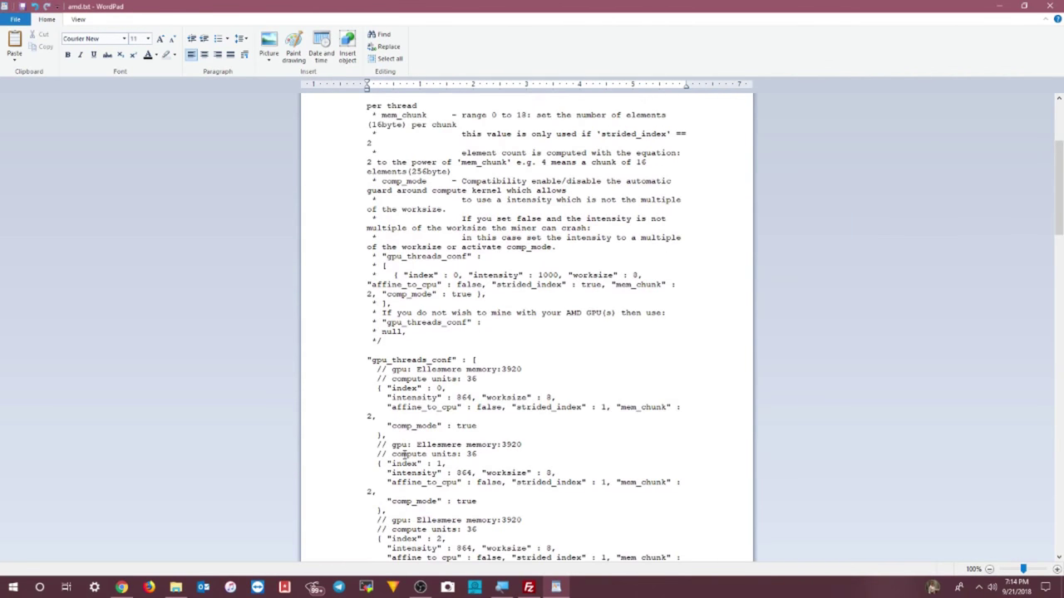
pyautogui.scroll(-2, 406, 432)
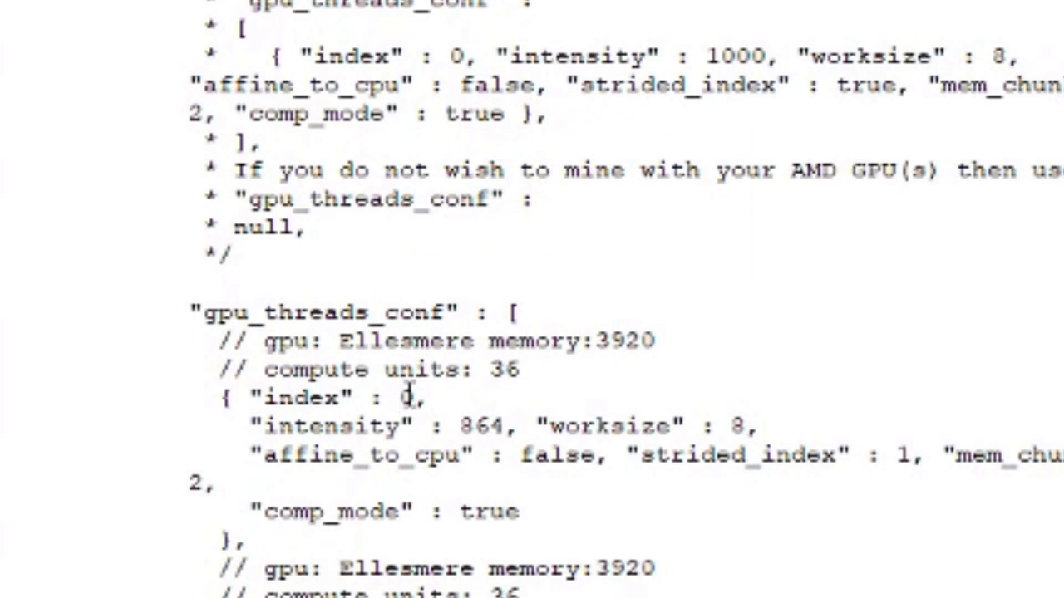
pyautogui.moveTo(435, 332); pyautogui.dragTo(442, 332)
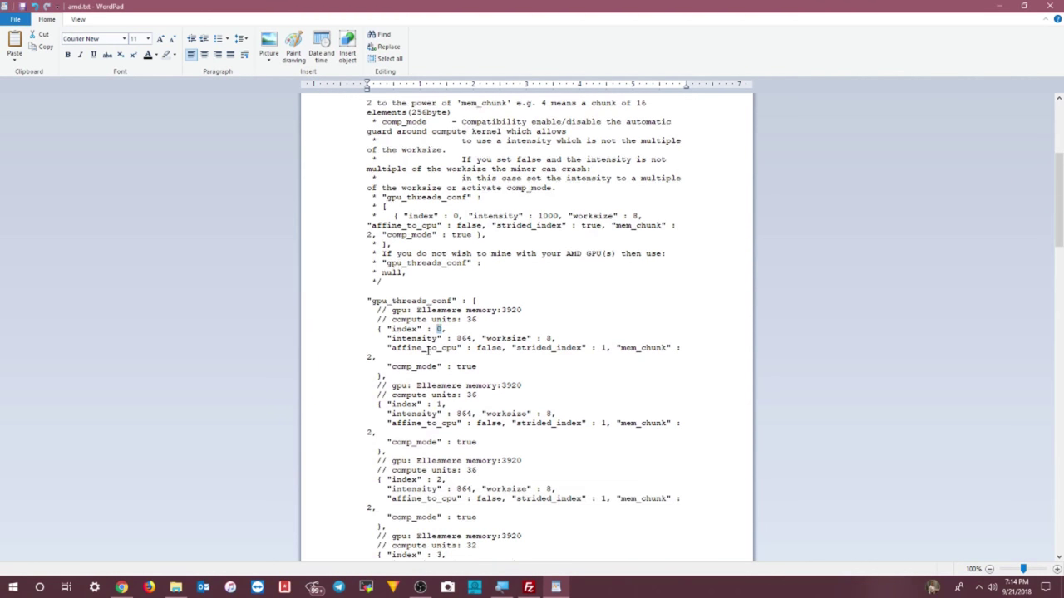
pyautogui.scroll(-8, 428, 350)
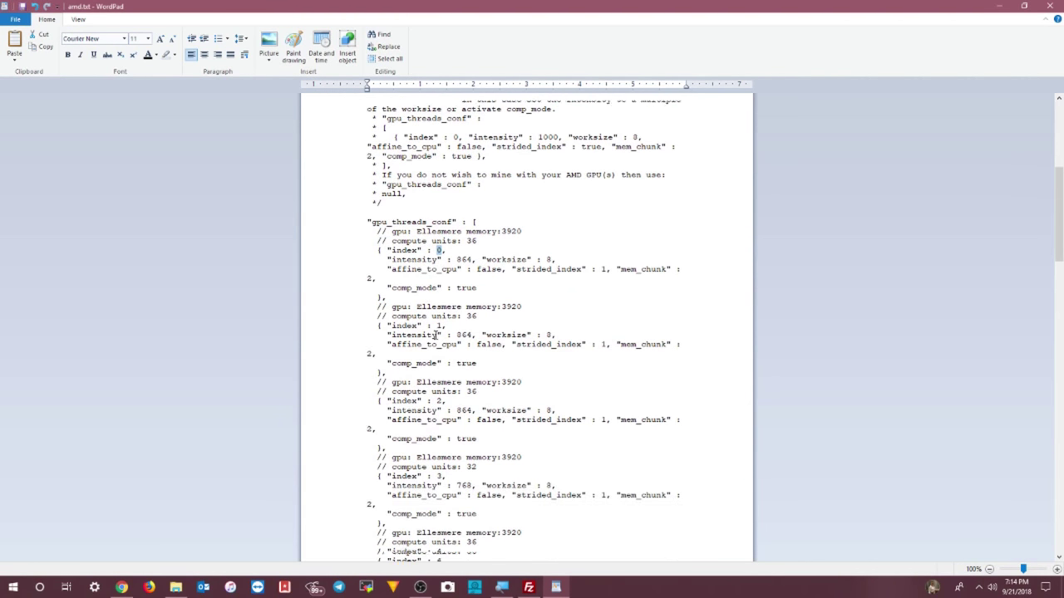
pyautogui.scroll(-15, 434, 335)
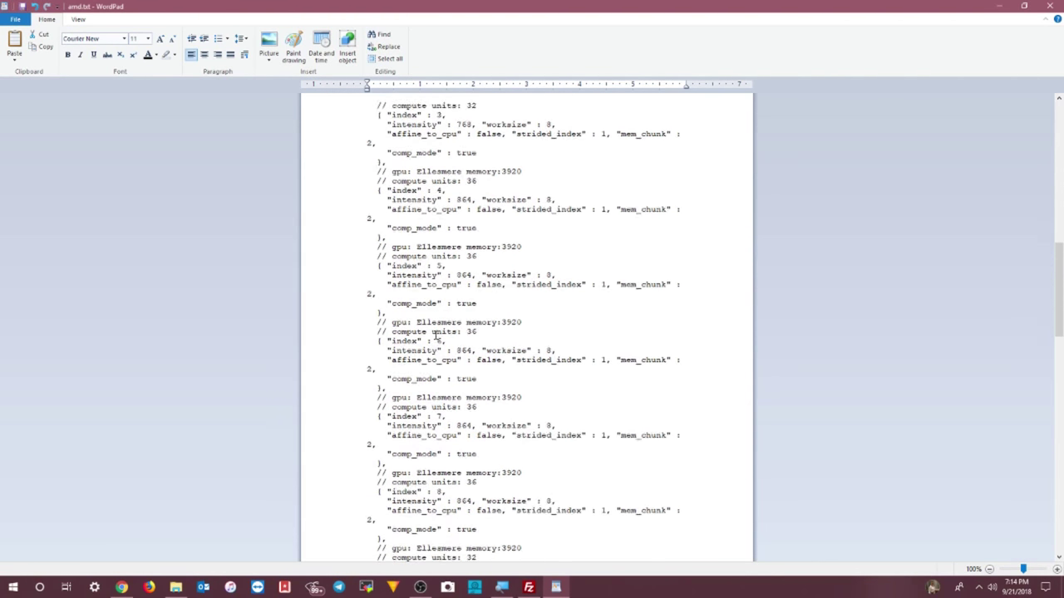
pyautogui.scroll(-2, 434, 334)
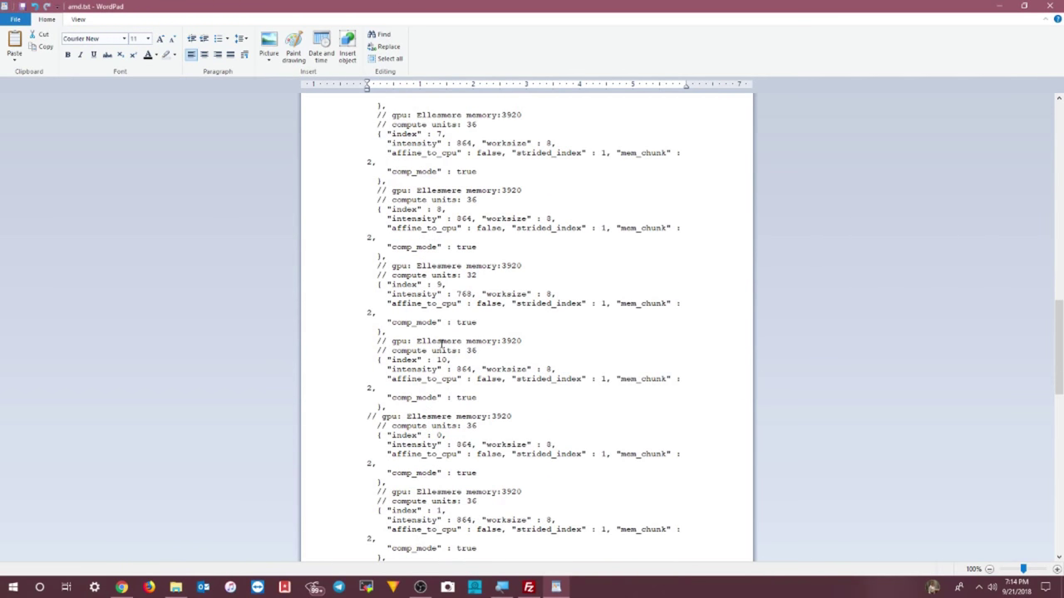
# Re-indent the unindented '// gpu' comment line so it lines up with the other GPU entries.
pyautogui.doubleClick(437, 359)
pyautogui.scroll(-2, 384, 425)
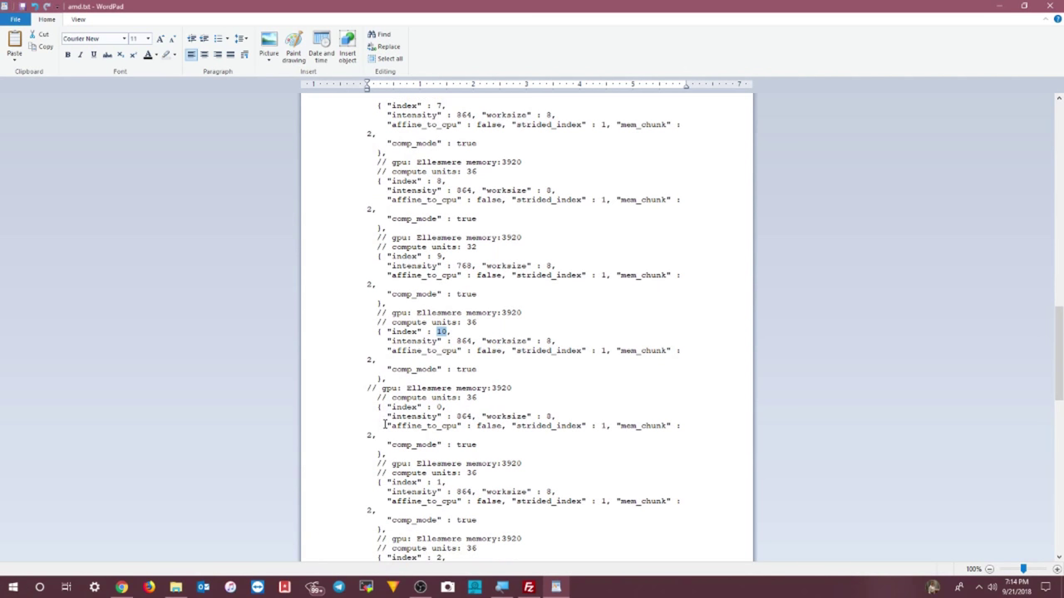
pyautogui.click(368, 359)
pyautogui.press('Tab')
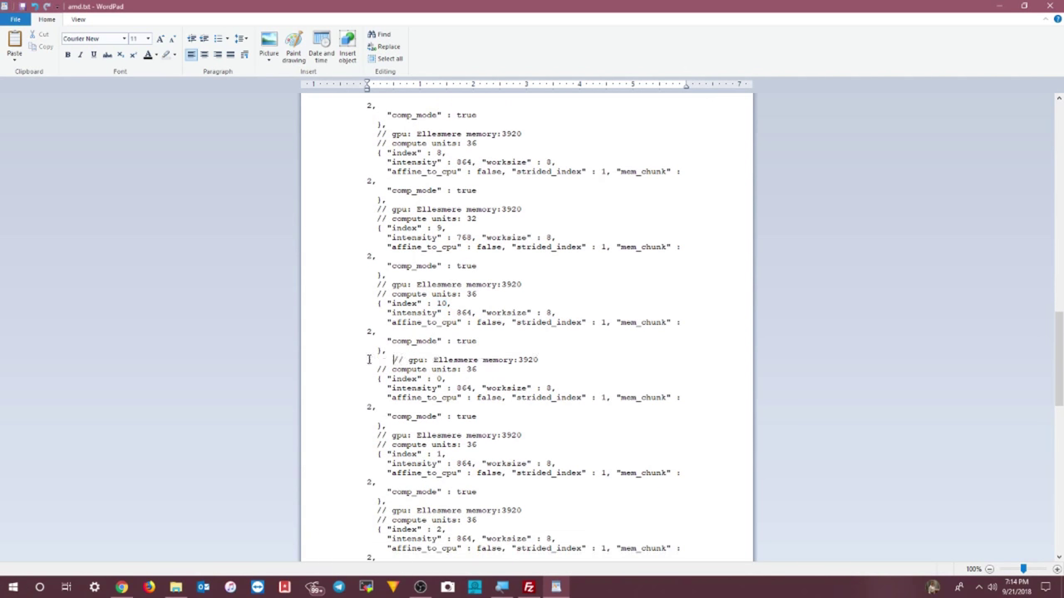
pyautogui.press('BackSpace')
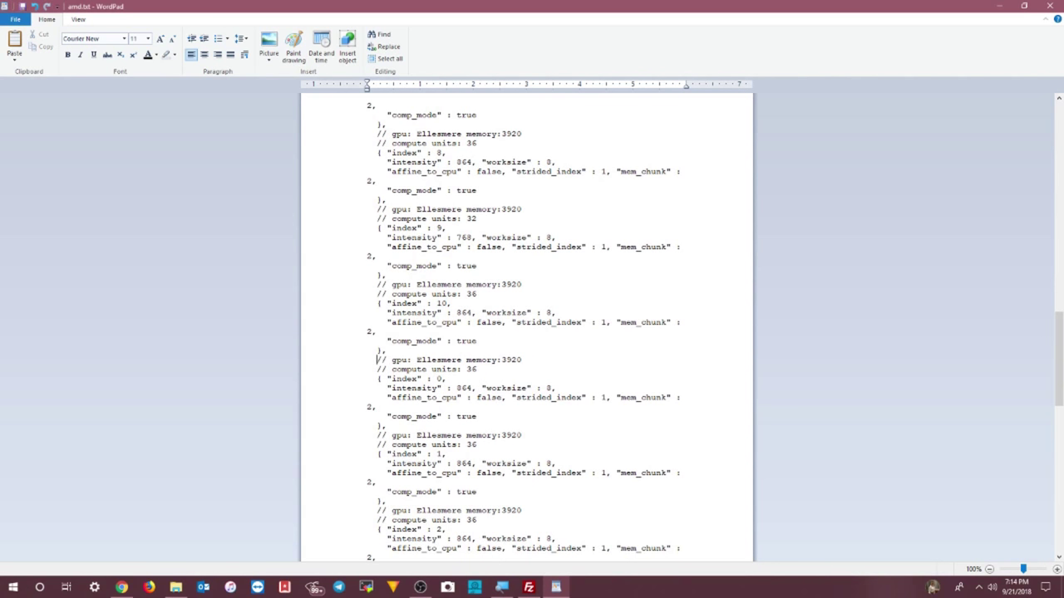
# Check the GPU entry indices, highlighting the index 10 entries and the repeated index 0 after it.
pyautogui.scroll(10, 439, 342)
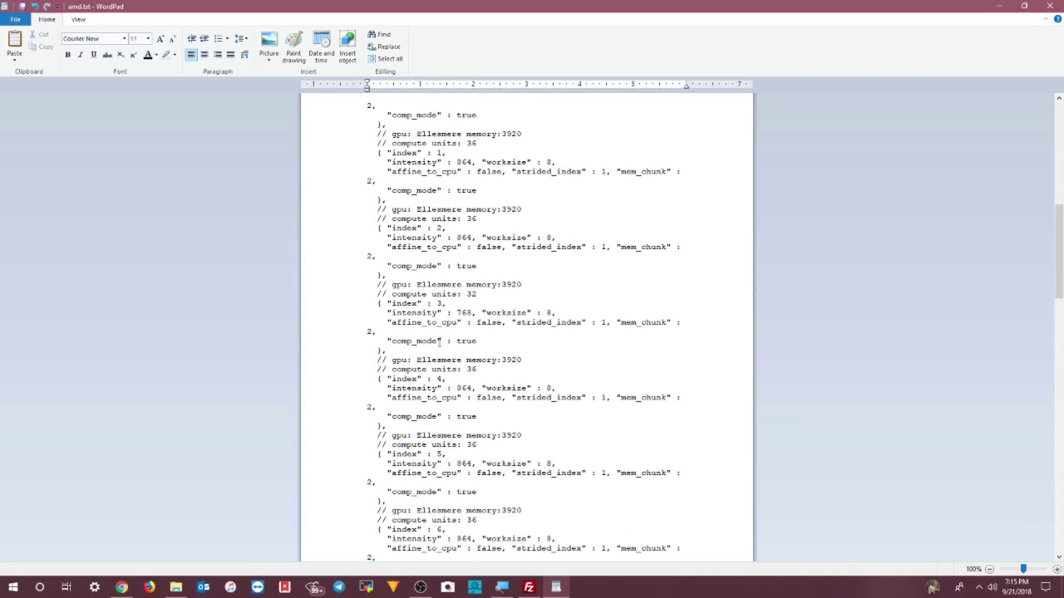
pyautogui.scroll(5, 439, 342)
pyautogui.scroll(-10, 439, 341)
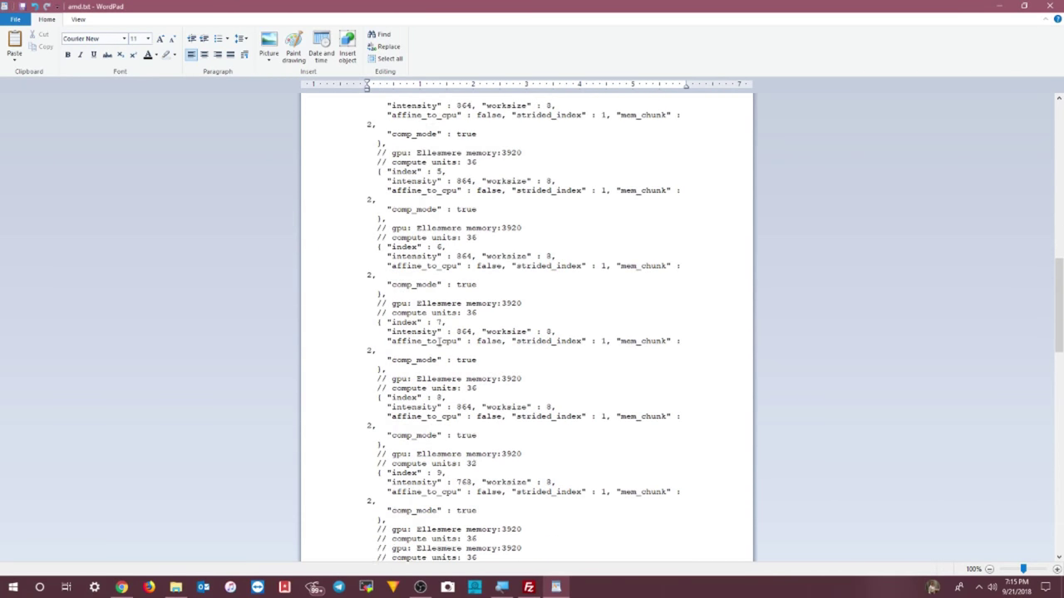
pyautogui.scroll(-10, 439, 342)
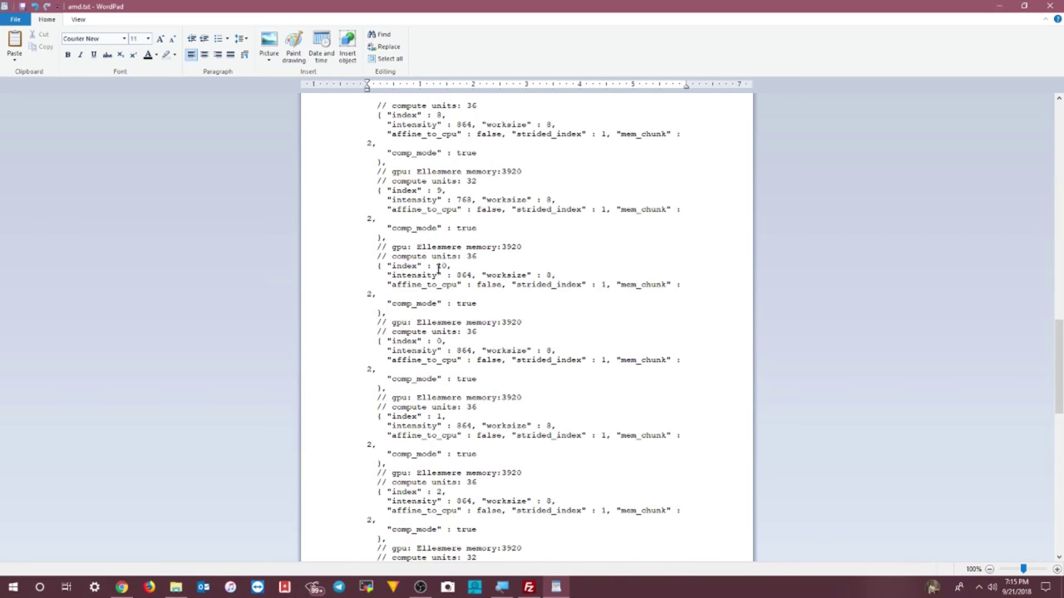
pyautogui.moveTo(436, 266); pyautogui.dragTo(446, 268)
pyautogui.moveTo(435, 341); pyautogui.dragTo(444, 341)
pyautogui.scroll(-8, 439, 344)
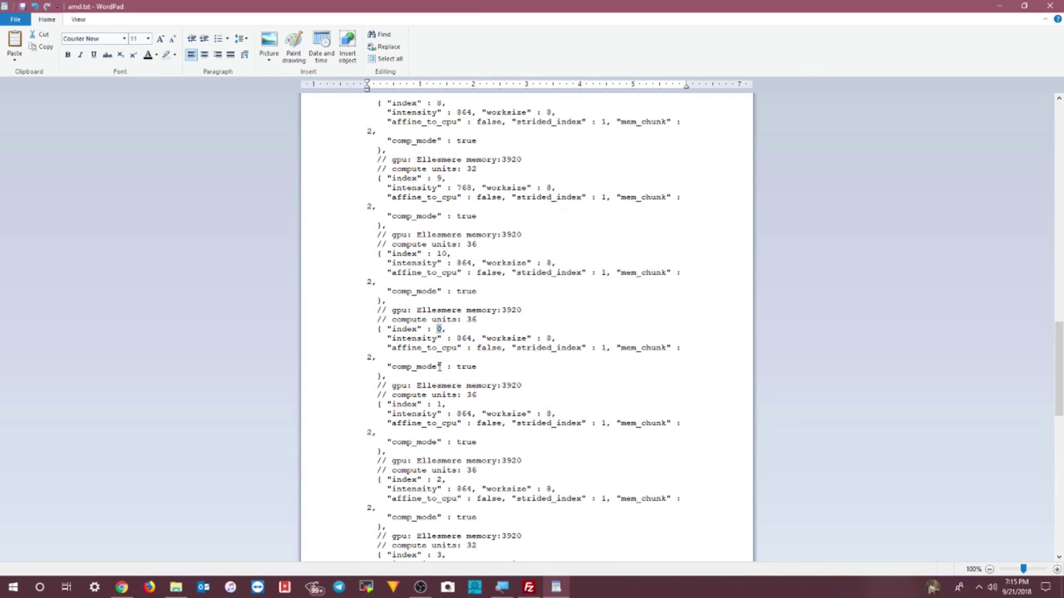
pyautogui.scroll(-14, 439, 366)
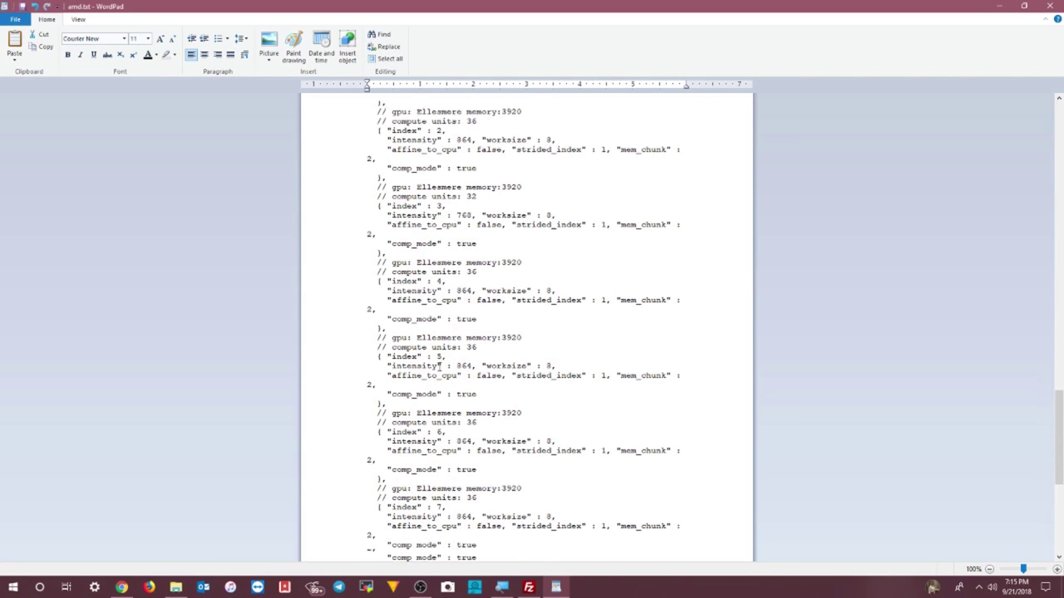
pyautogui.scroll(-2, 439, 366)
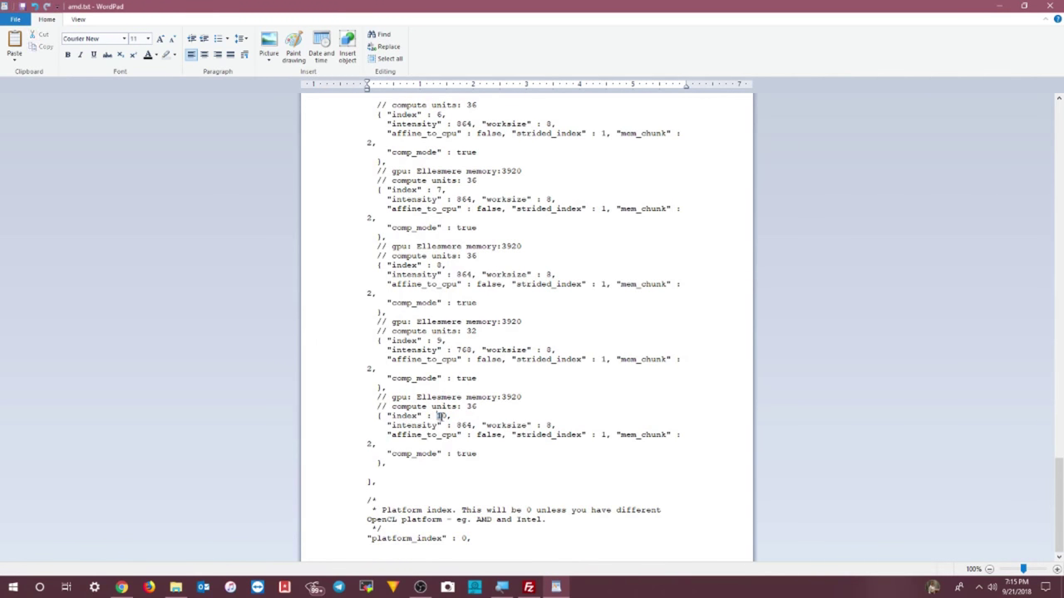
pyautogui.moveTo(436, 416); pyautogui.dragTo(450, 416)
# Select the final GPU entry block, then save amd.txt as plain text and close WordPad.
pyautogui.moveTo(497, 454); pyautogui.dragTo(364, 396)
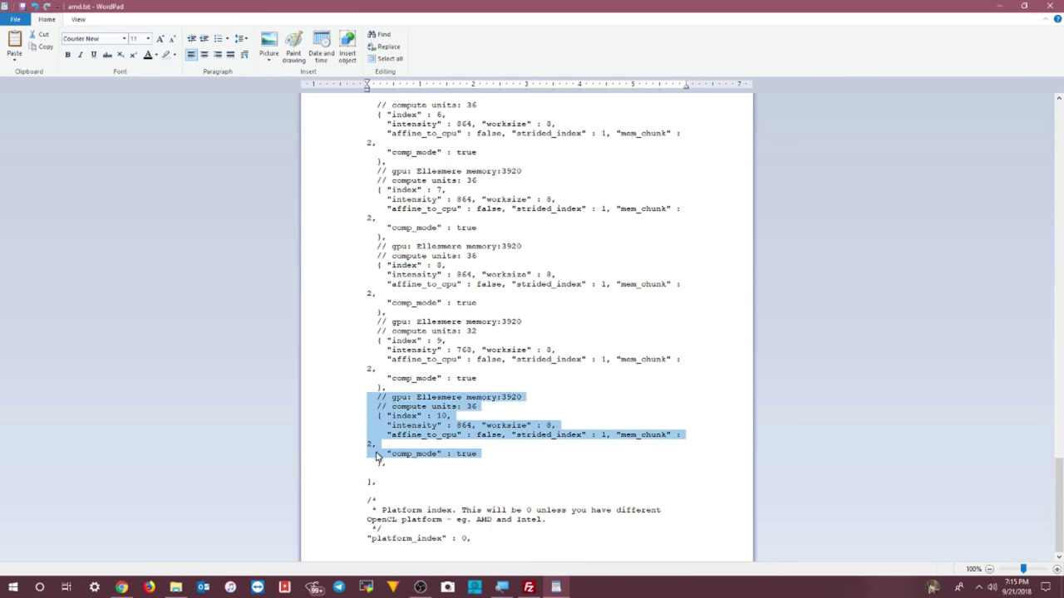
pyautogui.scroll(7, 370, 457)
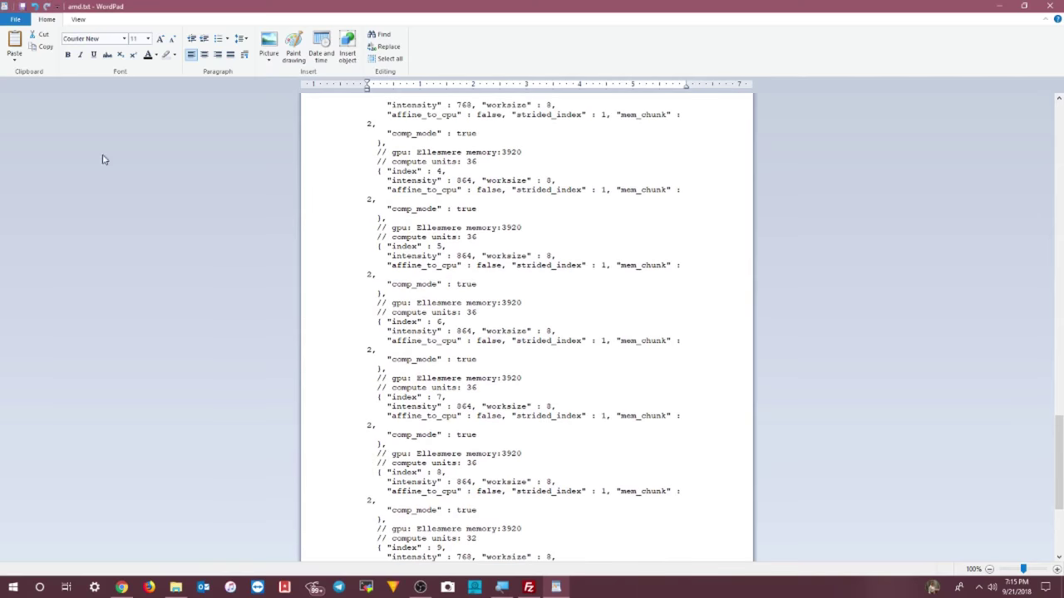
pyautogui.click(14, 20)
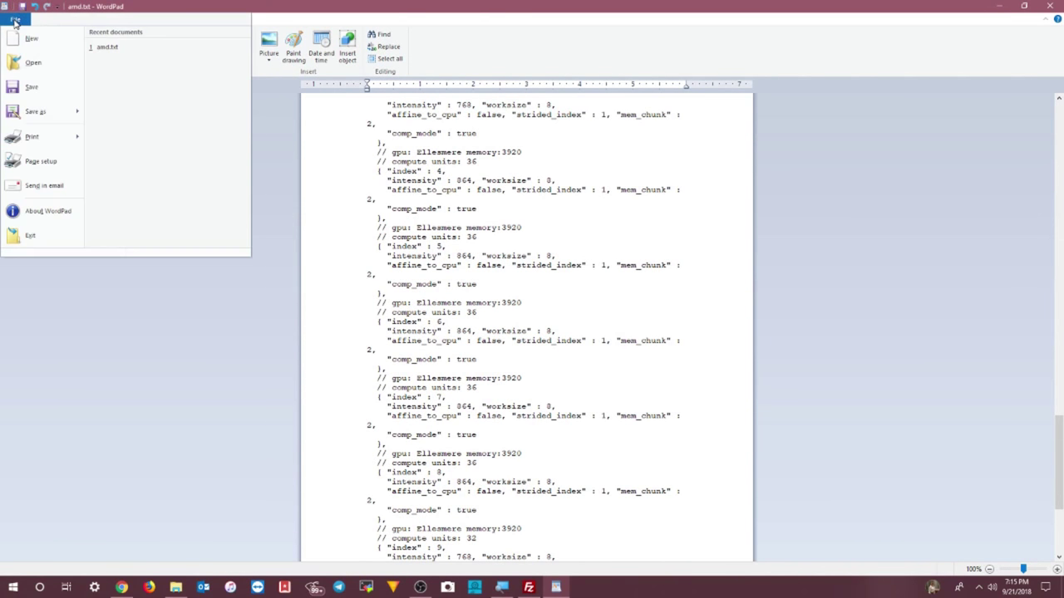
pyautogui.click(27, 86)
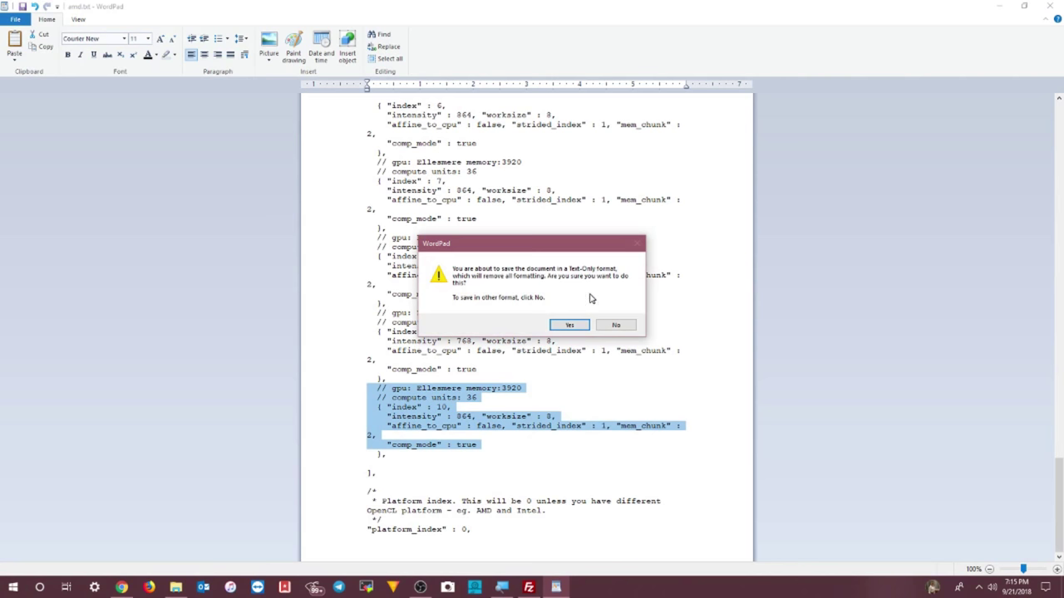
pyautogui.click(568, 324)
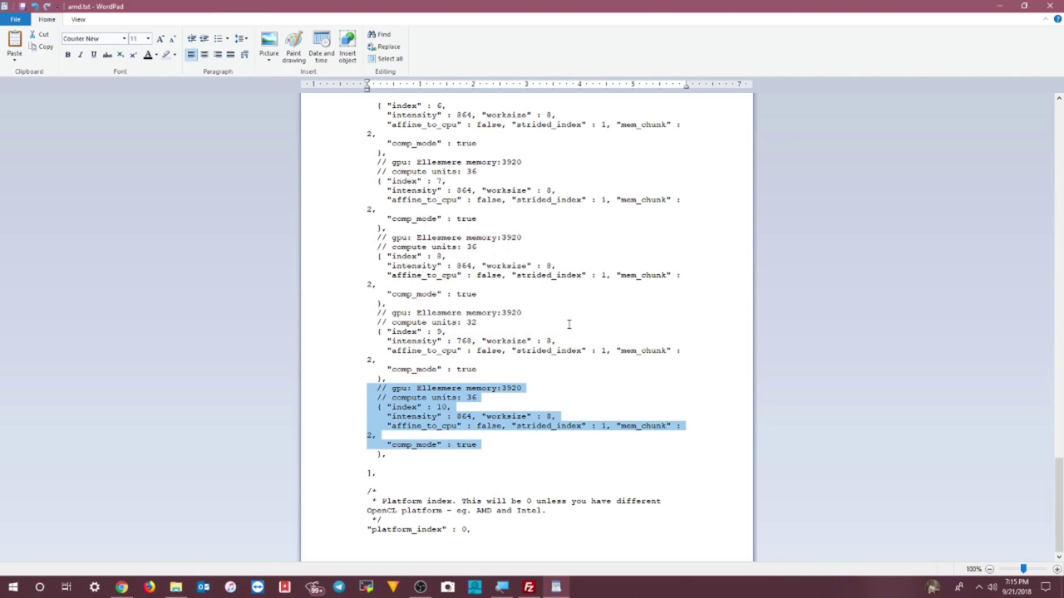
pyautogui.click(1046, 7)
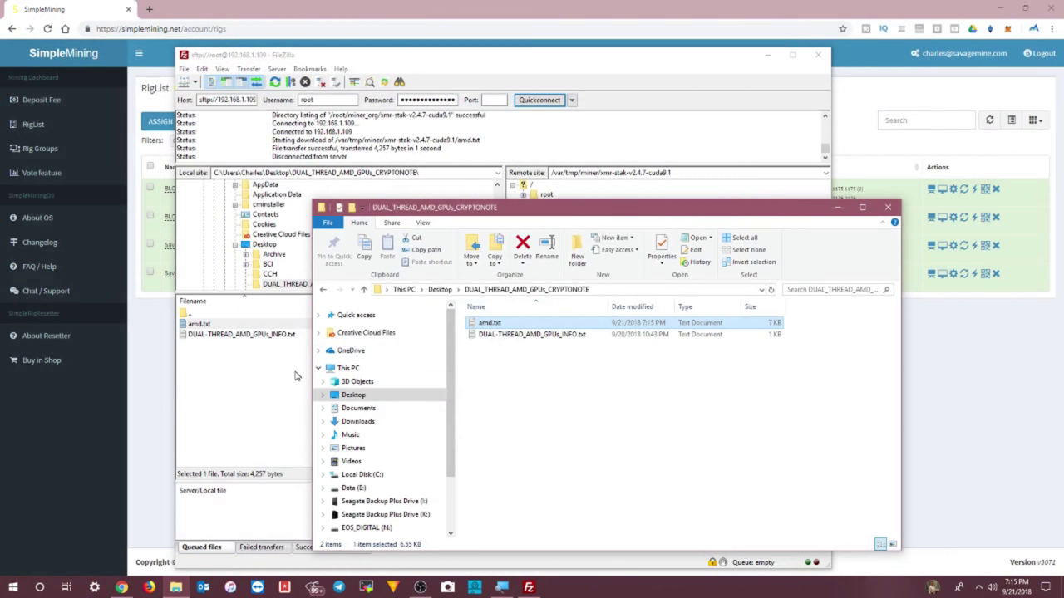
# Accept FileZilla's 'File has changed' prompt to upload the edited amd.txt to the rig.
pyautogui.click(265, 383)
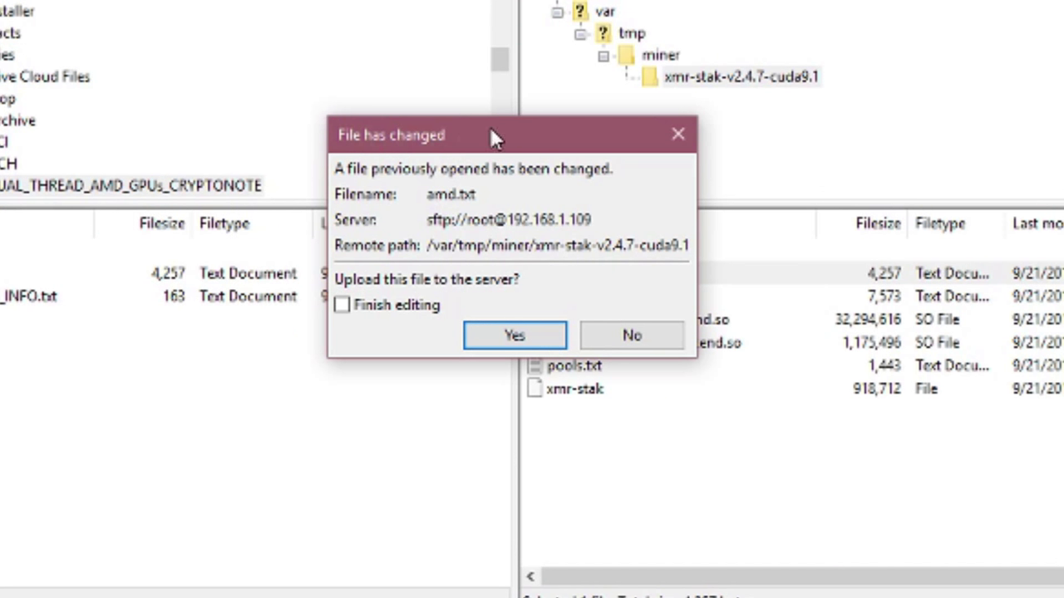
pyautogui.moveTo(490, 136); pyautogui.dragTo(220, 326)
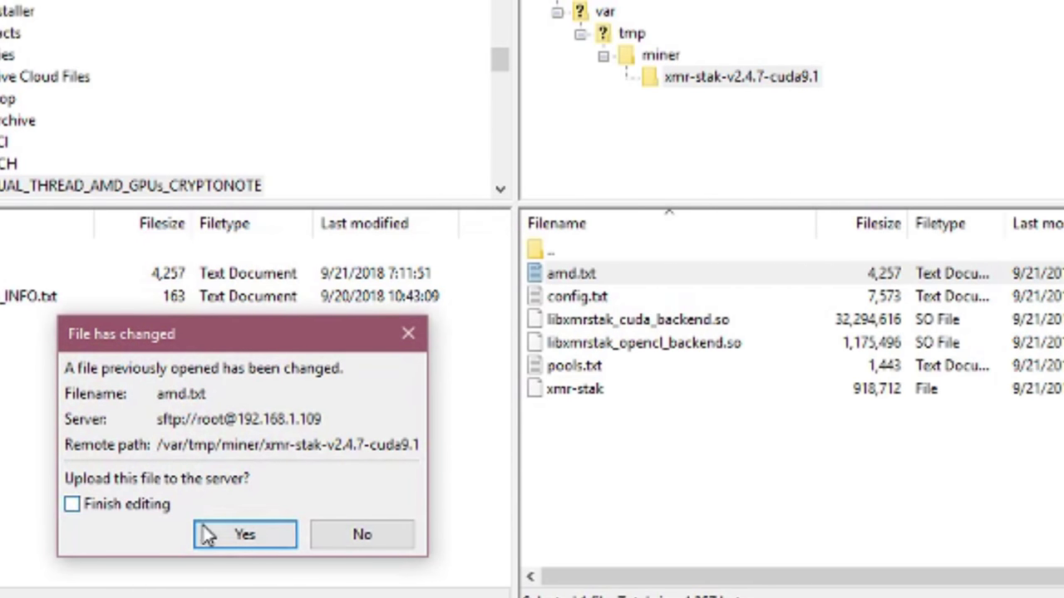
pyautogui.click(242, 534)
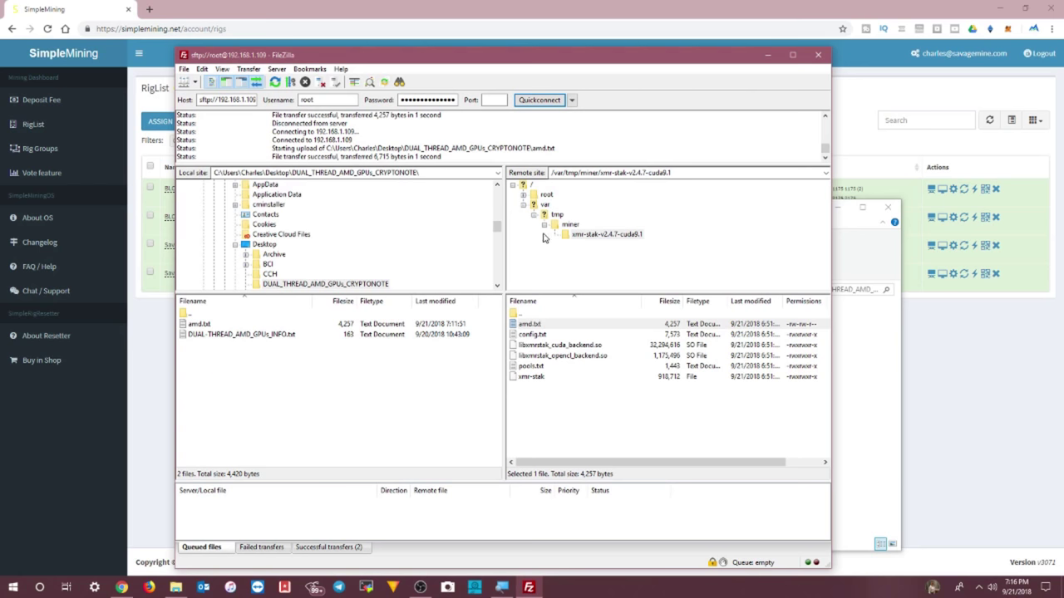
# Open /root/miner_org/xmr-stak-v2.4.7-cuda9.1 on the rig and drag the local amd.txt into it.
pyautogui.click(523, 195)
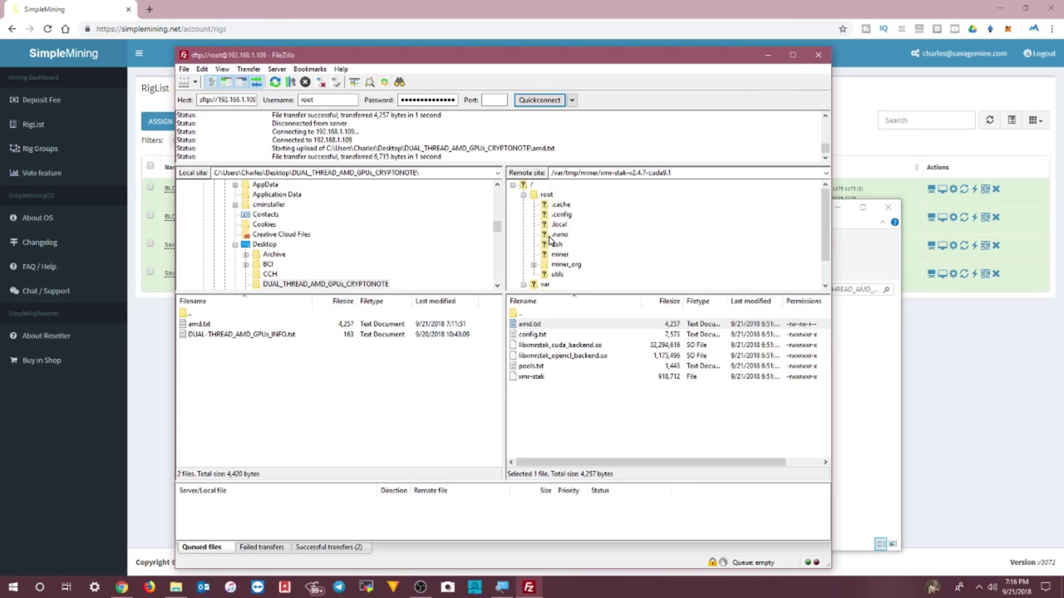
pyautogui.click(559, 264)
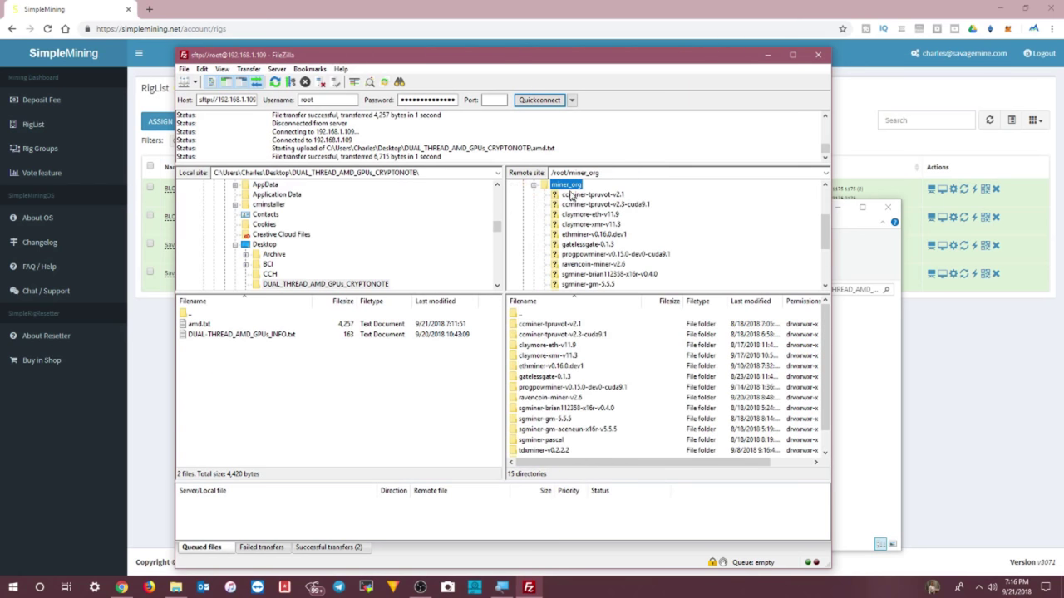
pyautogui.scroll(-1, 579, 283)
pyautogui.scroll(-2, 580, 283)
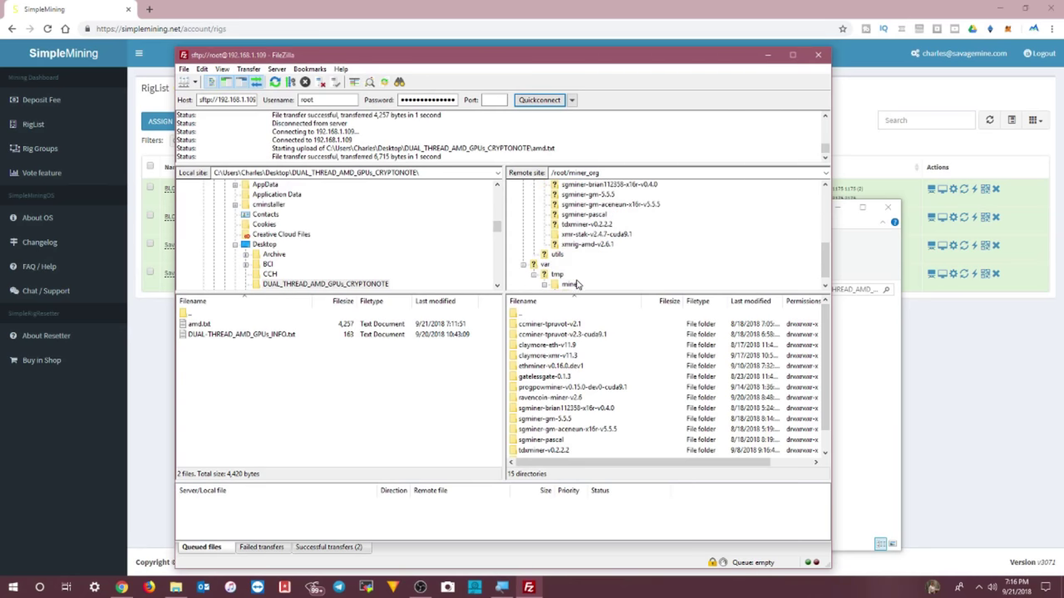
pyautogui.click(583, 236)
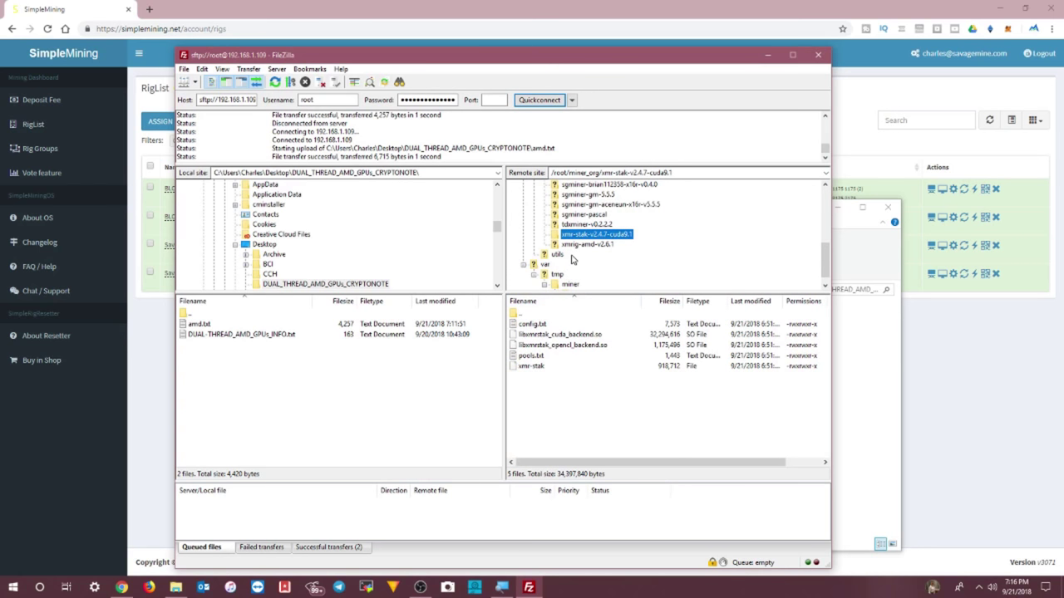
pyautogui.scroll(-1, 578, 278)
pyautogui.click(581, 285)
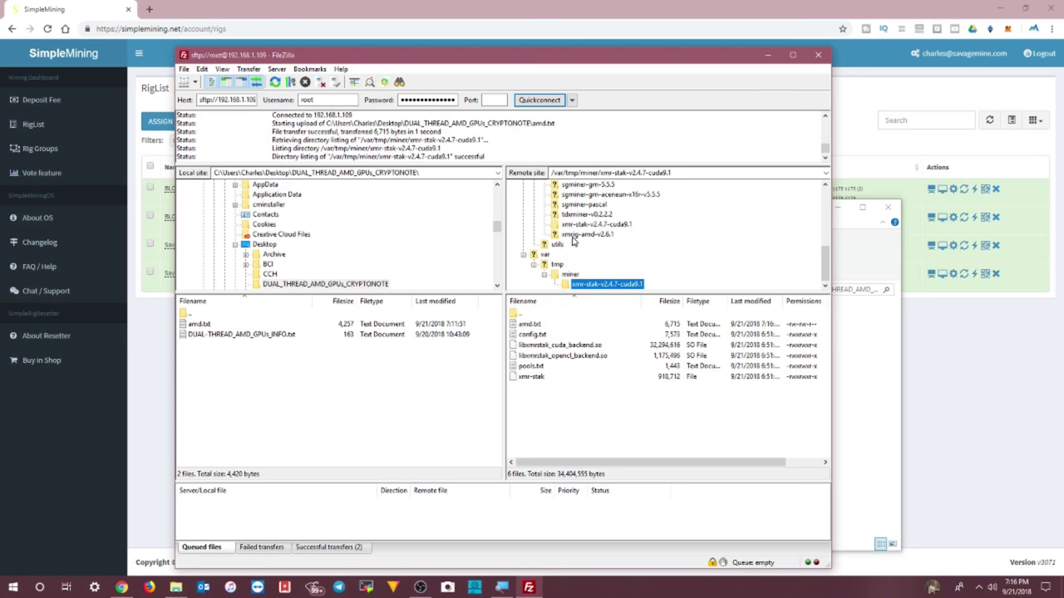
pyautogui.click(573, 225)
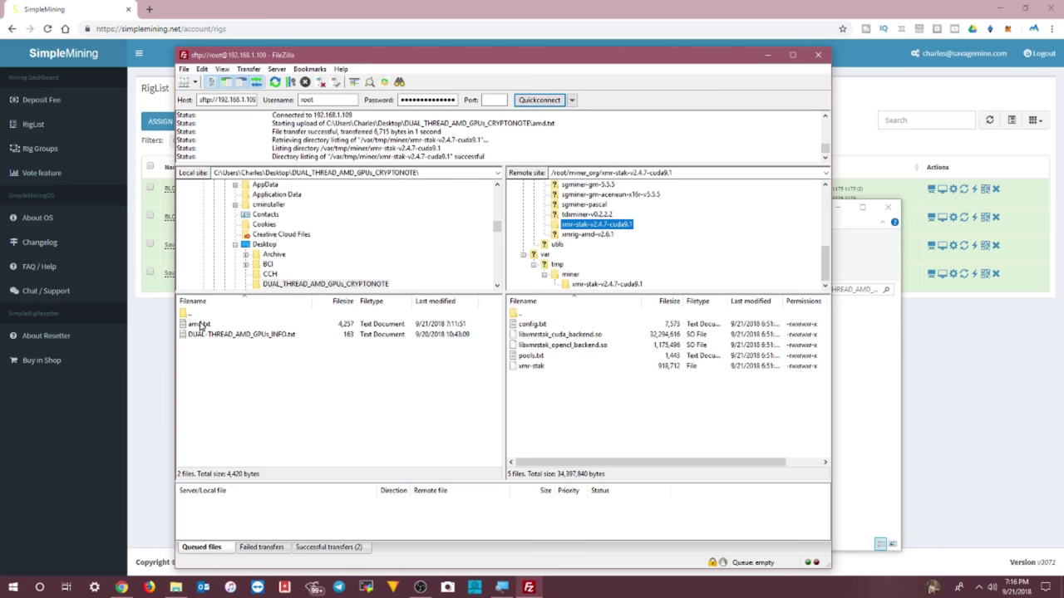
pyautogui.click(200, 325)
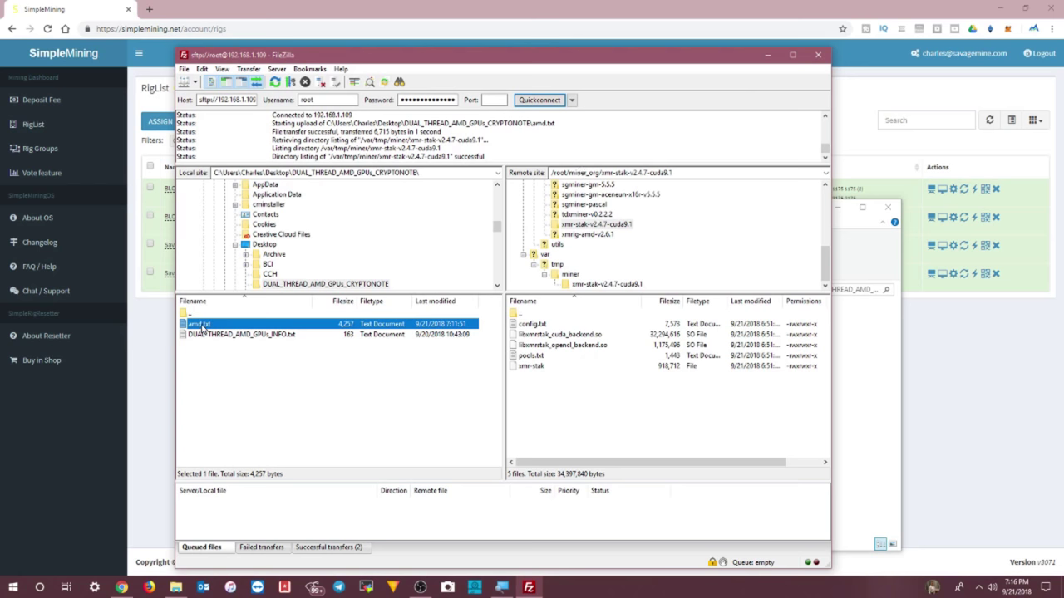
pyautogui.moveTo(206, 329); pyautogui.dragTo(545, 391)
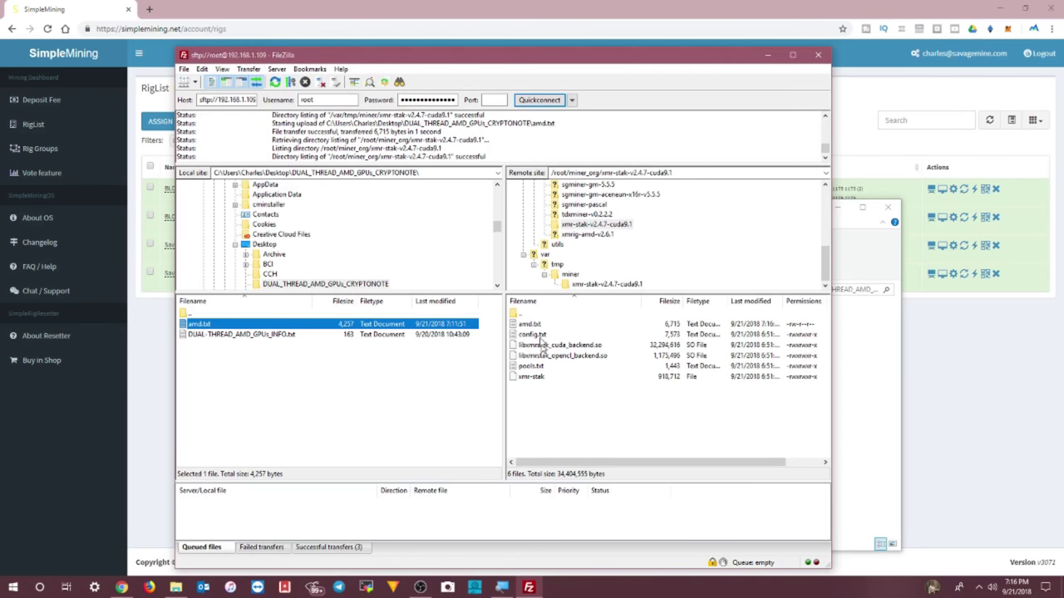
# Open the rig's amd.txt via View/Edit and review its thread settings for GPUs 0–10.
pyautogui.rightClick(526, 327)
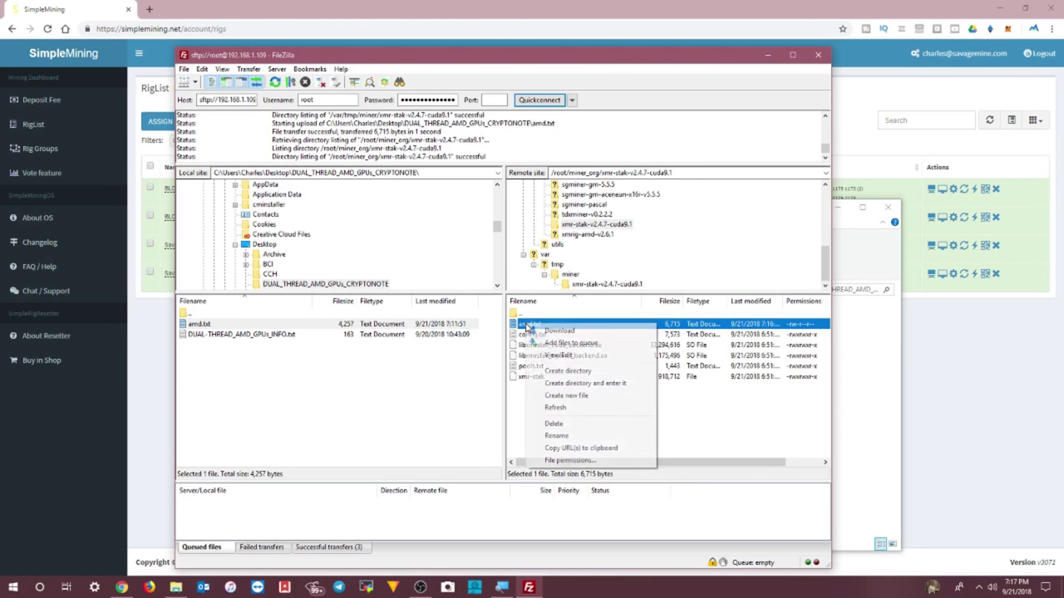
pyautogui.click(558, 354)
pyautogui.scroll(-10, 549, 359)
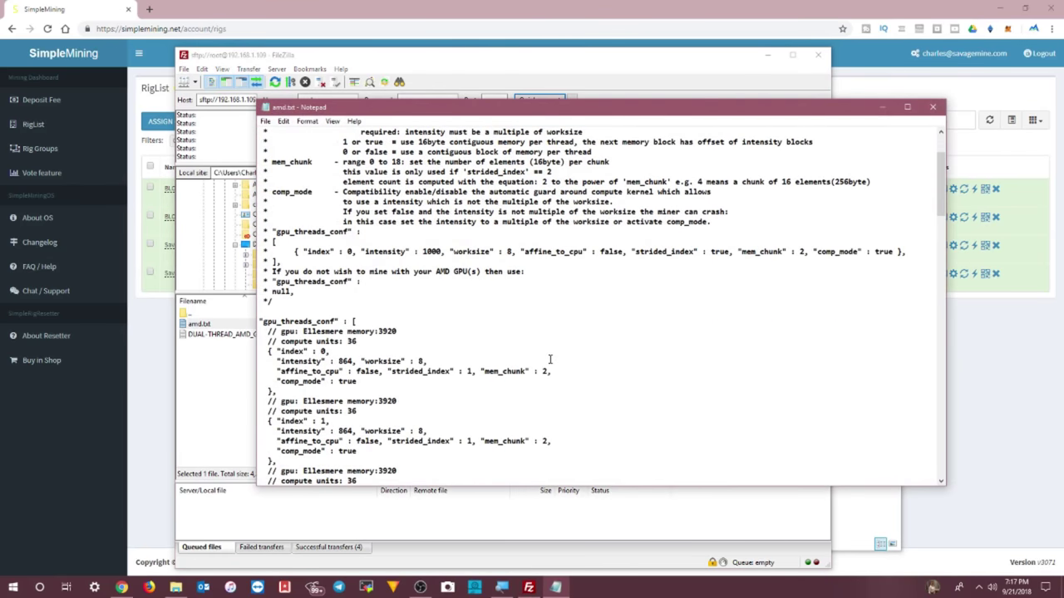
pyautogui.scroll(-13, 549, 359)
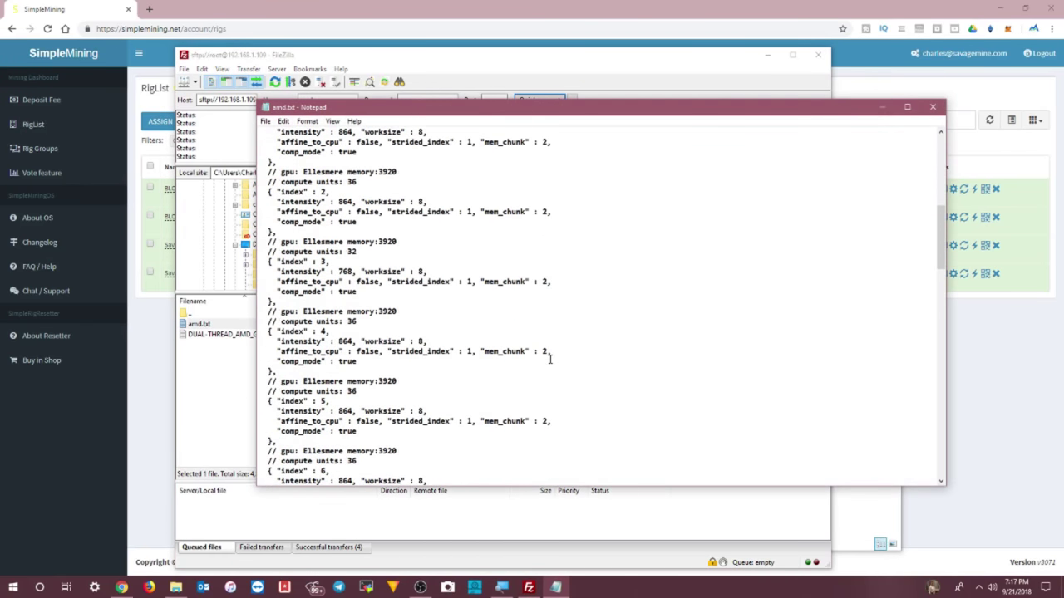
pyautogui.scroll(-8, 550, 359)
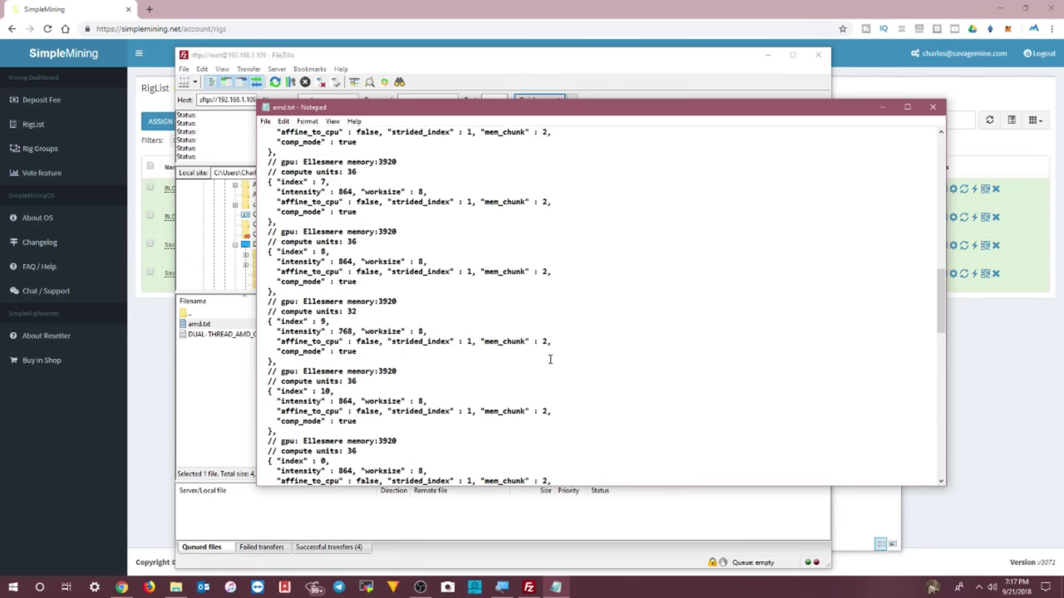
pyautogui.scroll(-11, 549, 359)
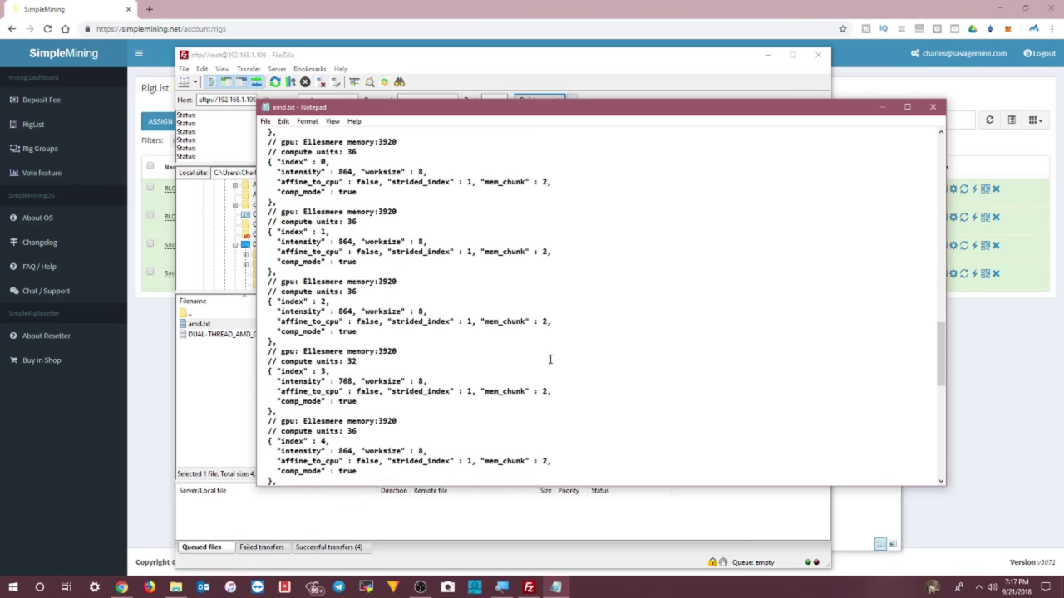
pyautogui.scroll(-5, 550, 359)
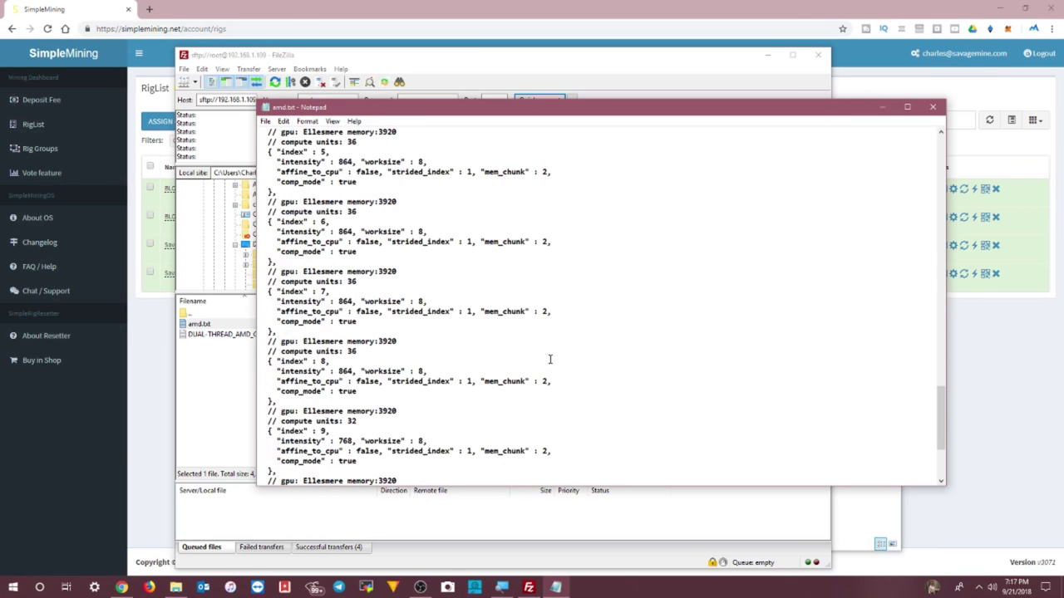
pyautogui.scroll(-5, 549, 359)
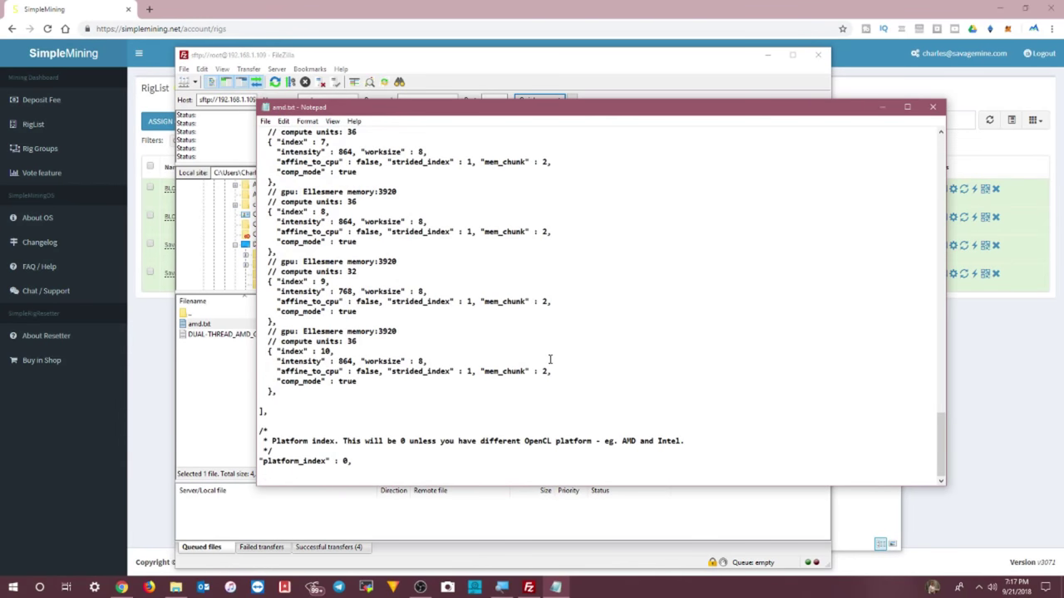
pyautogui.scroll(3, 464, 342)
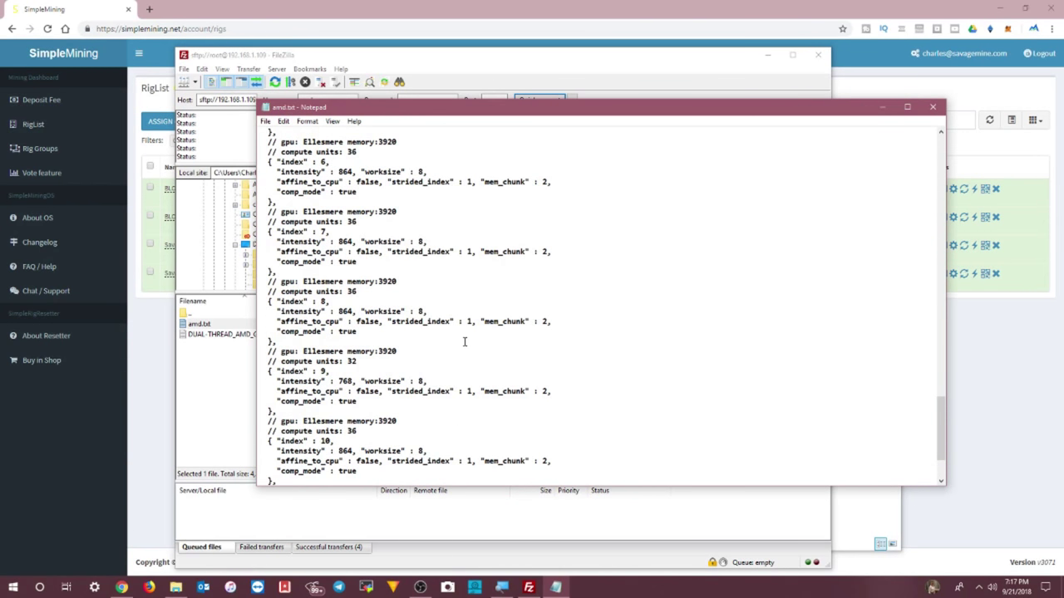
pyautogui.scroll(6, 465, 341)
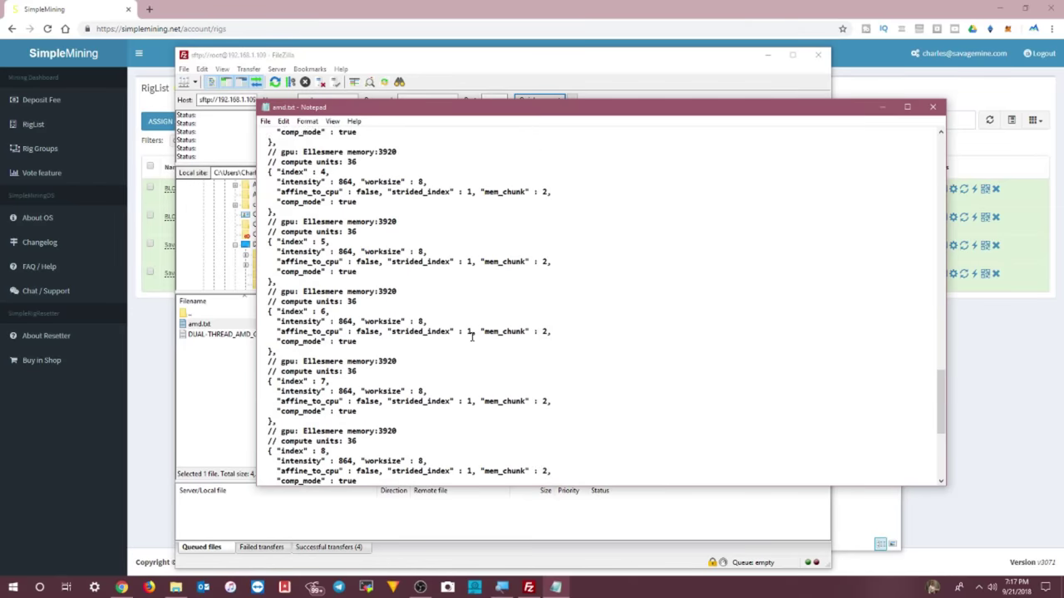
# Save amd.txt in Notepad and close the editor.
pyautogui.click(265, 120)
pyautogui.click(283, 157)
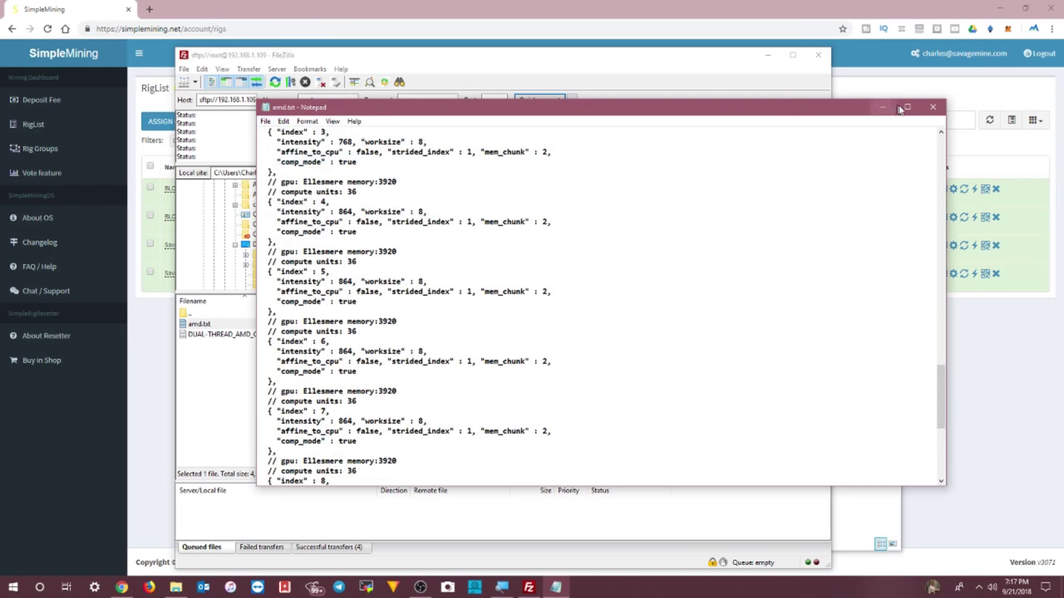
pyautogui.click(932, 106)
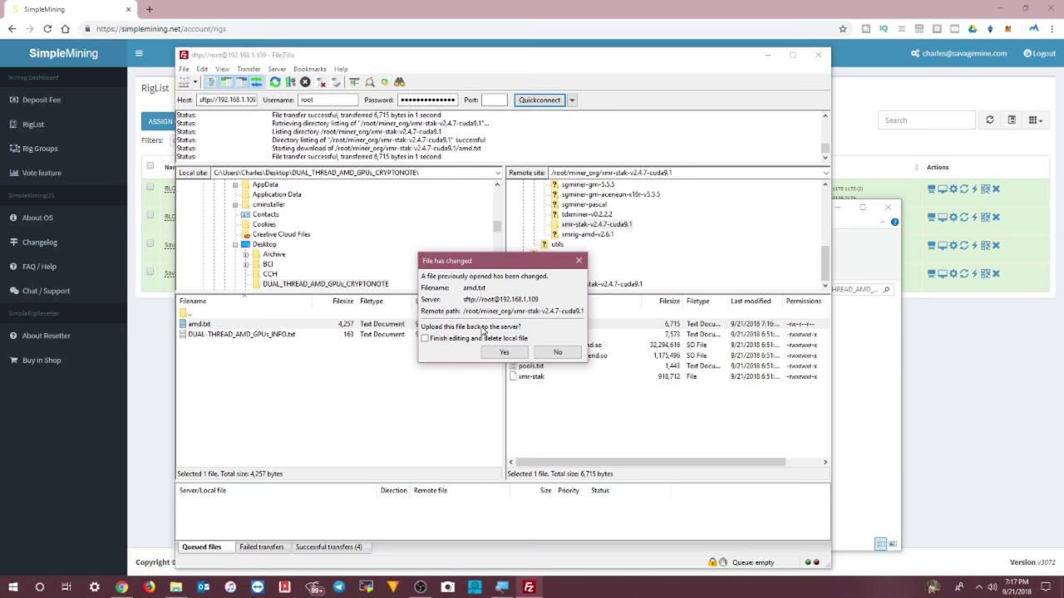
# Decline re-uploading amd.txt and dismiss the warning that it is already being edited.
pyautogui.click(551, 353)
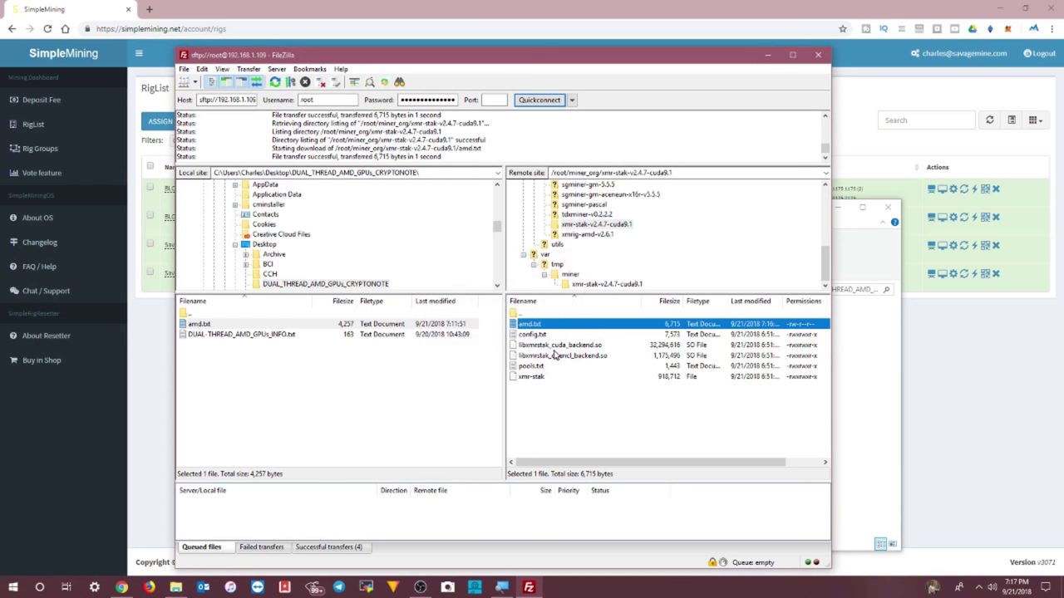
pyautogui.click(566, 398)
pyautogui.rightClick(541, 325)
pyautogui.click(545, 354)
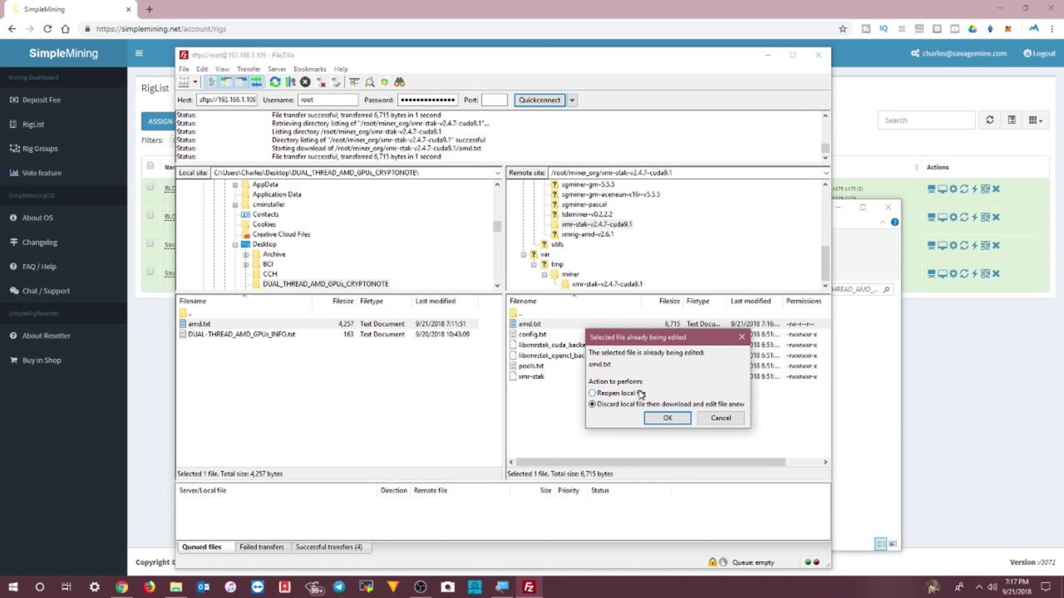
pyautogui.click(735, 421)
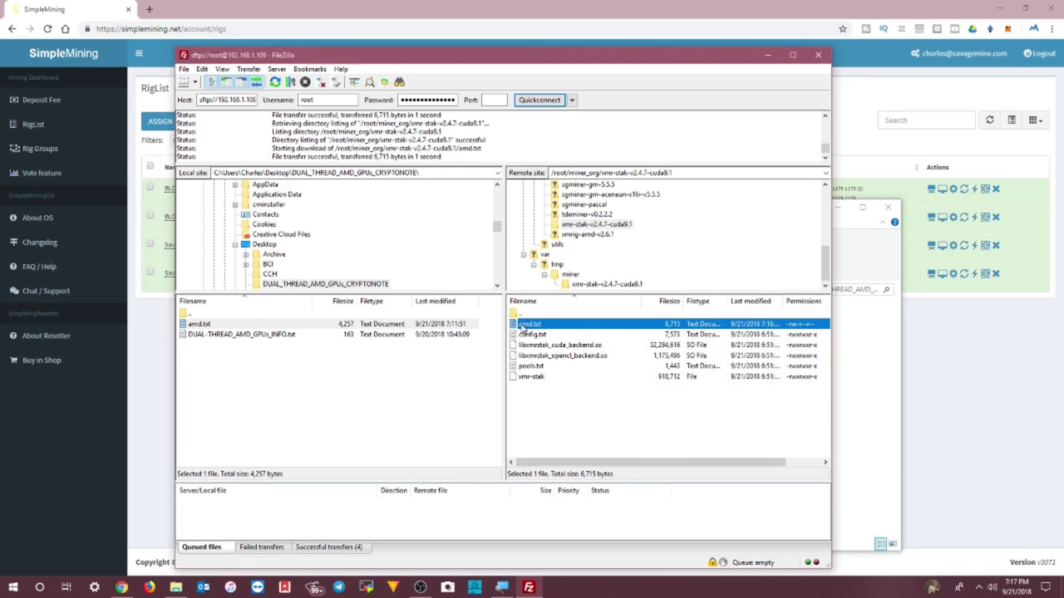
# Reopen the rig's amd.txt choosing 'Discard local file then download' to fetch a fresh copy.
pyautogui.rightClick(530, 329)
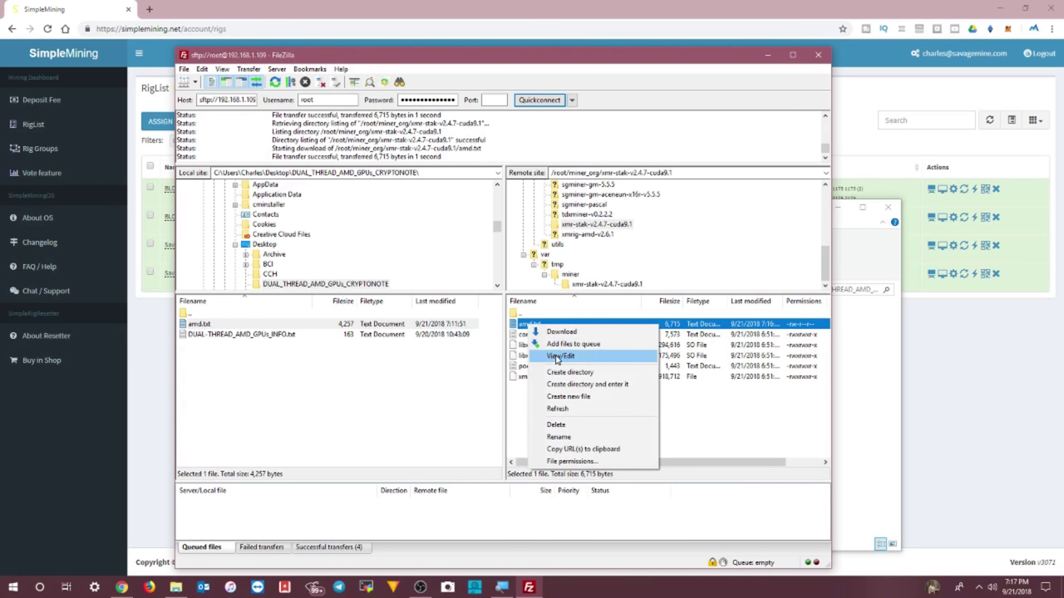
pyautogui.click(557, 357)
pyautogui.click(611, 407)
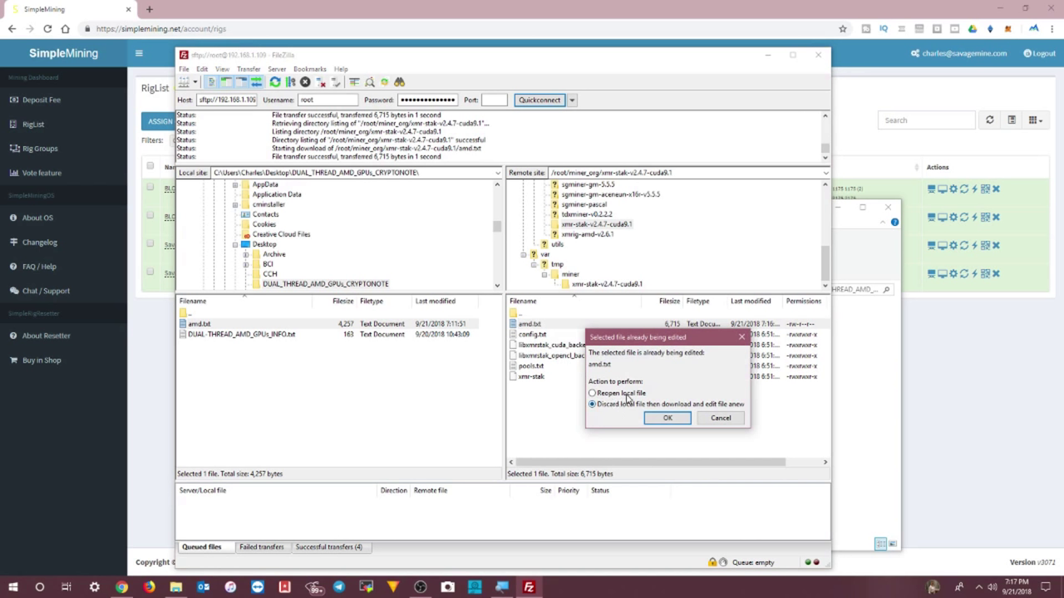
pyautogui.click(670, 419)
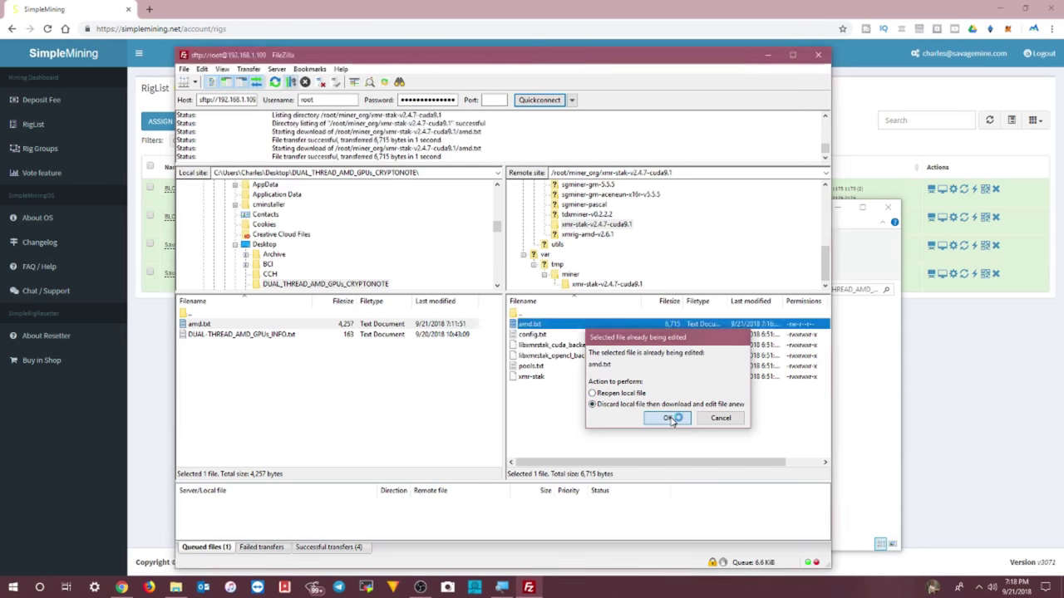
# Scroll through the fresh amd.txt's gpu_threads_conf entries, indices 0–10 listed twice, then close Notepad.
pyautogui.scroll(-7, 569, 409)
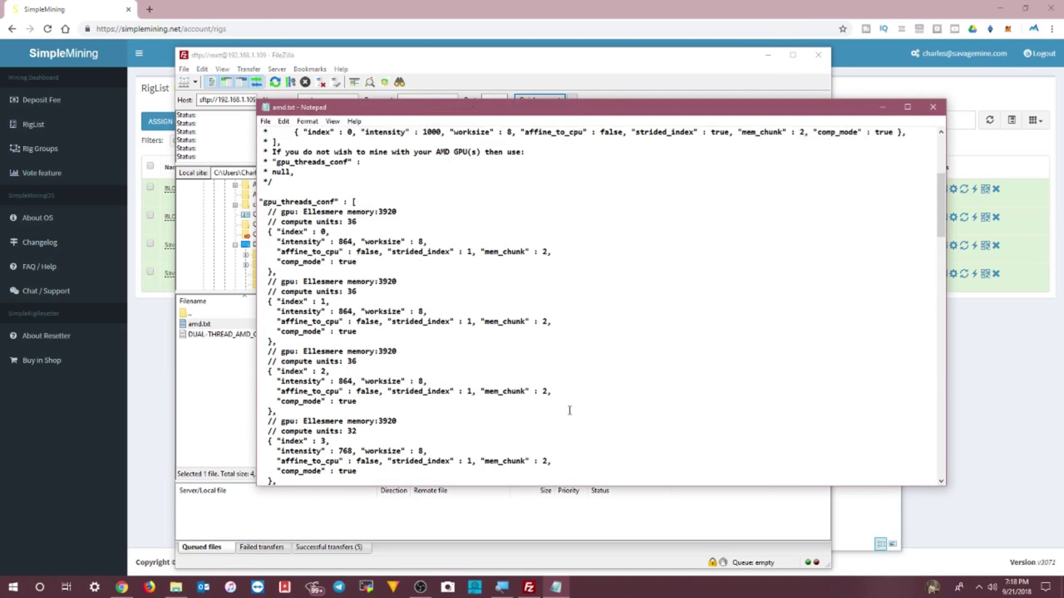
pyautogui.scroll(-20, 569, 410)
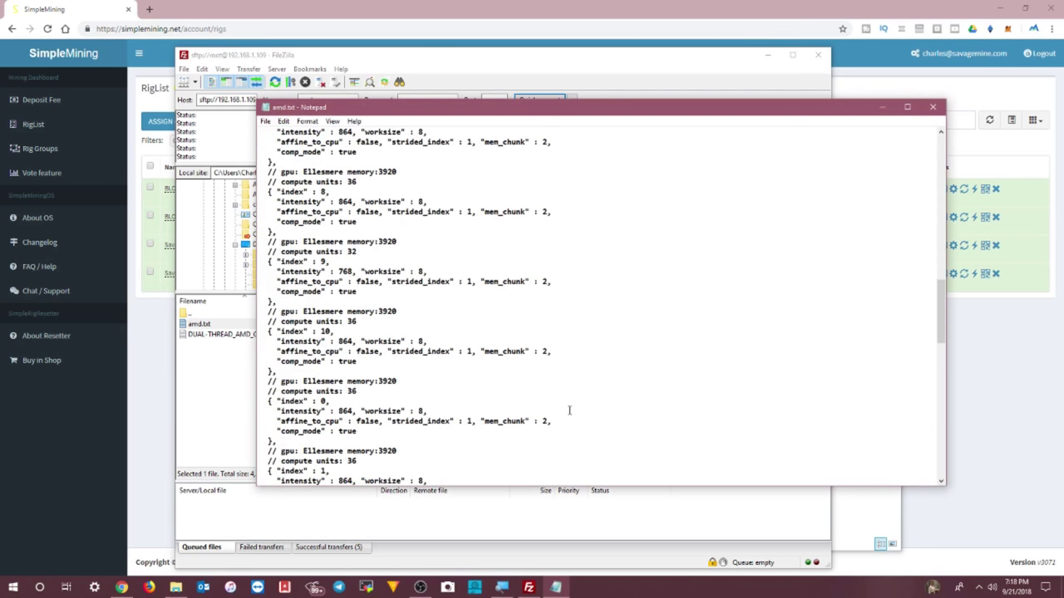
pyautogui.scroll(-14, 569, 409)
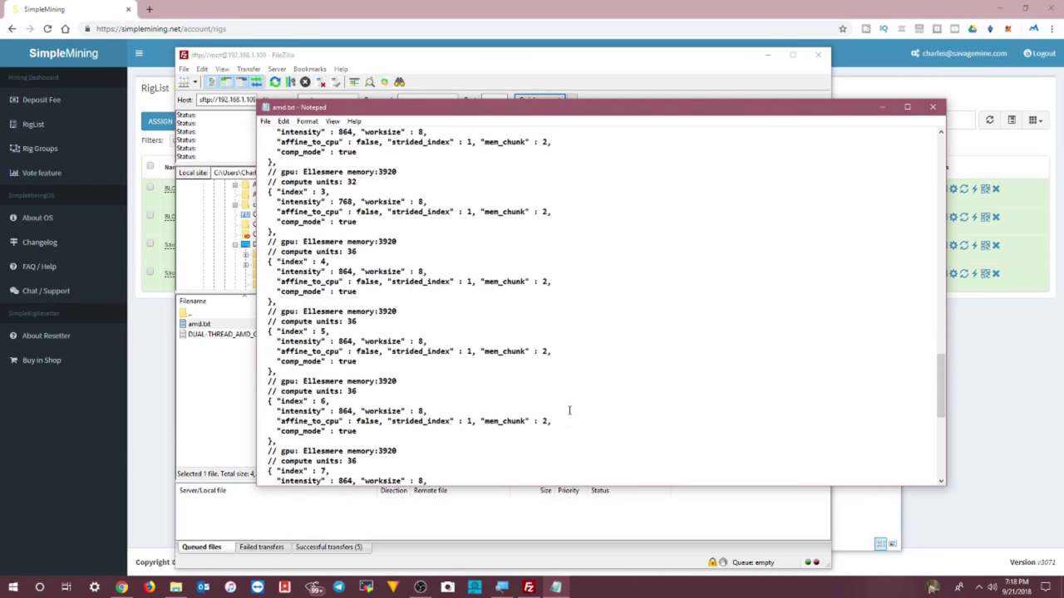
pyautogui.scroll(-11, 569, 409)
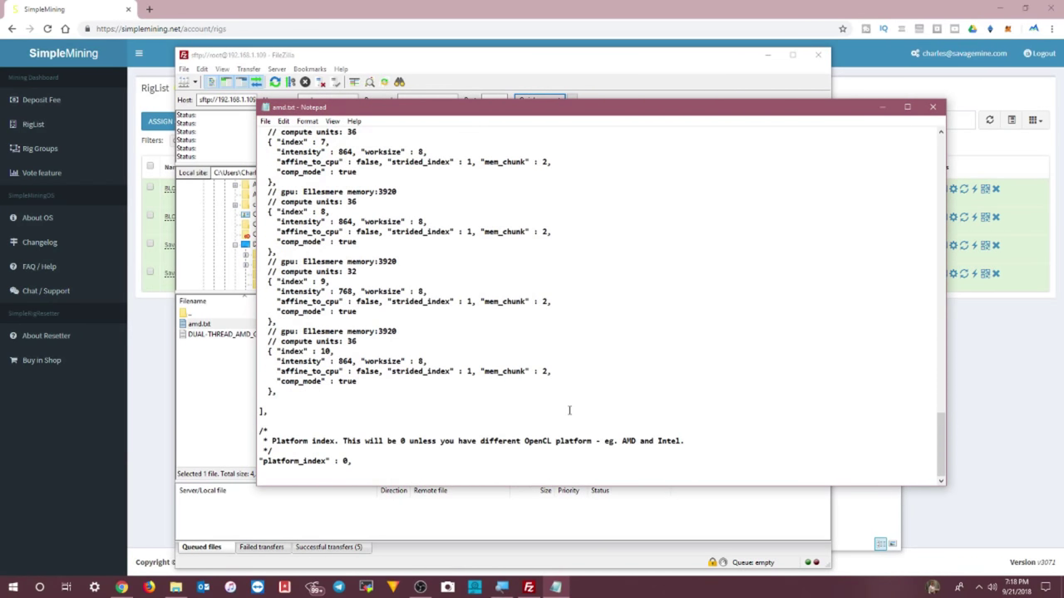
pyautogui.scroll(12, 570, 410)
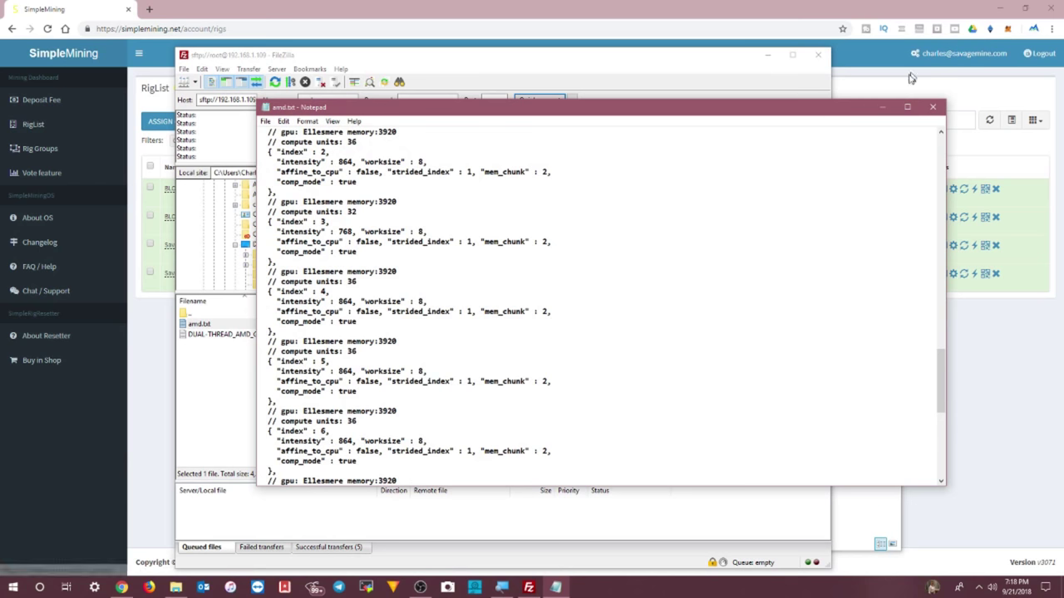
pyautogui.click(932, 106)
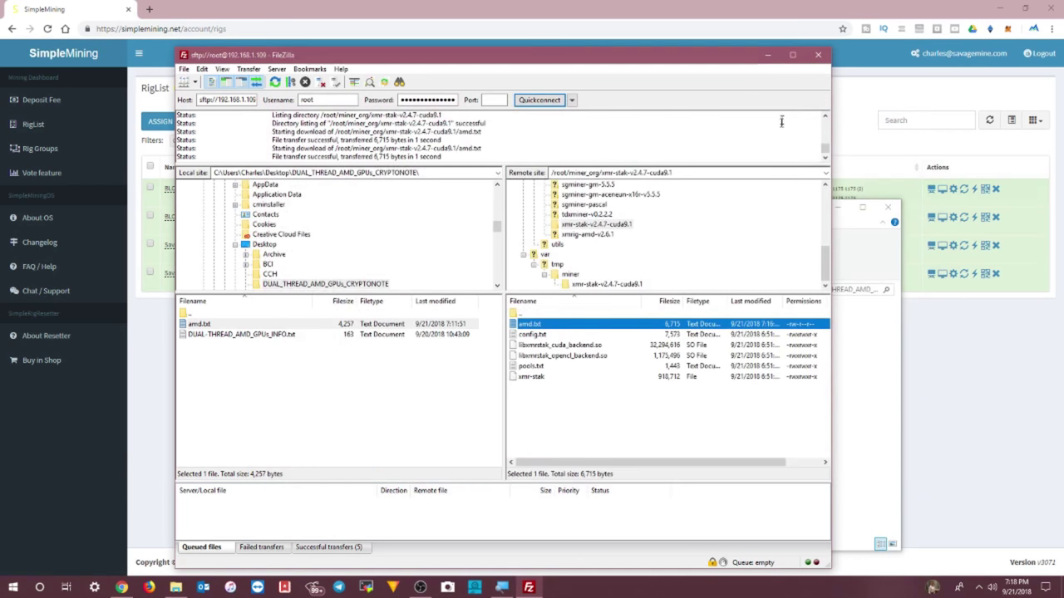
# Cancel closing FileZilla and bring up the list of files currently being edited.
pyautogui.click(815, 55)
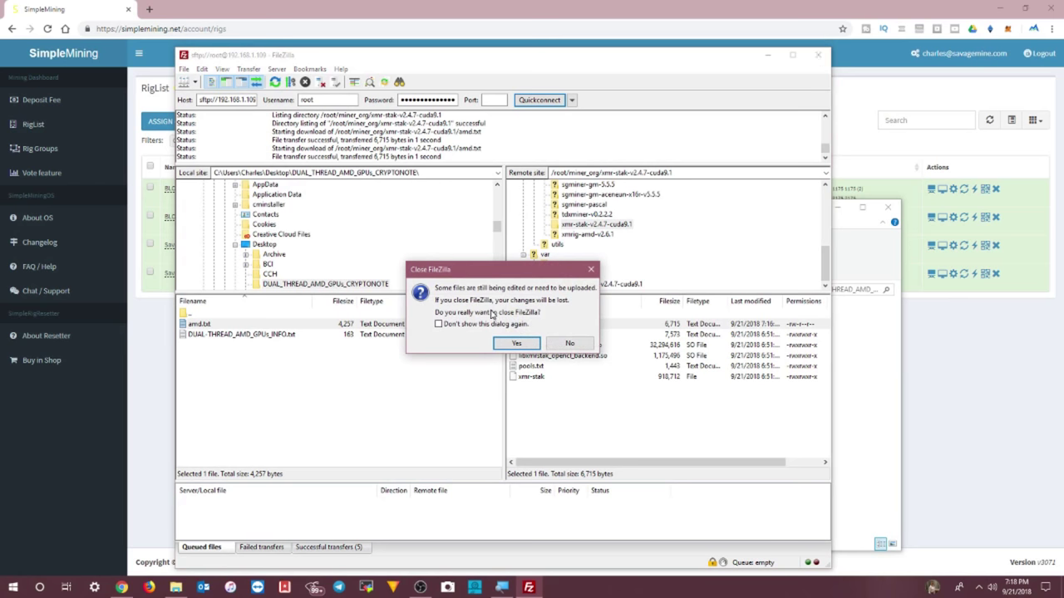
pyautogui.click(569, 343)
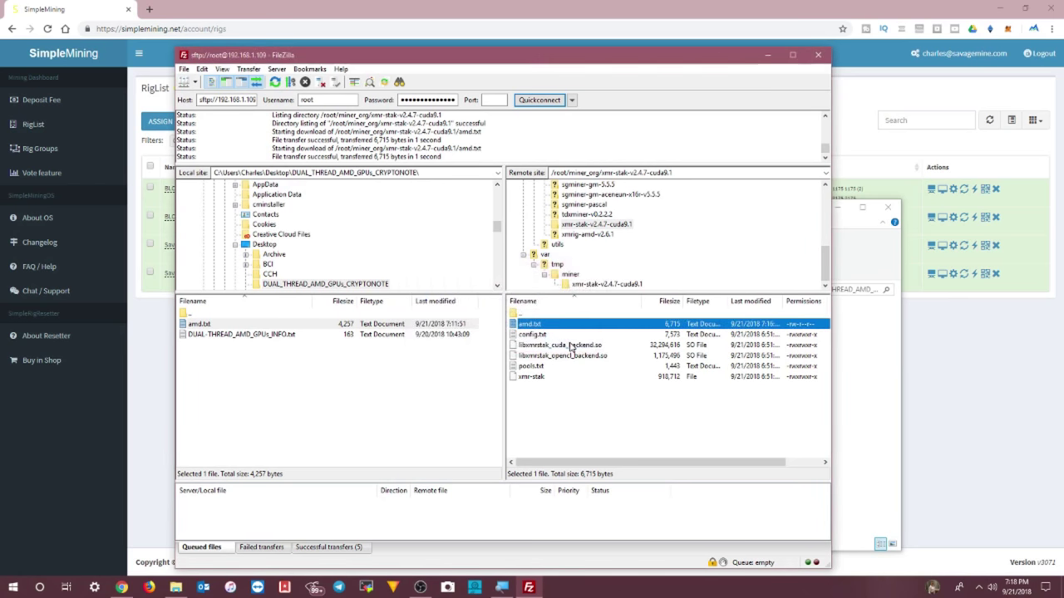
pyautogui.click(185, 69)
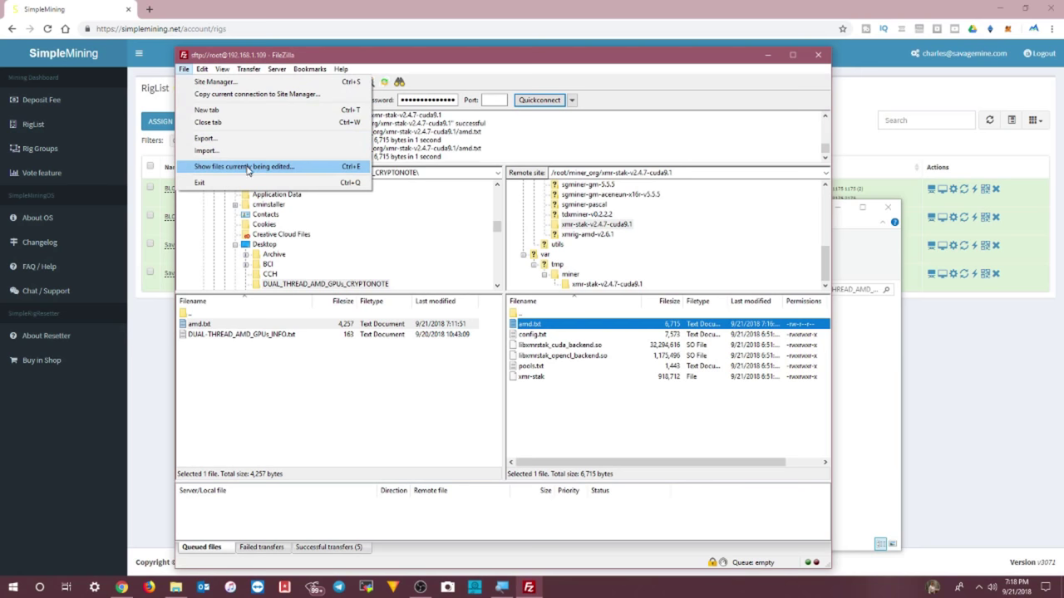
pyautogui.click(247, 168)
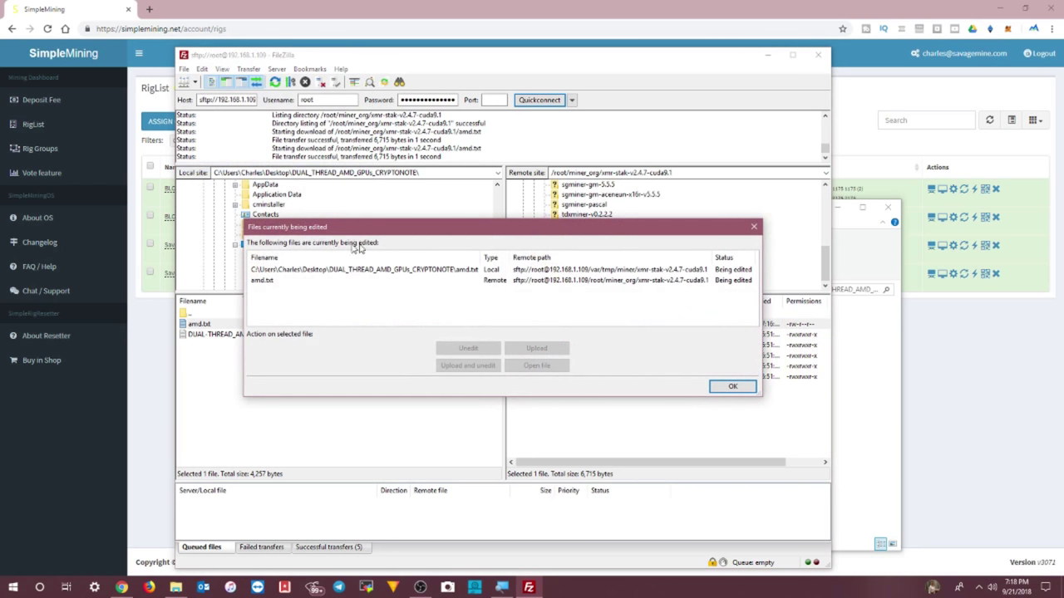
# Unedit both the local and remote amd.txt entries, then close FileZilla and the Explorer window.
pyautogui.click(457, 275)
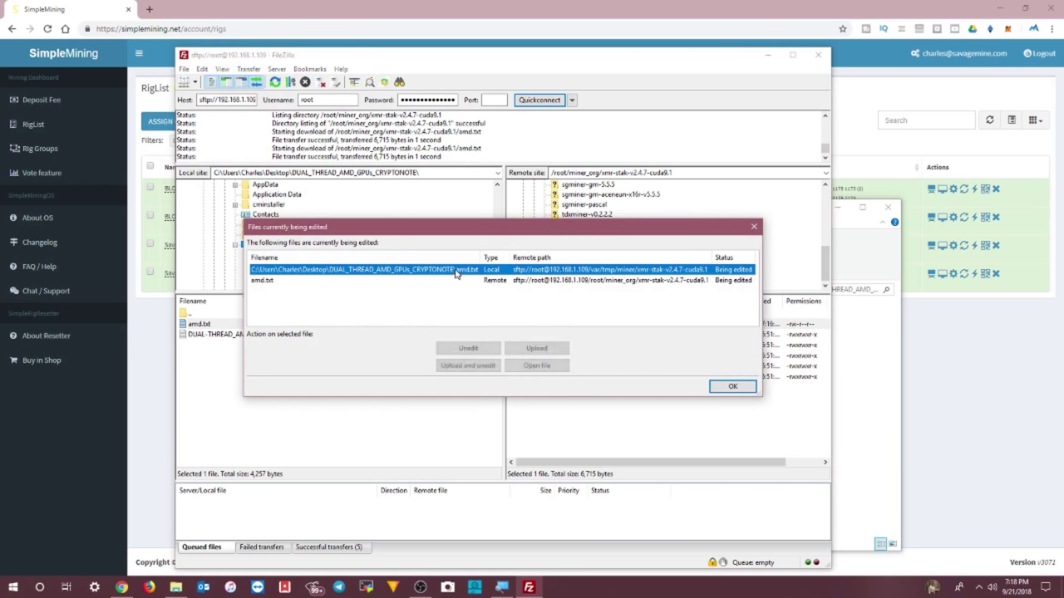
pyautogui.click(473, 352)
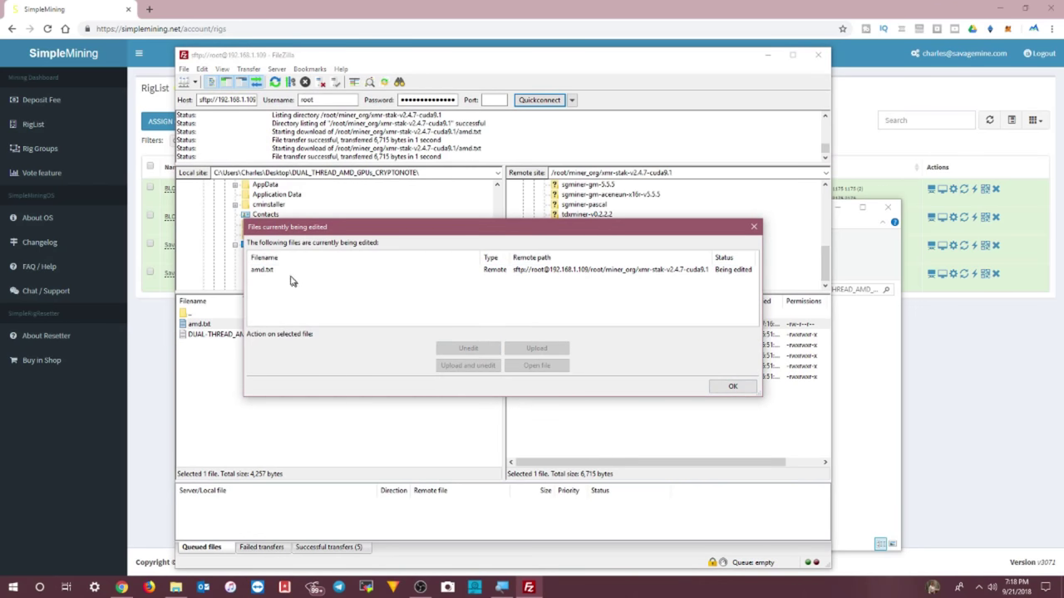
pyautogui.click(280, 275)
pyautogui.click(462, 350)
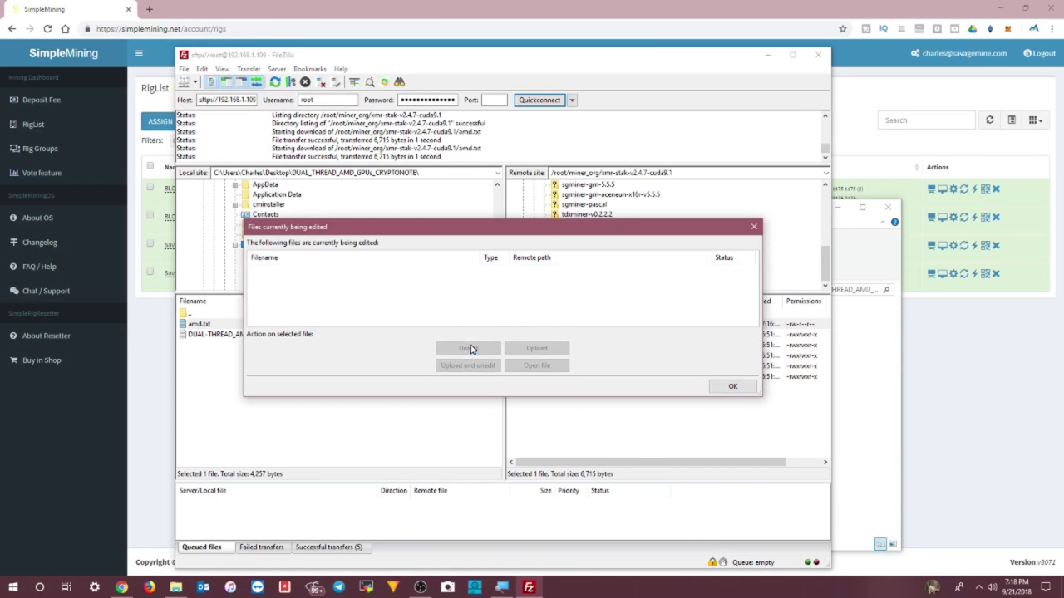
pyautogui.click(733, 387)
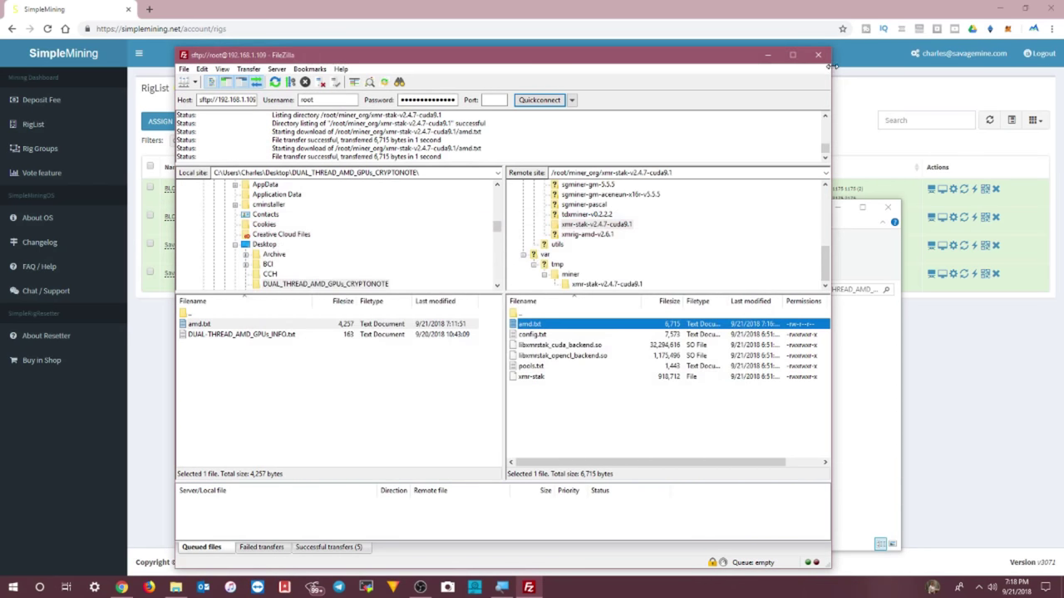
pyautogui.click(818, 56)
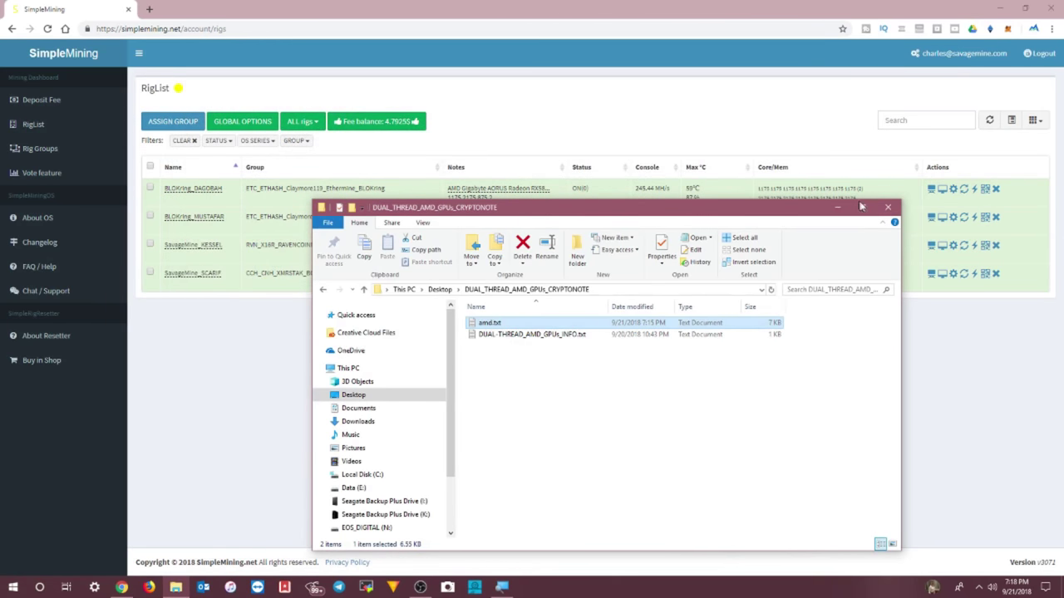
pyautogui.click(888, 207)
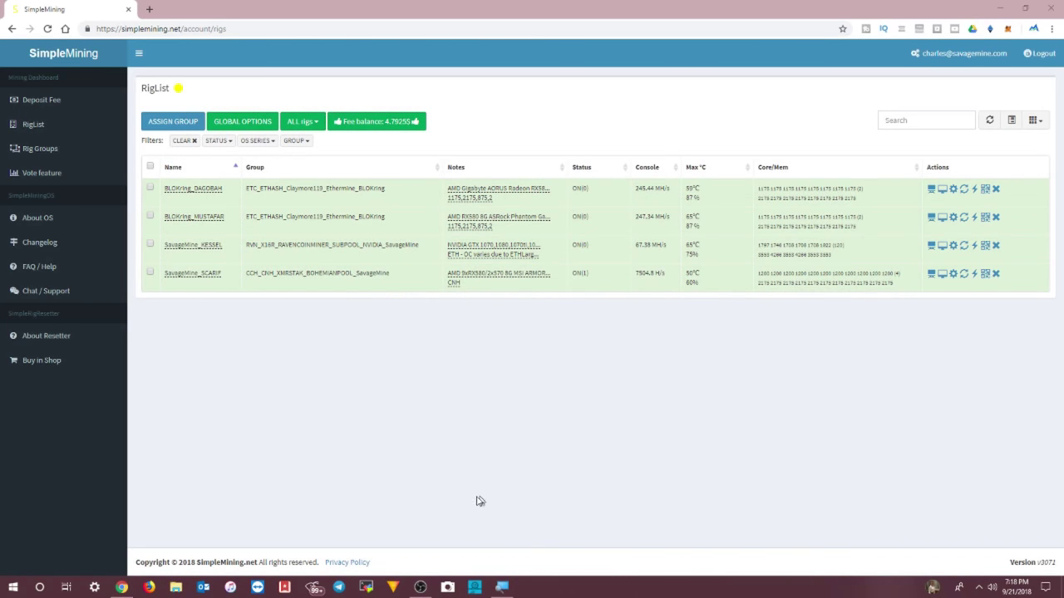
# Run filezilla.exe from Downloads > FileZilla_3.37.1_win64 > FileZilla-3.37.1 in a new Explorer window.
pyautogui.click(175, 587)
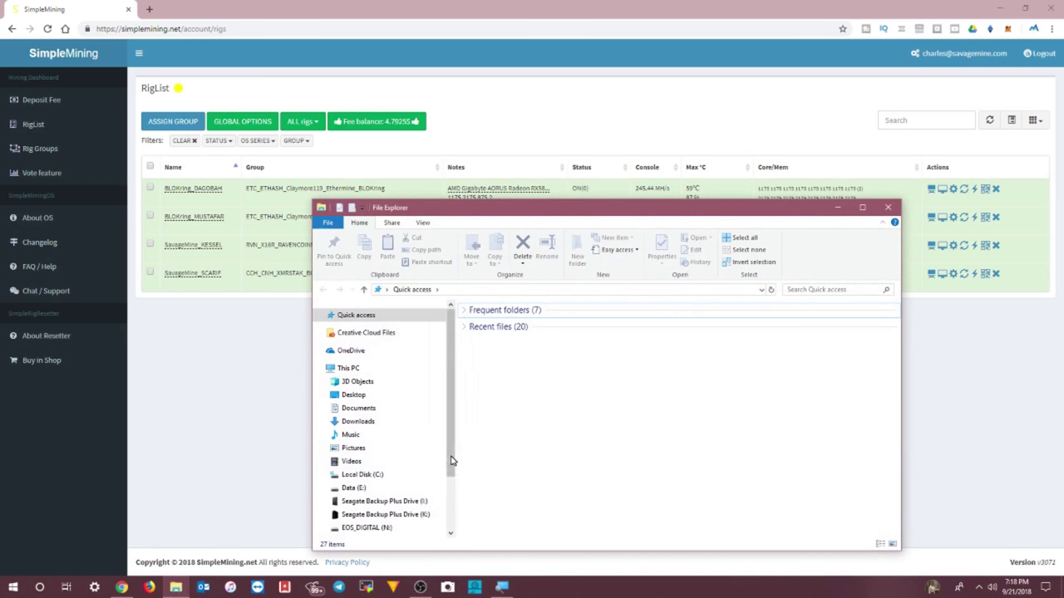
pyautogui.moveTo(451, 462); pyautogui.dragTo(458, 505)
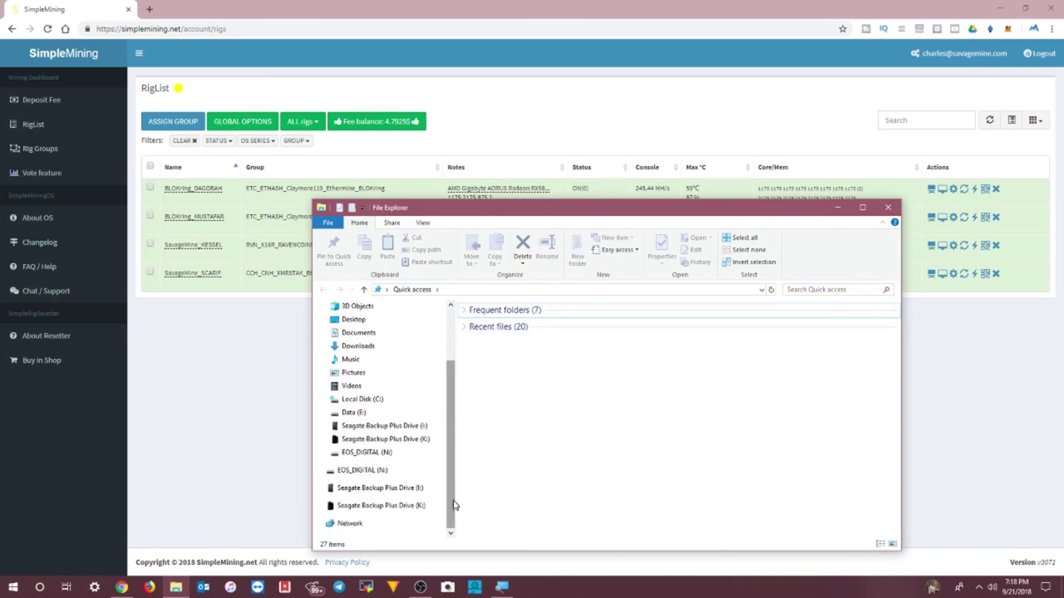
pyautogui.click(353, 346)
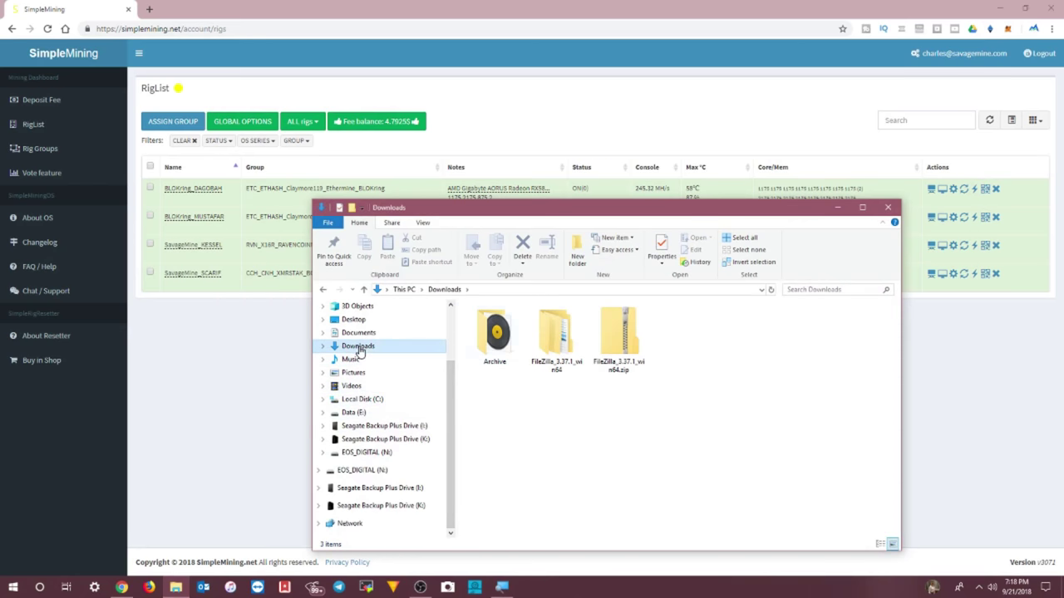
pyautogui.click(574, 333)
pyautogui.doubleClick(574, 333)
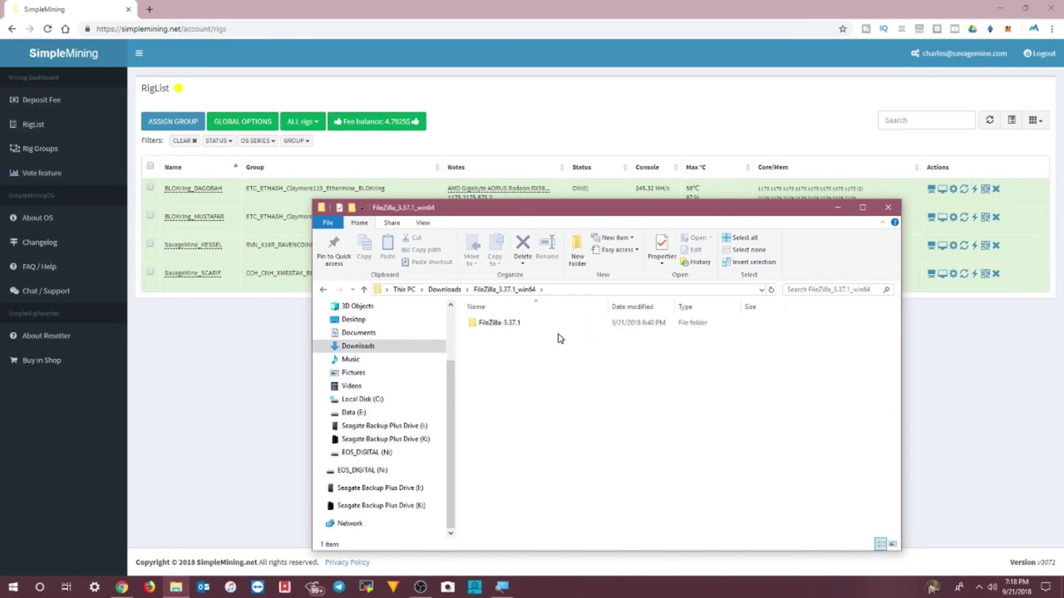
pyautogui.doubleClick(509, 324)
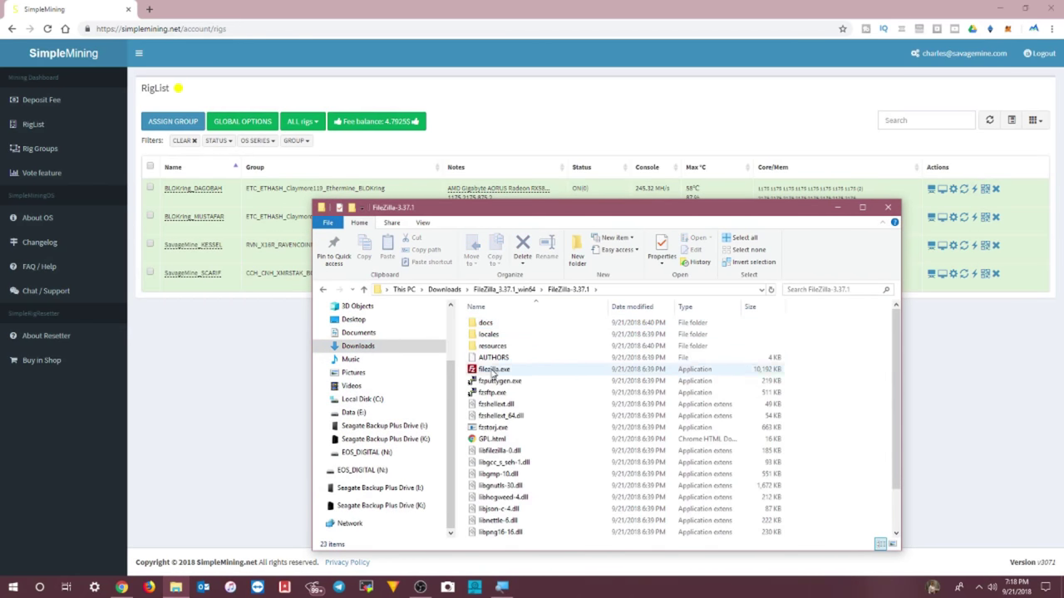
pyautogui.doubleClick(493, 369)
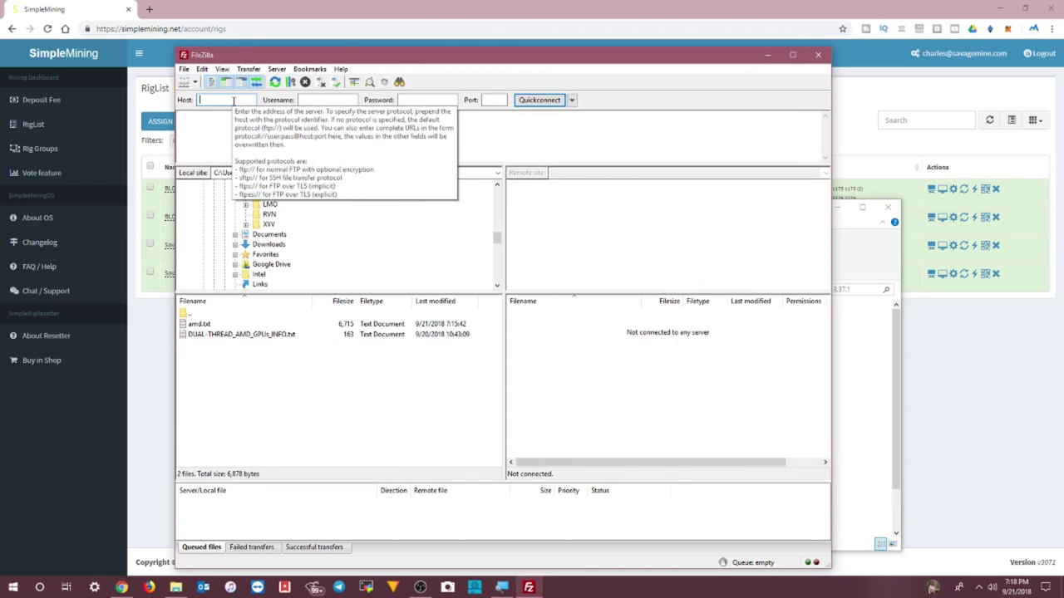
# Enter the rig's host 192.168.1.109, the username and port 22, then Quickconnect over SFTP.
pyautogui.press('BackSpace')
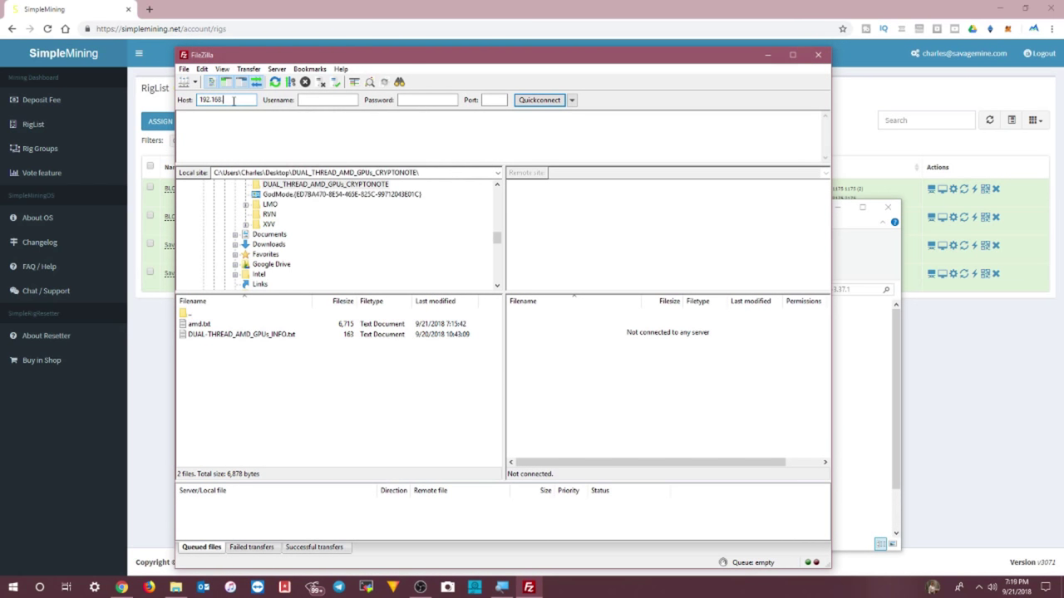
pyautogui.press('Tab')
pyautogui.press('Tab')
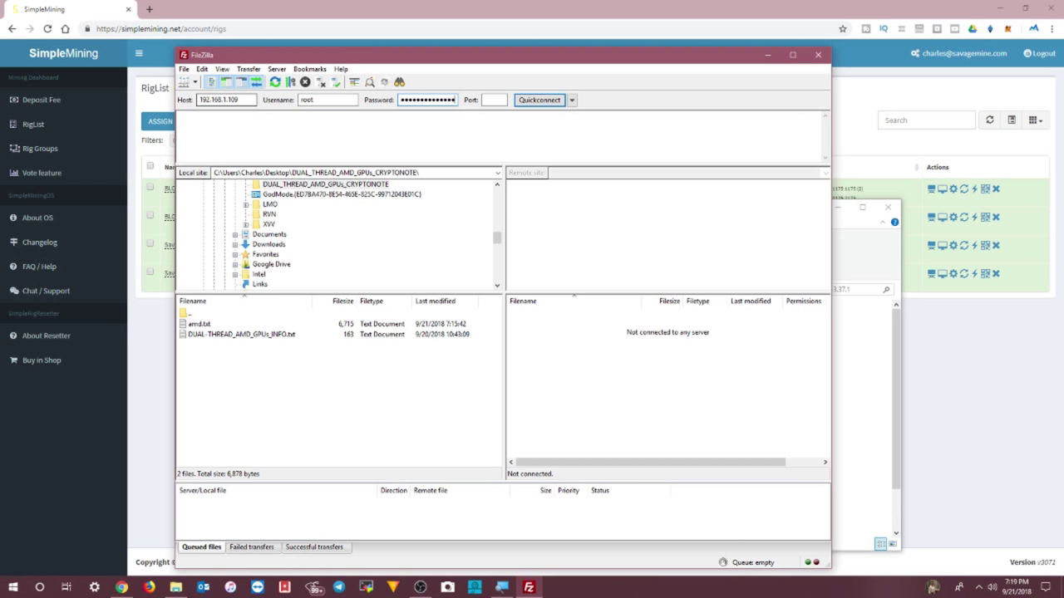
pyautogui.click(493, 99)
pyautogui.write('22')
pyautogui.press('Return')
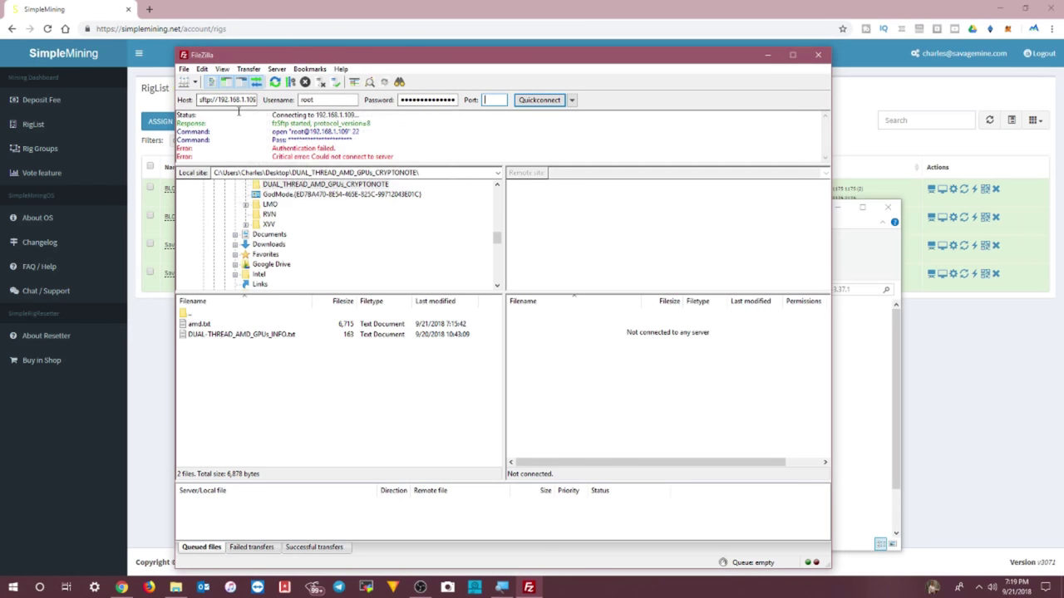
# Retype the password after the failed login, reconnect, and open the rig's miner_org folder.
pyautogui.click(301, 100)
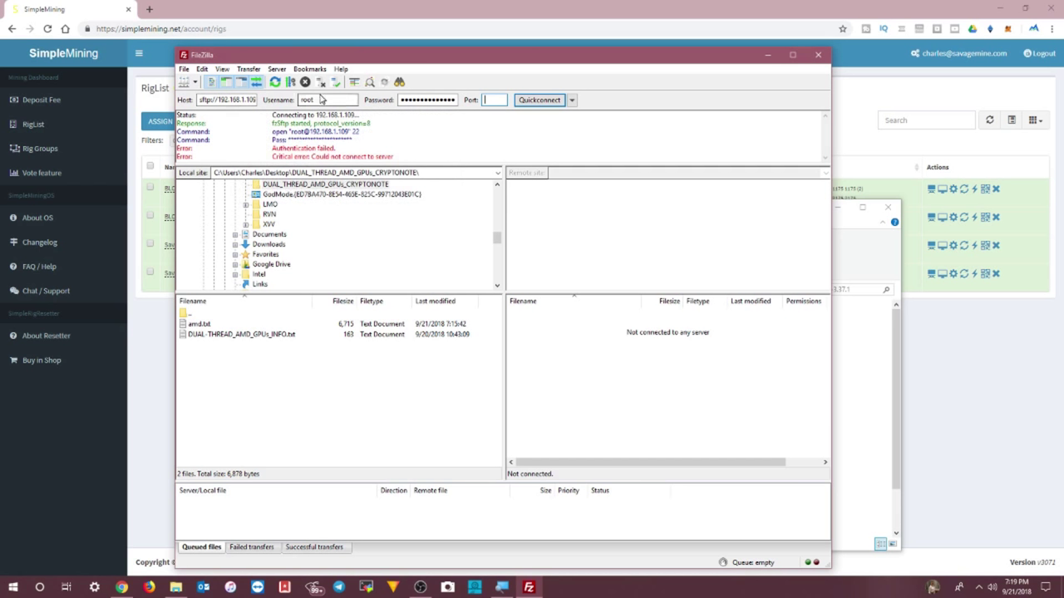
pyautogui.doubleClick(413, 100)
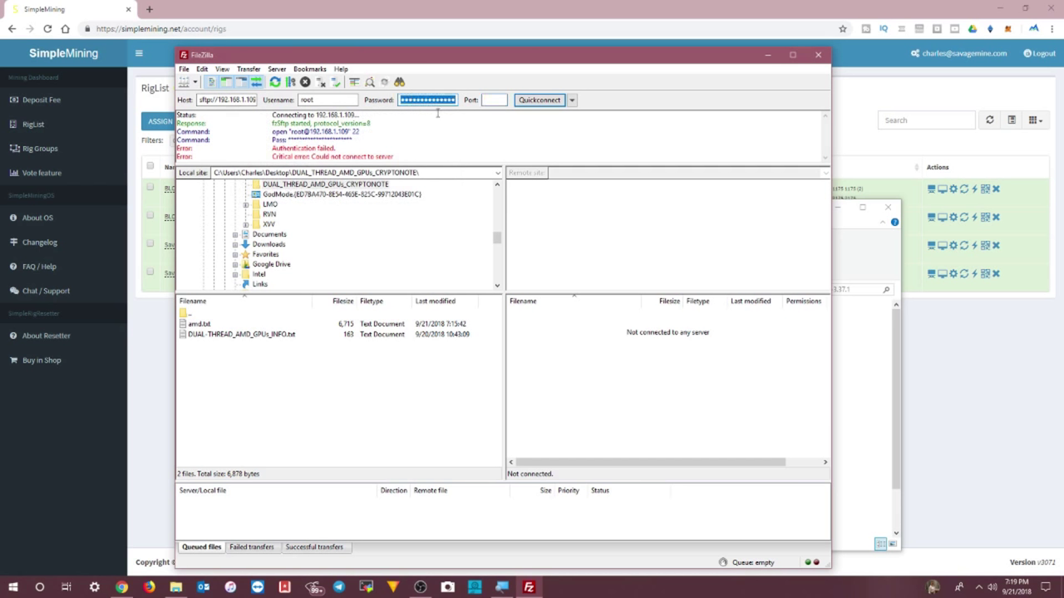
pyautogui.press('Return')
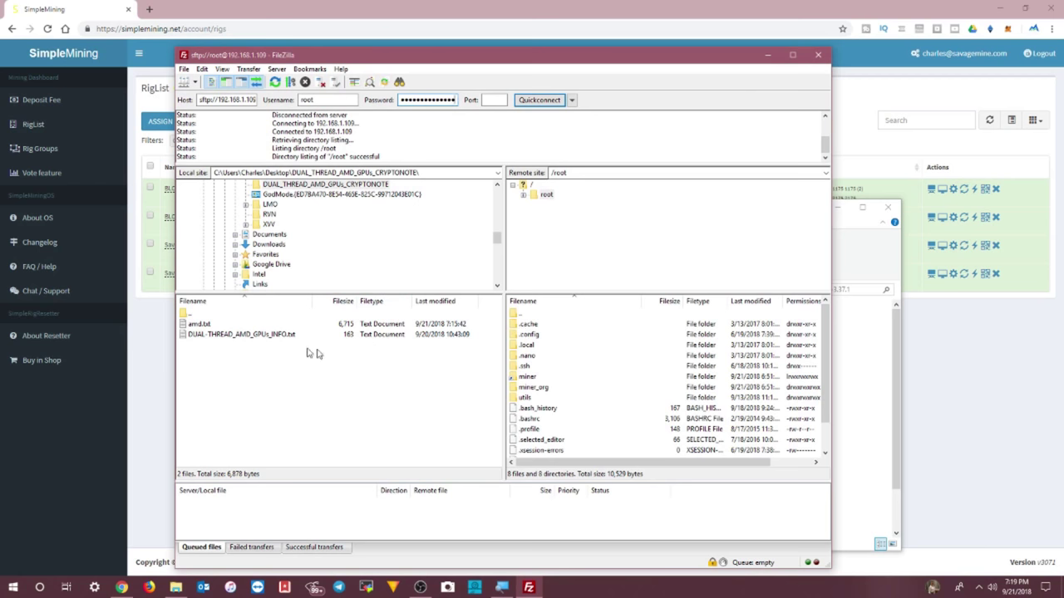
pyautogui.doubleClick(533, 387)
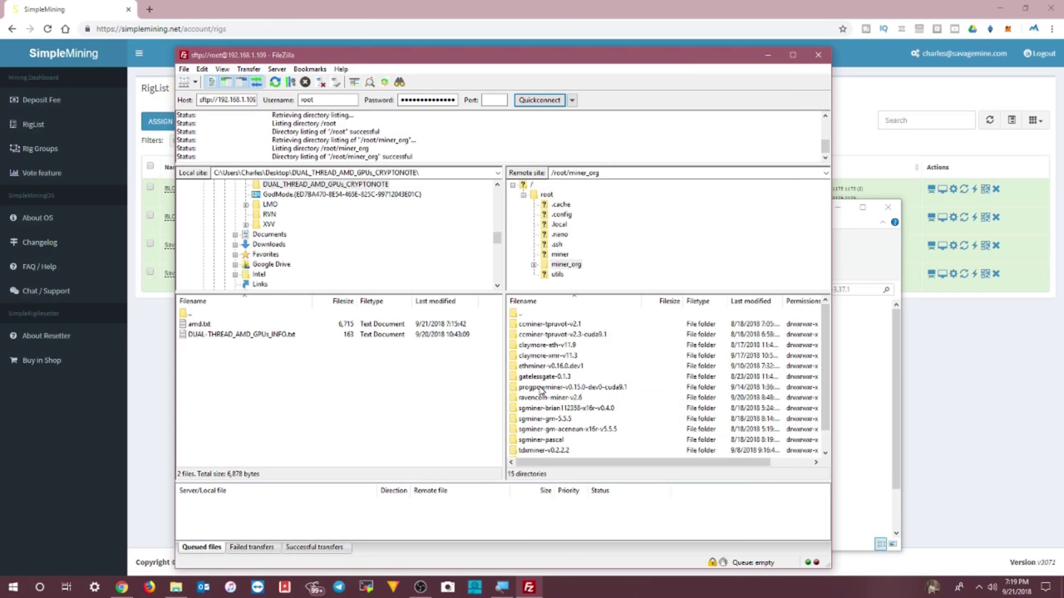
pyautogui.scroll(-1, 541, 391)
# Open the rig's xmr-stak-v2.4.7-cuda9.1 folder and view its amd.txt with View/Edit.
pyautogui.doubleClick(555, 445)
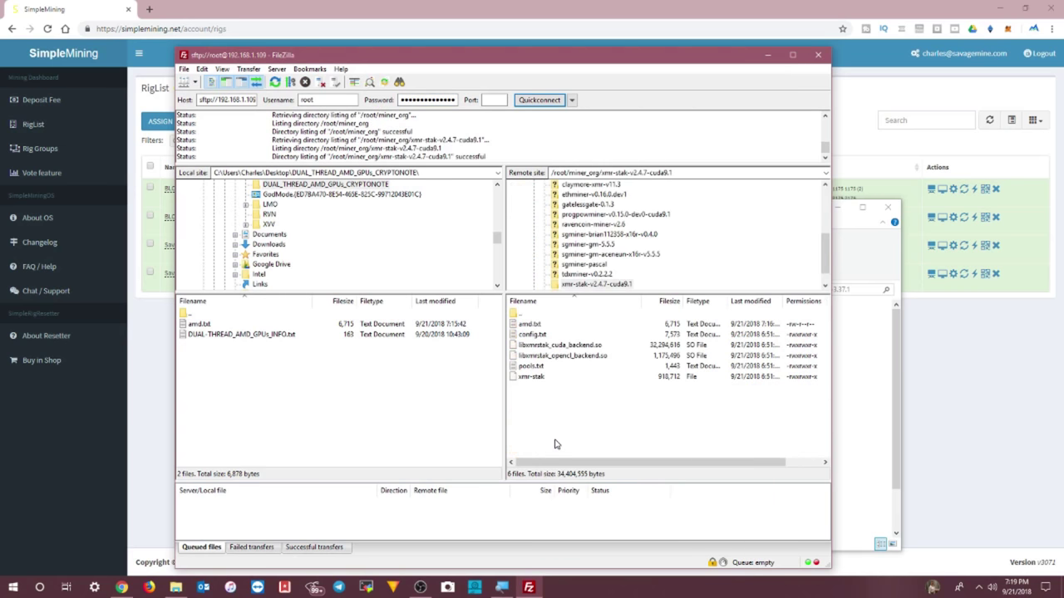
pyautogui.rightClick(531, 326)
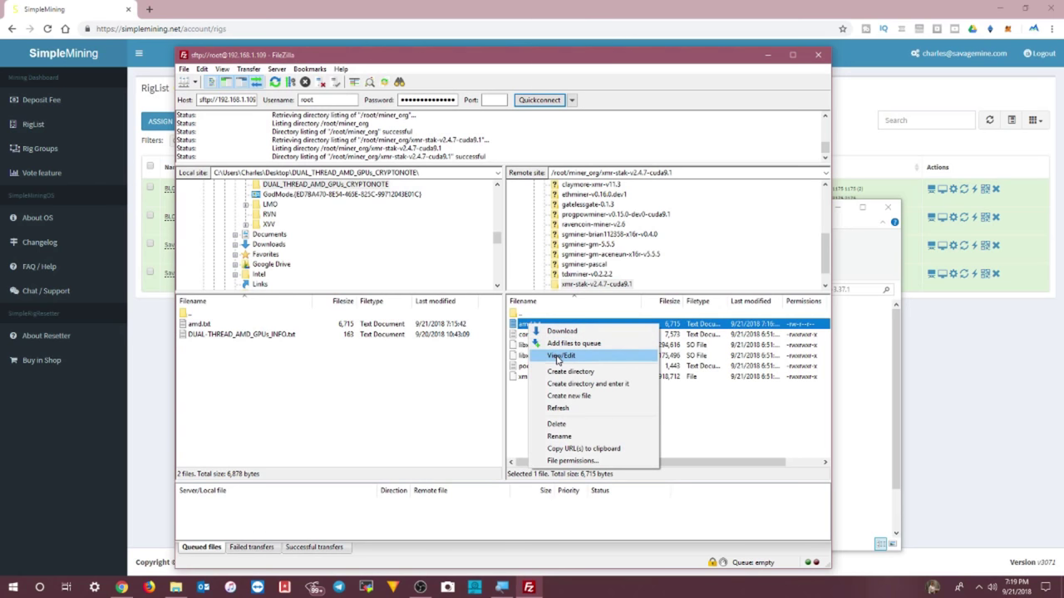
pyautogui.click(558, 358)
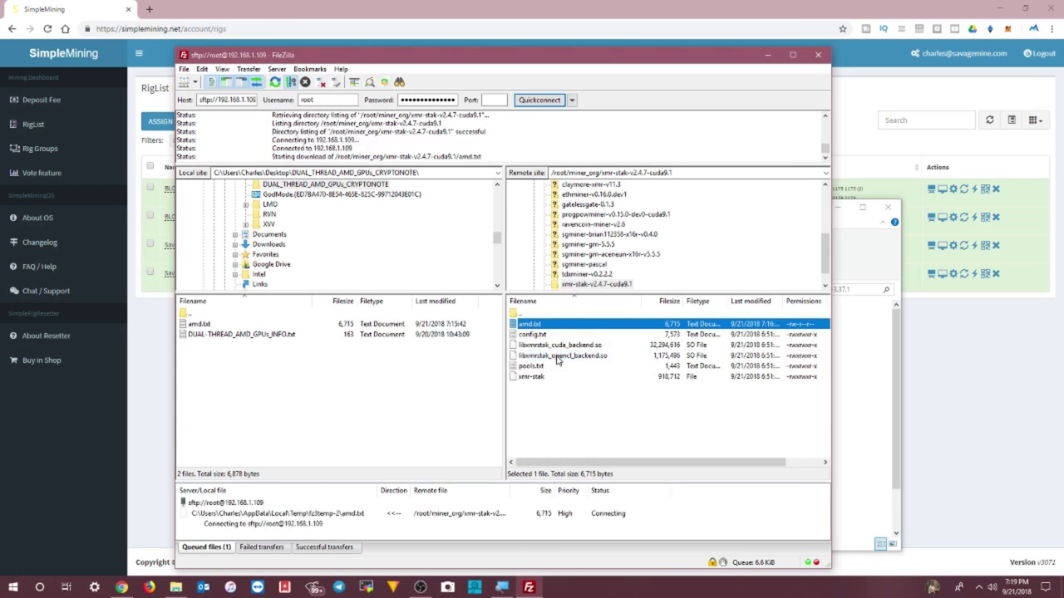
# Scroll through amd.txt in Notepad to the final GPU thread entry, then close it.
pyautogui.scroll(-8, 403, 349)
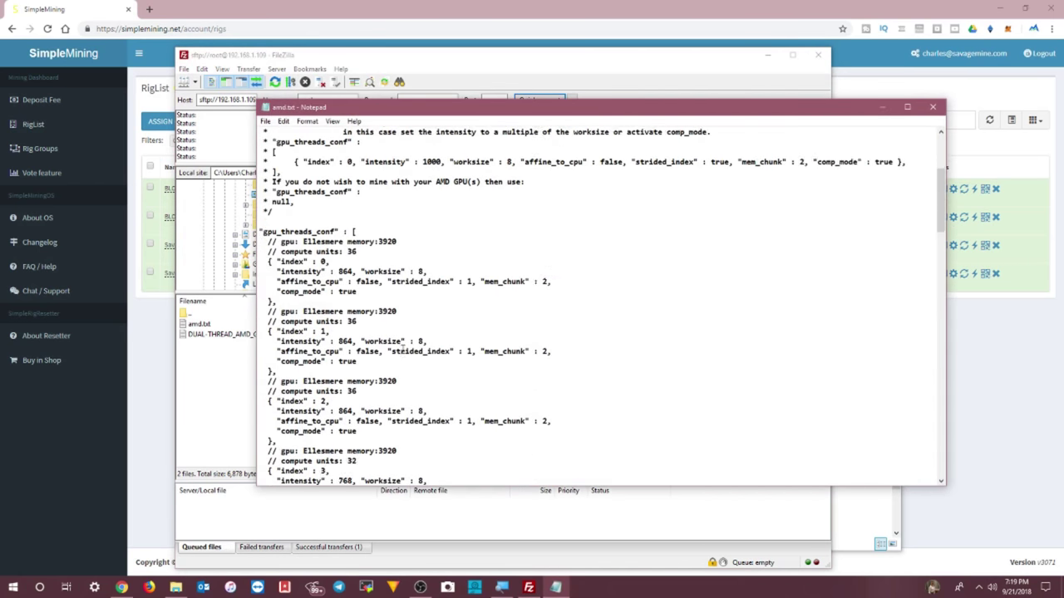
pyautogui.scroll(-13, 324, 353)
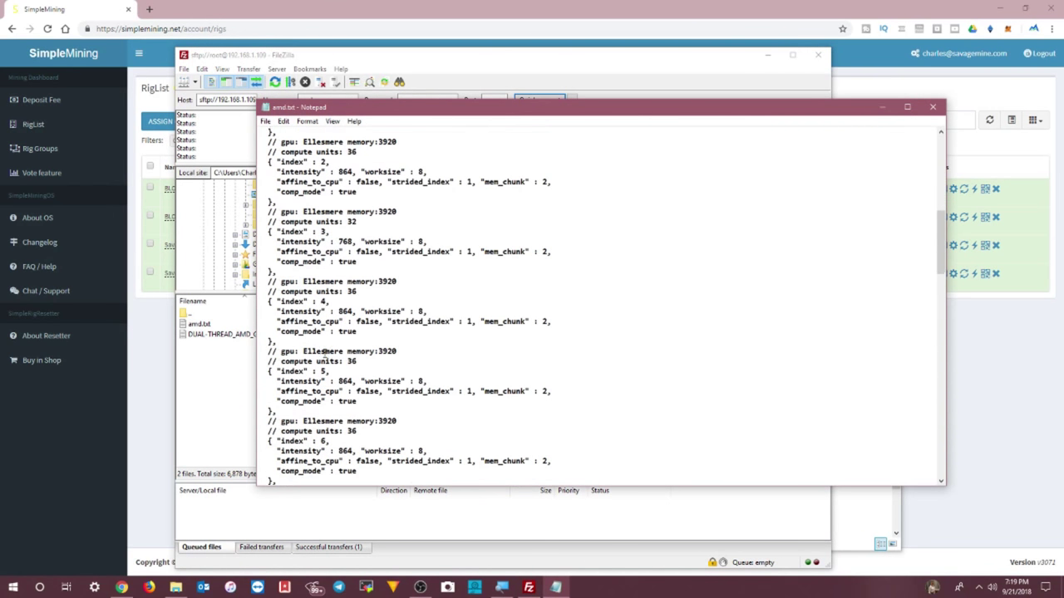
pyautogui.scroll(-9, 324, 353)
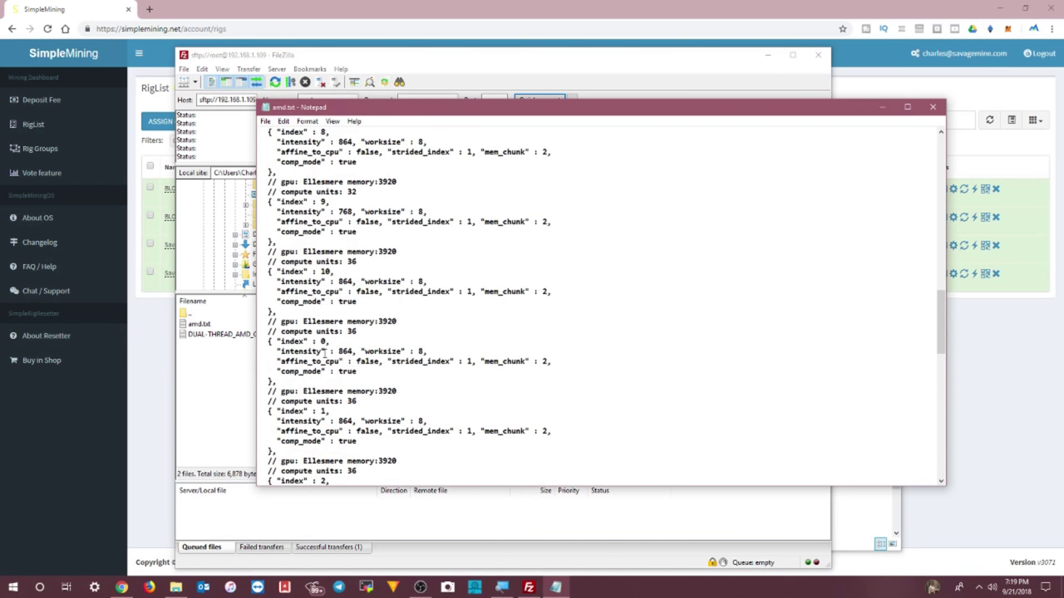
pyautogui.scroll(14, 324, 353)
pyautogui.scroll(-9, 325, 353)
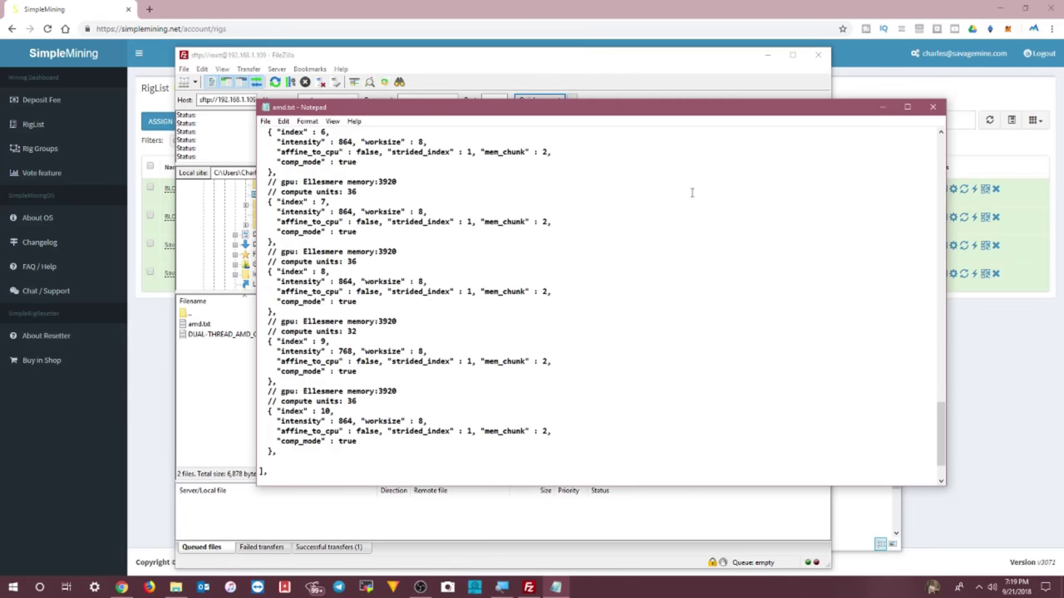
pyautogui.click(934, 109)
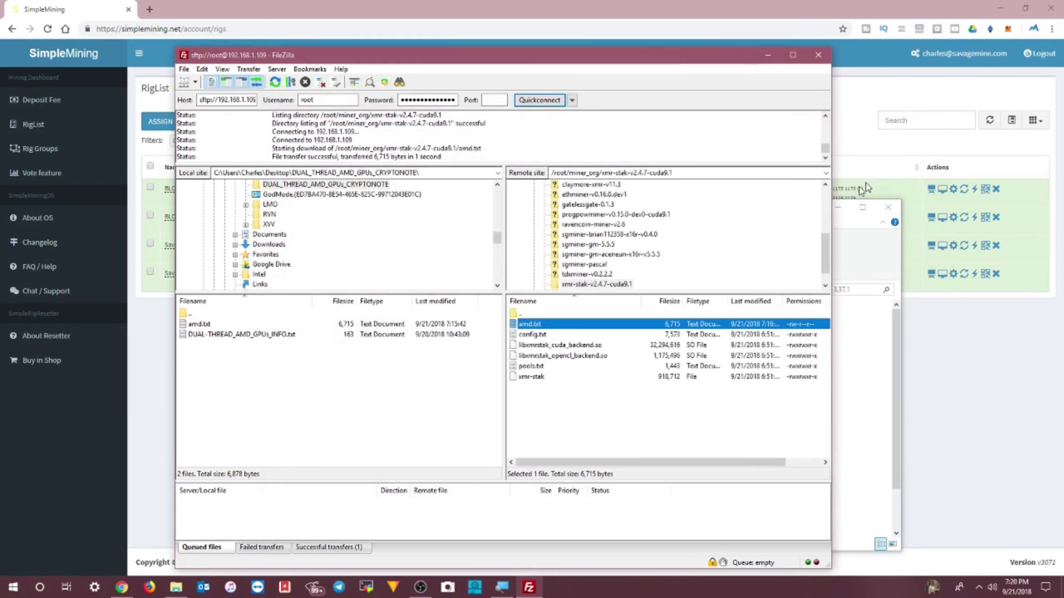
# Close FileZilla, confirming with Yes, and close the File Explorer window.
pyautogui.click(819, 56)
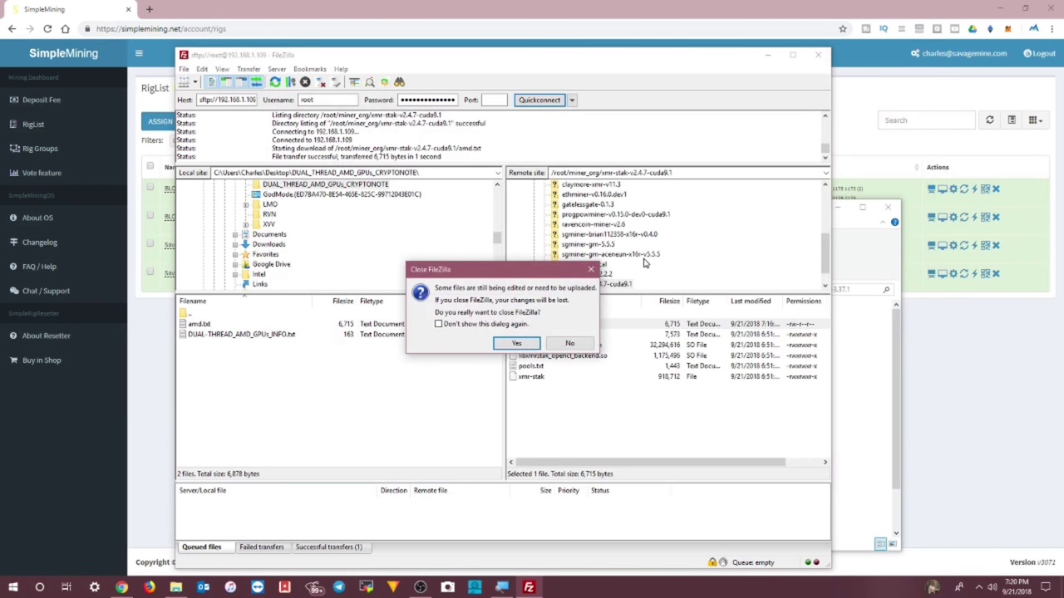
pyautogui.click(515, 344)
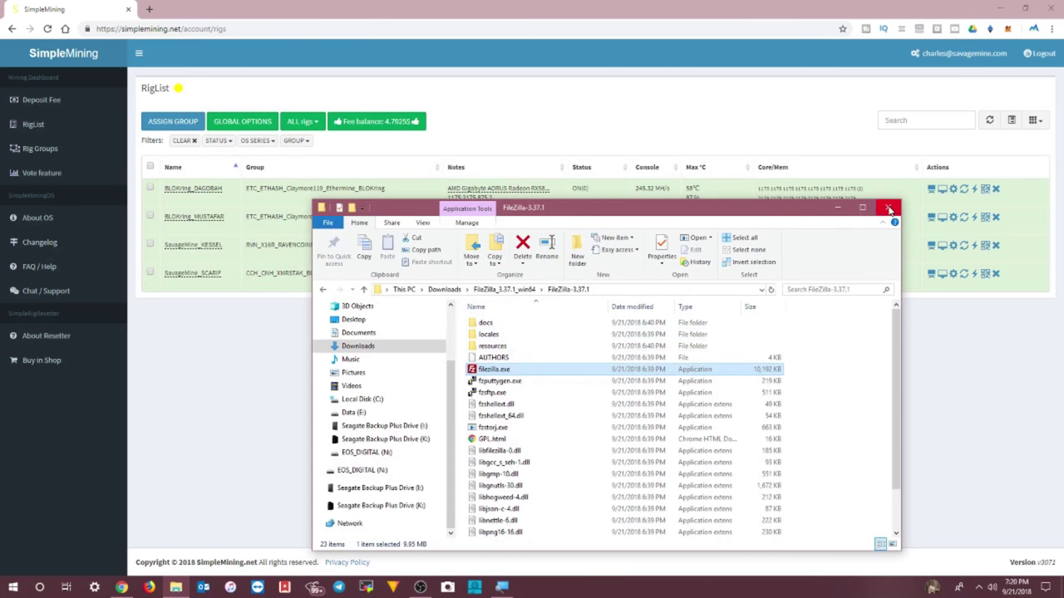
pyautogui.click(888, 210)
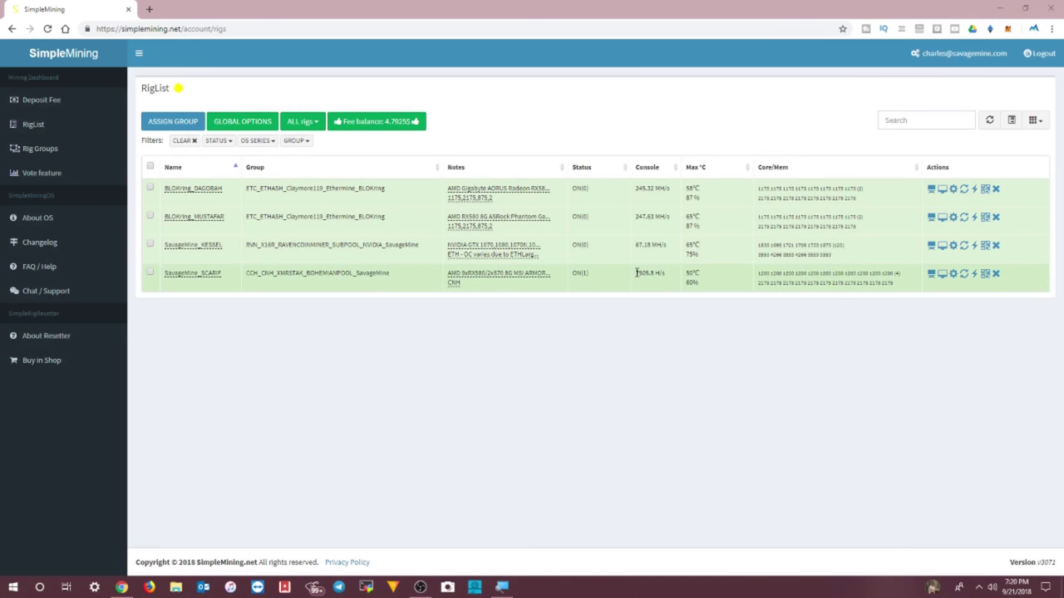
# Copy the SCARIF rig's 7505.8 H/s console hashrate and open a new File Explorer window.
pyautogui.moveTo(635, 272); pyautogui.dragTo(664, 273)
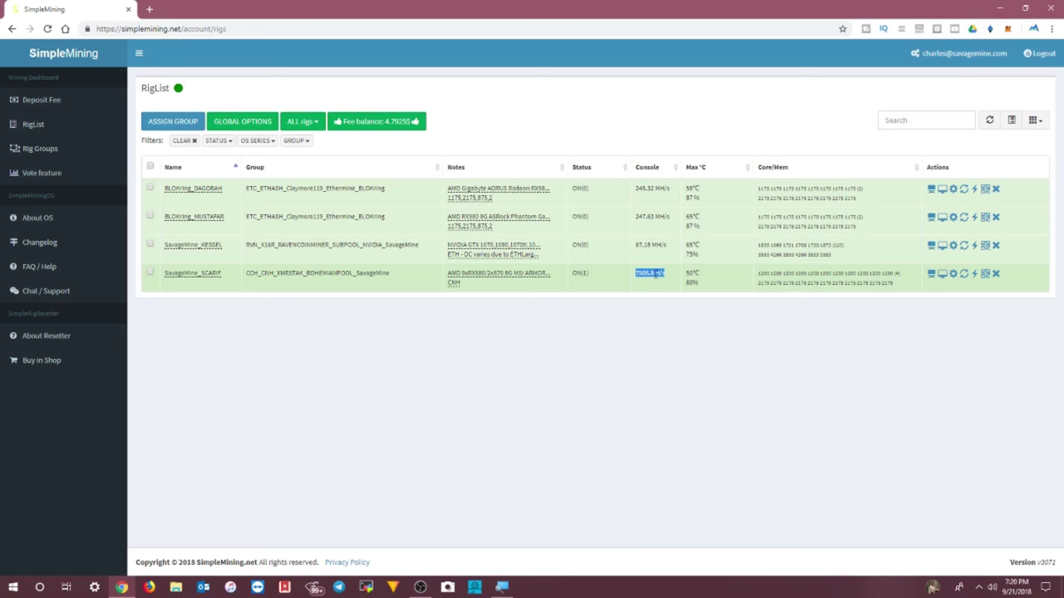
pyautogui.rightClick(655, 273)
pyautogui.click(669, 282)
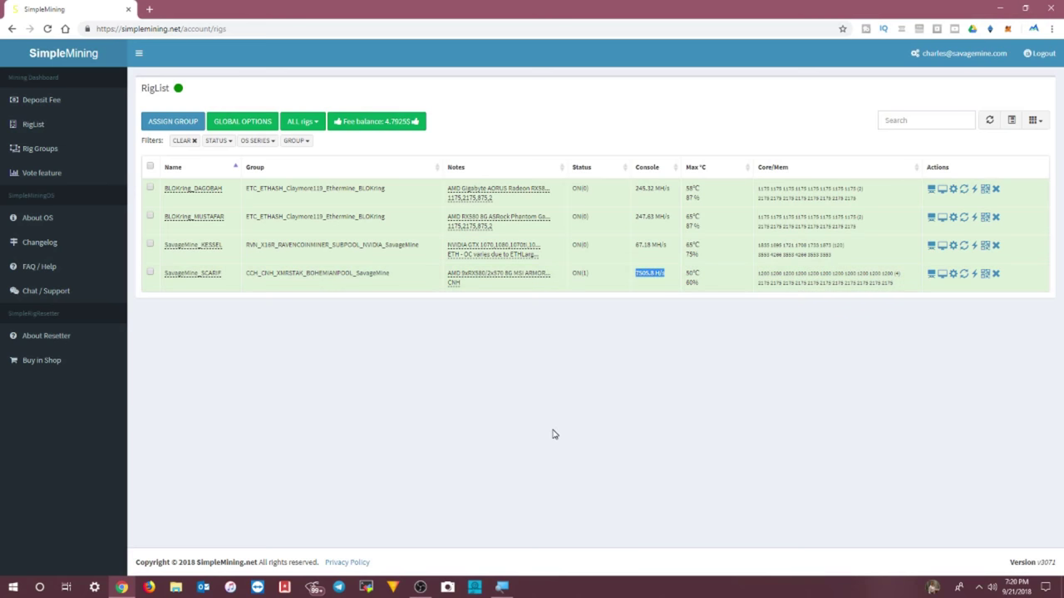
pyautogui.click(175, 587)
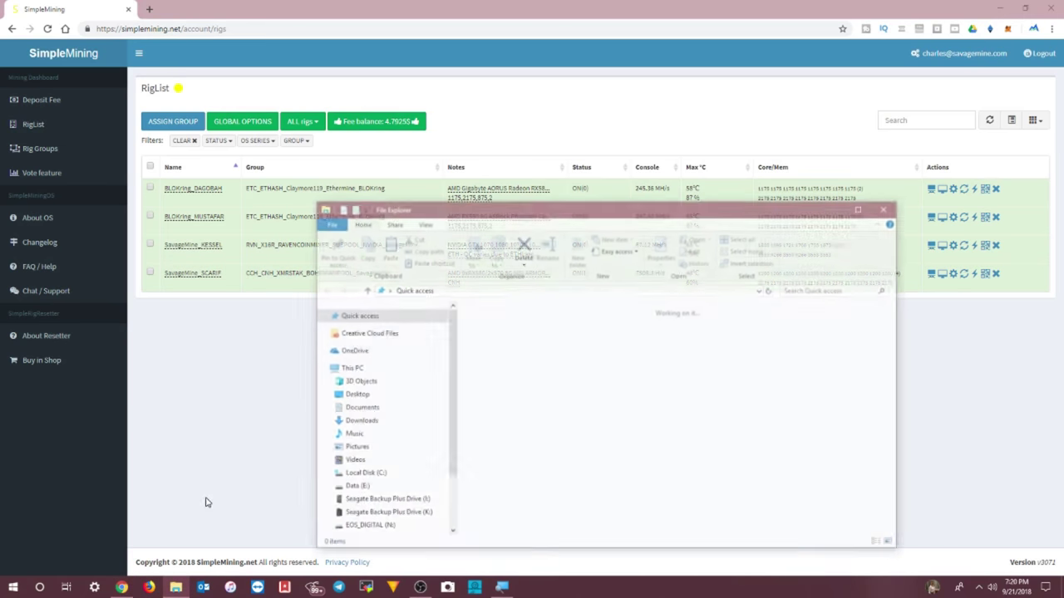
# Open DUAL-THREAD_AMD_GPUs_INFO.txt from the Desktop's DUAL_THREAD_AMD_GPUs_CRYPTONOTE folder.
pyautogui.click(353, 396)
pyautogui.doubleClick(679, 336)
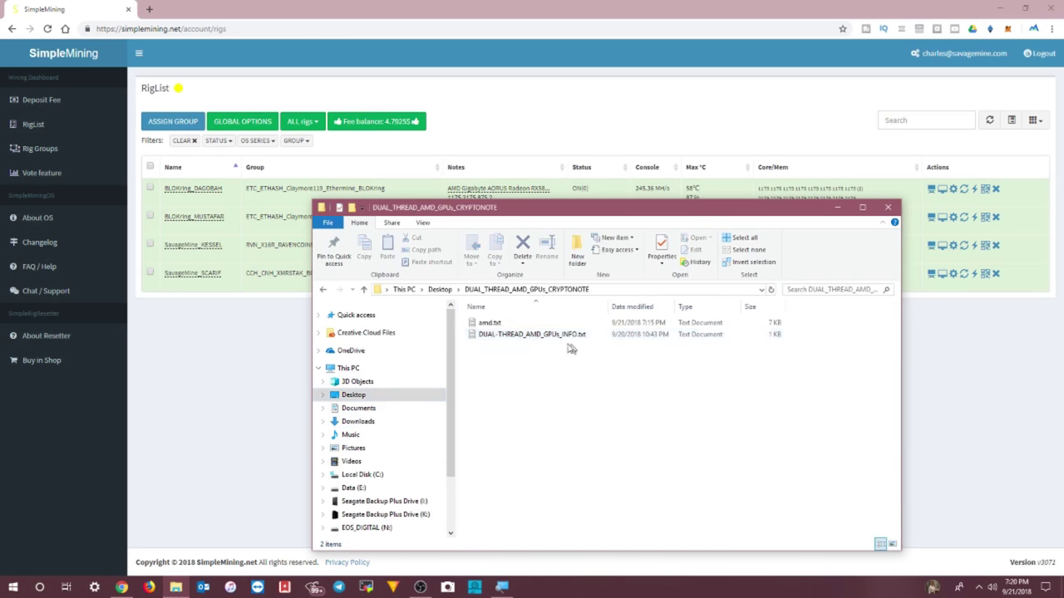
pyautogui.doubleClick(509, 336)
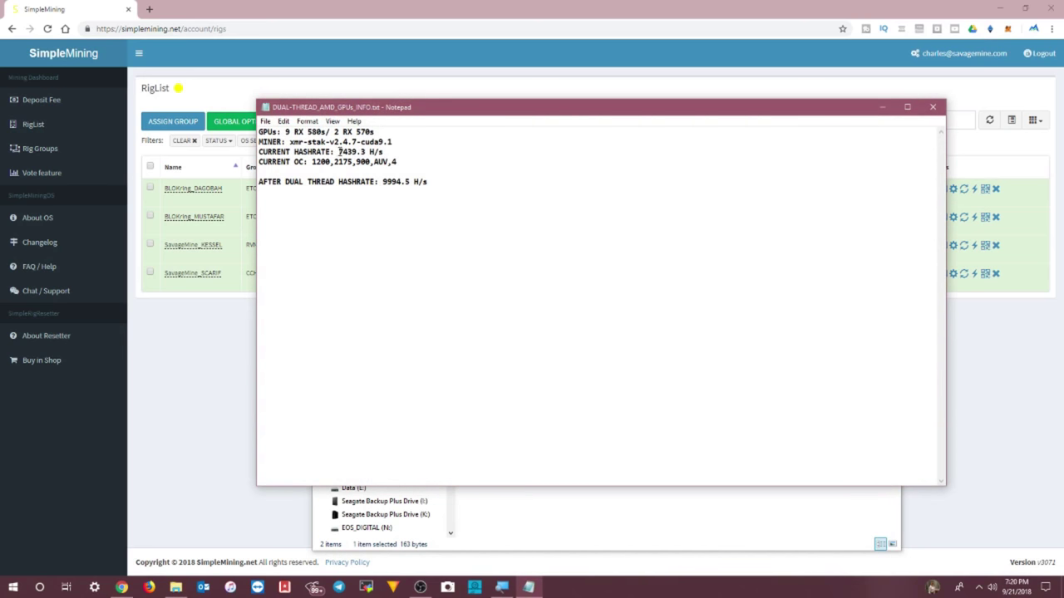
# Replace CURRENT HASHRATE 7439.3 H/s with the pasted 7505.8 H/s and save the file.
pyautogui.moveTo(339, 152); pyautogui.dragTo(384, 153)
pyautogui.rightClick(372, 150)
pyautogui.click(398, 201)
pyautogui.click(266, 122)
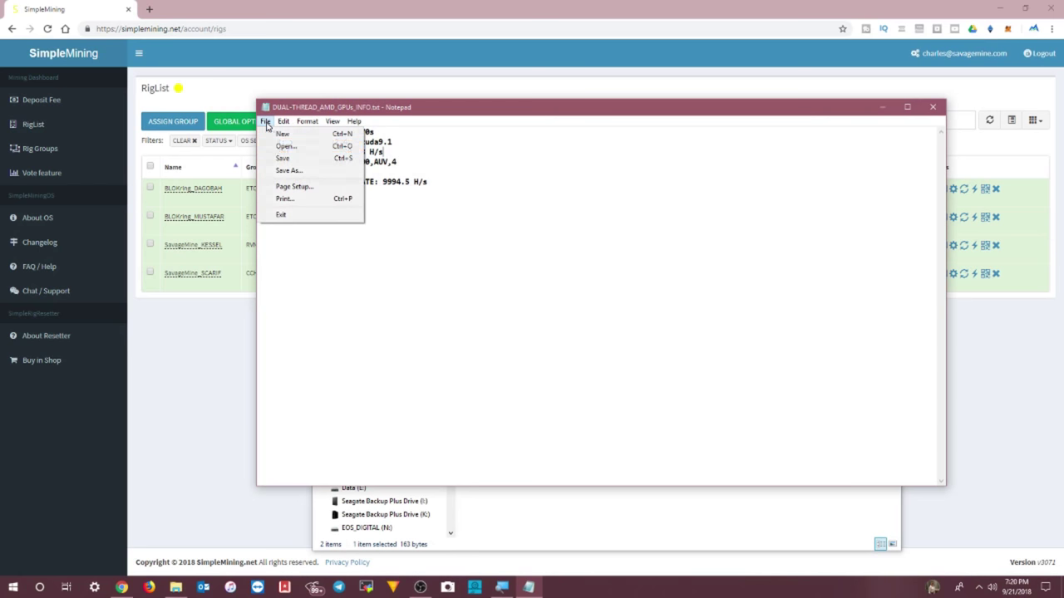
pyautogui.click(281, 158)
pyautogui.click(174, 400)
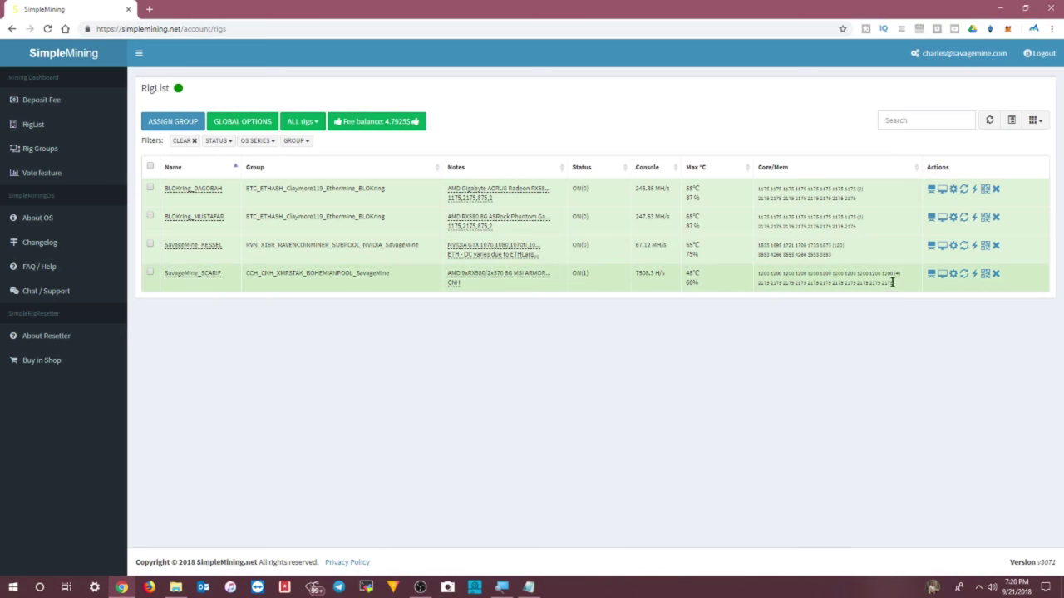
# Open the SavageMine_SCARIF miner console and review its per-GPU hashrate report totalling about 7509 H/s.
pyautogui.click(974, 273)
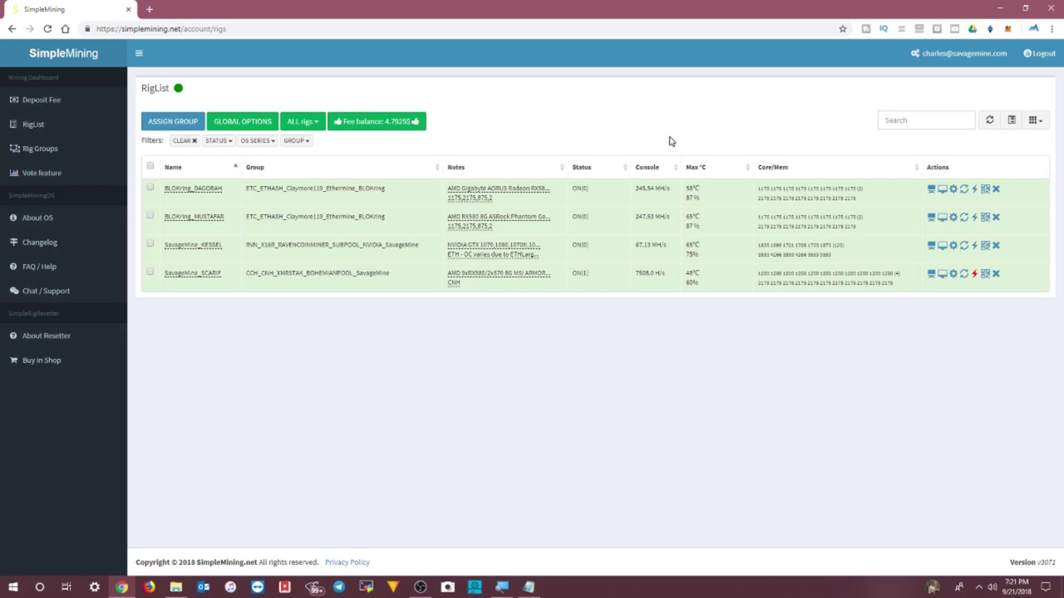
pyautogui.moveTo(694, 283)
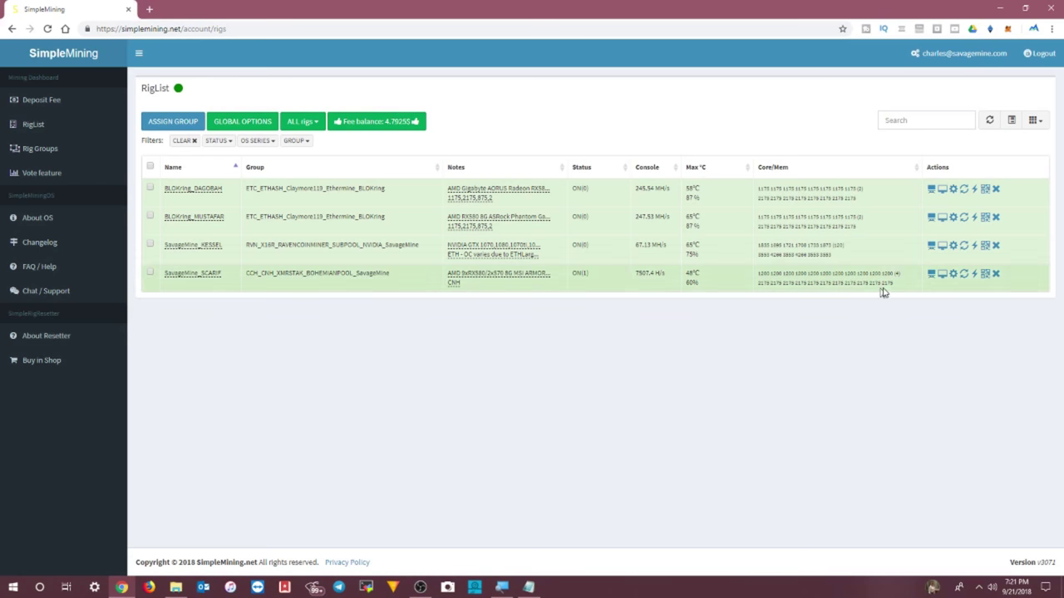
pyautogui.click(929, 276)
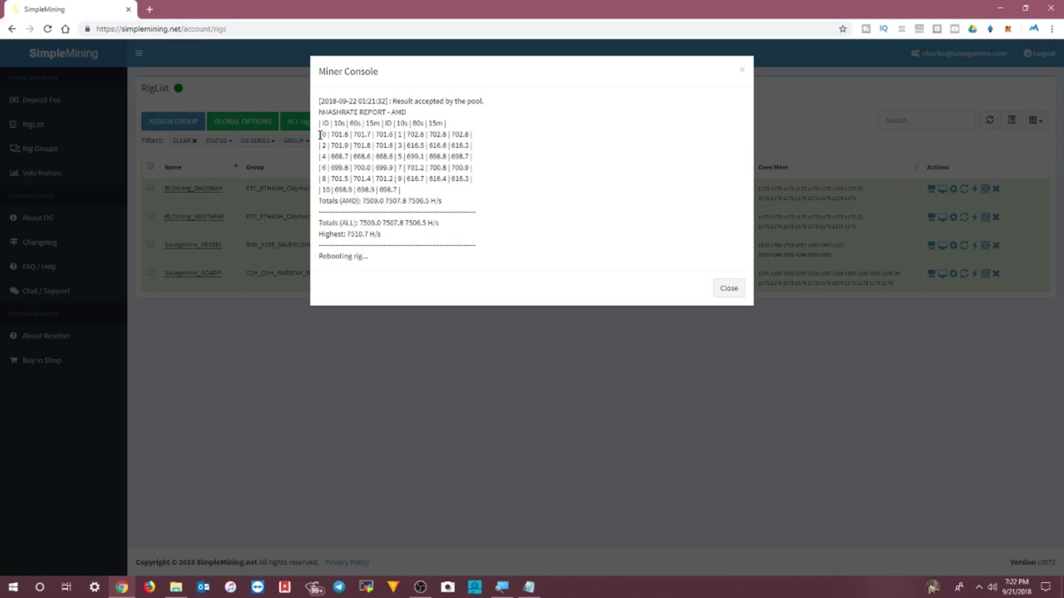
pyautogui.moveTo(321, 134); pyautogui.dragTo(443, 198)
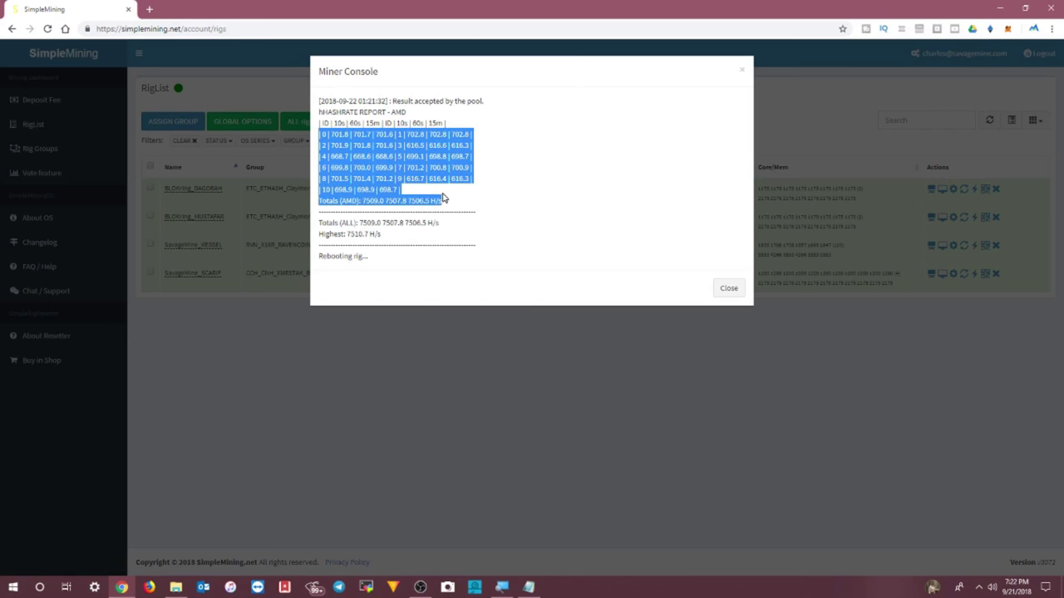
pyautogui.click(335, 143)
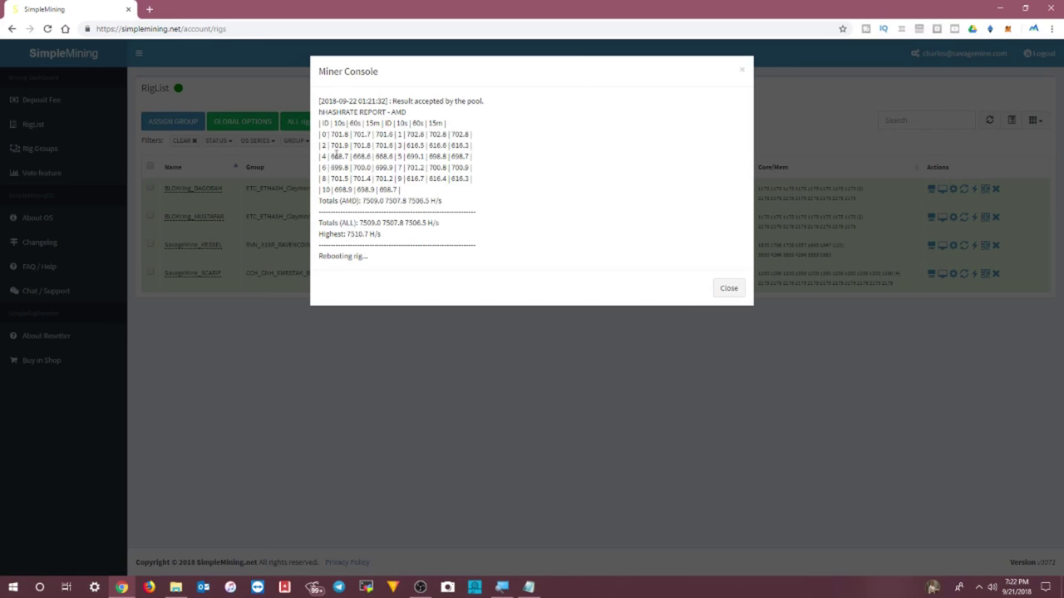
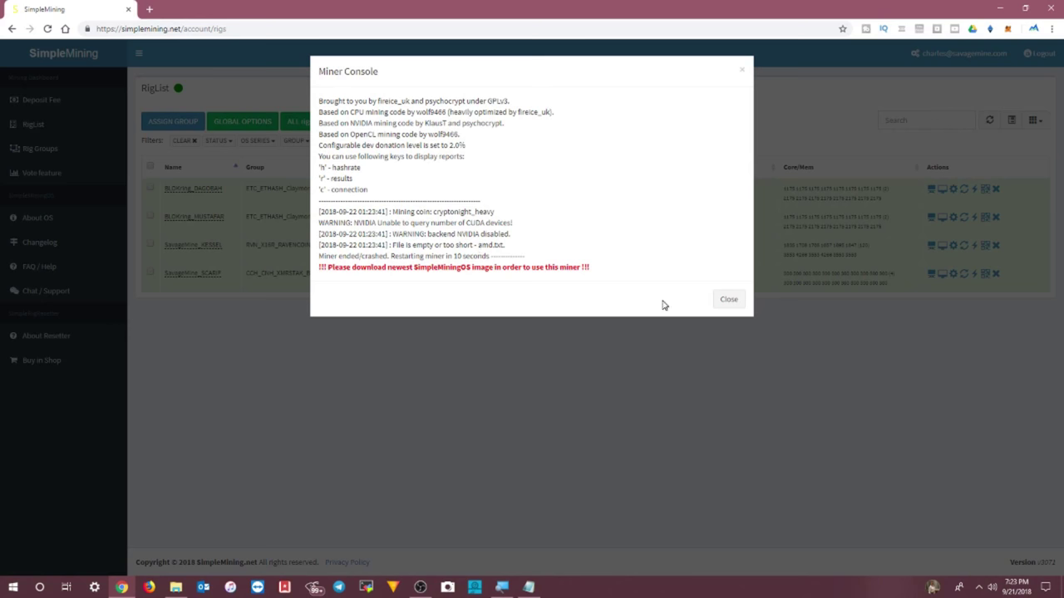
# Close the Miner Console showing the crashed cryptonight_heavy miner to return to the RigList.
pyautogui.click(731, 303)
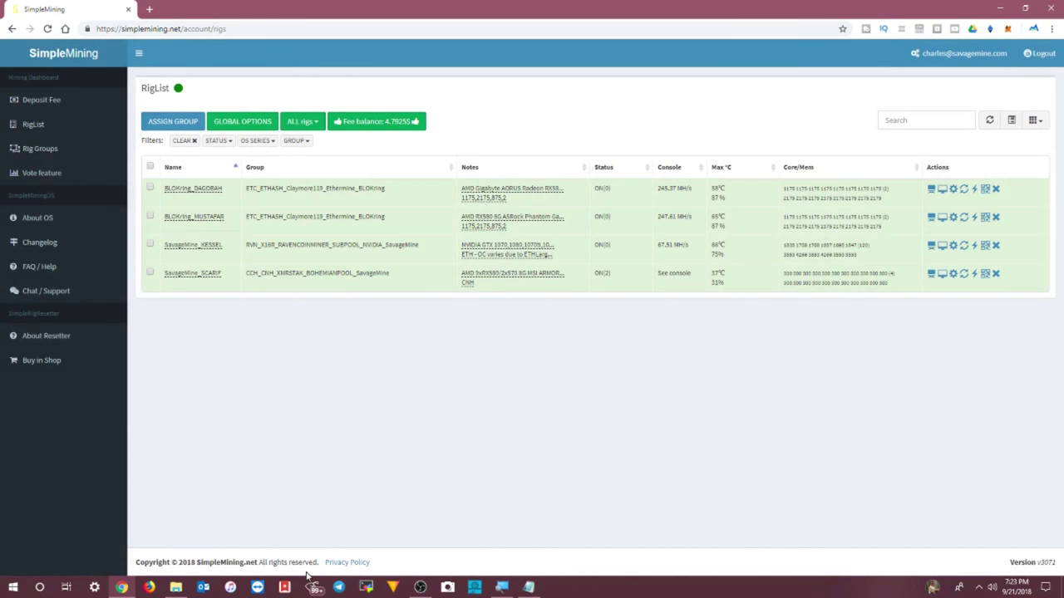
# Launch filezilla.exe from Downloads > FileZilla_3.37.1_win64 > FileZilla-3.37.1.
pyautogui.click(175, 587)
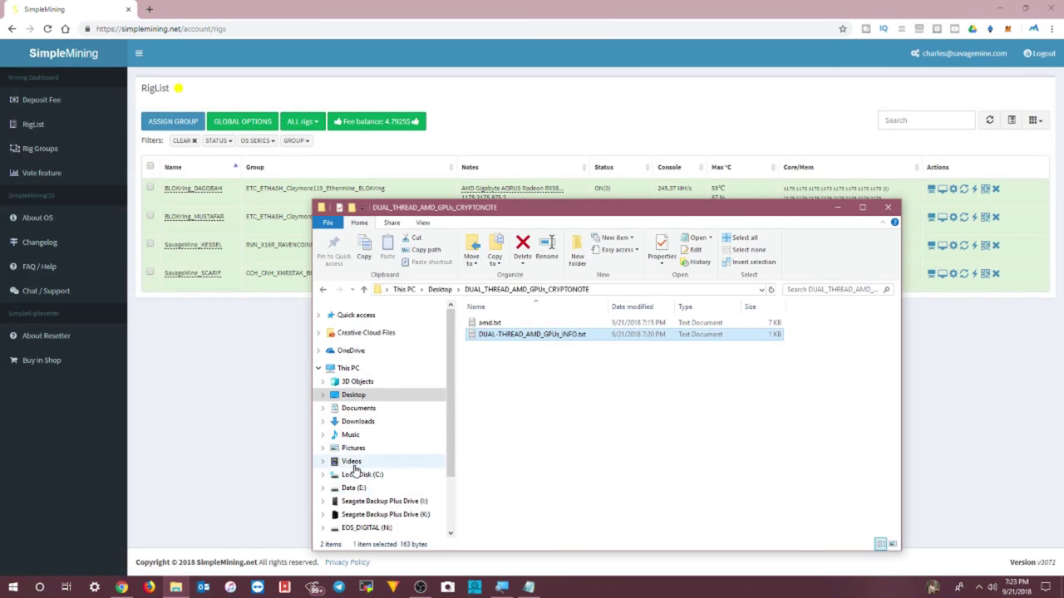
pyautogui.click(358, 421)
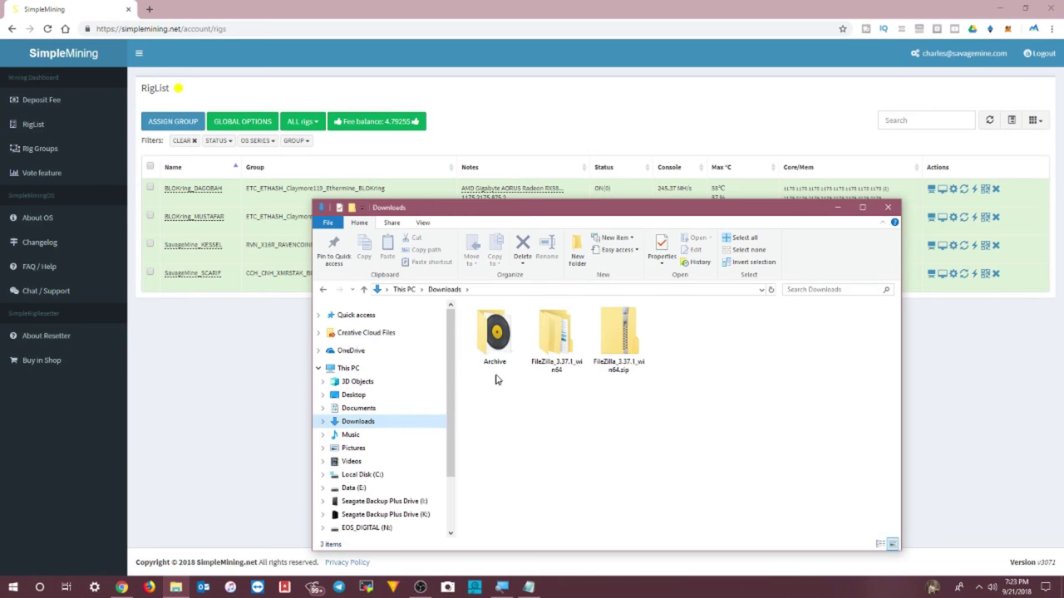
pyautogui.doubleClick(552, 347)
pyautogui.doubleClick(498, 324)
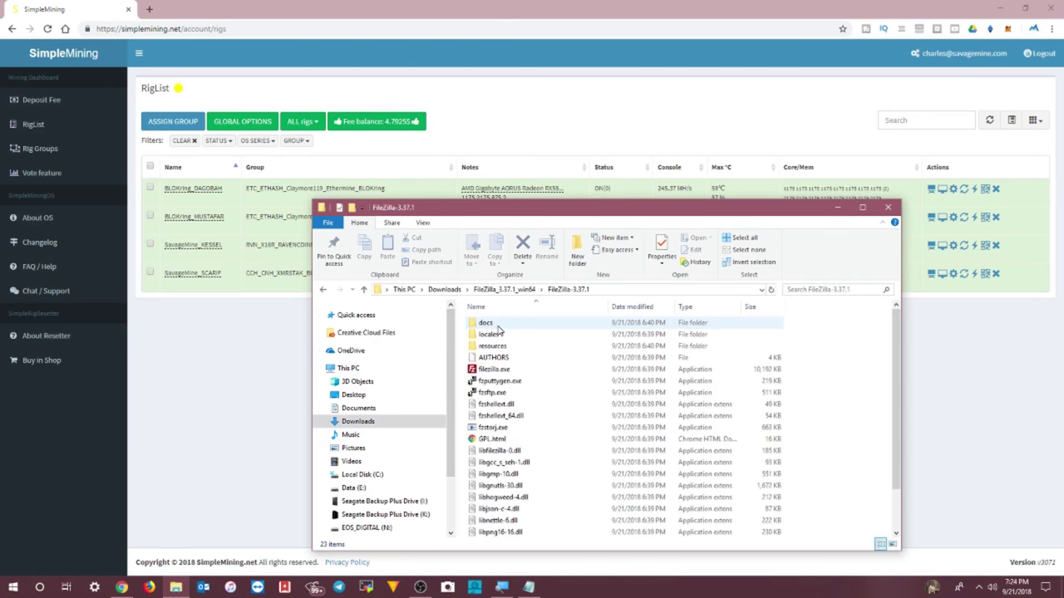
pyautogui.doubleClick(494, 369)
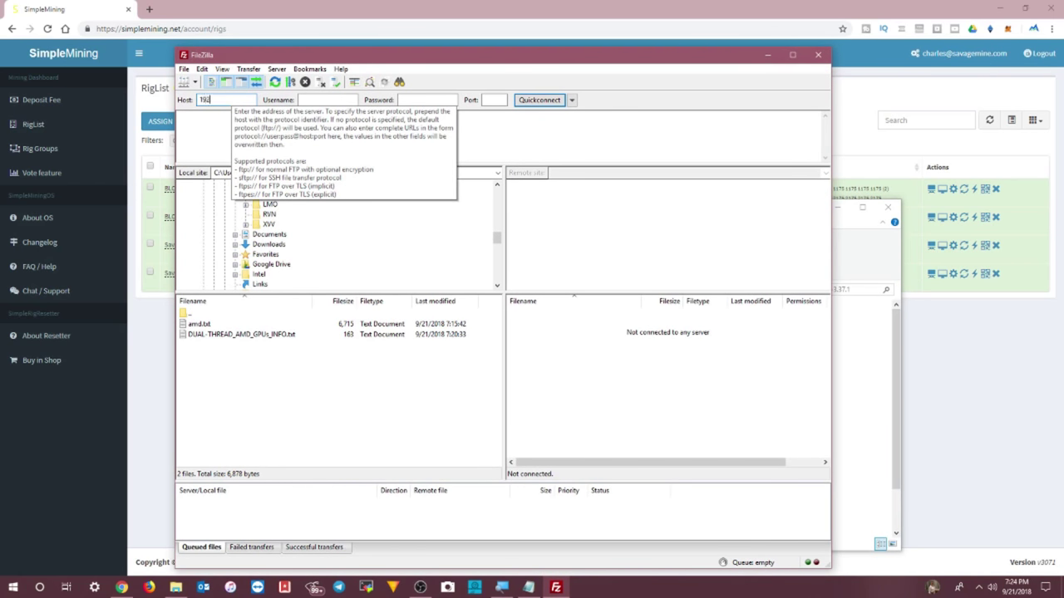
# Quickconnect to 192.168.1.109 as root with the rig password on port 22, retrying after the authentication error.
pyautogui.write('8.1.109')
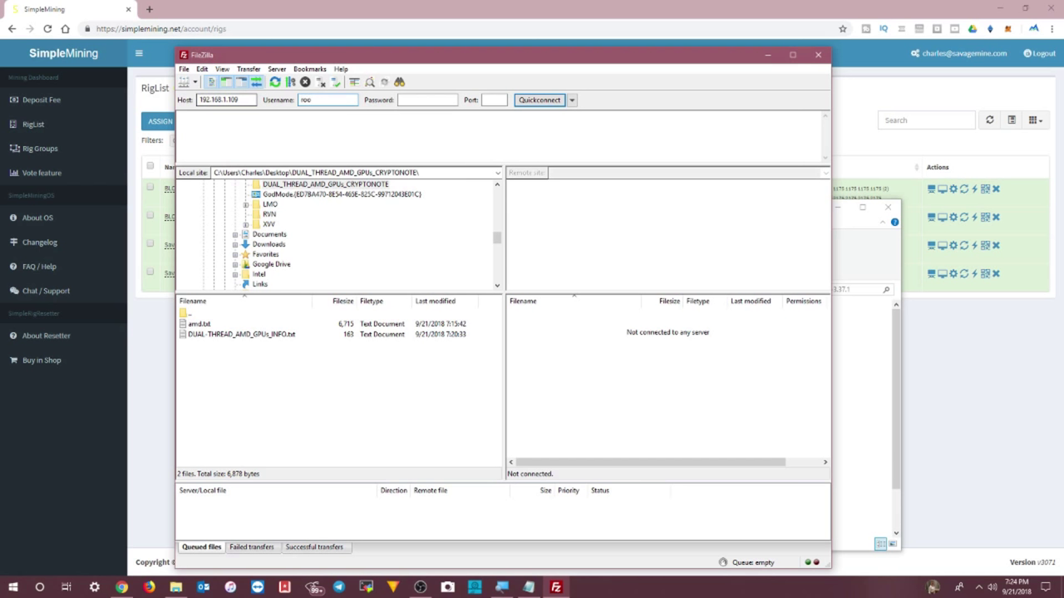
pyautogui.press('Tab')
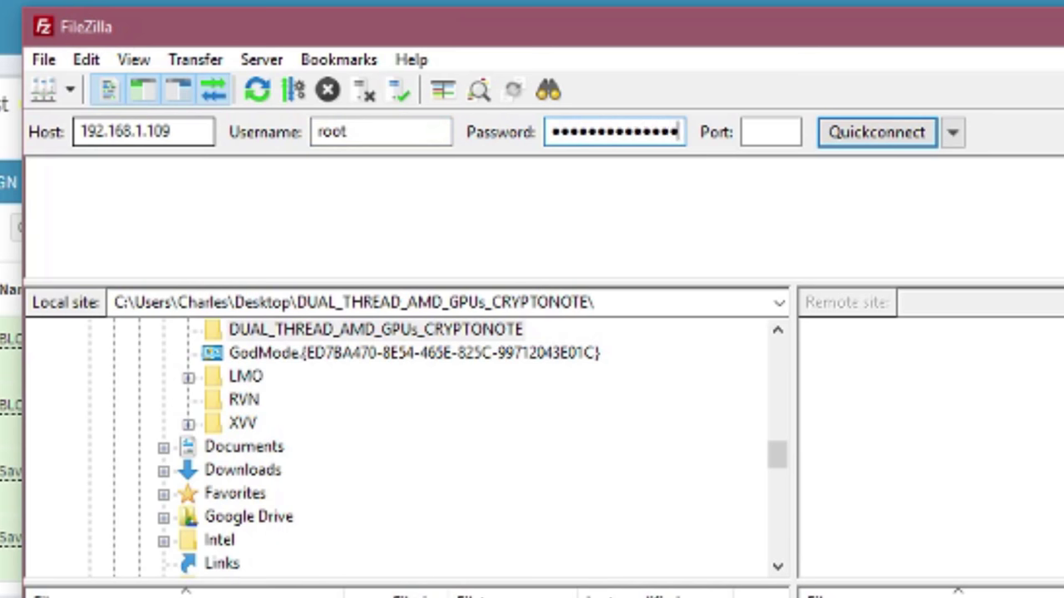
pyautogui.click(770, 131)
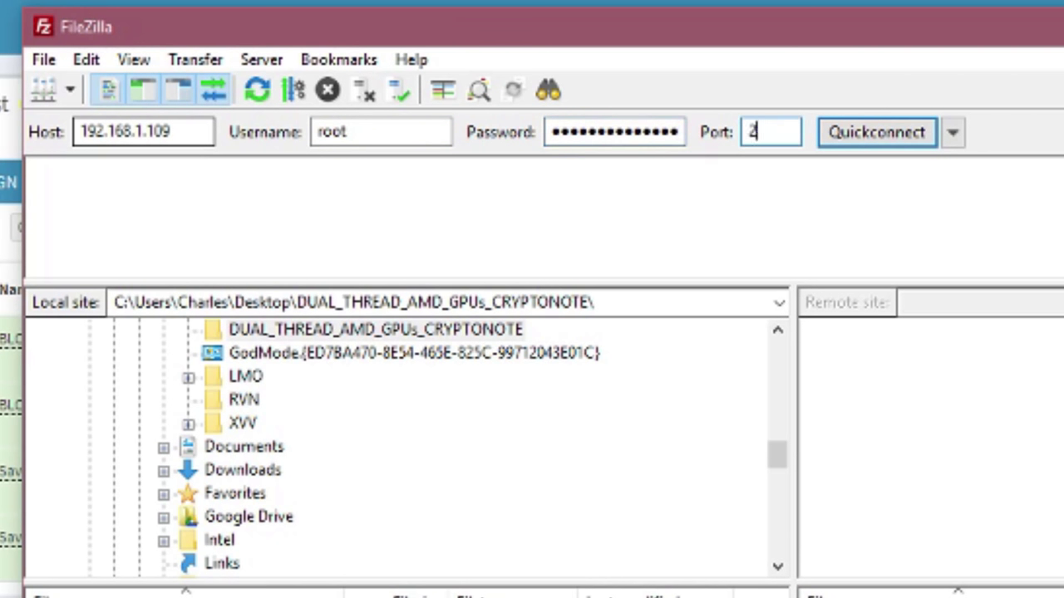
pyautogui.press('Return')
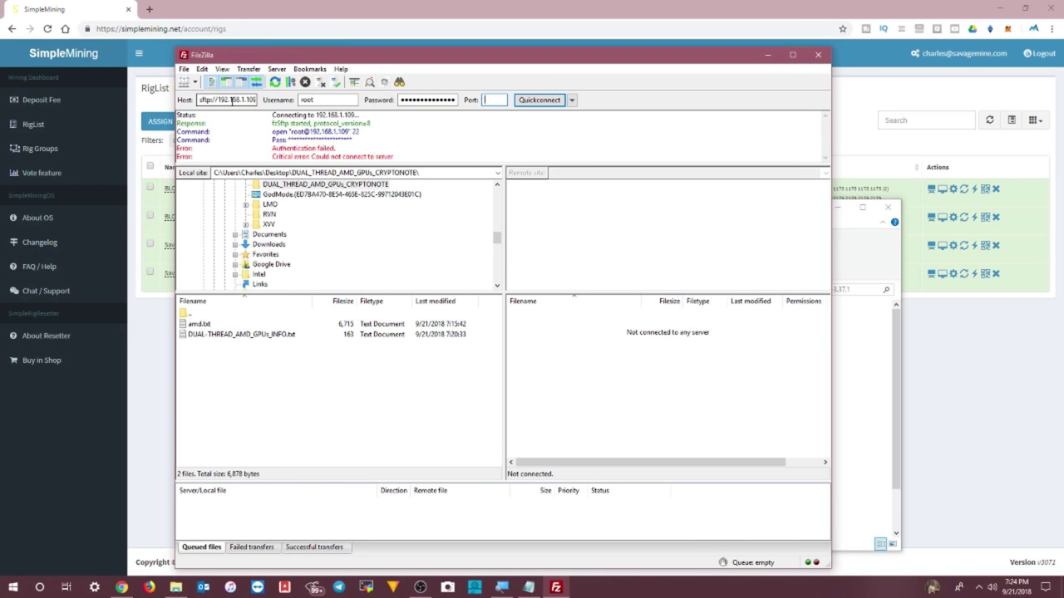
pyautogui.press('Tab')
pyautogui.press('Tab')
pyautogui.press('Return')
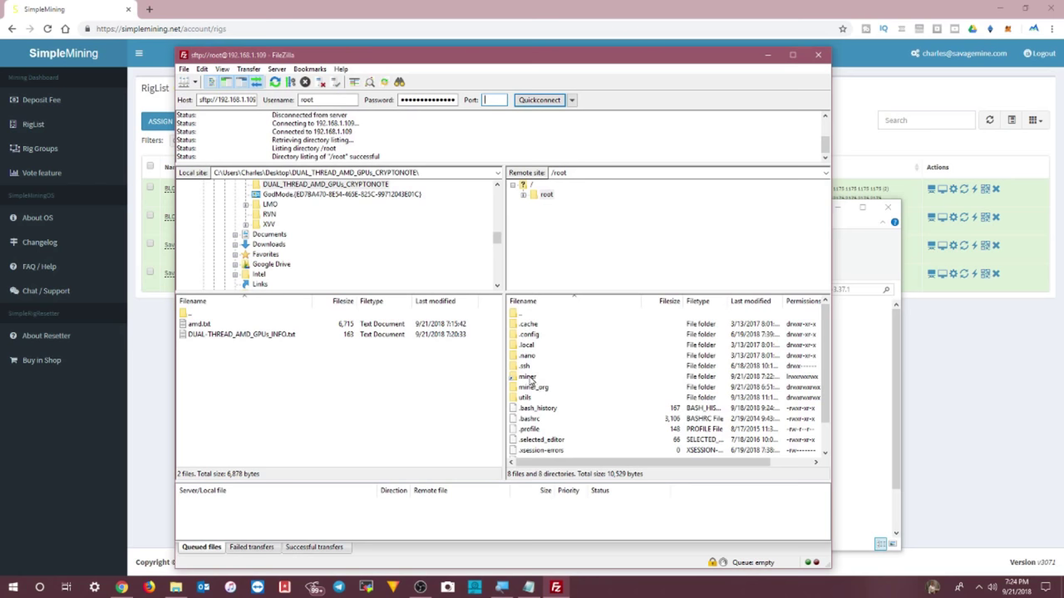
# View the amd.txt in the /var/tmp miner's xmr-stak-v2.4.7-cuda9.1 folder and close it.
pyautogui.doubleClick(531, 380)
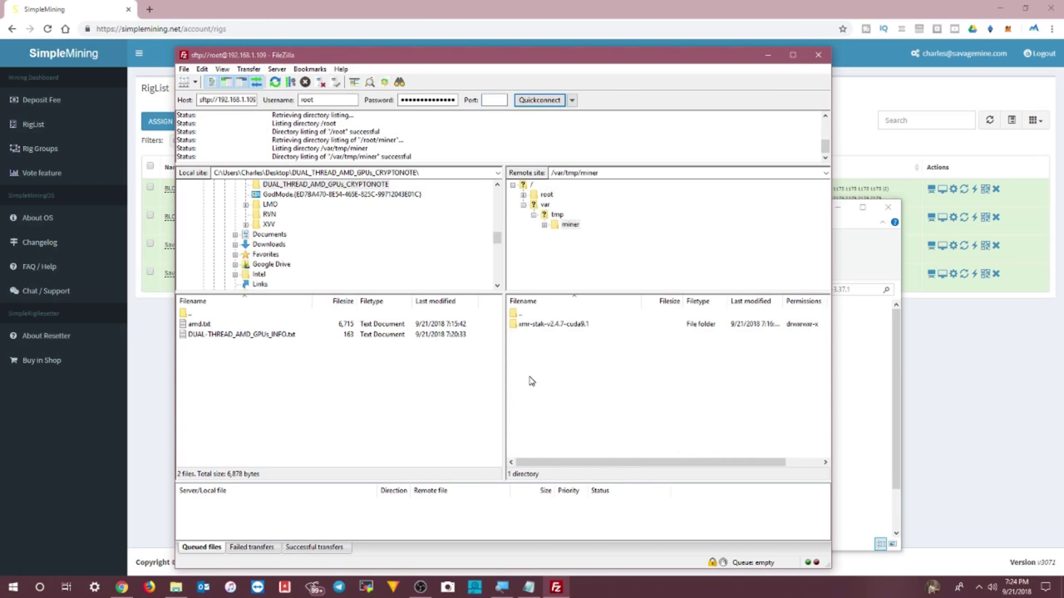
pyautogui.doubleClick(538, 325)
pyautogui.rightClick(536, 324)
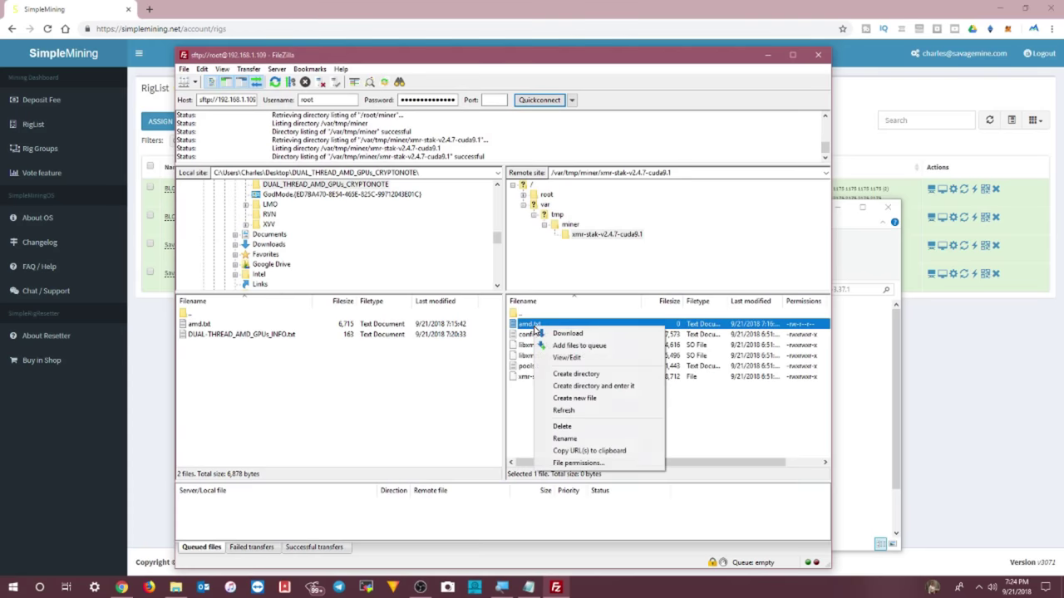
pyautogui.click(555, 358)
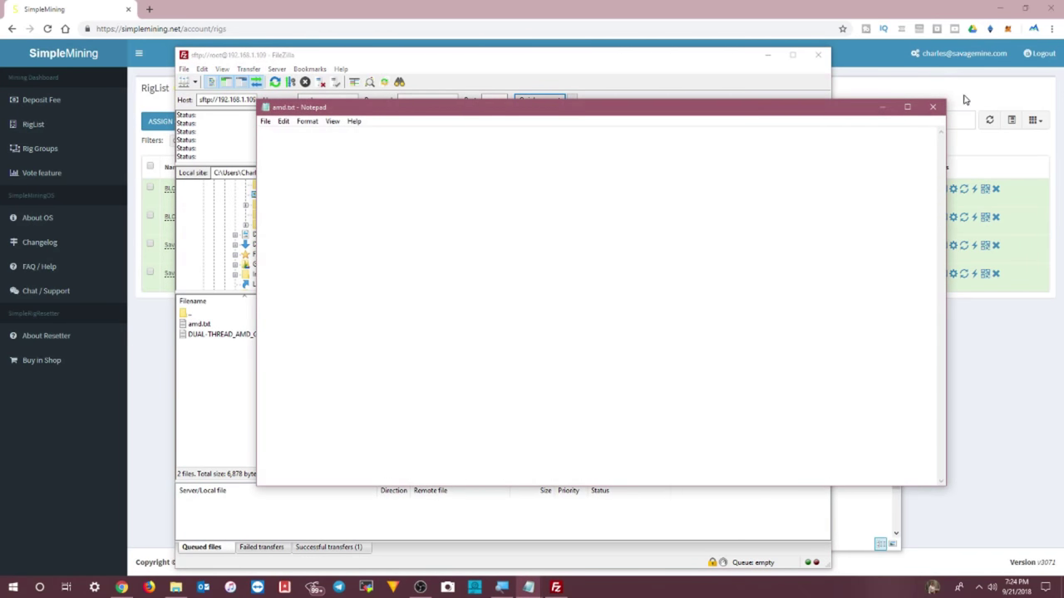
pyautogui.click(933, 107)
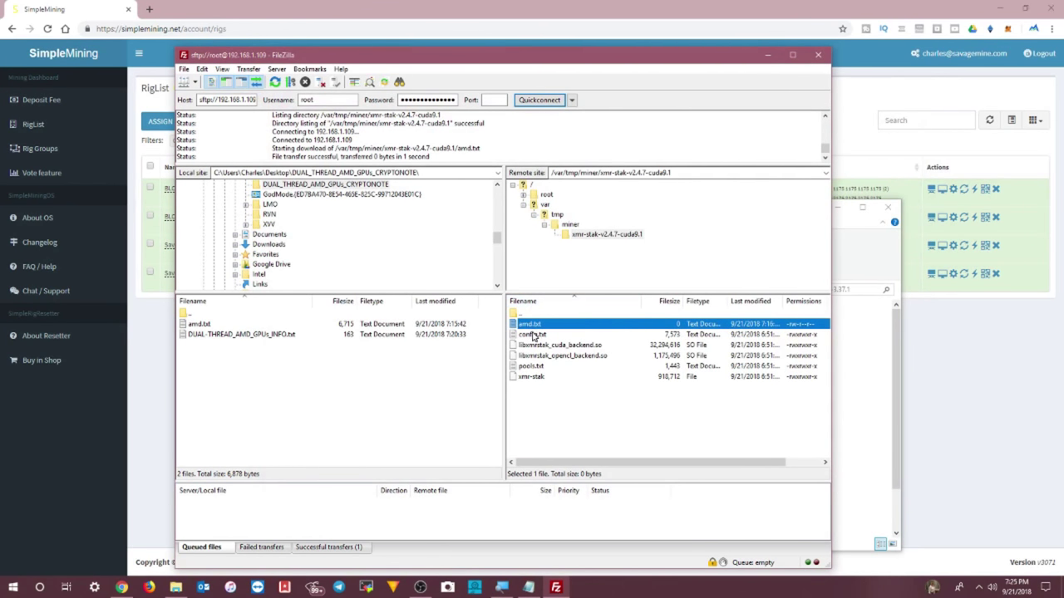
# Open /root/miner_org/xmr-stak-v2.4.7-cuda9.1 and view its amd.txt, confirming it is empty.
pyautogui.click(546, 196)
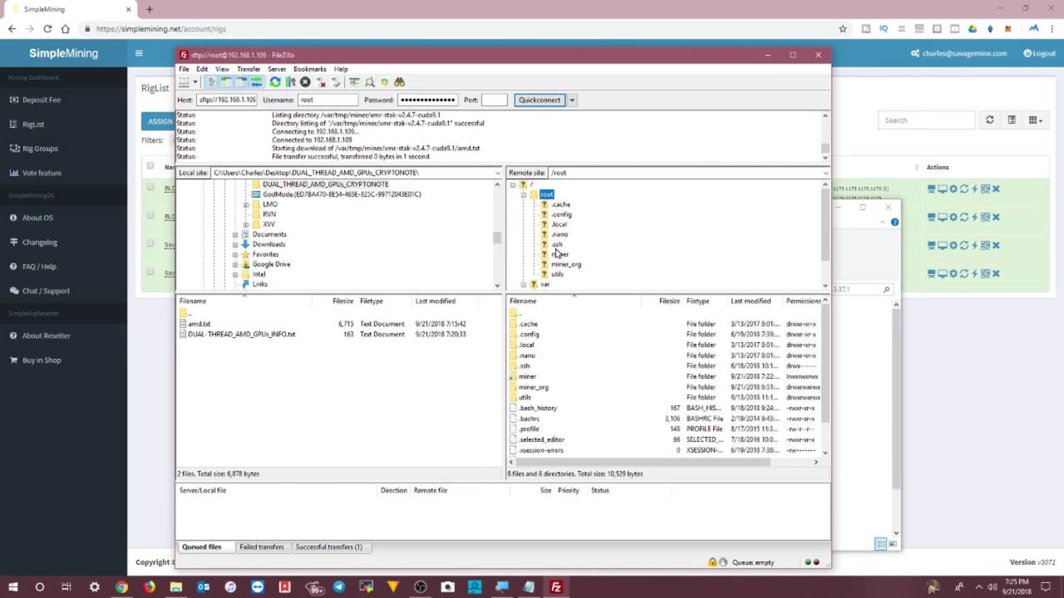
pyautogui.click(560, 269)
pyautogui.scroll(-4, 574, 283)
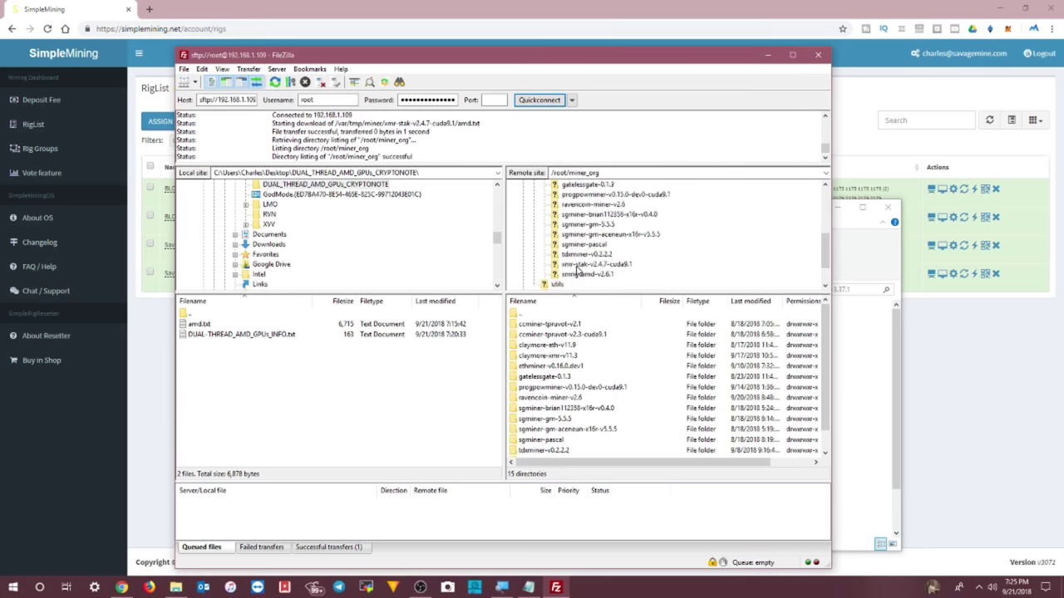
pyautogui.click(580, 228)
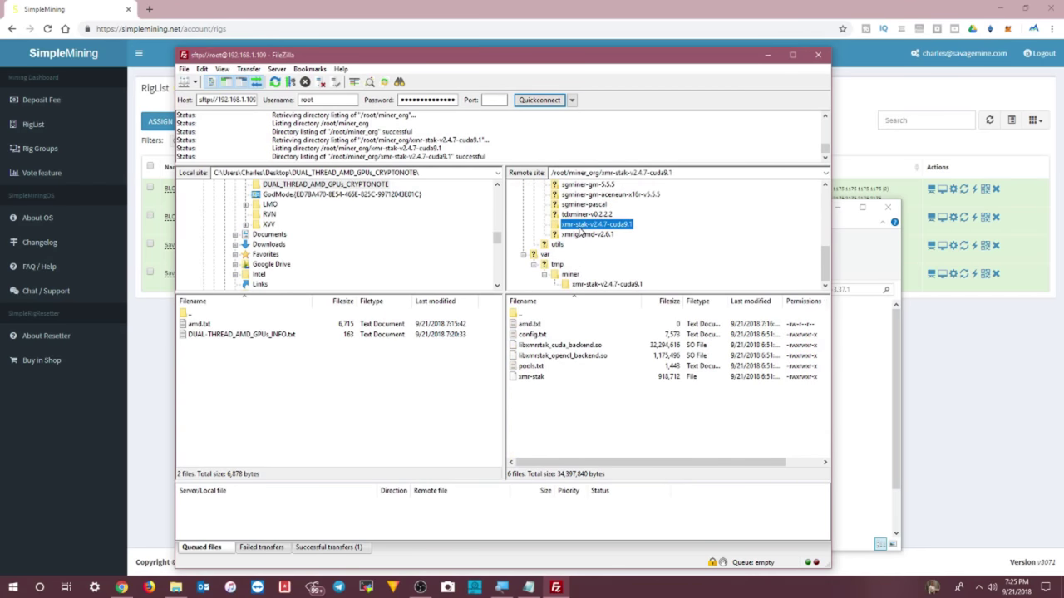
pyautogui.rightClick(532, 324)
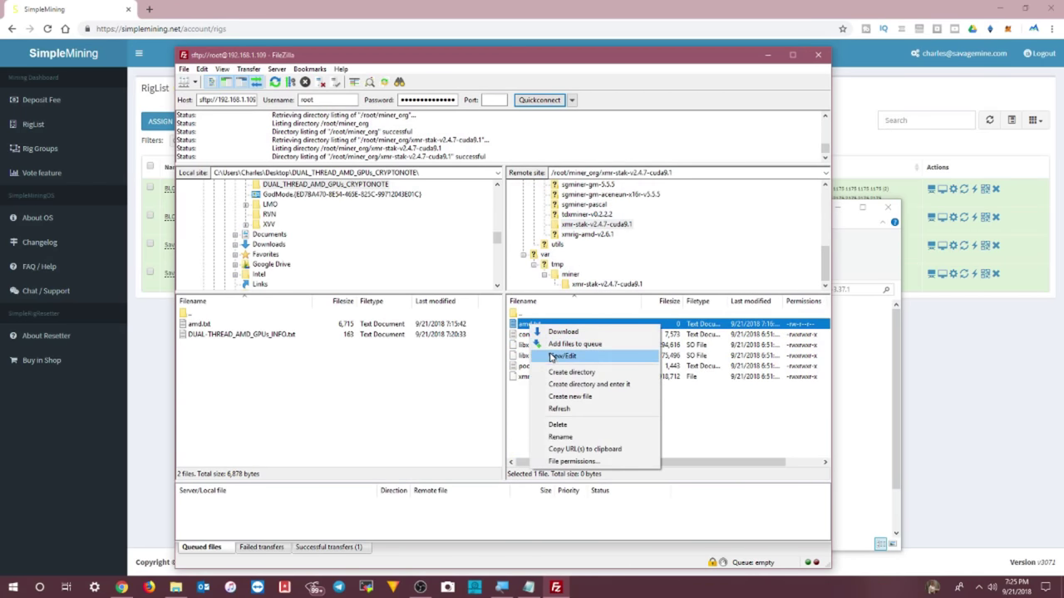
pyautogui.click(552, 357)
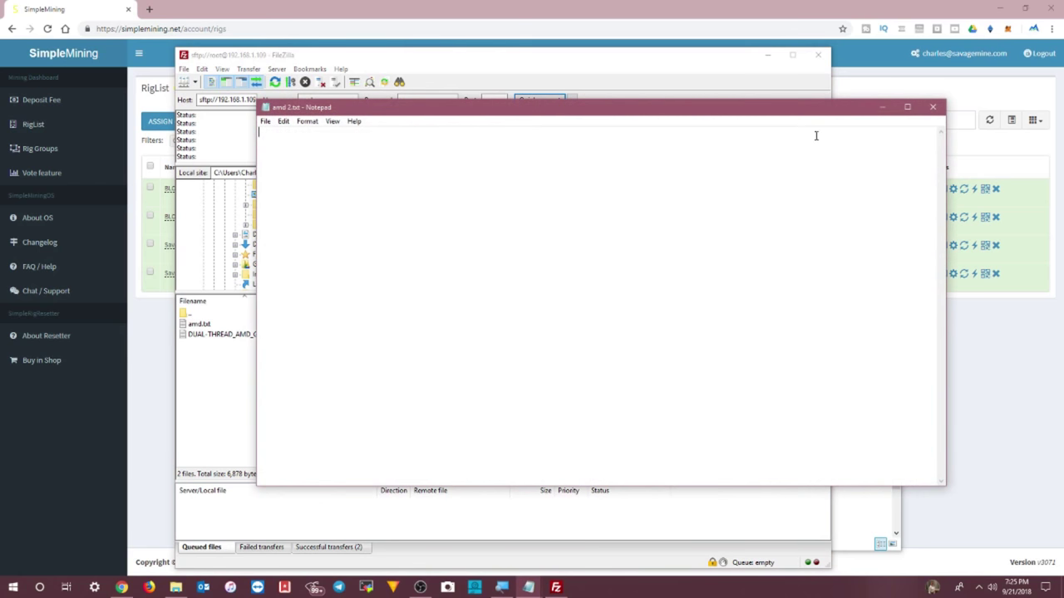
pyautogui.click(933, 106)
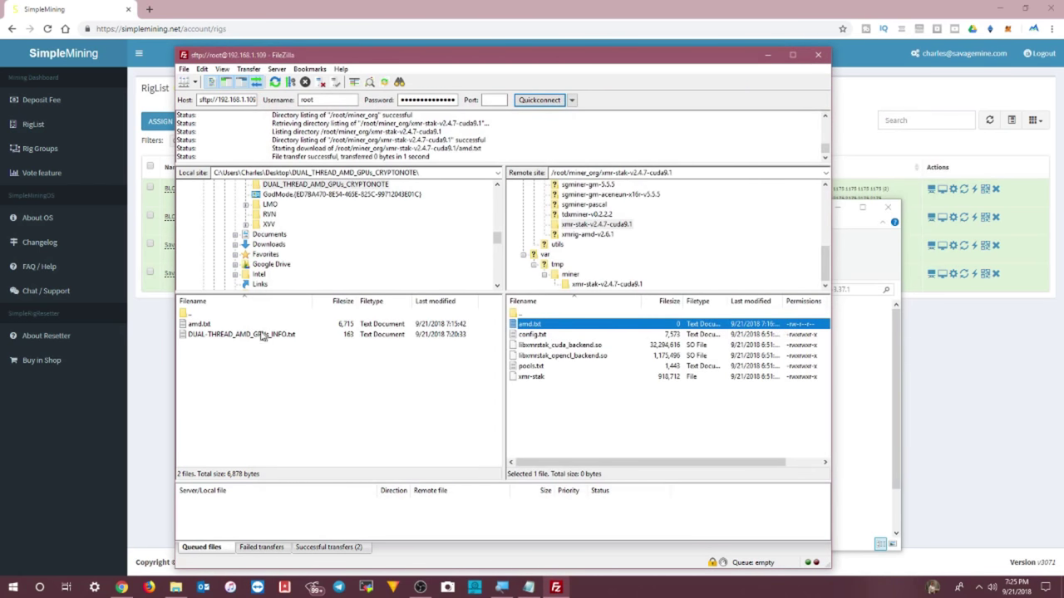
# Review the contents of the local amd.txt and close it.
pyautogui.rightClick(202, 326)
pyautogui.click(220, 362)
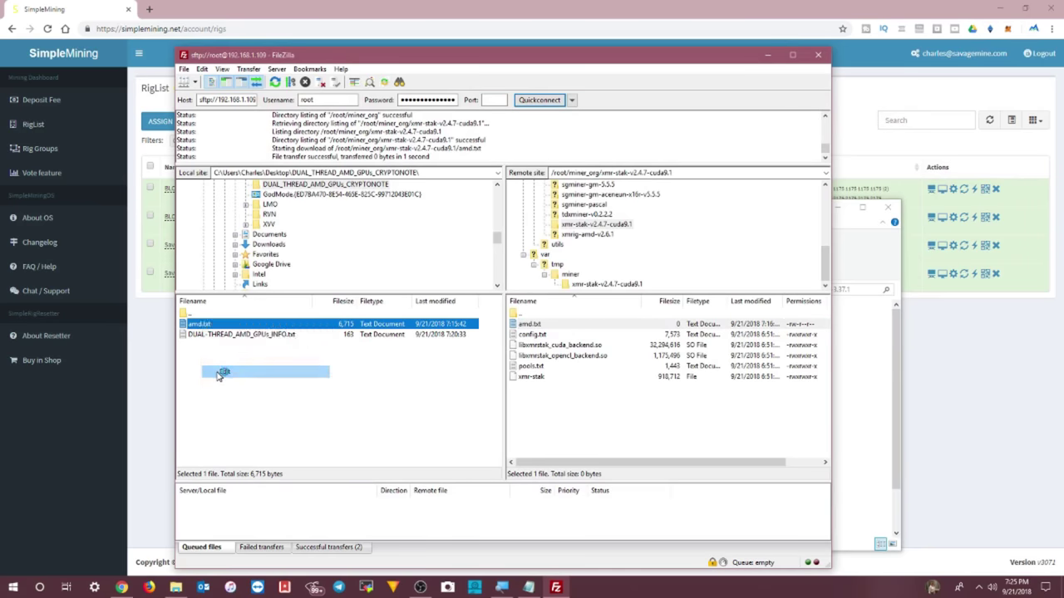
pyautogui.scroll(-5, 332, 344)
pyautogui.scroll(-15, 333, 343)
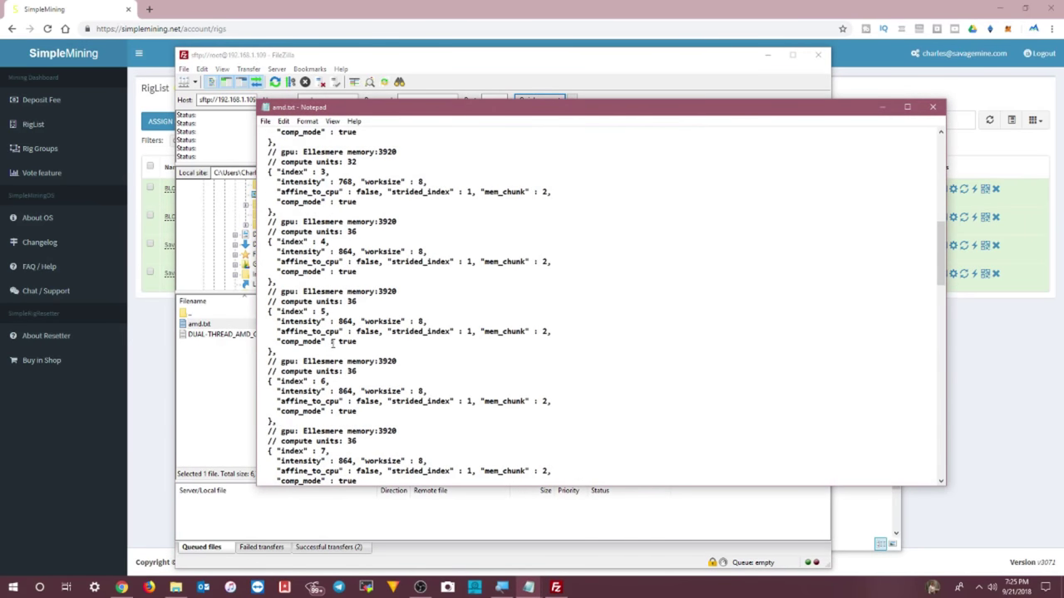
pyautogui.click(934, 110)
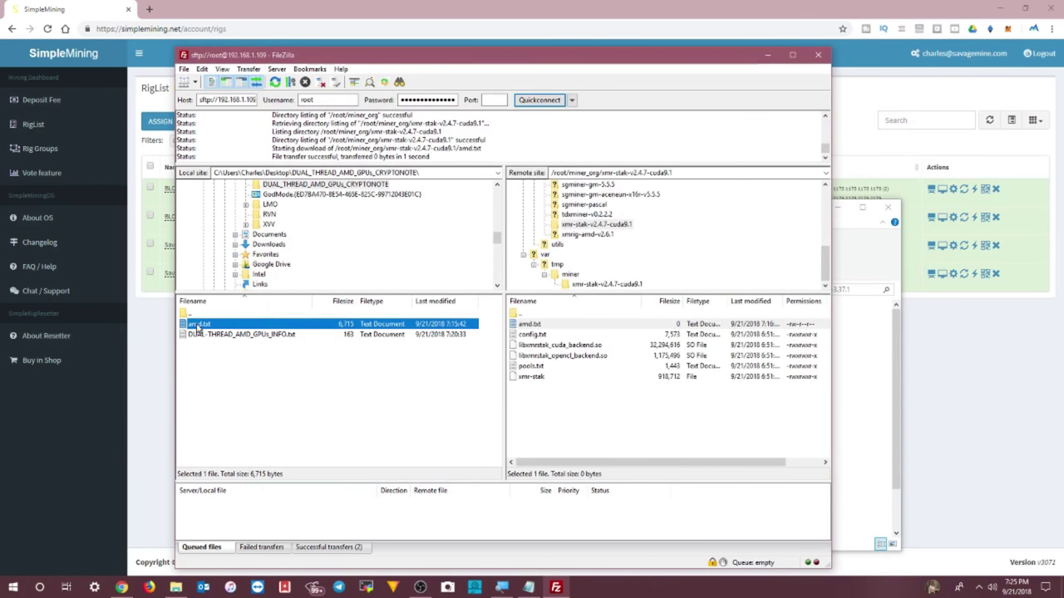
# Upload the local 6,715-byte amd.txt over the rig's copy with Overwrite, then reopen the remote amd.txt.
pyautogui.moveTo(200, 328); pyautogui.dragTo(538, 424)
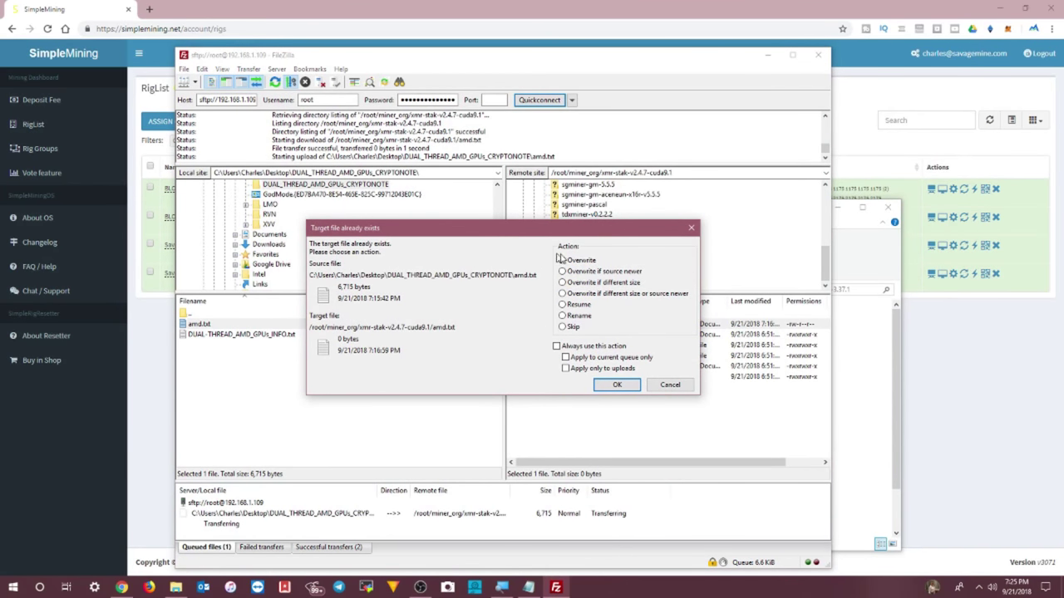
pyautogui.click(677, 386)
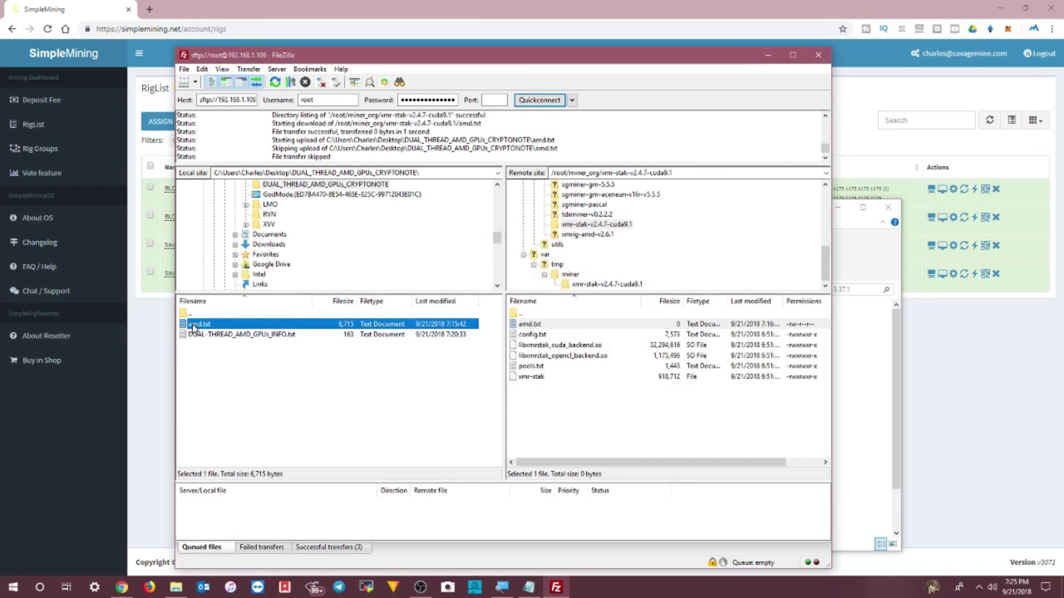
pyautogui.moveTo(193, 328); pyautogui.dragTo(535, 416)
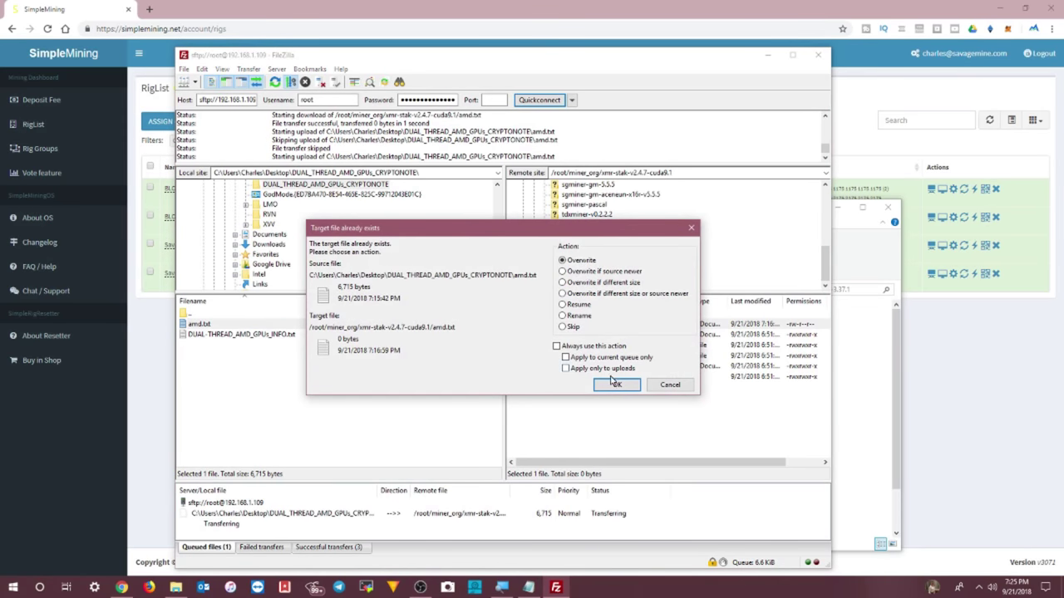
pyautogui.click(613, 383)
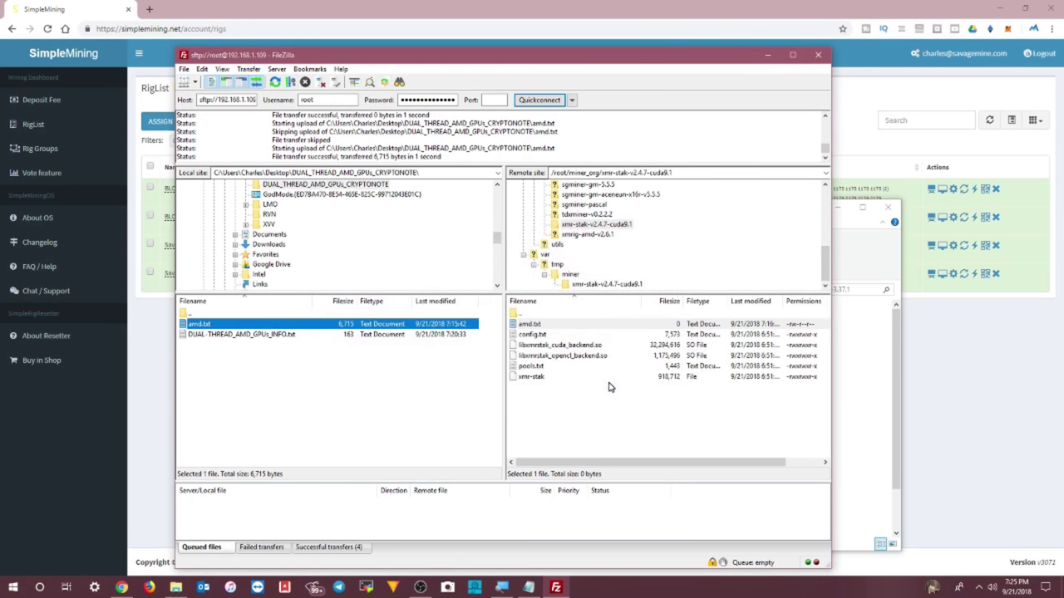
pyautogui.rightClick(529, 326)
pyautogui.click(545, 356)
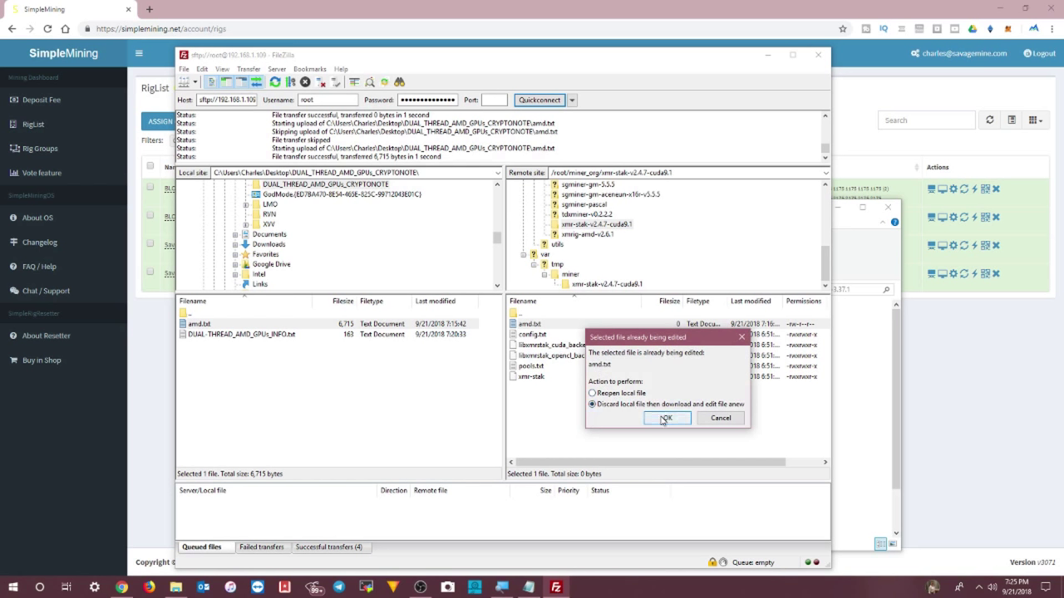
# Re-download the rig's amd.txt, scroll through its gpu_threads_conf entries, and close it.
pyautogui.click(663, 419)
pyautogui.scroll(-10, 499, 383)
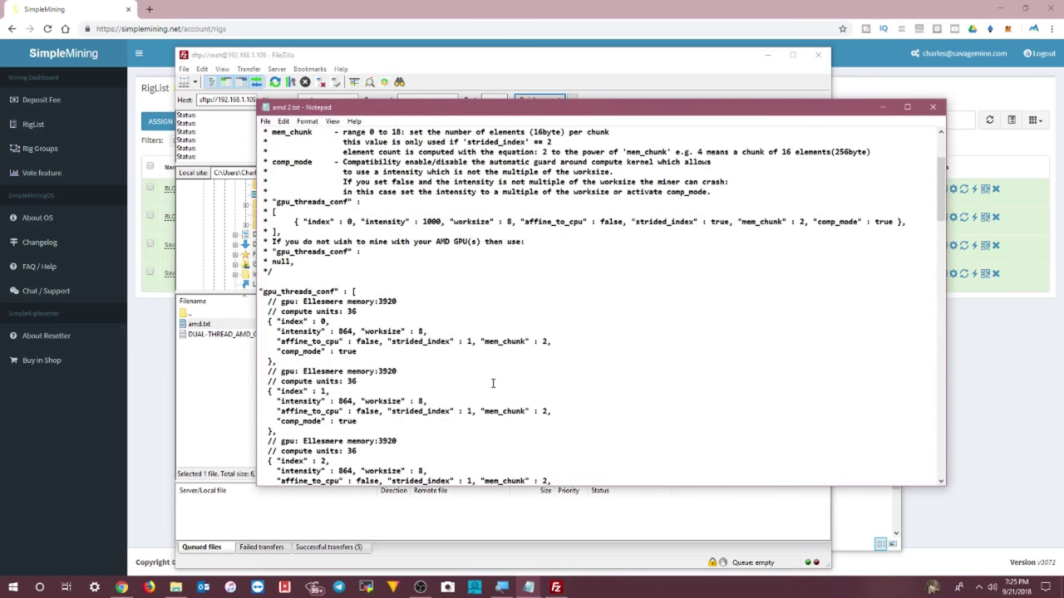
pyautogui.scroll(-4, 492, 383)
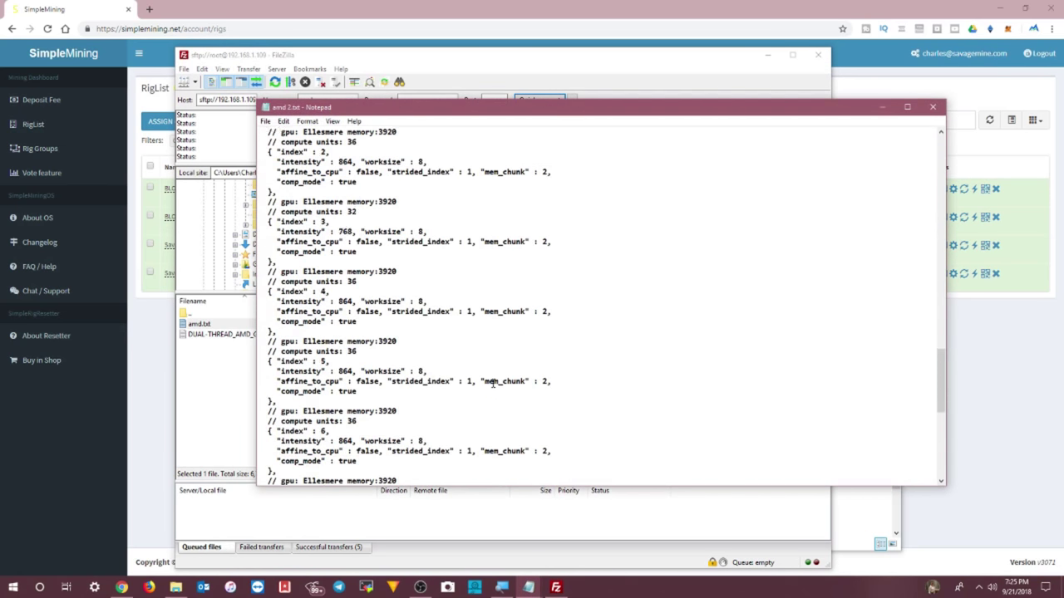
pyautogui.click(933, 107)
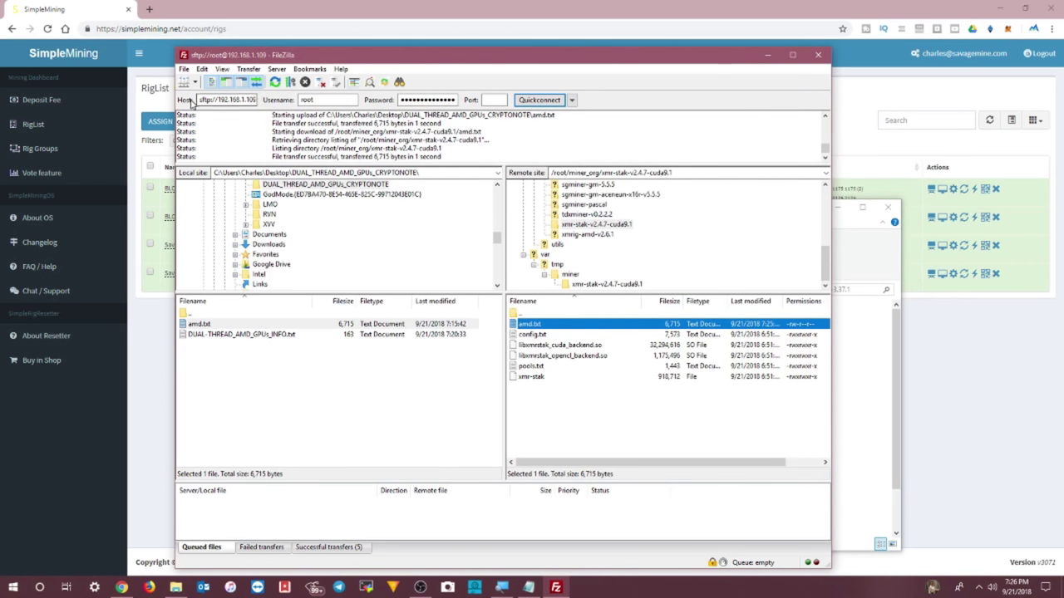
pyautogui.click(184, 70)
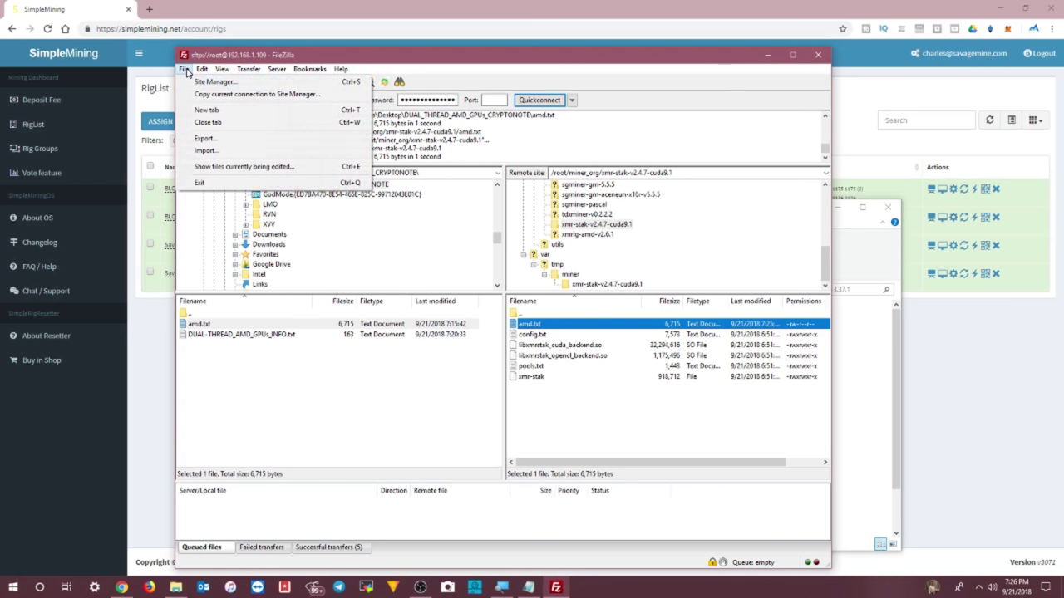
pyautogui.click(479, 88)
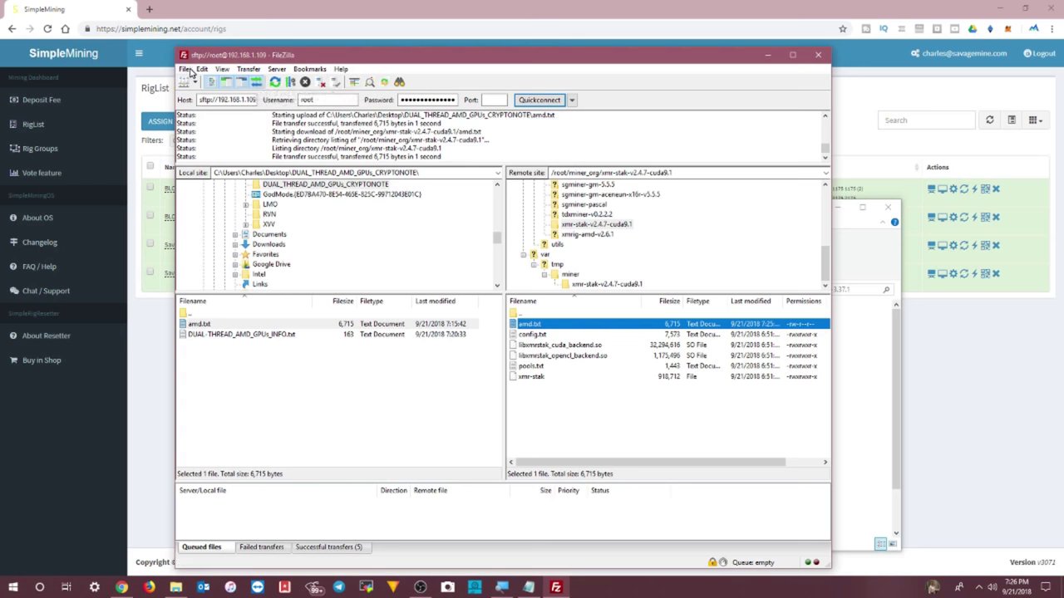
pyautogui.click(250, 70)
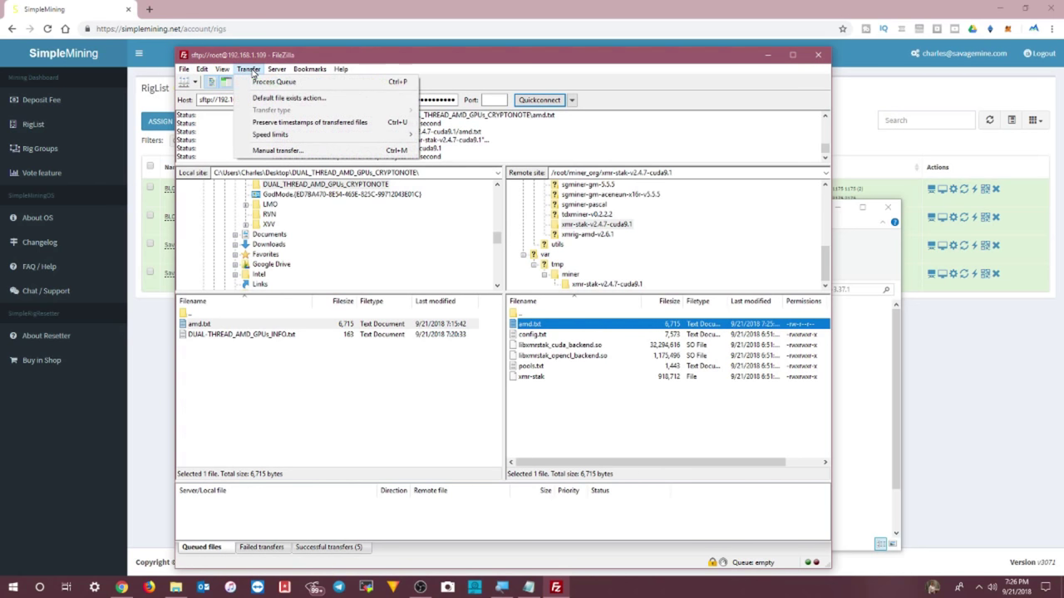
pyautogui.click(256, 80)
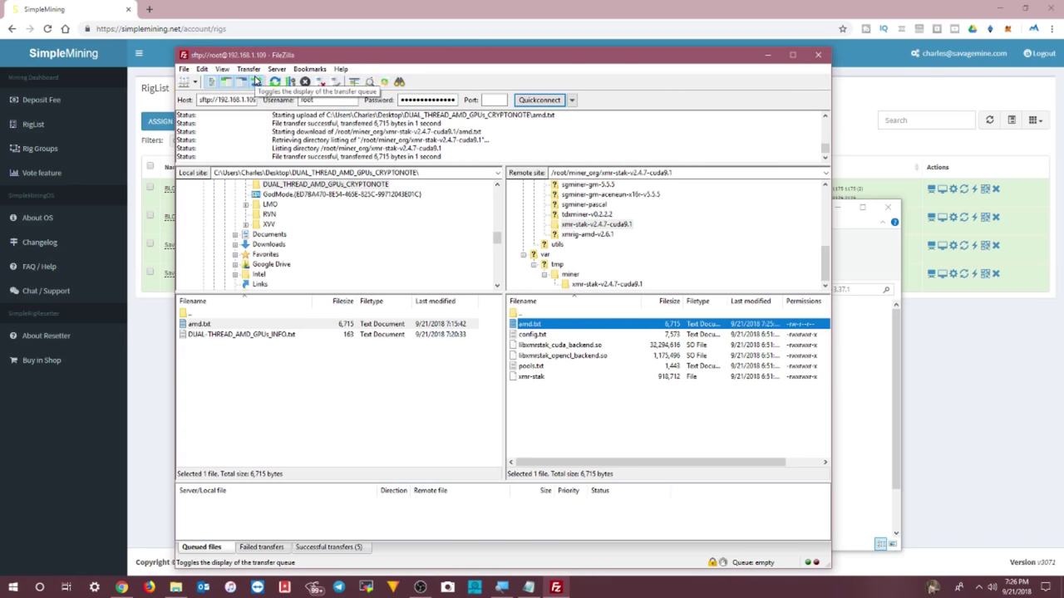
pyautogui.rightClick(526, 326)
pyautogui.click(541, 355)
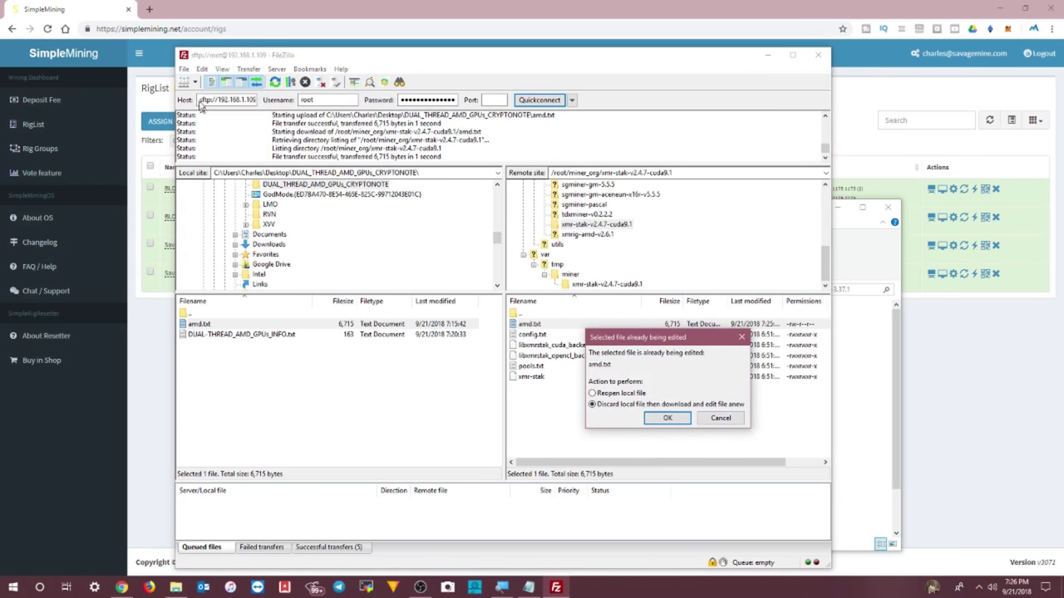
pyautogui.click(186, 80)
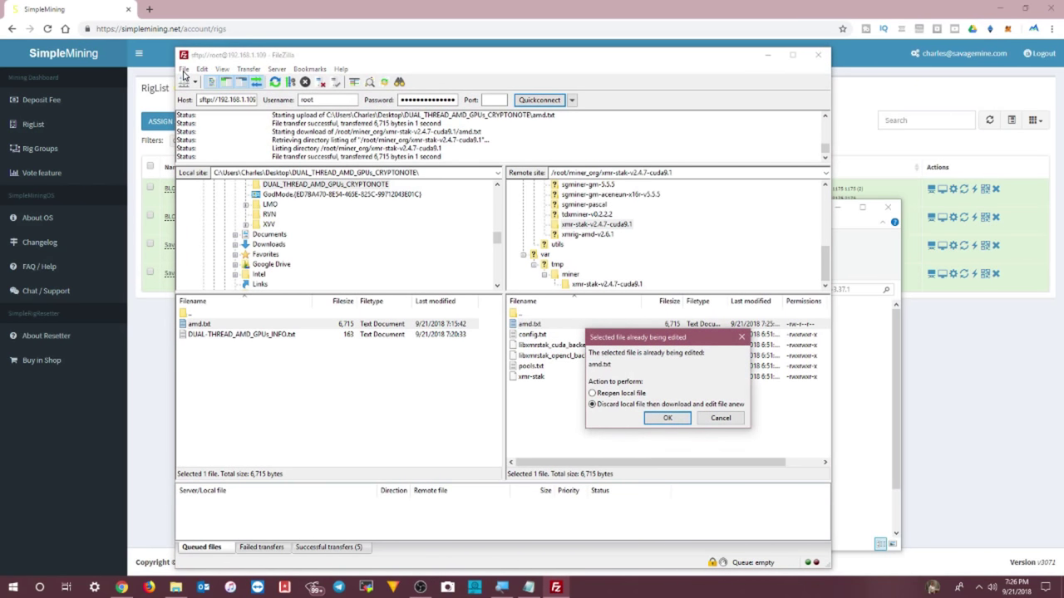
pyautogui.click(709, 420)
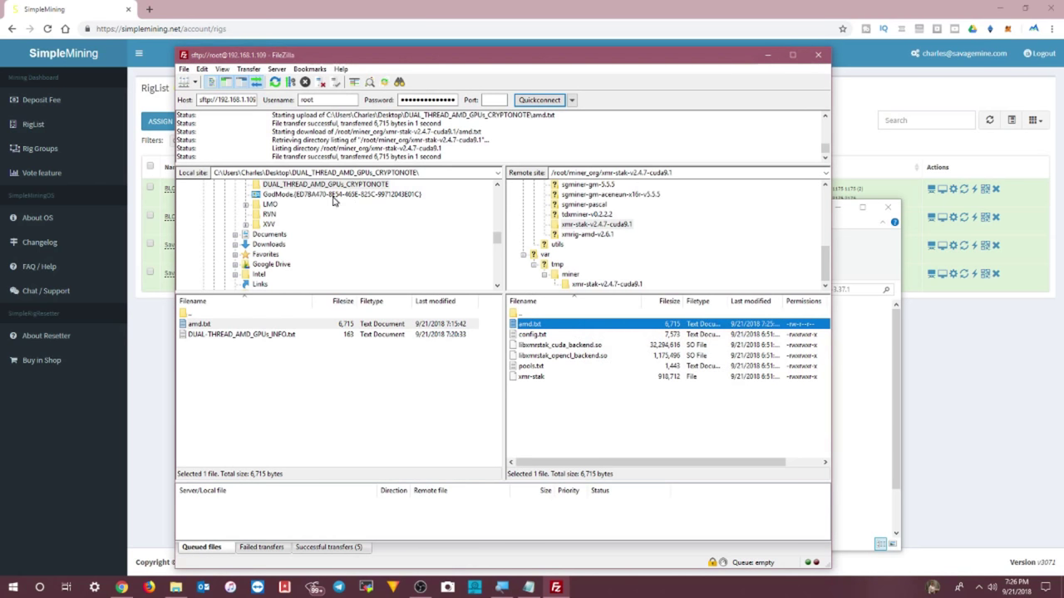
# Unedit the local and /var/tmp amd.txt entries, then upload the remaining edited amd.txt to the rig.
pyautogui.click(184, 69)
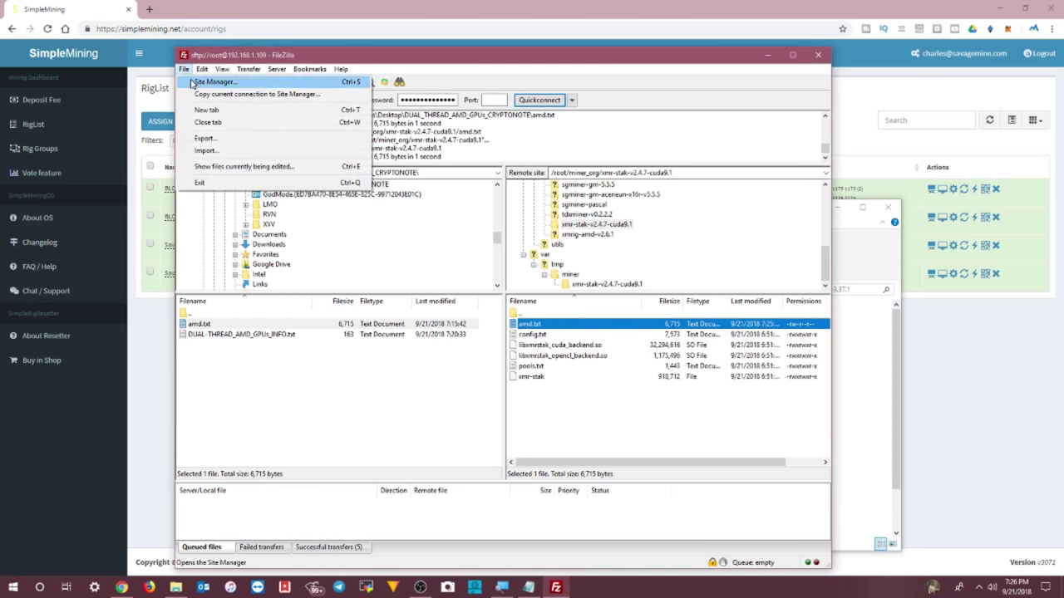
pyautogui.click(233, 167)
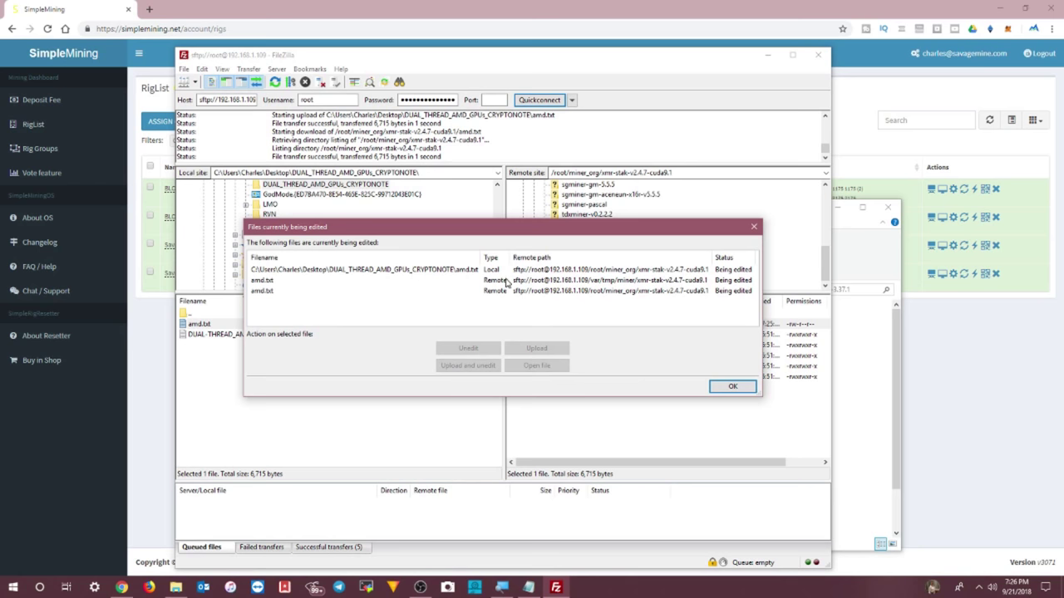
pyautogui.click(458, 272)
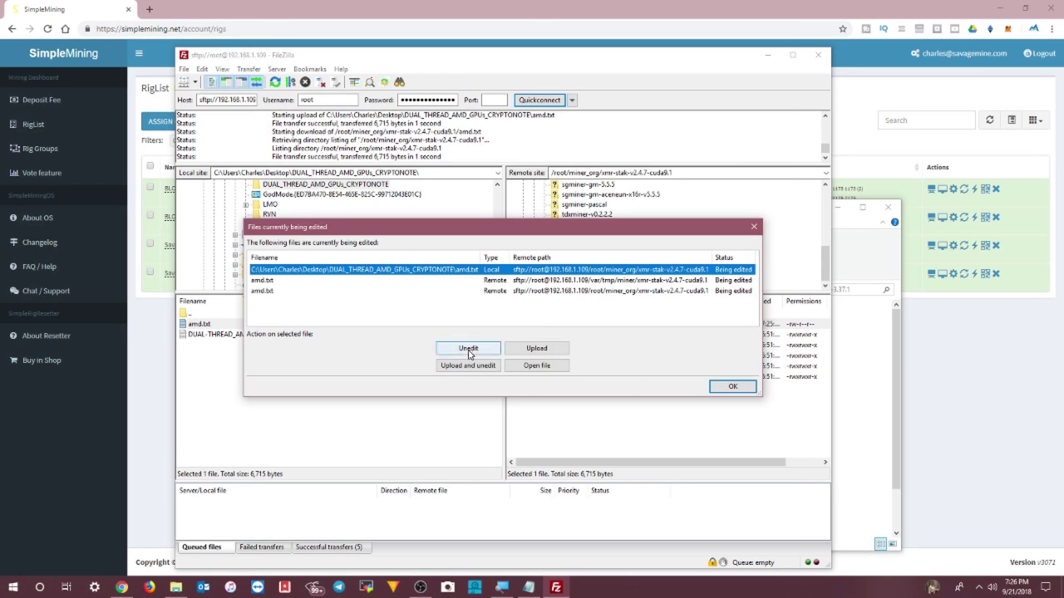
pyautogui.click(469, 350)
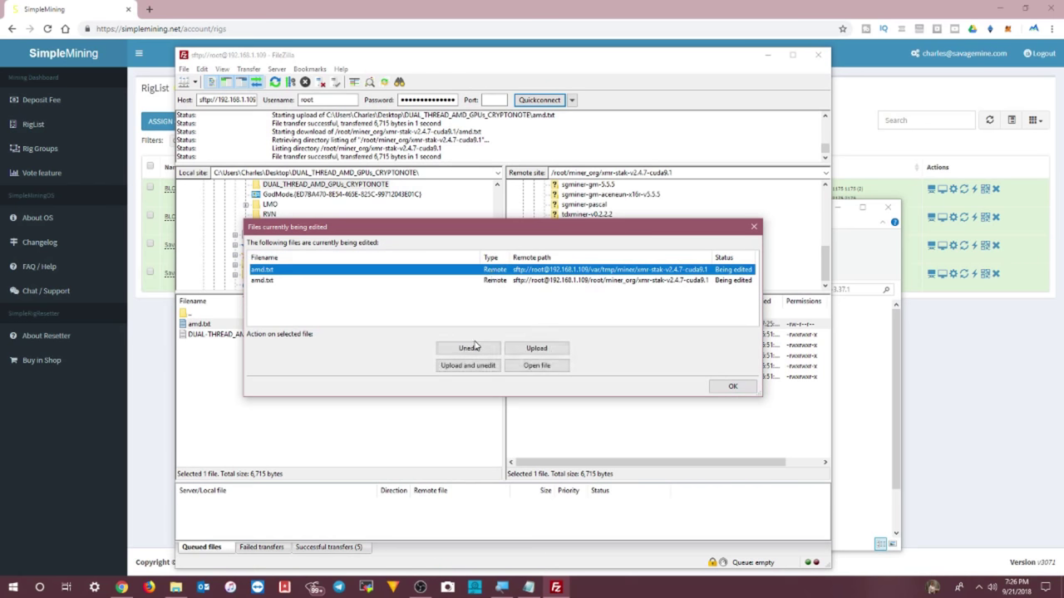
pyautogui.click(469, 348)
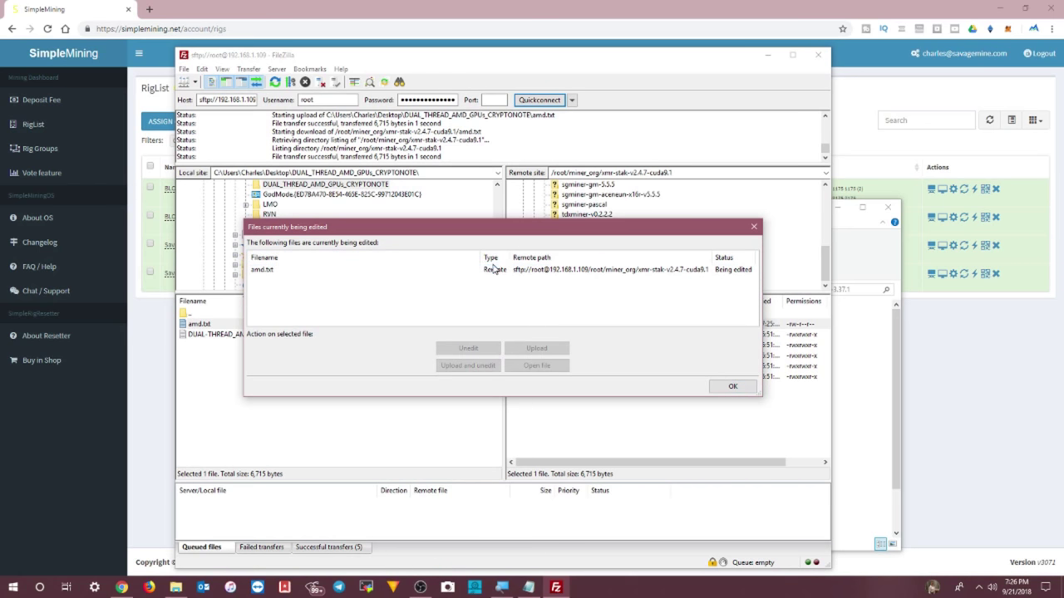
pyautogui.click(495, 269)
pyautogui.click(539, 350)
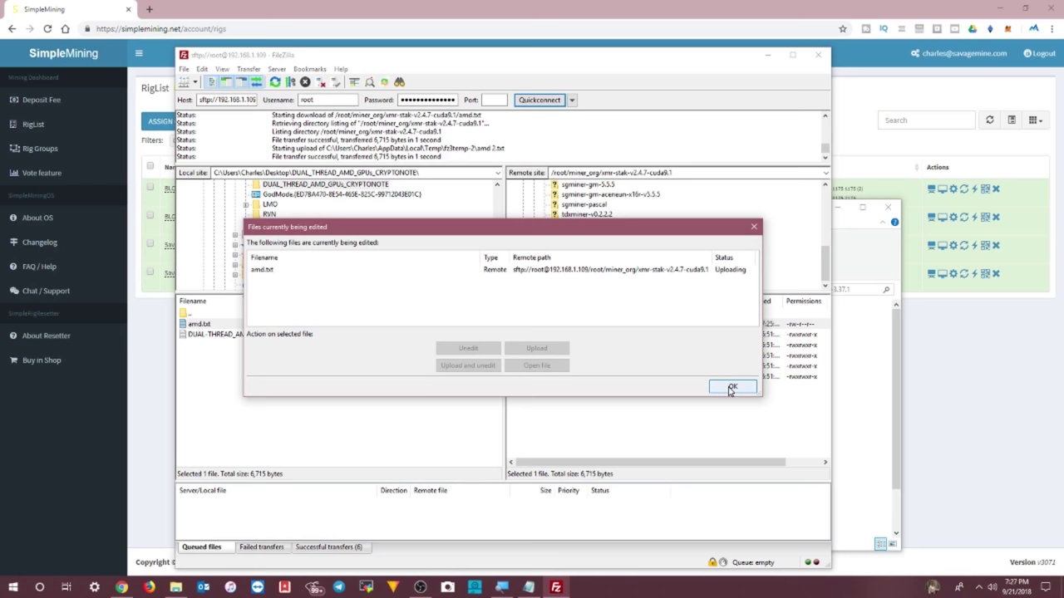
pyautogui.click(731, 388)
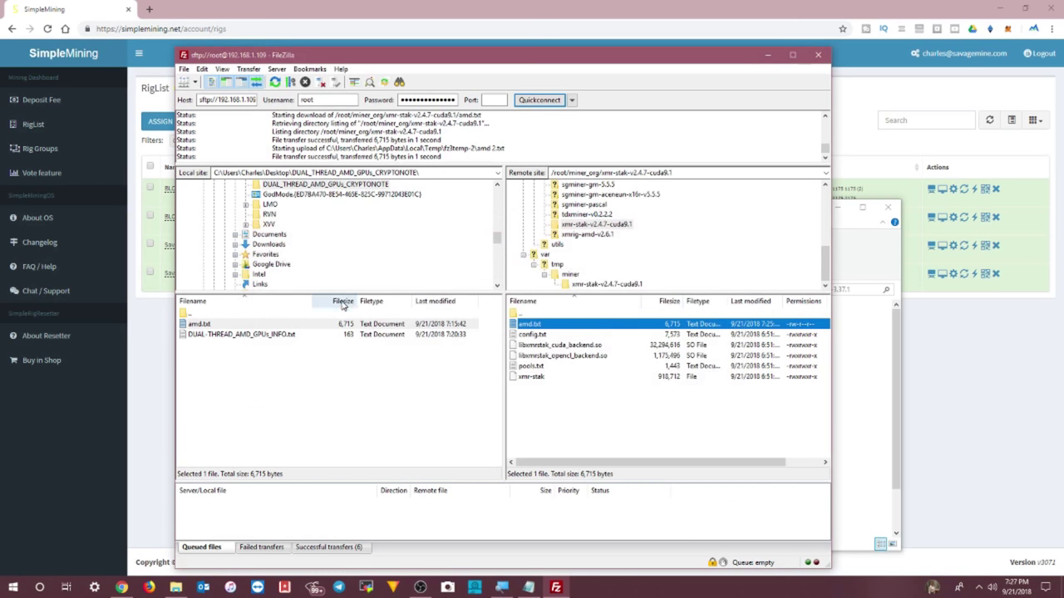
# Download the remote amd.txt anew, scroll through its GPU thread settings, and close it.
pyautogui.rightClick(546, 326)
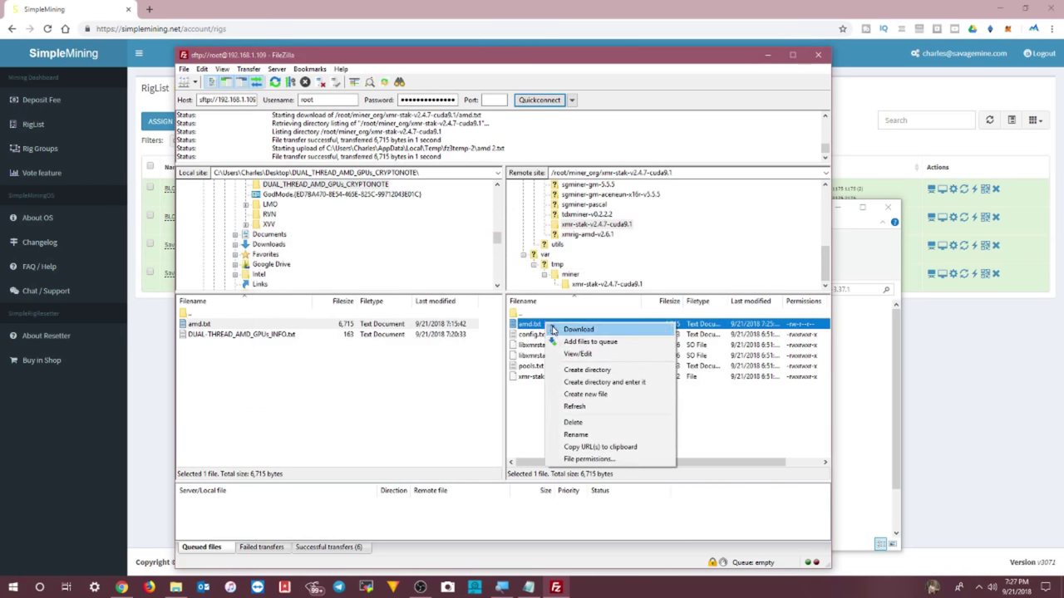
pyautogui.click(570, 352)
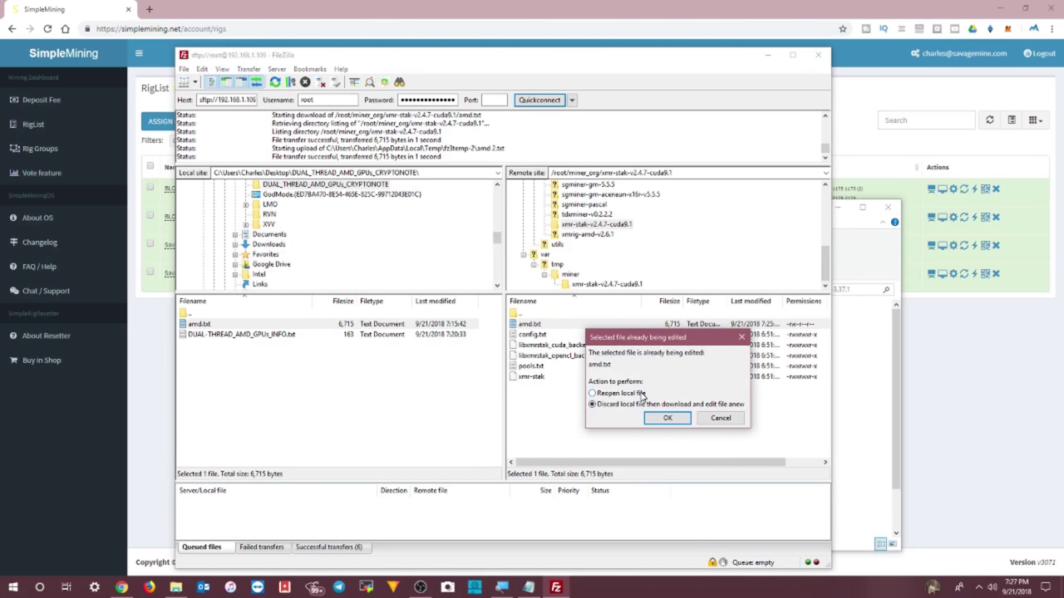
pyautogui.click(667, 418)
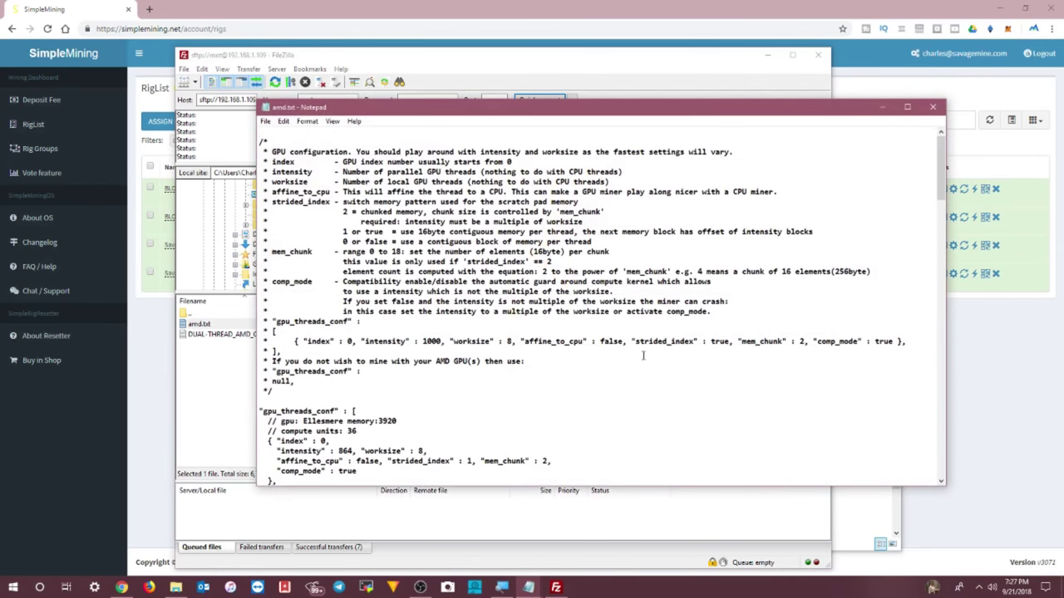
pyautogui.scroll(-10, 641, 362)
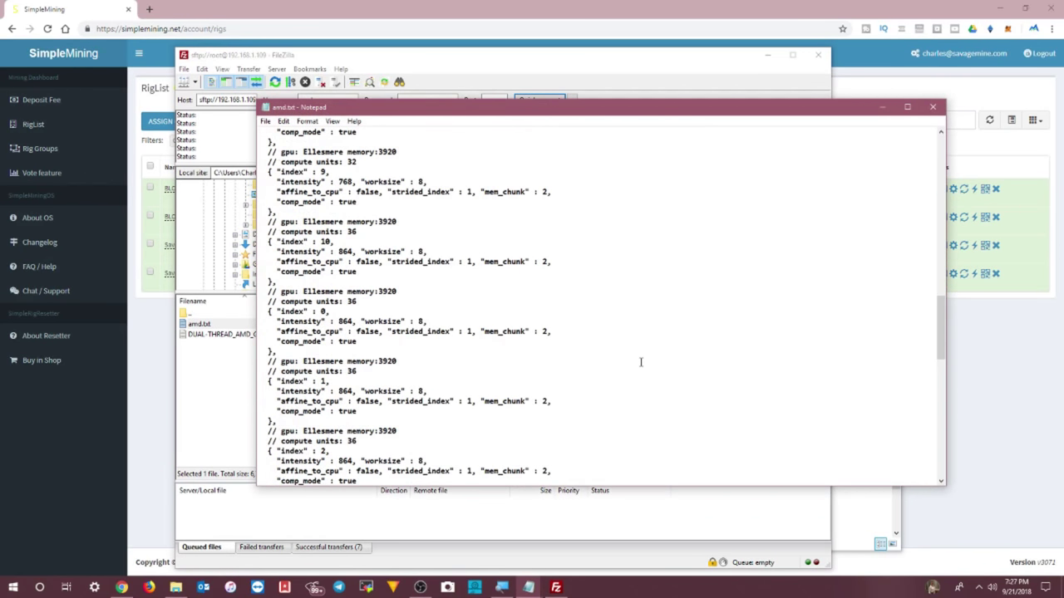
pyautogui.click(932, 107)
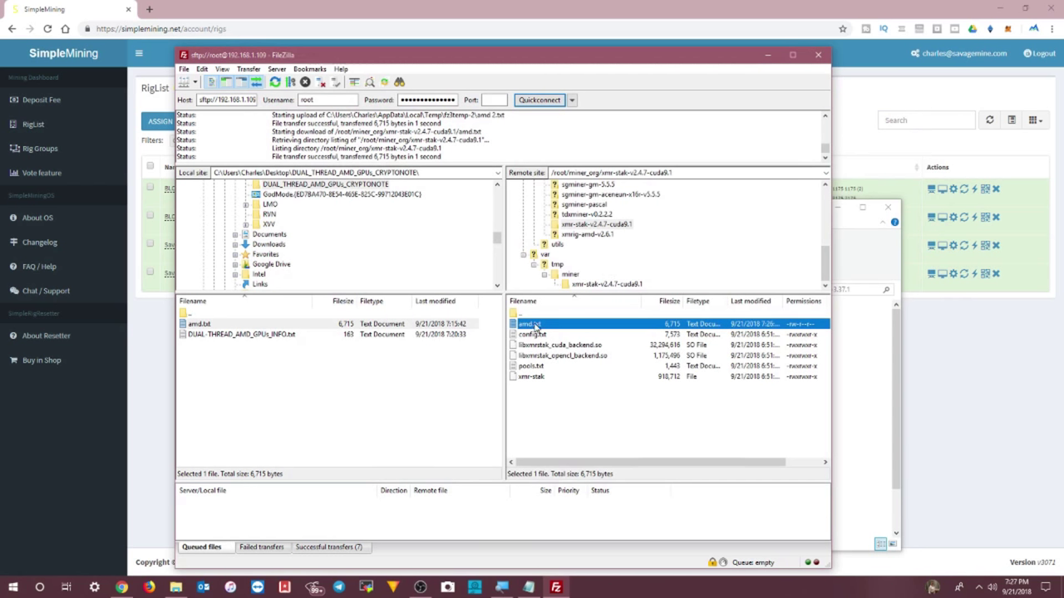
# Cancel quitting FileZilla so the session stays open.
pyautogui.rightClick(536, 325)
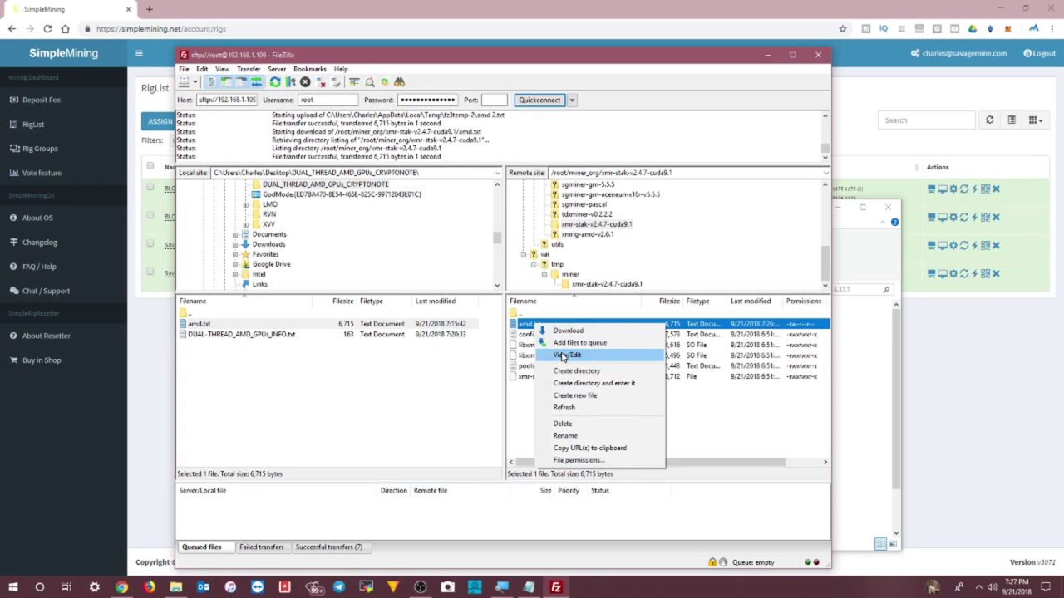
pyautogui.click(565, 407)
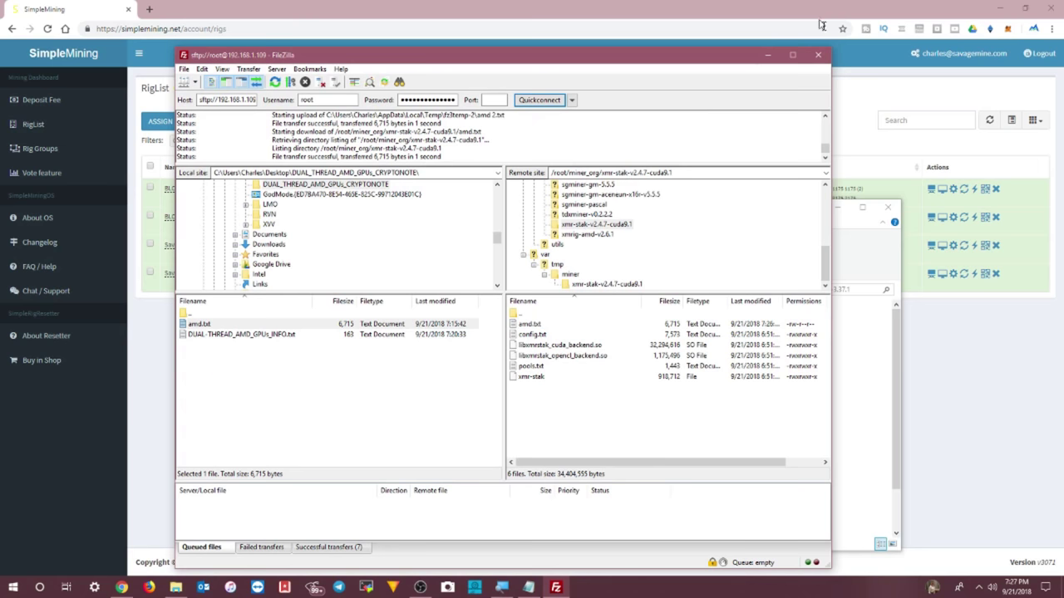
pyautogui.click(818, 54)
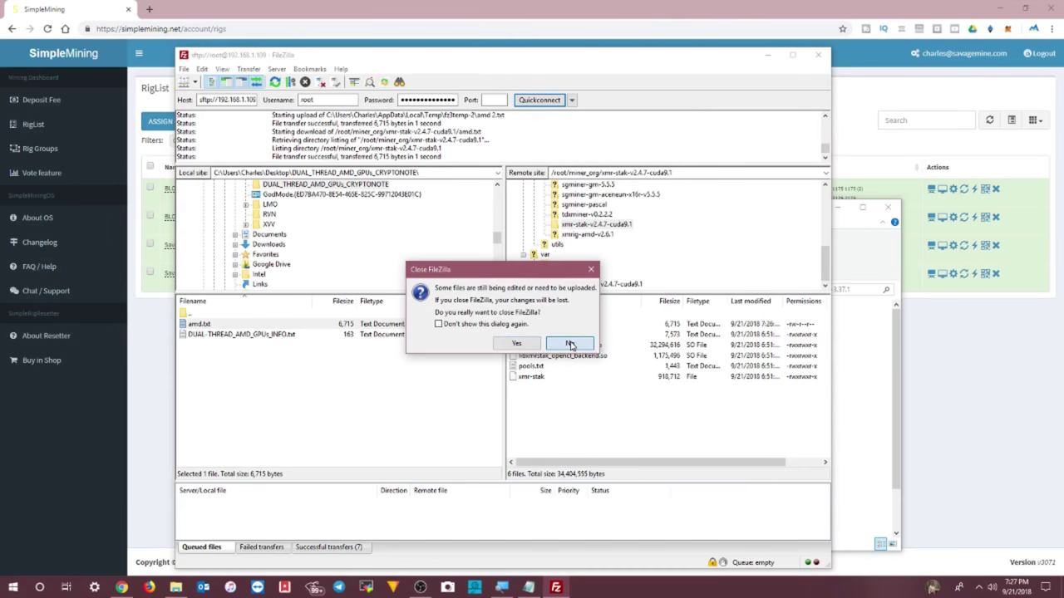
pyautogui.click(570, 344)
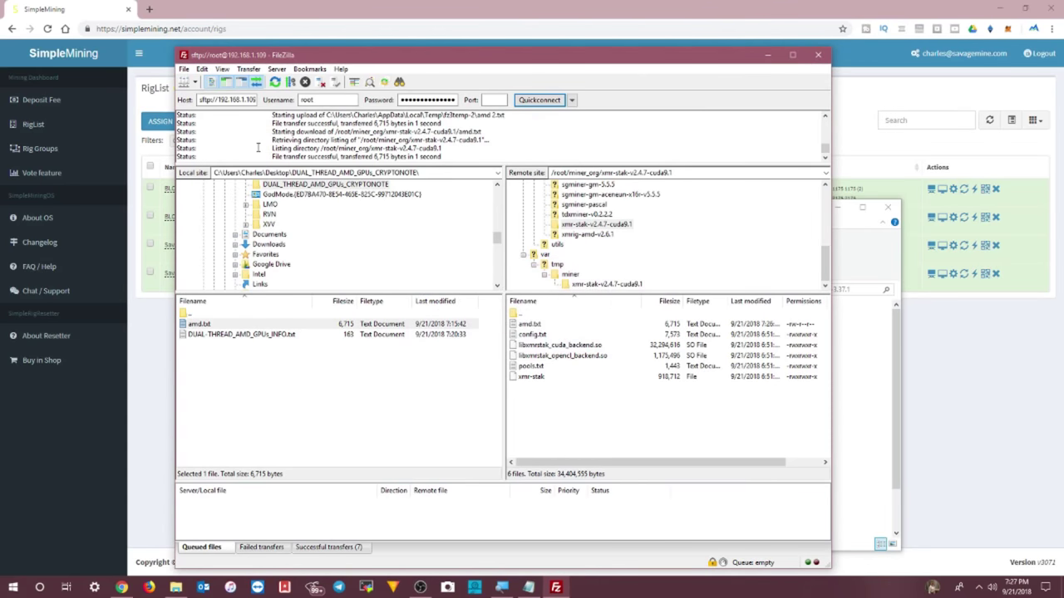
# Upload the edited amd.txt to the rig and stop tracking it from the edited-files list.
pyautogui.click(184, 69)
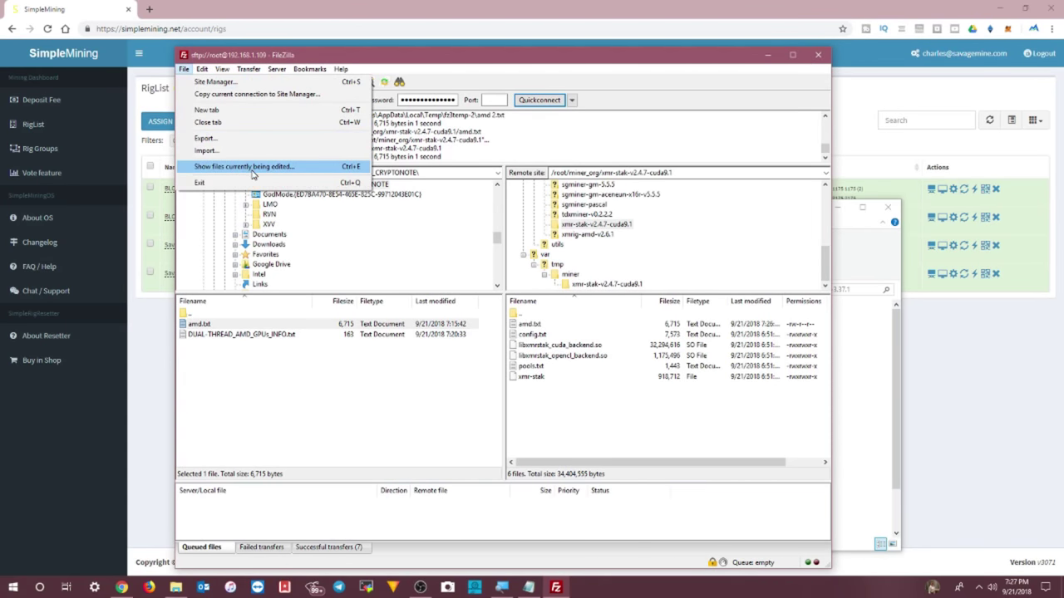
pyautogui.click(241, 166)
pyautogui.click(358, 272)
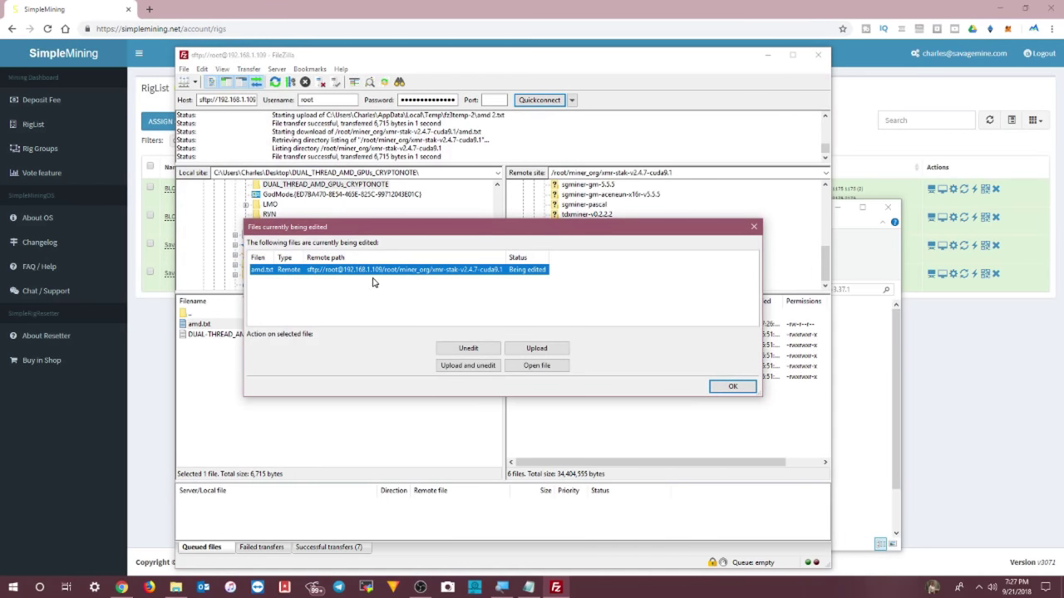
pyautogui.click(468, 365)
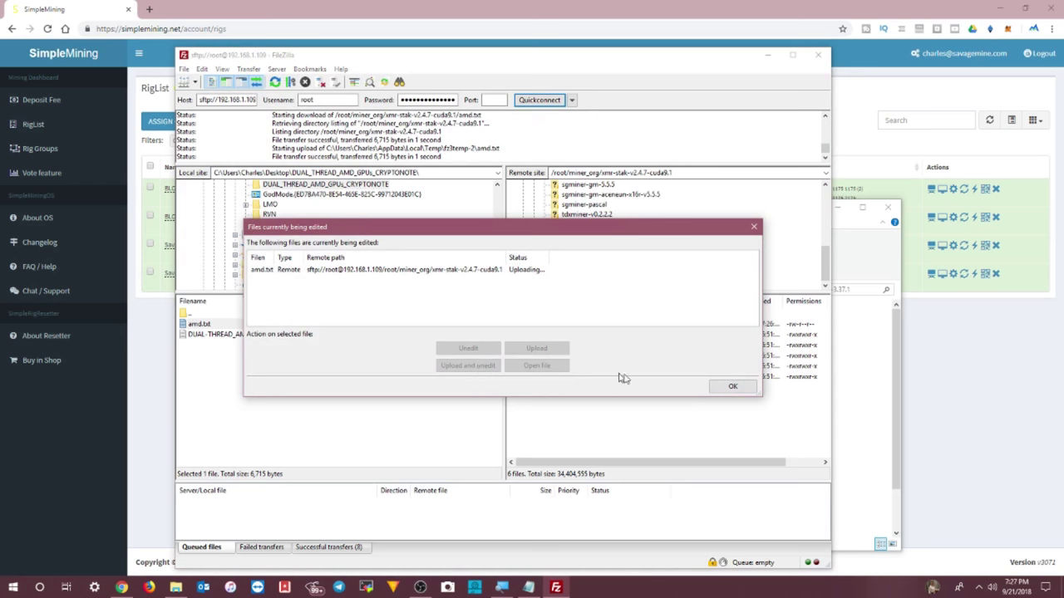
pyautogui.click(726, 388)
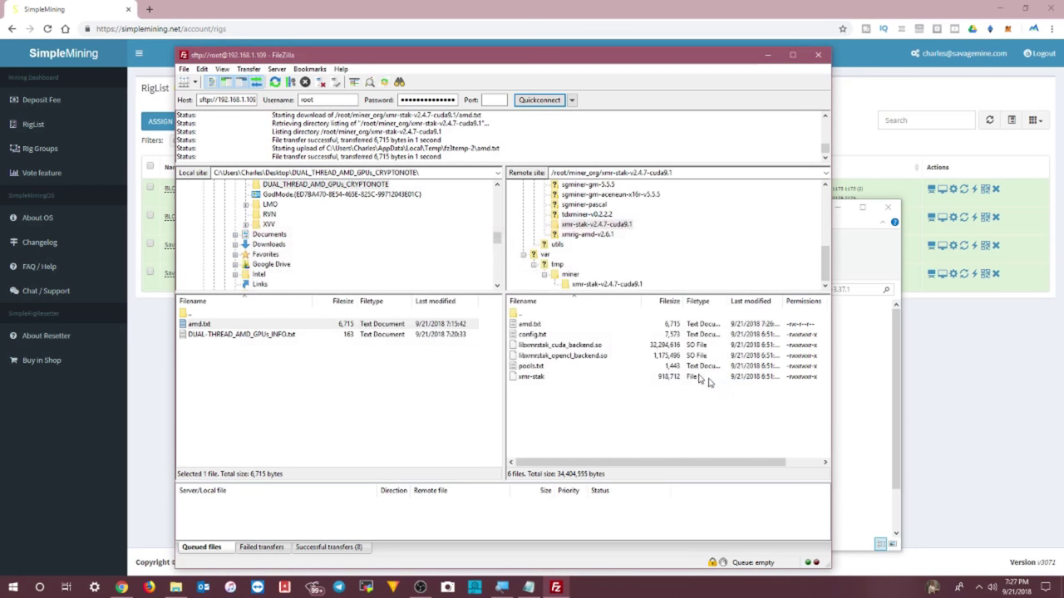
# Reopen the remote amd.txt to check it, then close Notepad.
pyautogui.rightClick(538, 325)
pyautogui.click(570, 357)
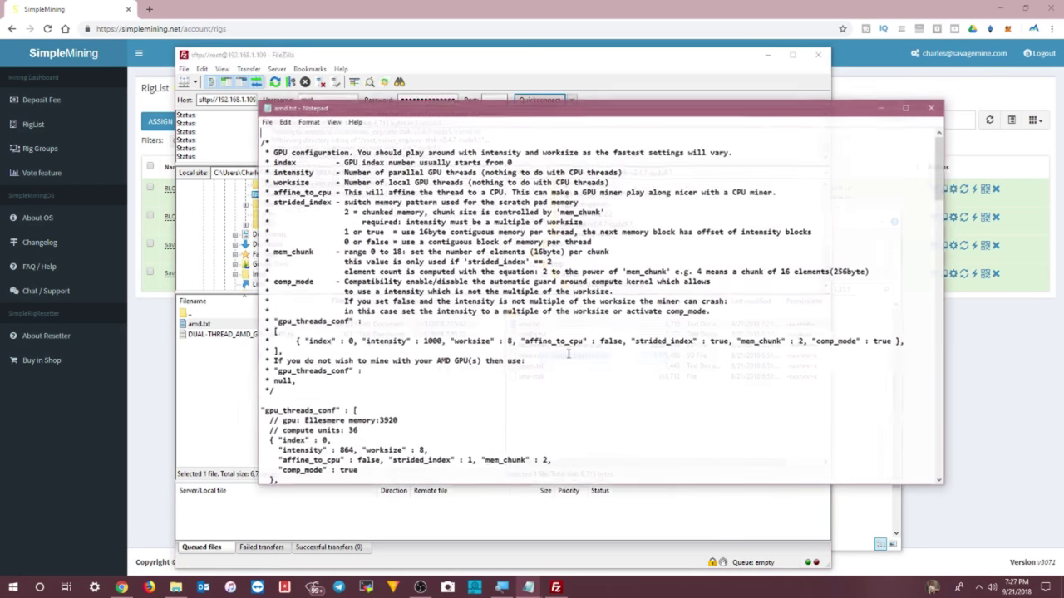
pyautogui.click(933, 108)
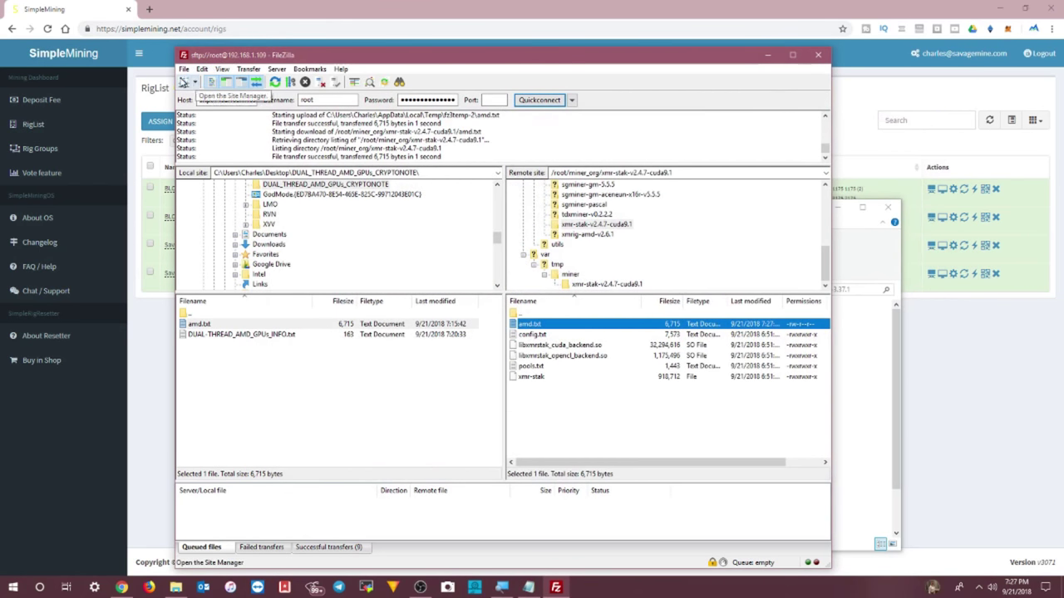
# Inspect the edited-files list, moving it aside to see the listings, and select amd.txt.
pyautogui.click(184, 70)
pyautogui.click(197, 167)
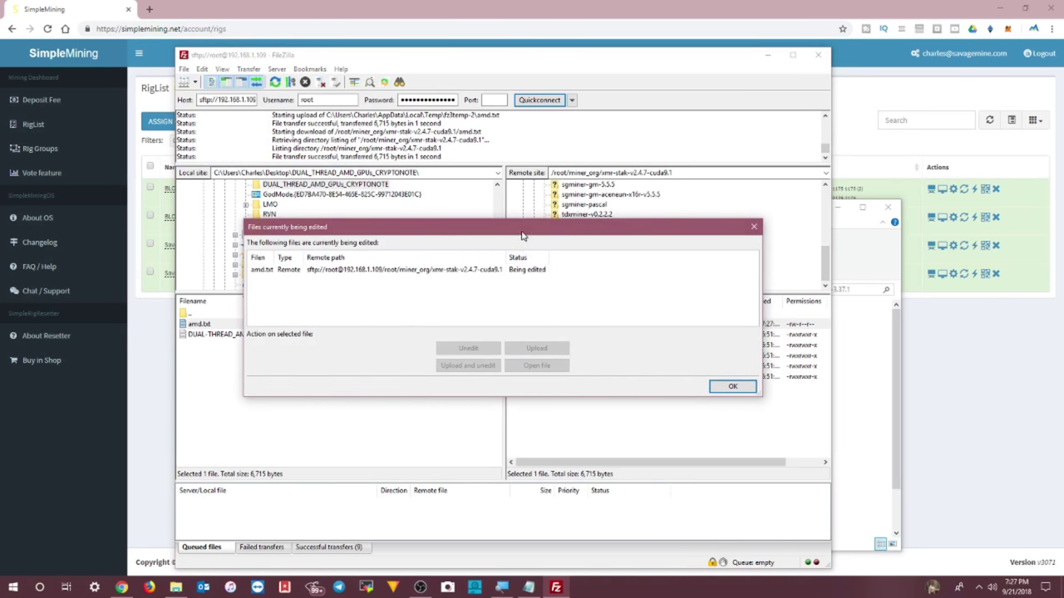
pyautogui.moveTo(522, 234); pyautogui.dragTo(484, 107)
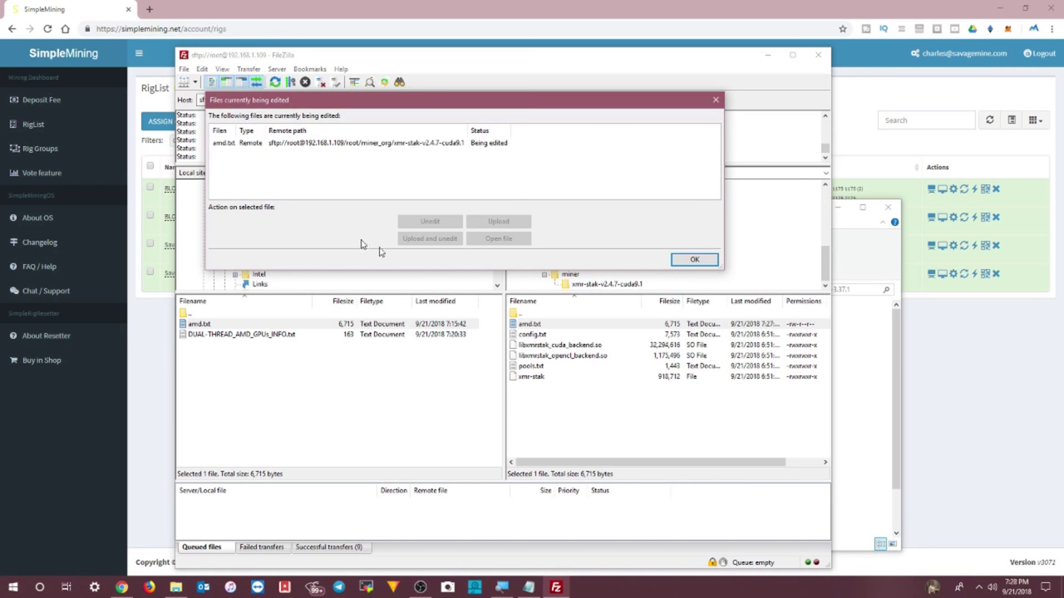
pyautogui.click(251, 145)
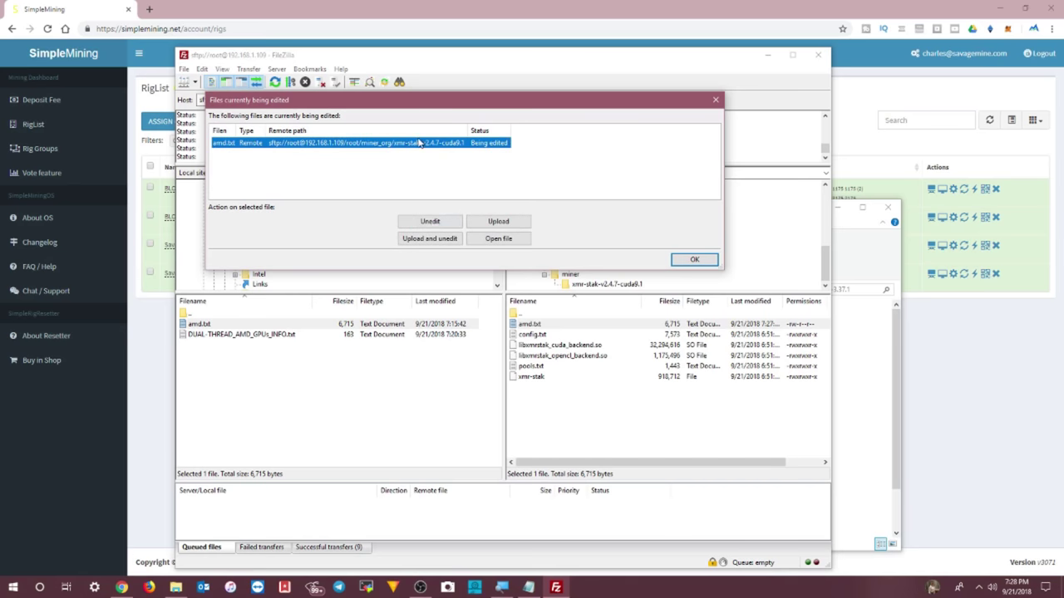
pyautogui.click(690, 261)
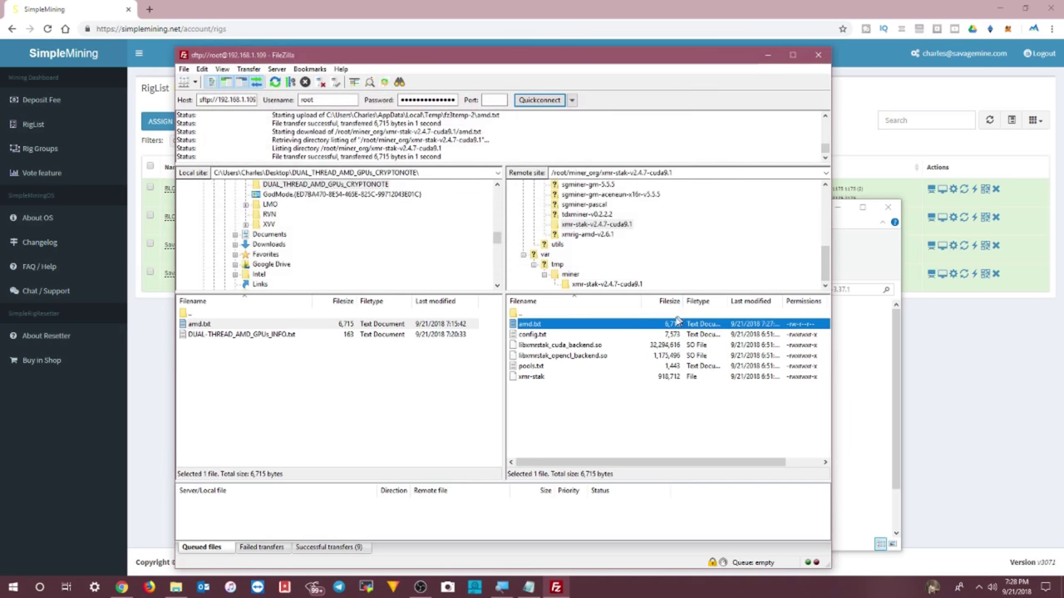
# Upload amd.txt to the rig's xmr-stak folder and unedit it.
pyautogui.click(183, 69)
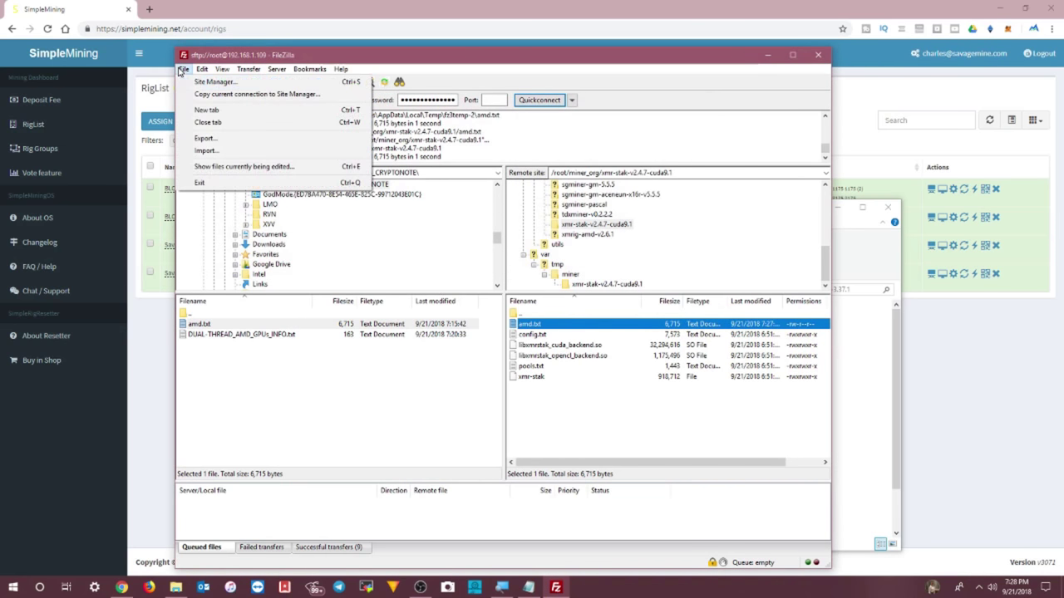
pyautogui.click(214, 169)
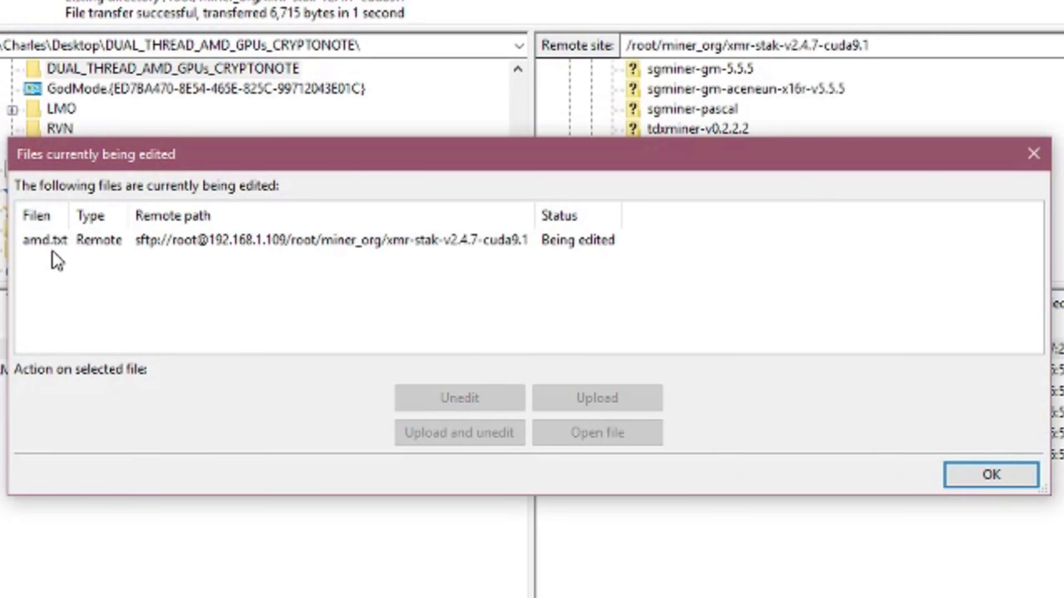
pyautogui.click(52, 241)
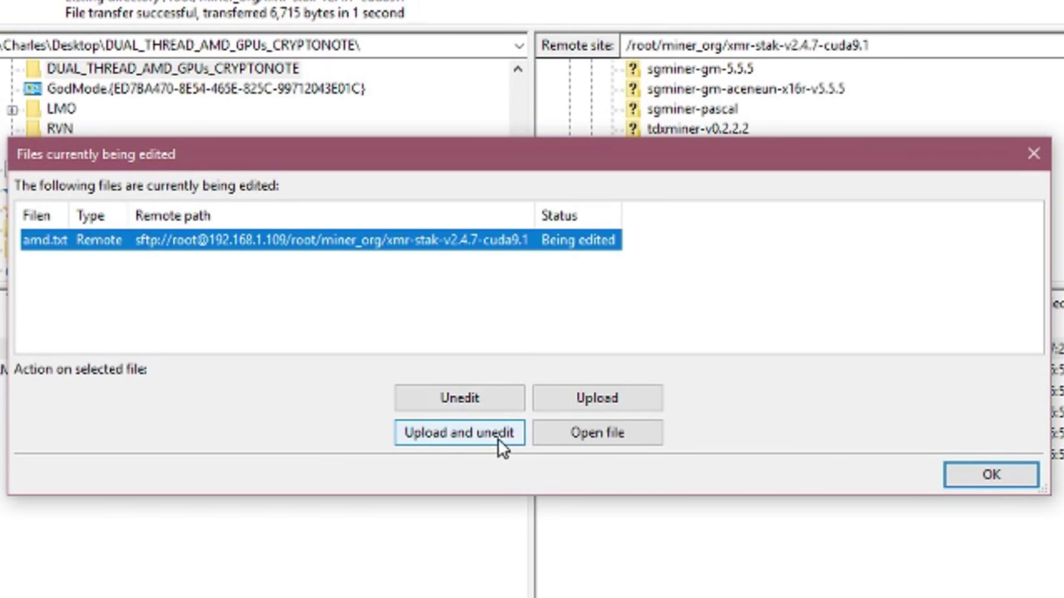
pyautogui.click(498, 437)
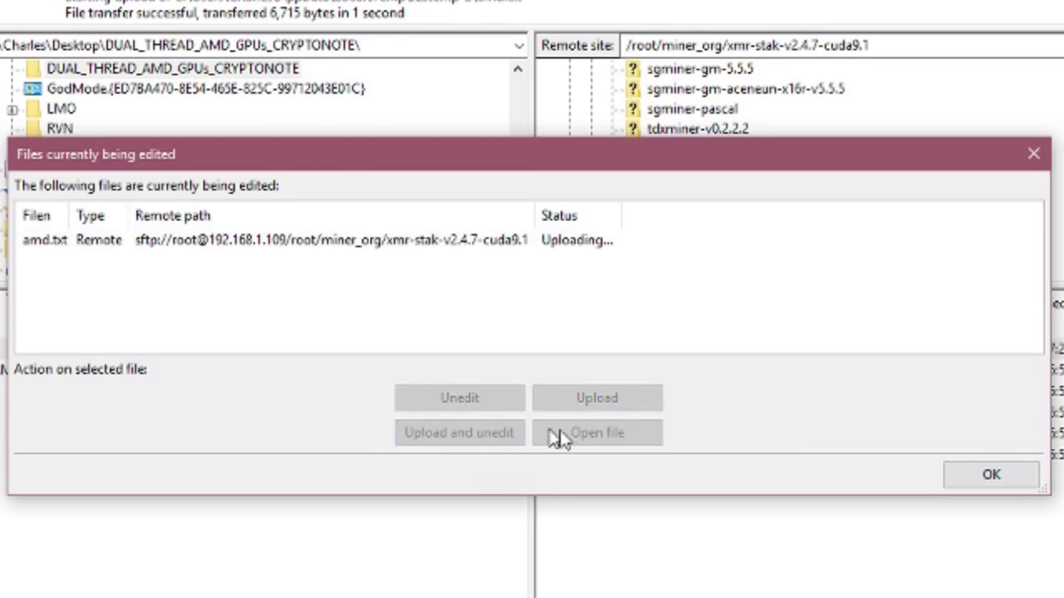
# Restart FileZilla and reconnect over SFTP to the rig at 192.168.1.109.
pyautogui.click(983, 474)
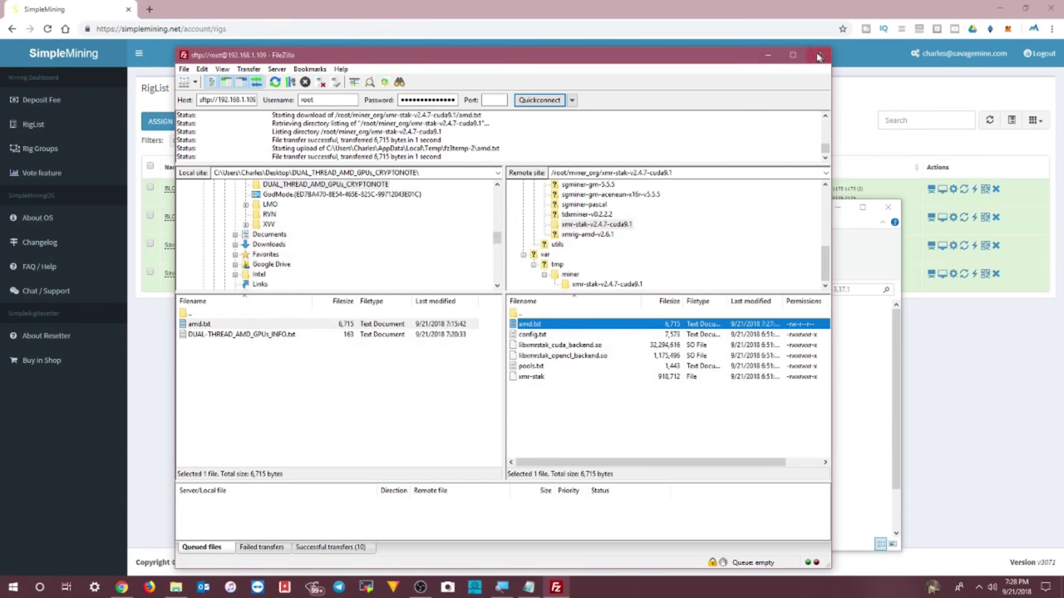
pyautogui.click(818, 56)
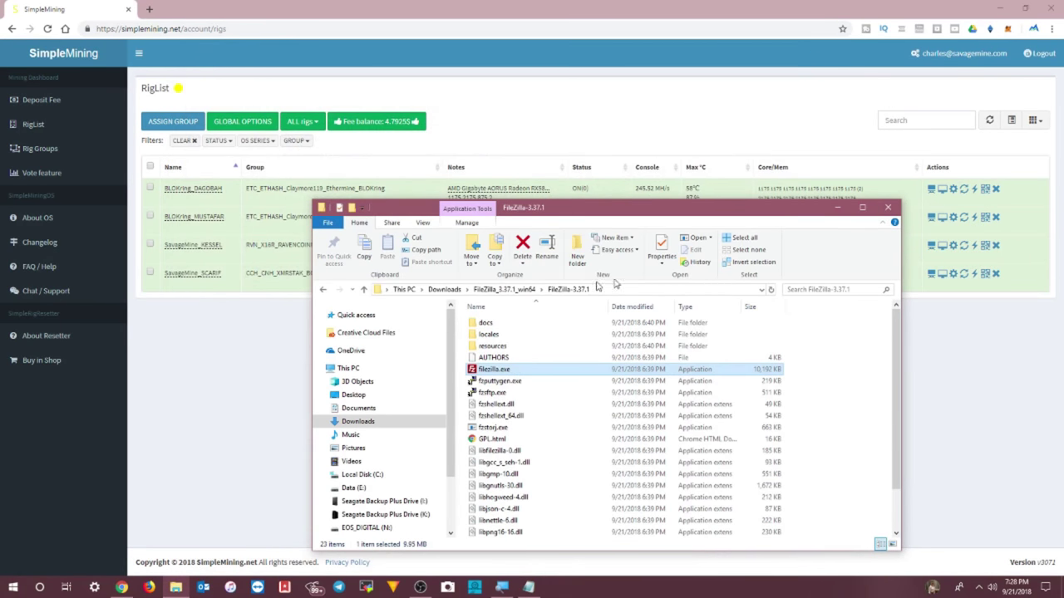
pyautogui.doubleClick(499, 373)
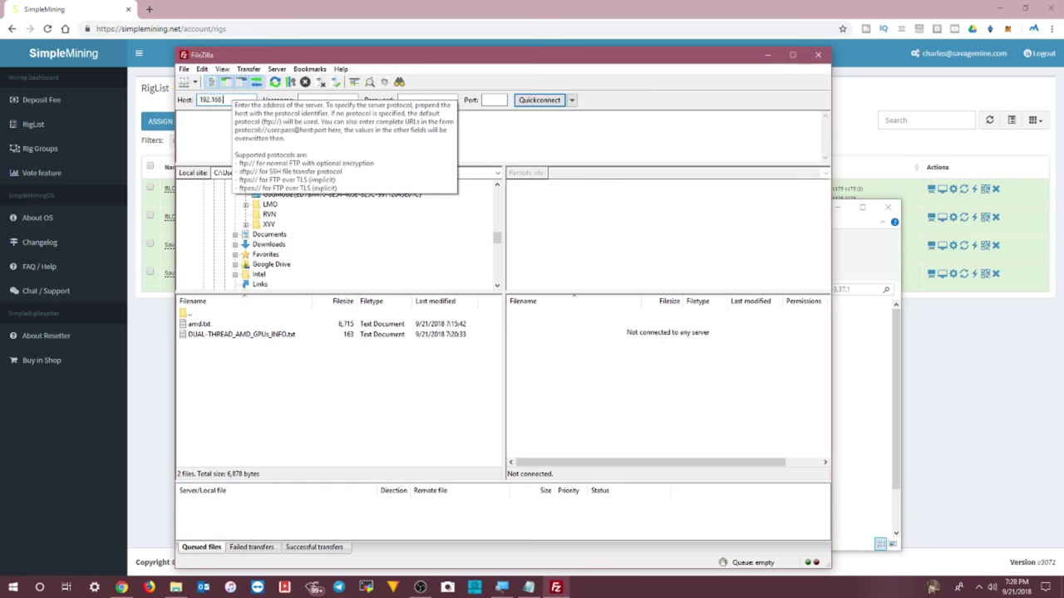
pyautogui.write('.109')
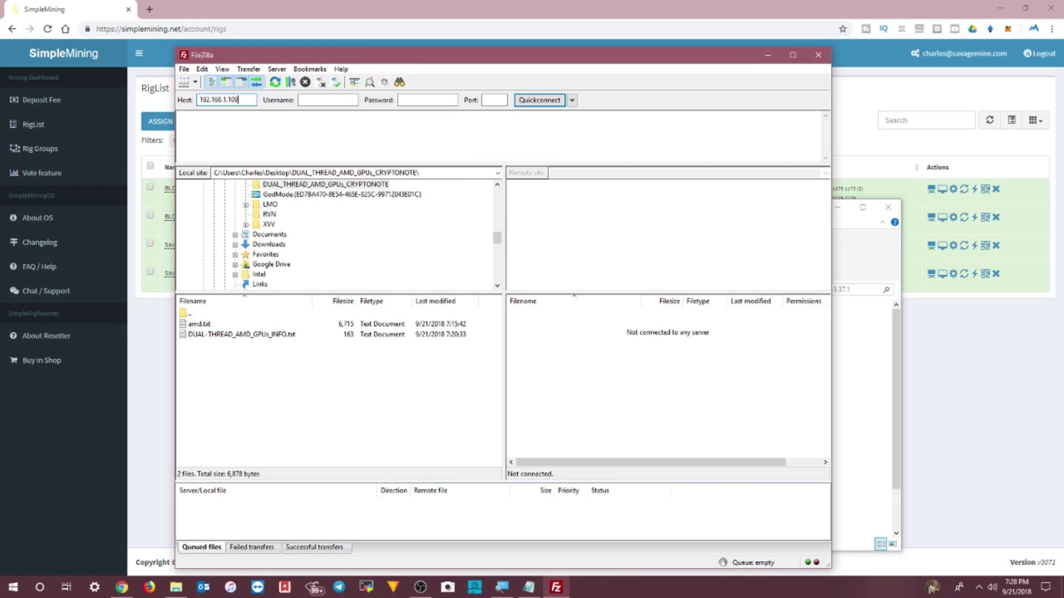
pyautogui.press('Tab')
pyautogui.press('Tab')
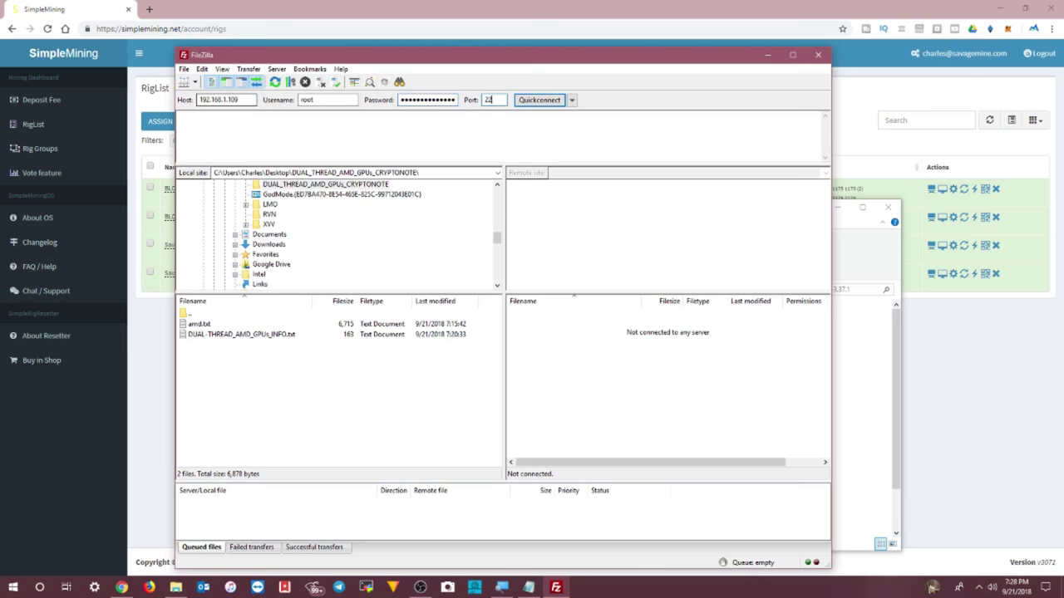
pyautogui.press('Return')
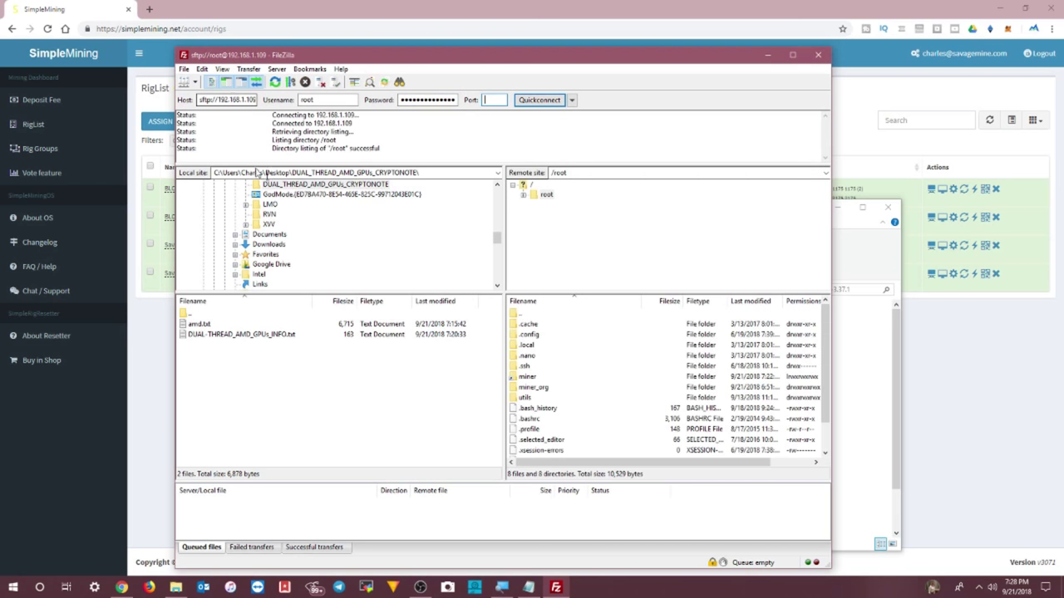
# Browse to miner_org/xmr-stak-v2.4.7-cuda9.1 and bring up the actions for amd.txt.
pyautogui.doubleClick(533, 387)
pyautogui.scroll(-1, 542, 388)
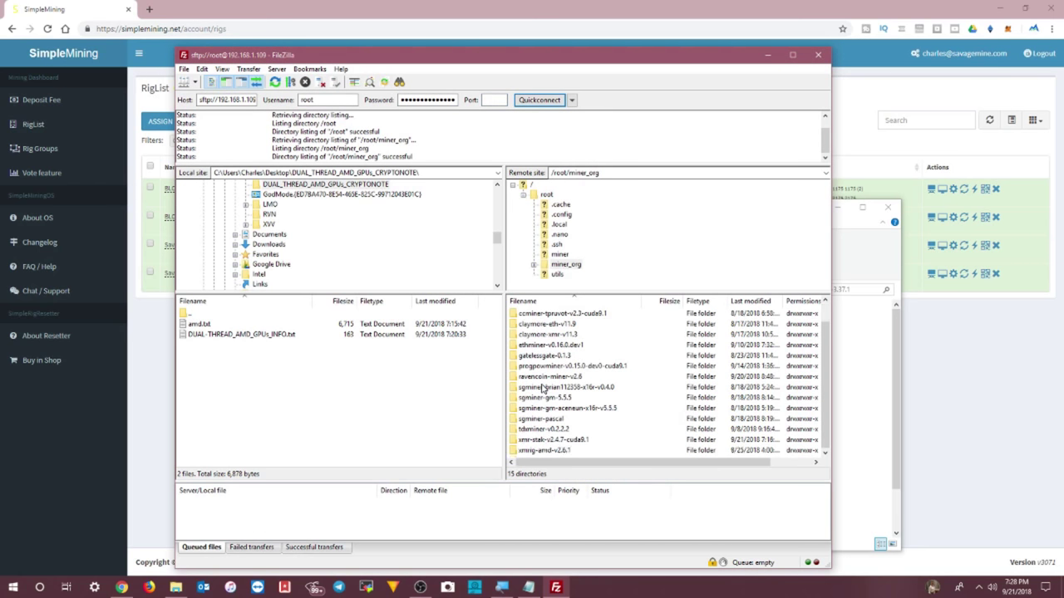
pyautogui.doubleClick(555, 440)
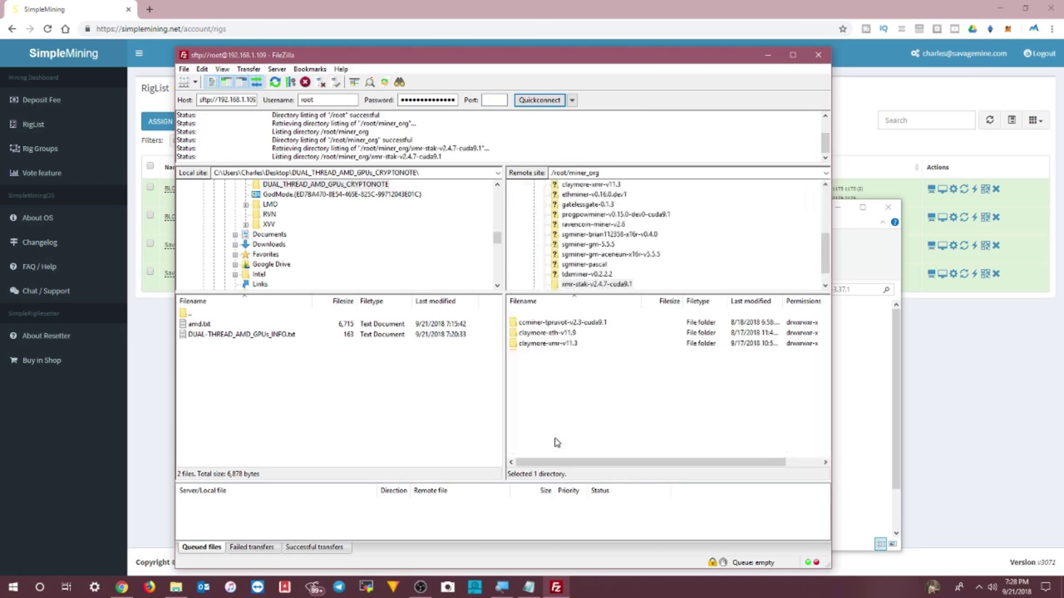
pyautogui.rightClick(531, 325)
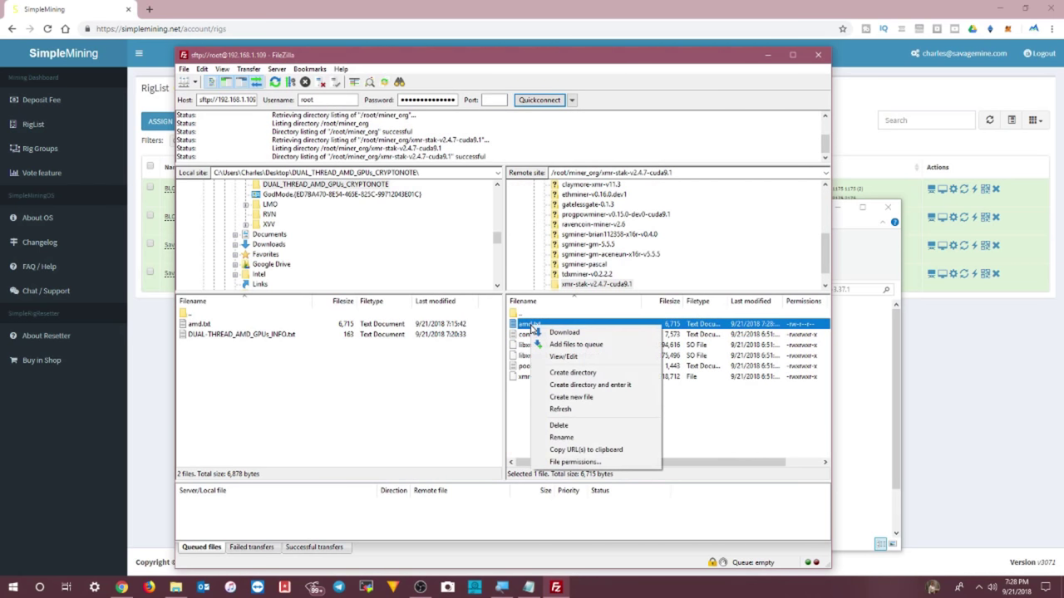
# Open the 6,715-byte amd.txt in Notepad, review its GPU thread list, then close it.
pyautogui.click(563, 356)
pyautogui.scroll(-7, 551, 356)
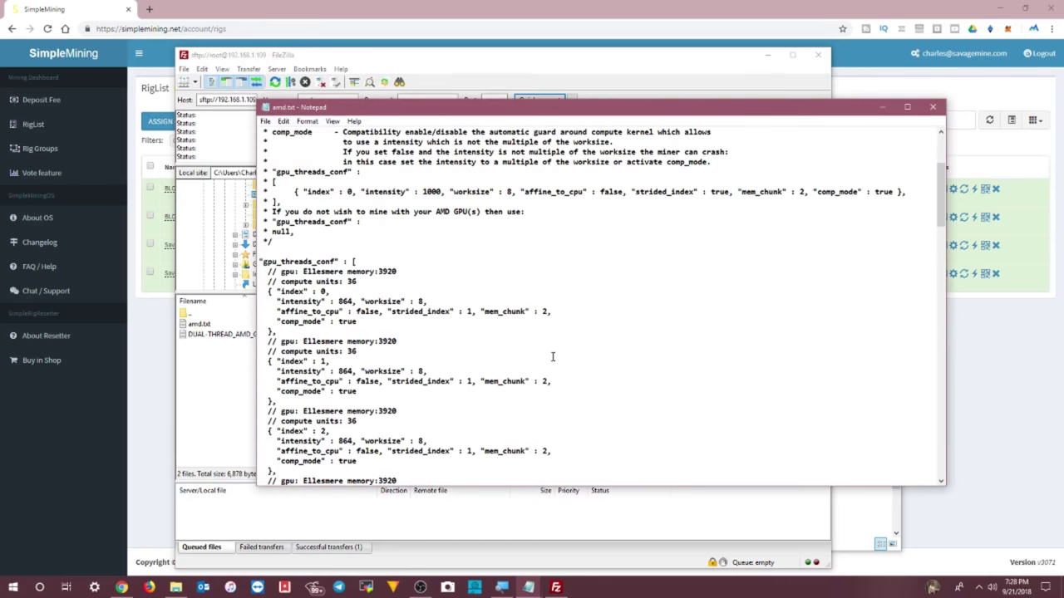
pyautogui.scroll(-11, 552, 357)
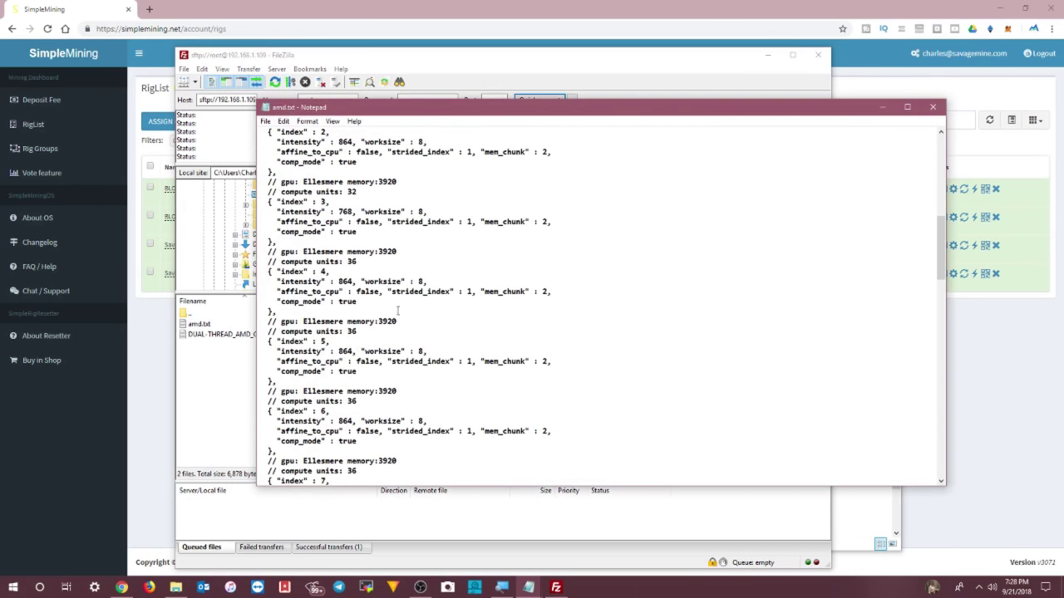
pyautogui.scroll(-17, 362, 302)
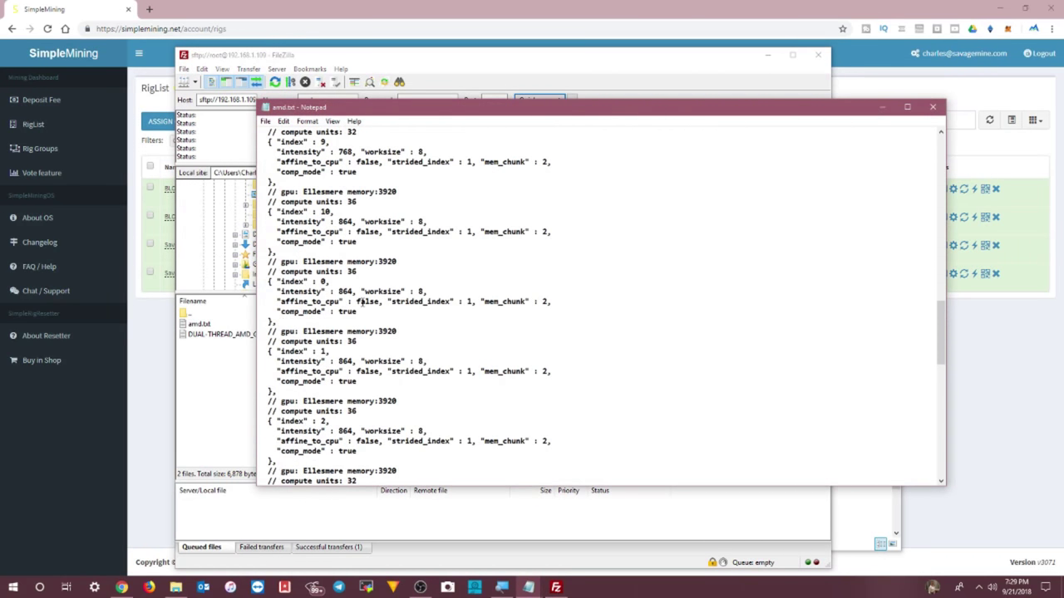
pyautogui.scroll(-16, 361, 301)
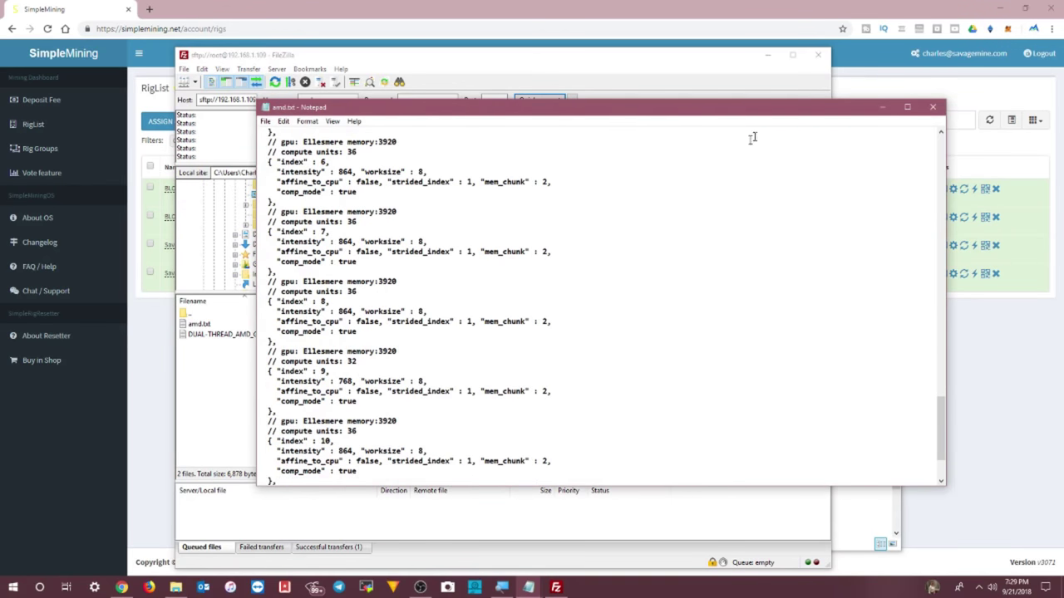
pyautogui.scroll(3, 471, 251)
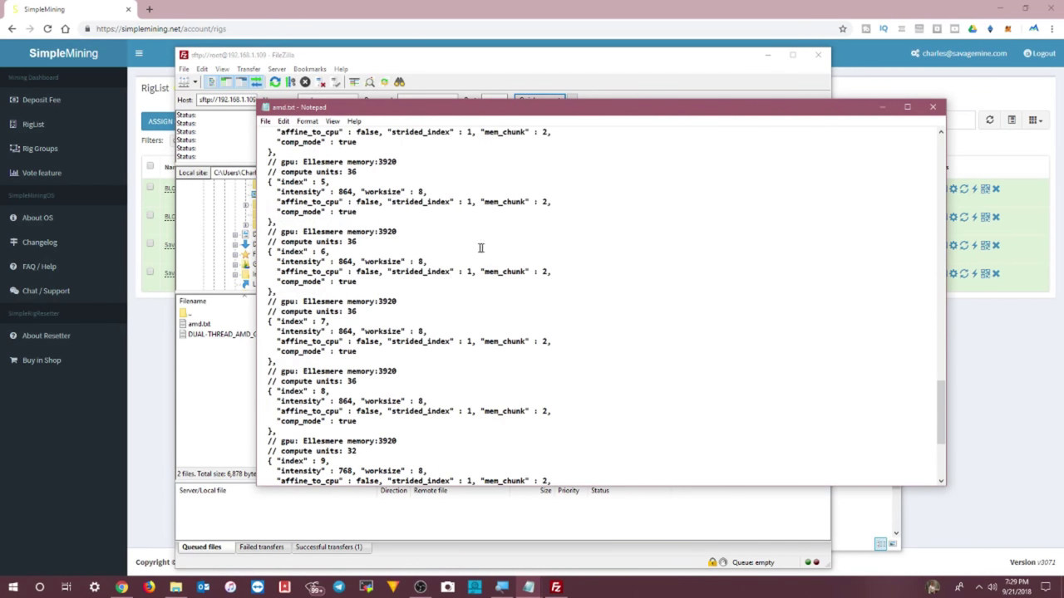
pyautogui.scroll(-4, 401, 240)
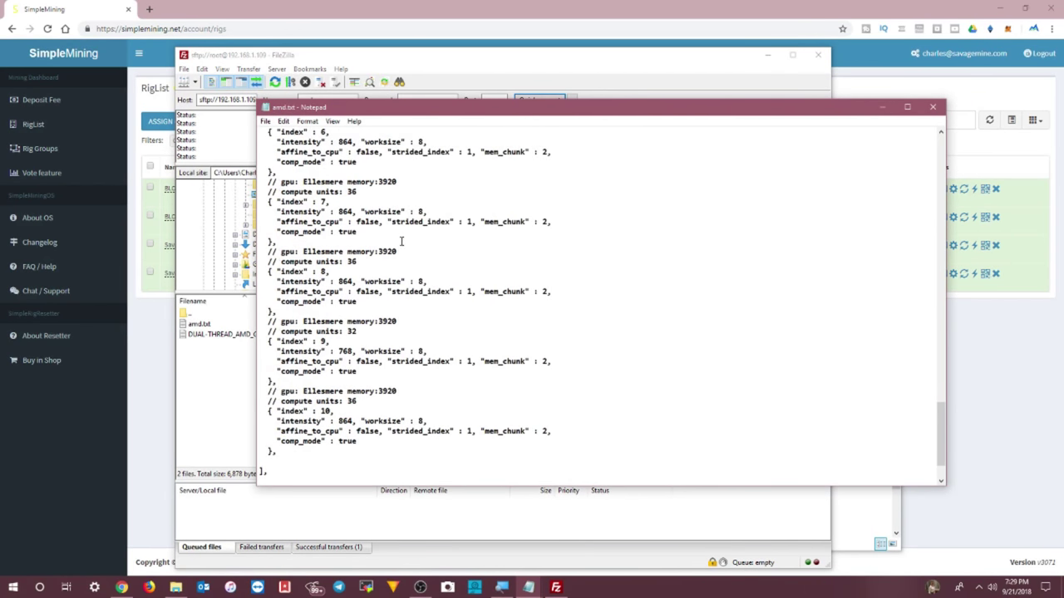
pyautogui.scroll(9, 401, 241)
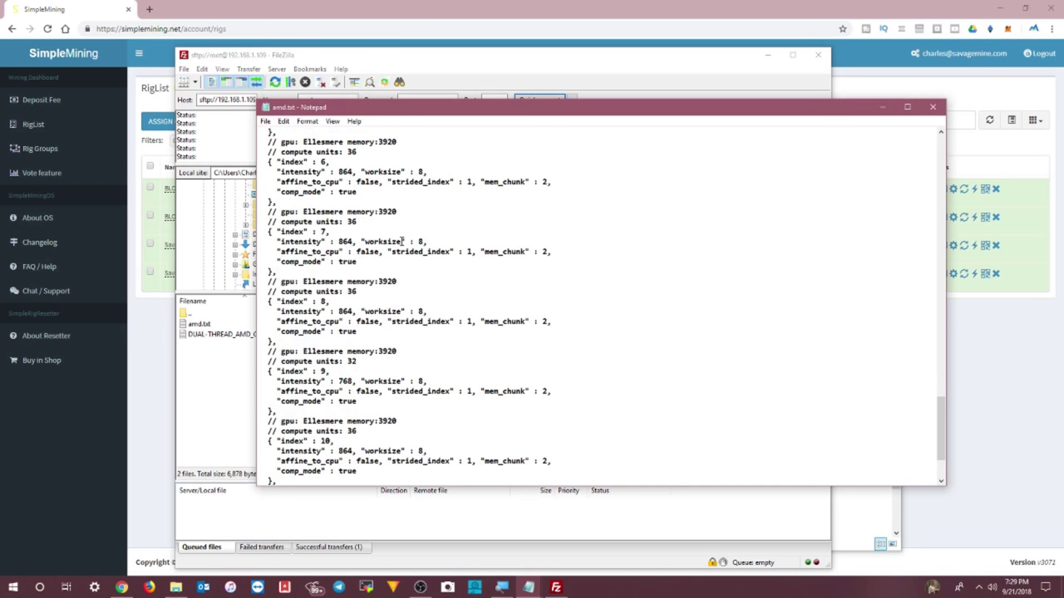
pyautogui.click(932, 106)
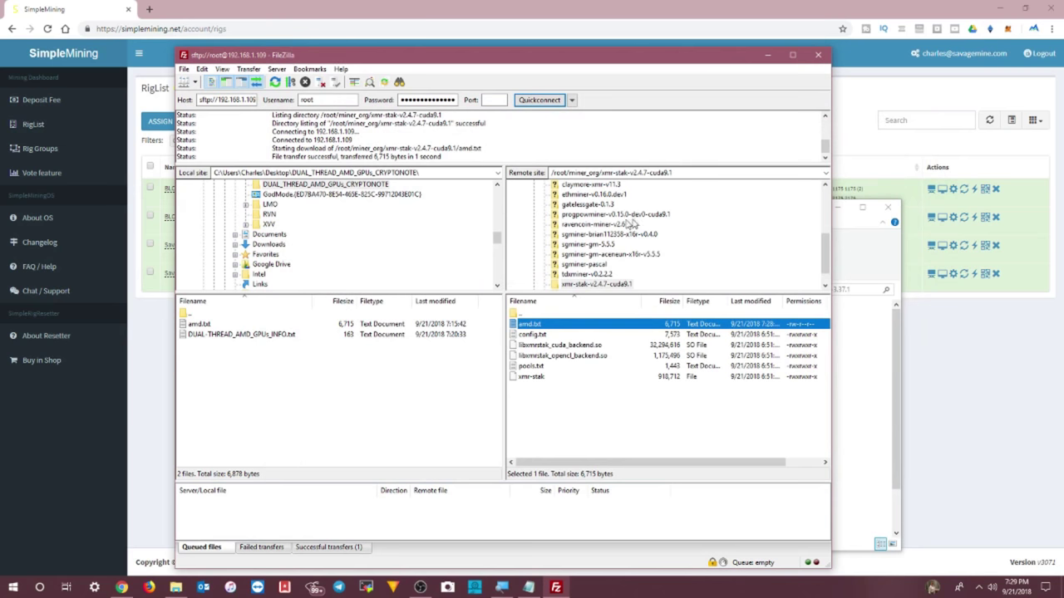
# Upload and unedit amd.txt from the currently-edited files list, then quit FileZilla.
pyautogui.click(818, 55)
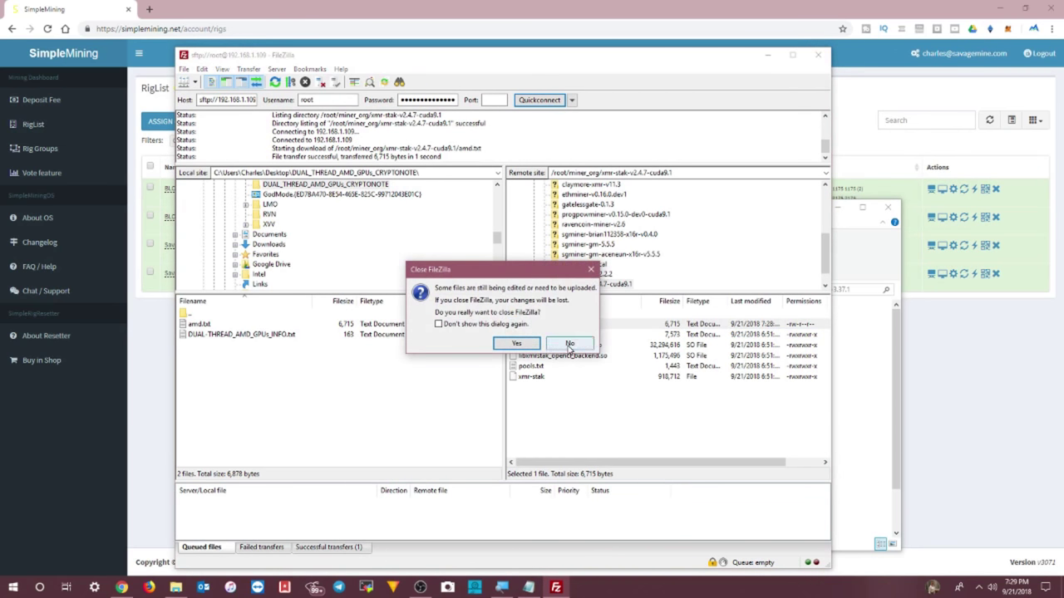
pyautogui.click(570, 343)
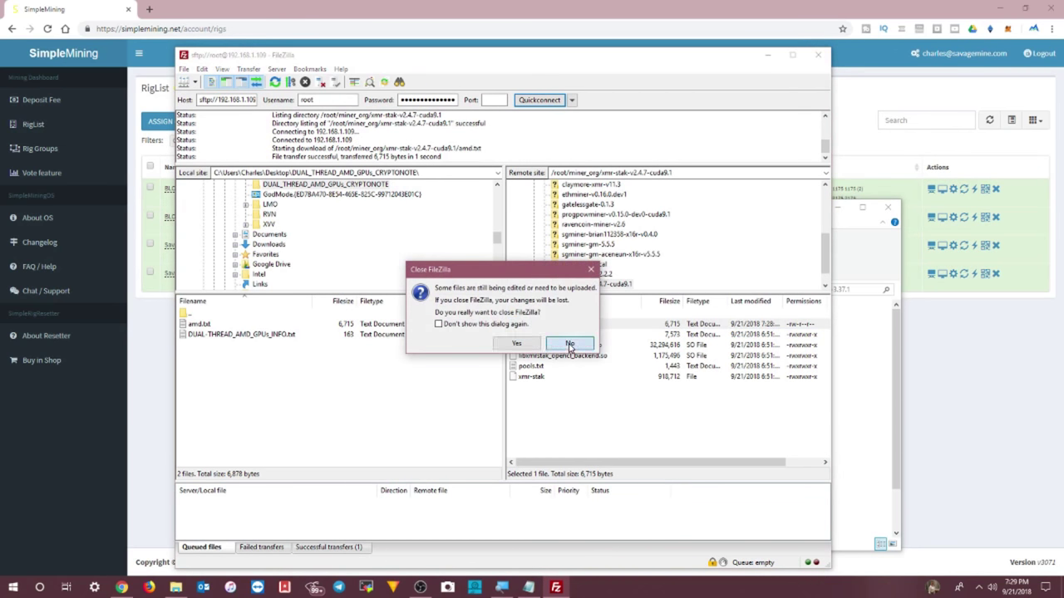
pyautogui.click(186, 70)
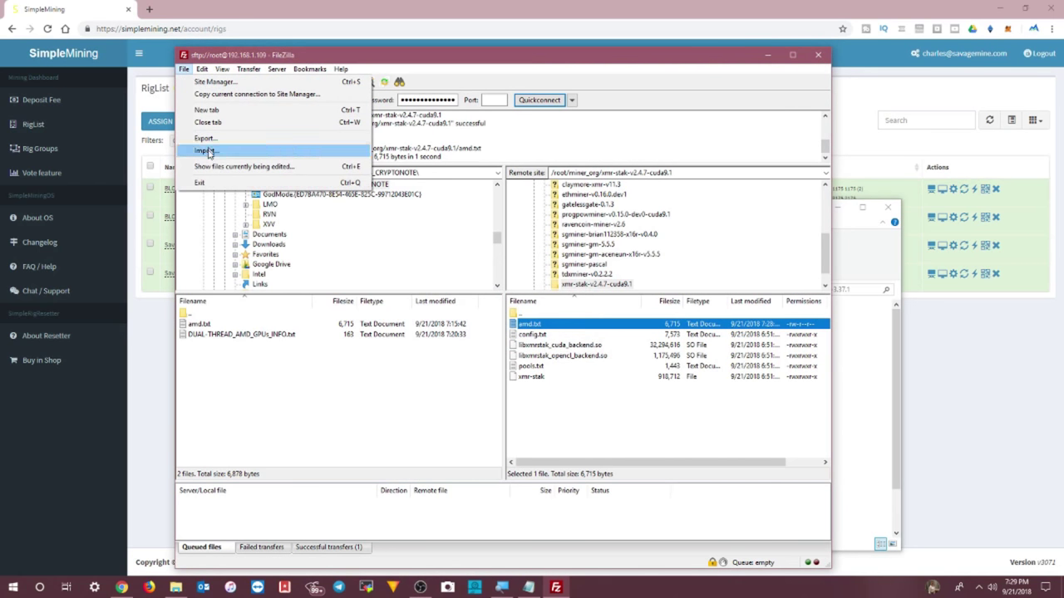
pyautogui.click(208, 168)
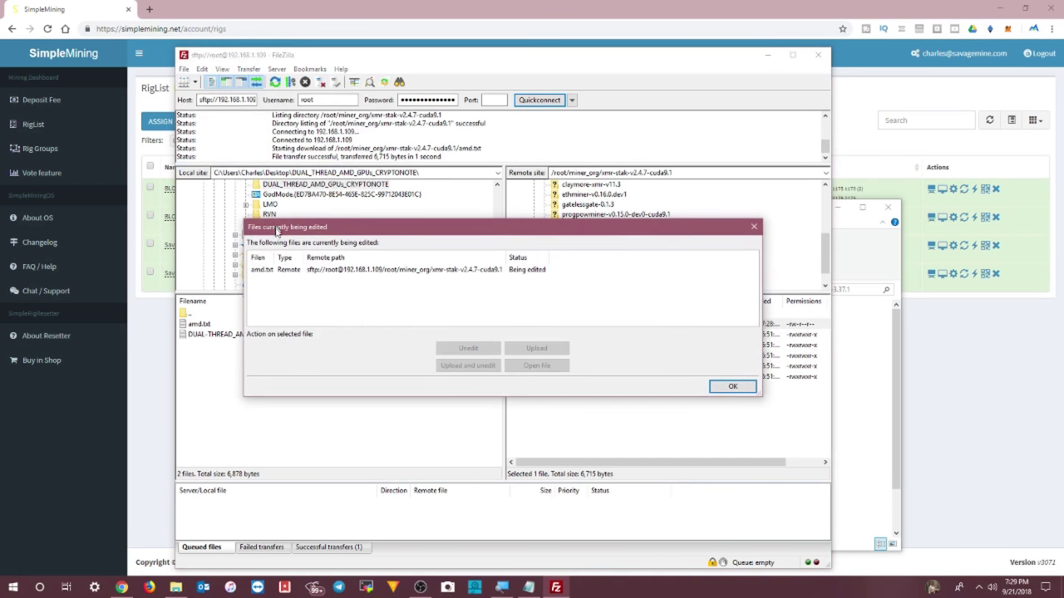
pyautogui.click(263, 270)
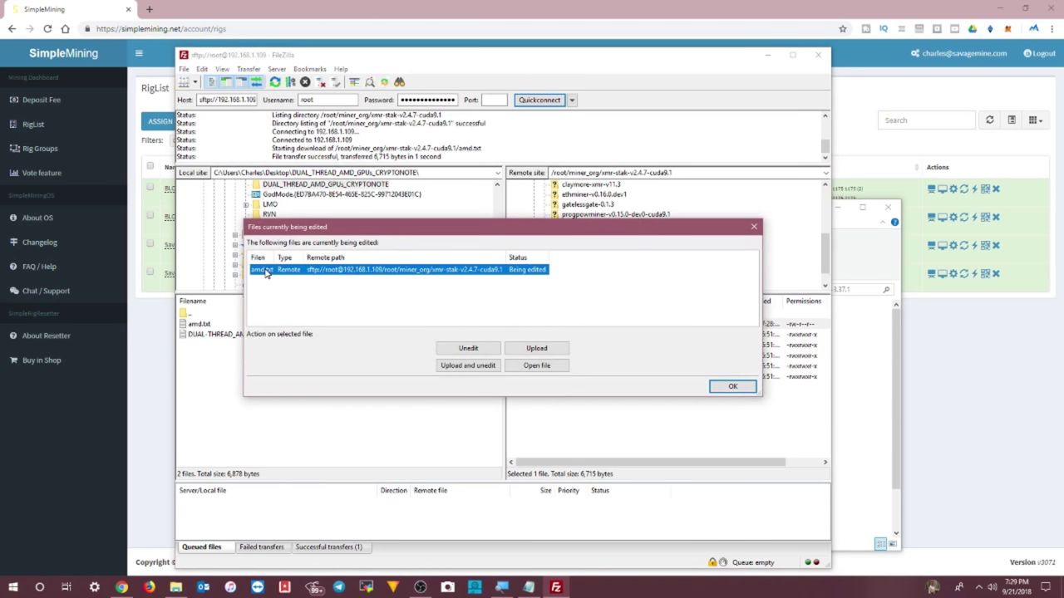
pyautogui.click(453, 367)
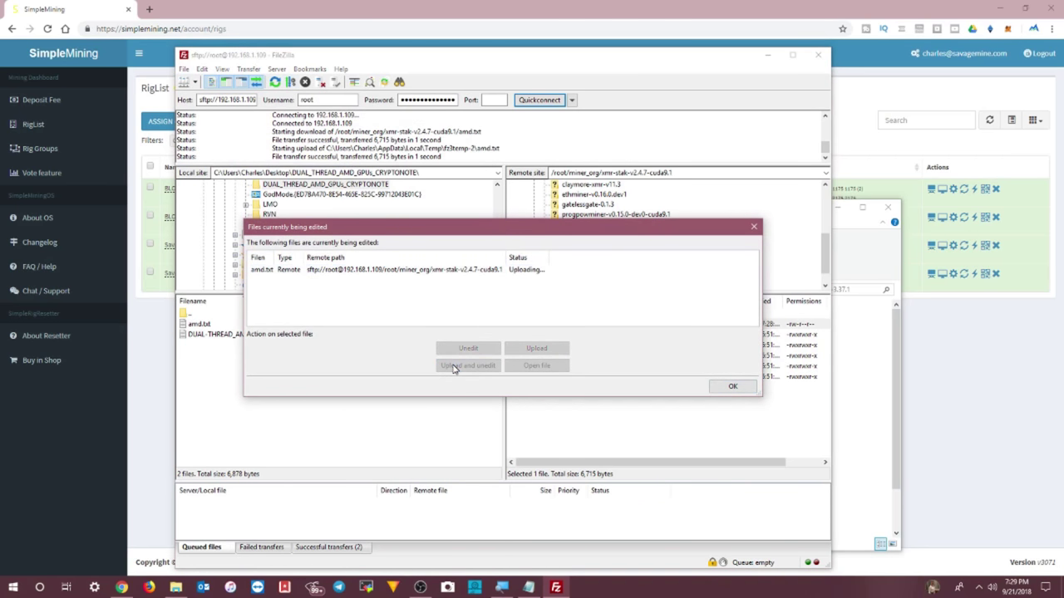
pyautogui.click(732, 387)
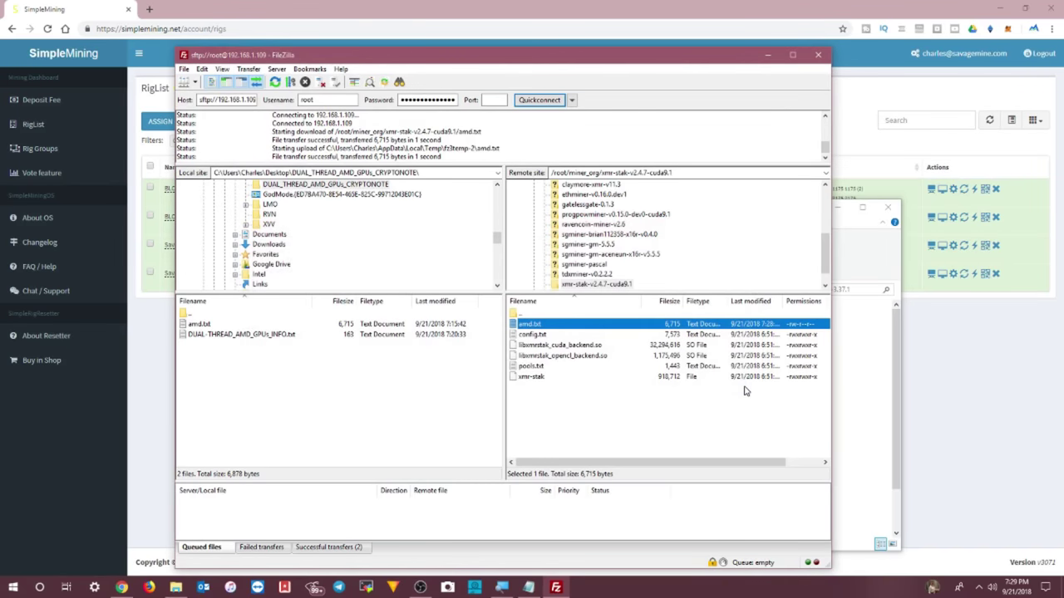
pyautogui.click(818, 56)
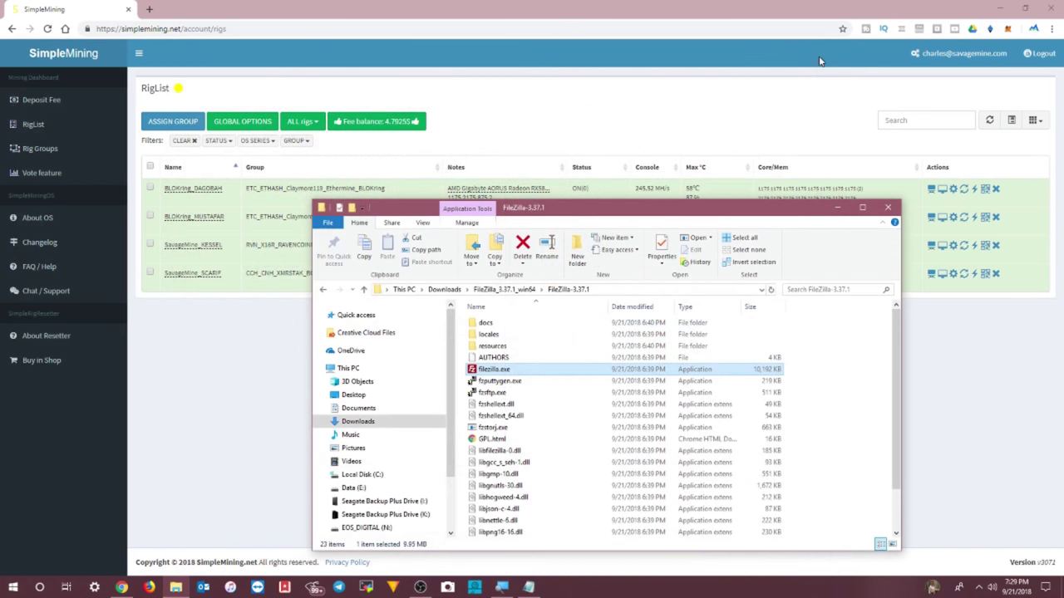
# Close the FileZilla-3.37.1 folder window and request a reboot of rig SavageMine_SCARIF.
pyautogui.click(887, 207)
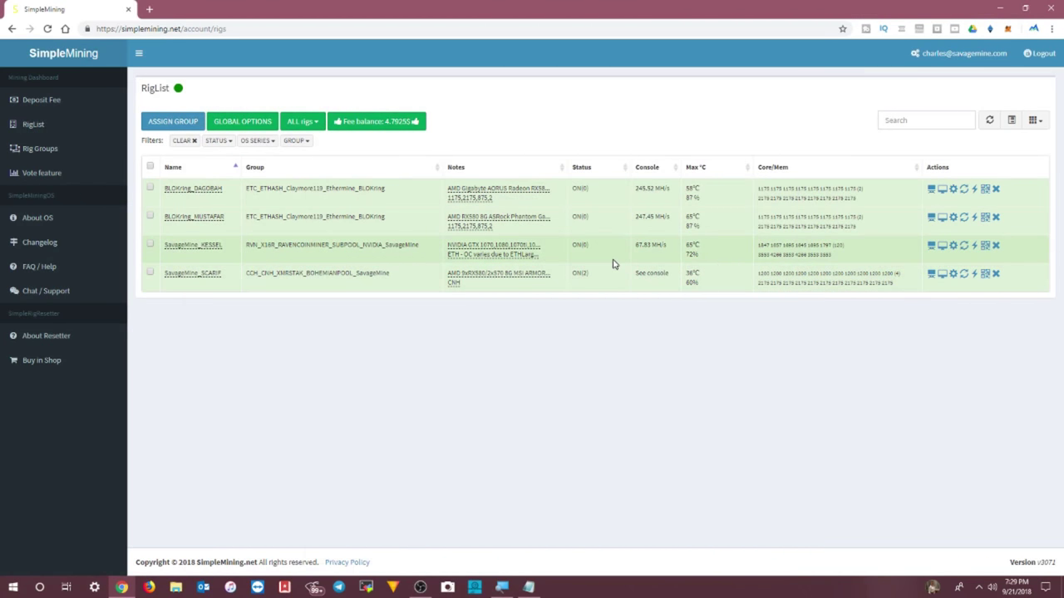
pyautogui.click(975, 275)
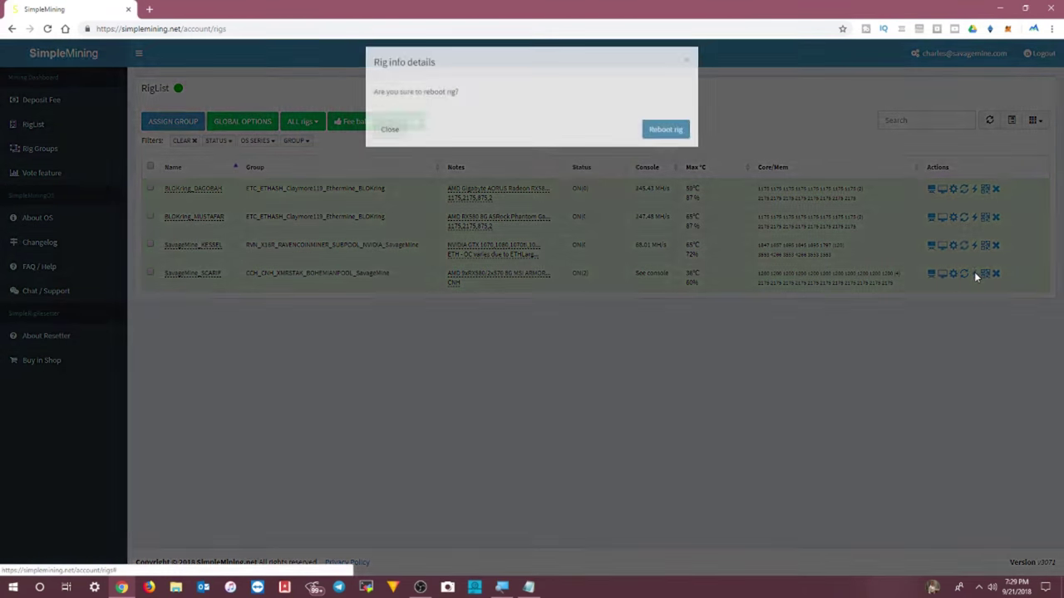
pyautogui.click(665, 139)
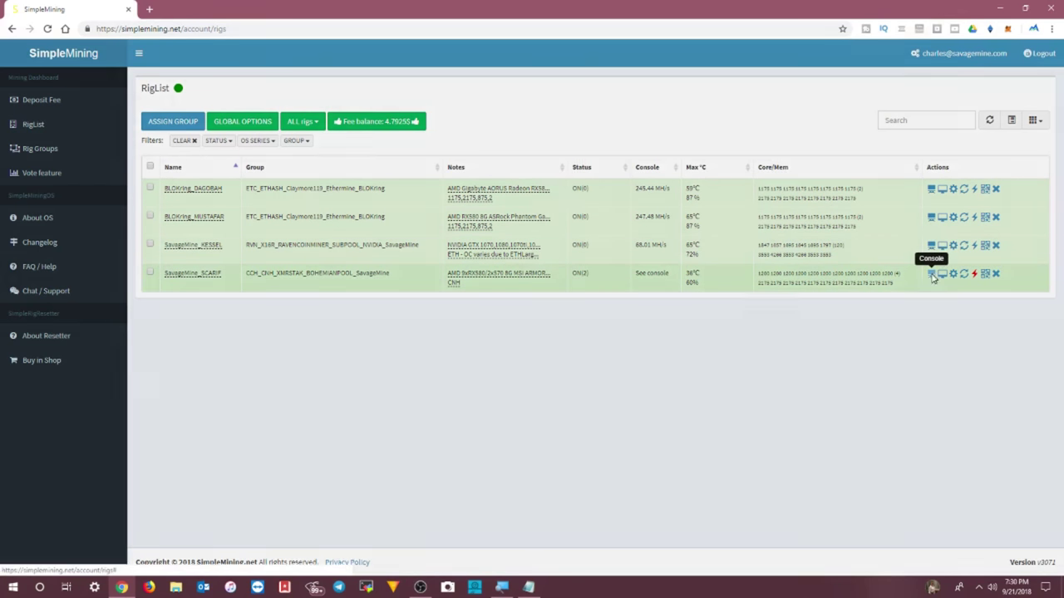
# Open the Miner Console for SavageMine_SCARIF, now reporting 9992.3 H/s total.
pyautogui.click(932, 275)
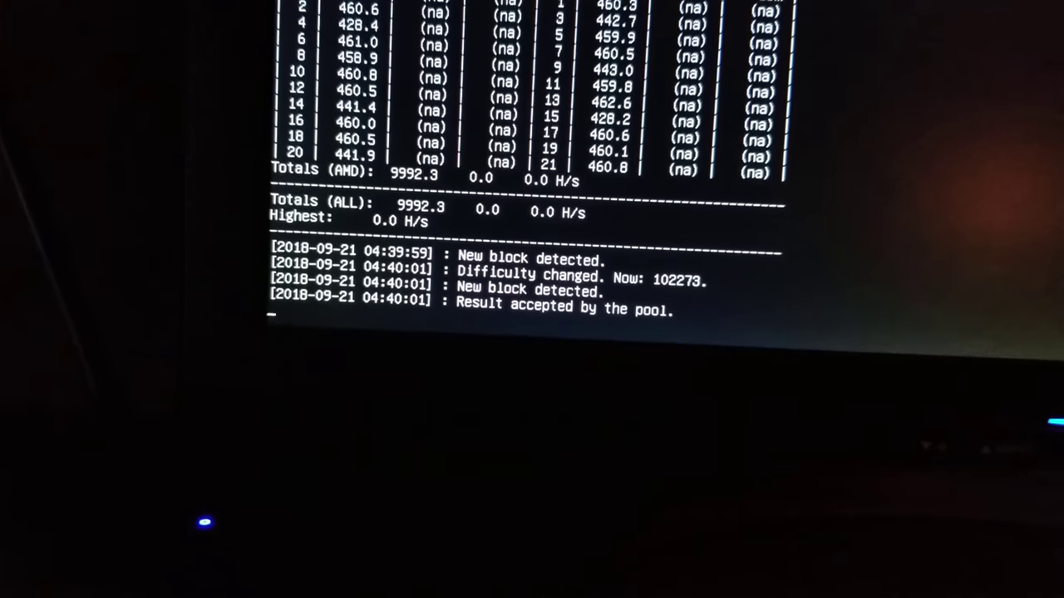
# Print repeated hashrate reports, reaching a 60-second average of 9986.5 H/s across AMD threads 0–21.
pyautogui.press('h')
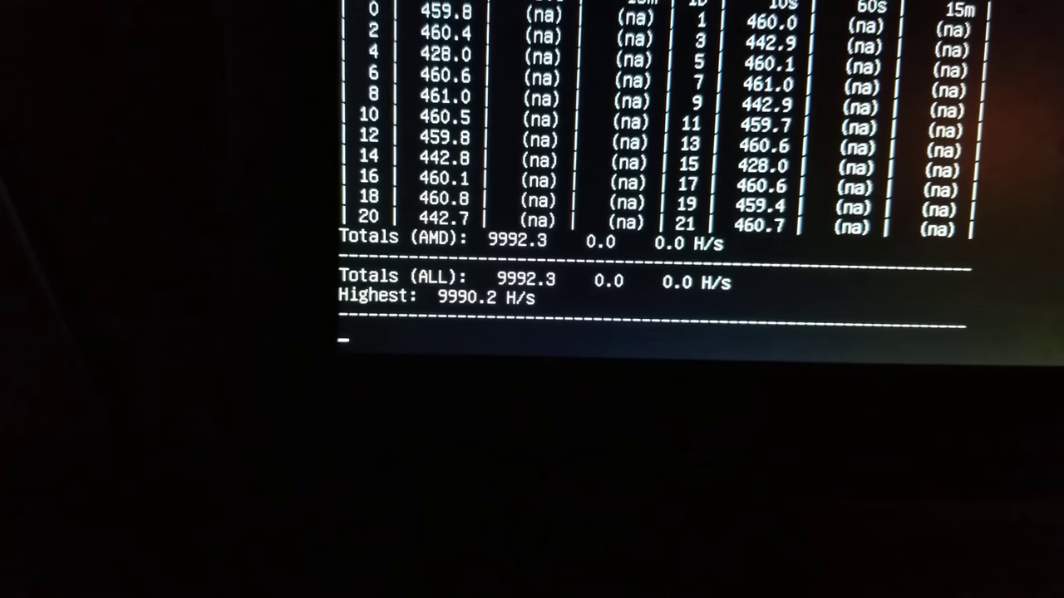
pyautogui.press('h')
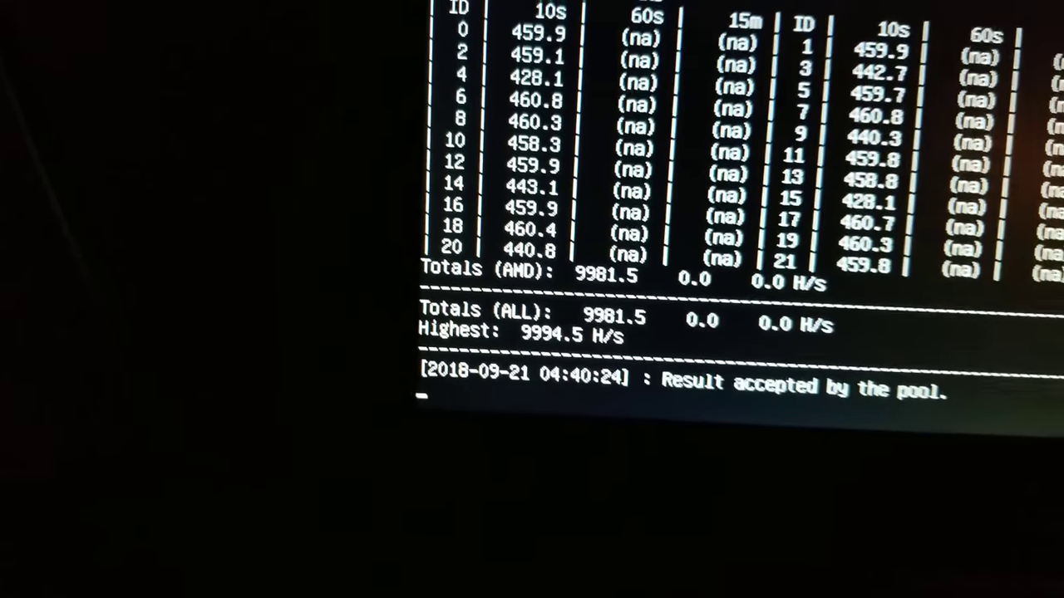
pyautogui.press('h')
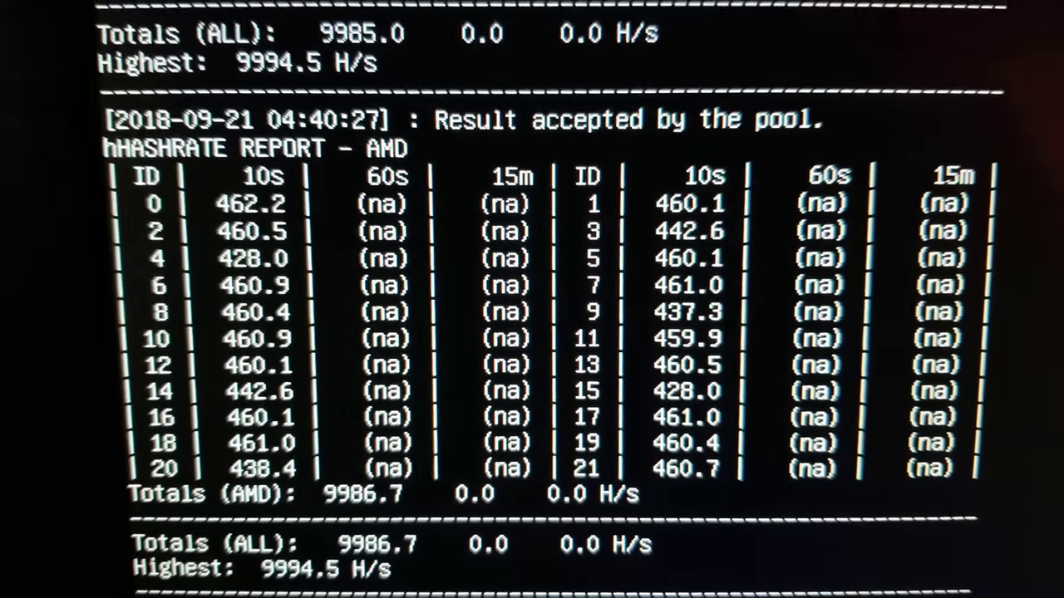
pyautogui.press('h')
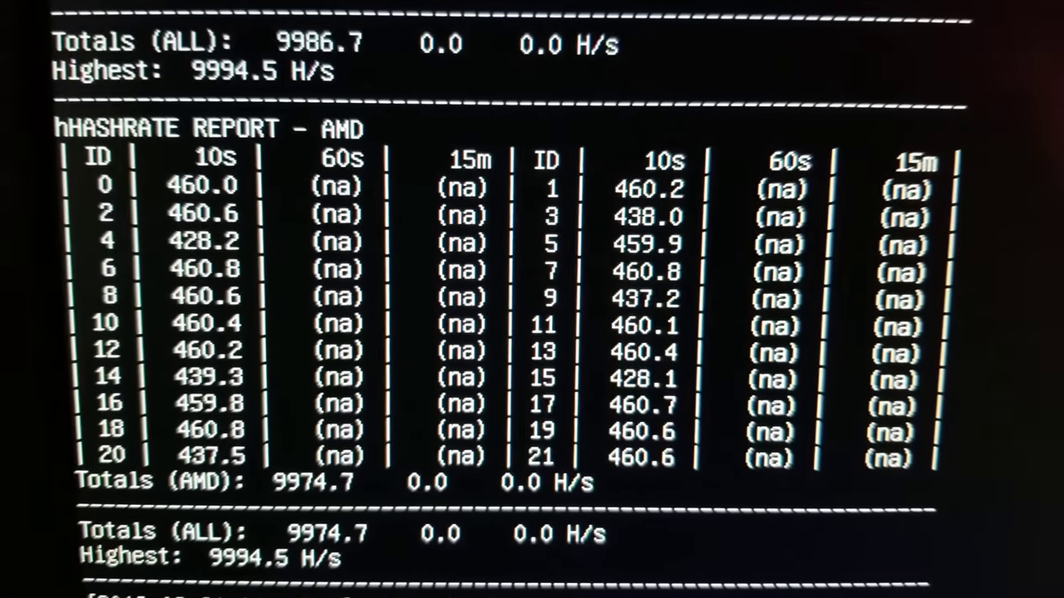
pyautogui.press('h')
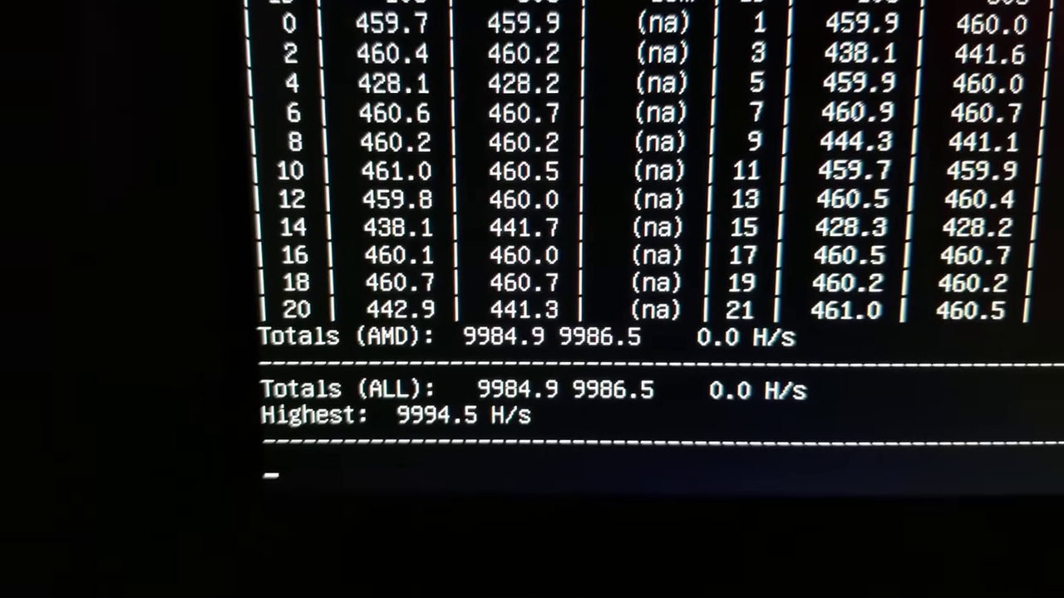